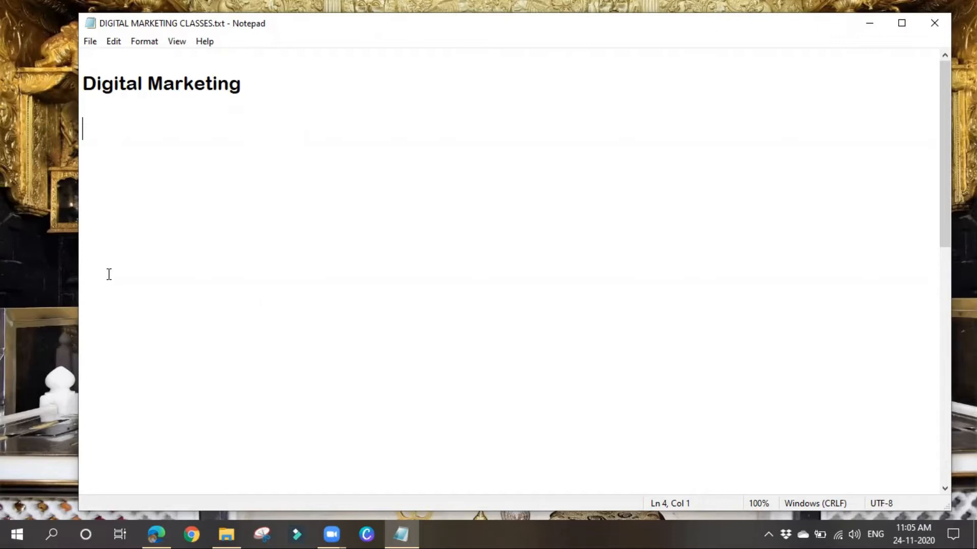
# Step: Add the subheading "creatives" below the Digital Marketing heading in the class notes
pyautogui.write('creati')
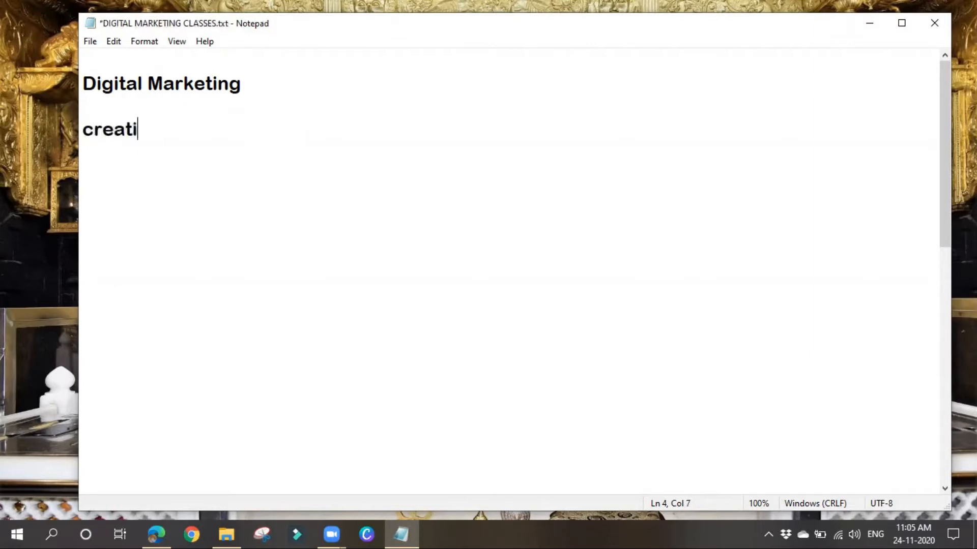
pyautogui.write('ves')
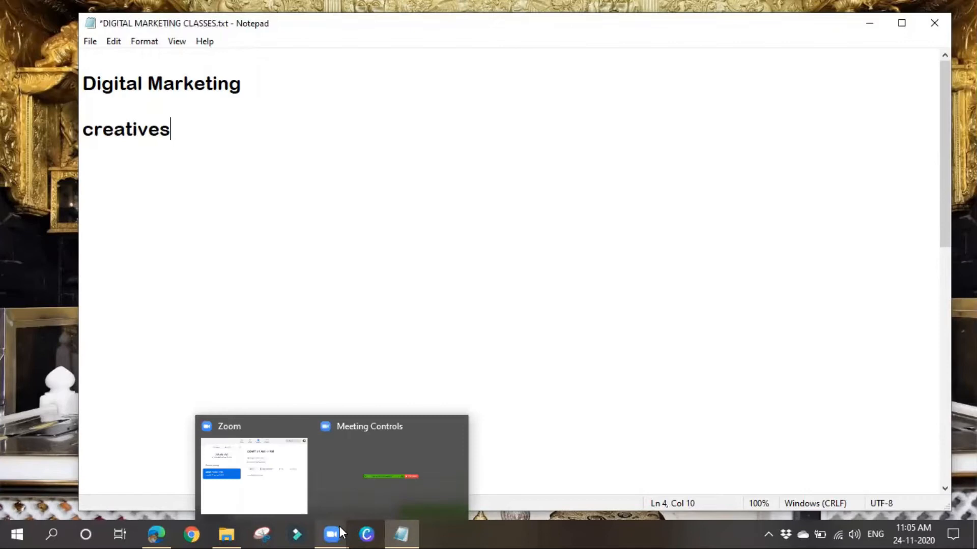
# Step: Switch to Facebook in the Edge browser and examine the image posts and sponsored ads in the feed as examples of creatives
pyautogui.moveTo(170, 525)
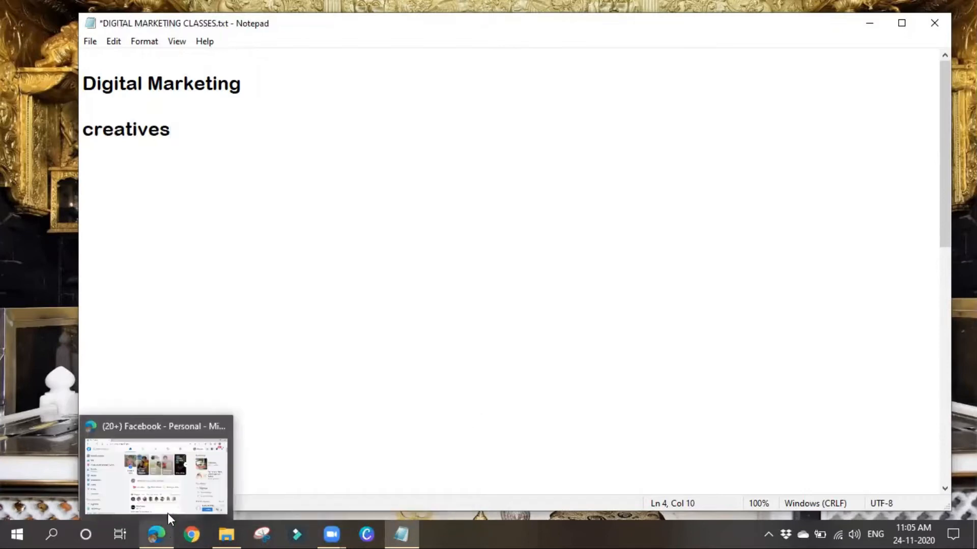
pyautogui.click(170, 470)
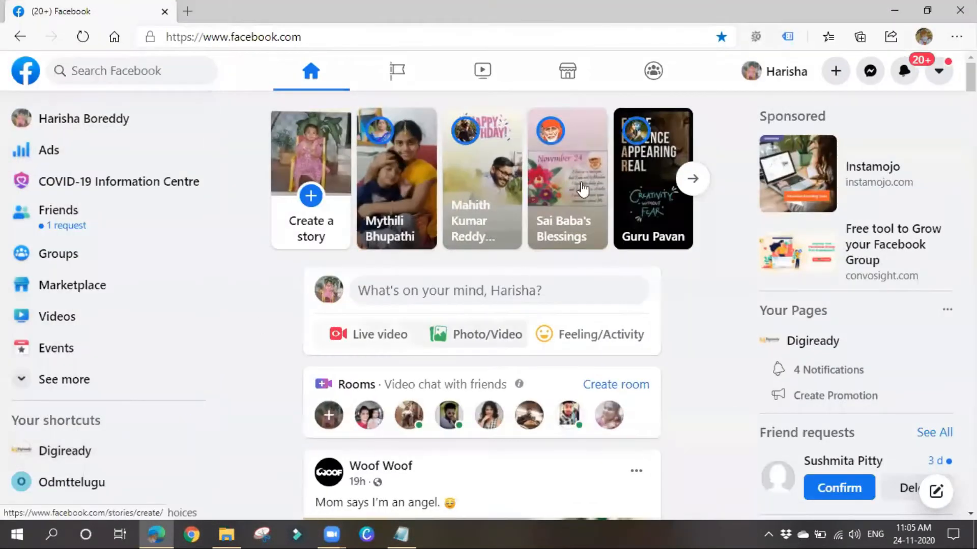
pyautogui.scroll(-5, 436, 389)
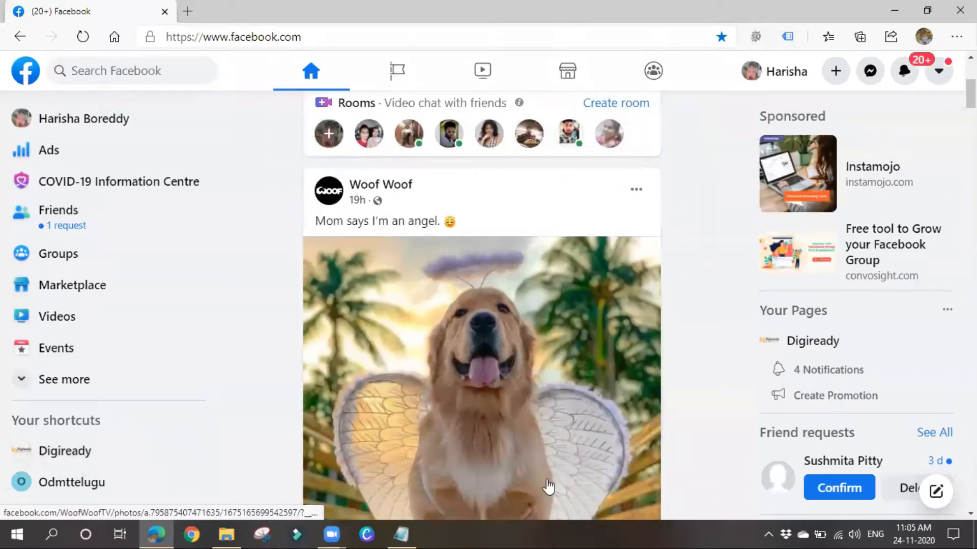
pyautogui.scroll(-3, 379, 407)
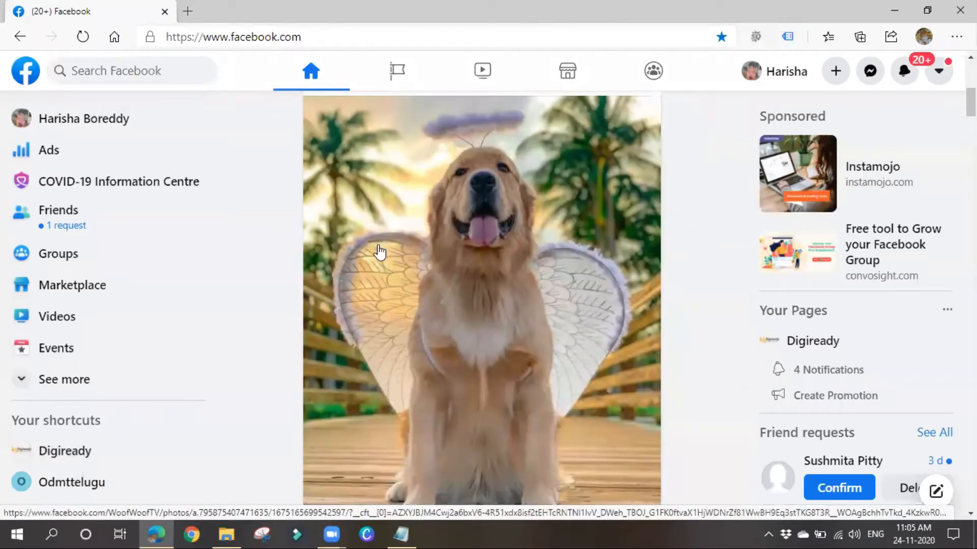
pyautogui.scroll(-3, 476, 240)
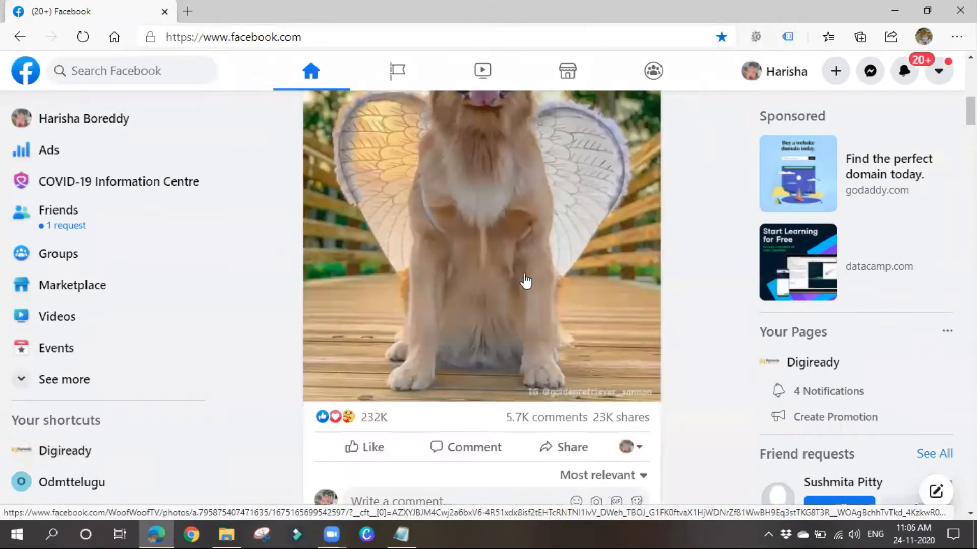
pyautogui.scroll(-4, 489, 351)
pyautogui.scroll(-6, 489, 351)
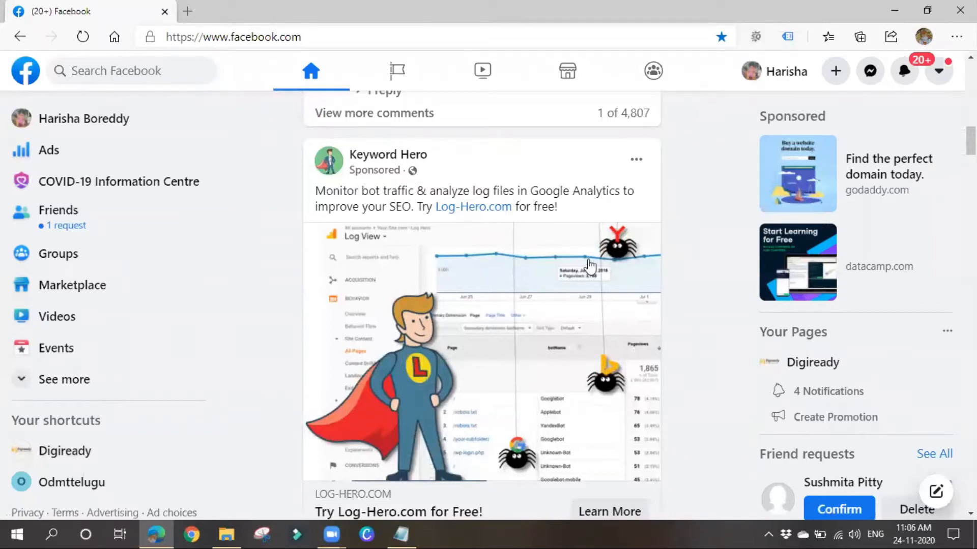
pyautogui.scroll(-3, 626, 375)
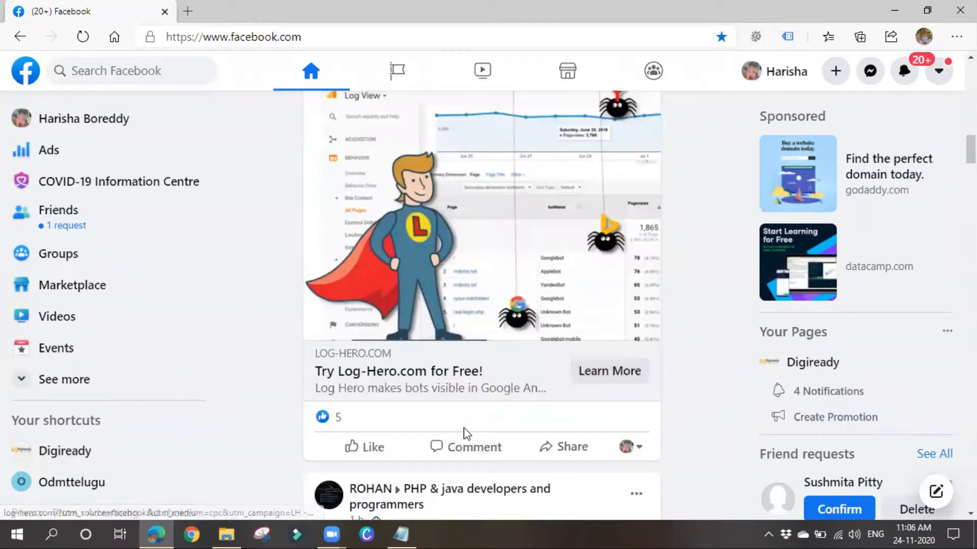
pyautogui.scroll(1, 509, 330)
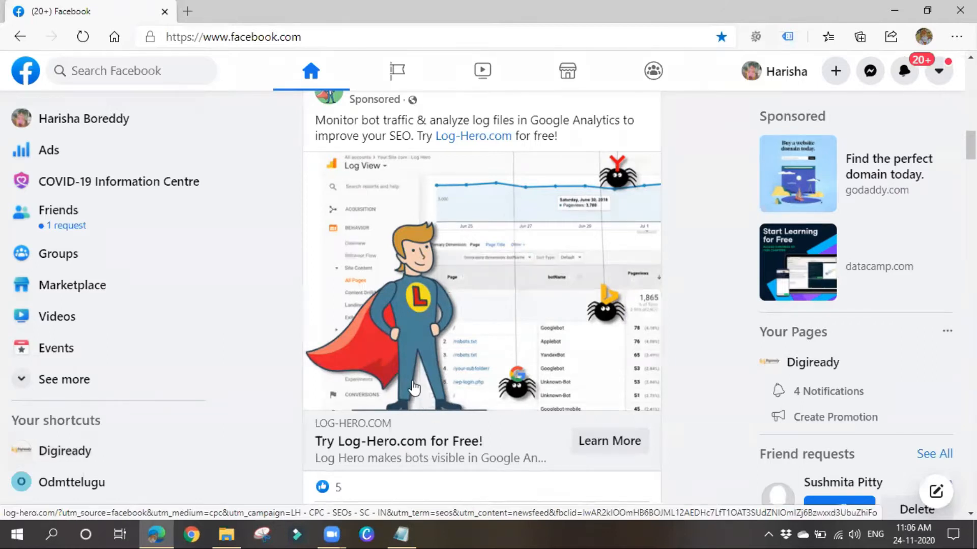
pyautogui.scroll(-8, 416, 388)
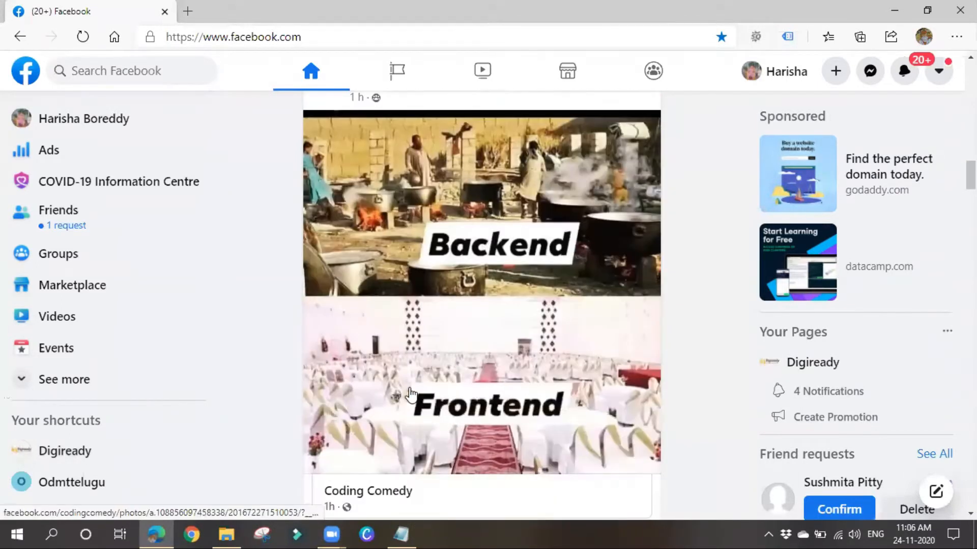
pyautogui.scroll(6, 402, 473)
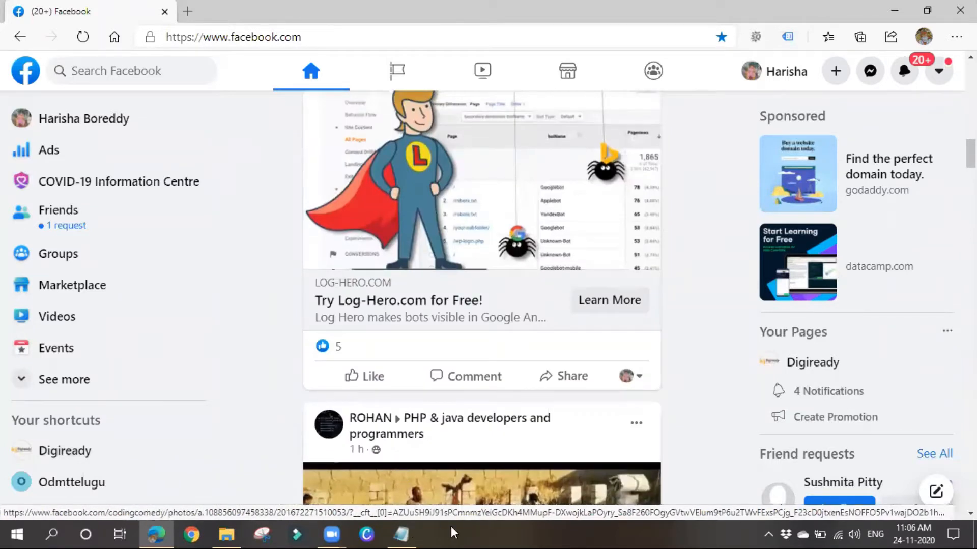
# Step: Switch back to Notepad and add the line "Image - canva, banner snack, spark adobe" below the creatives subheading
pyautogui.click(401, 534)
pyautogui.click(156, 179)
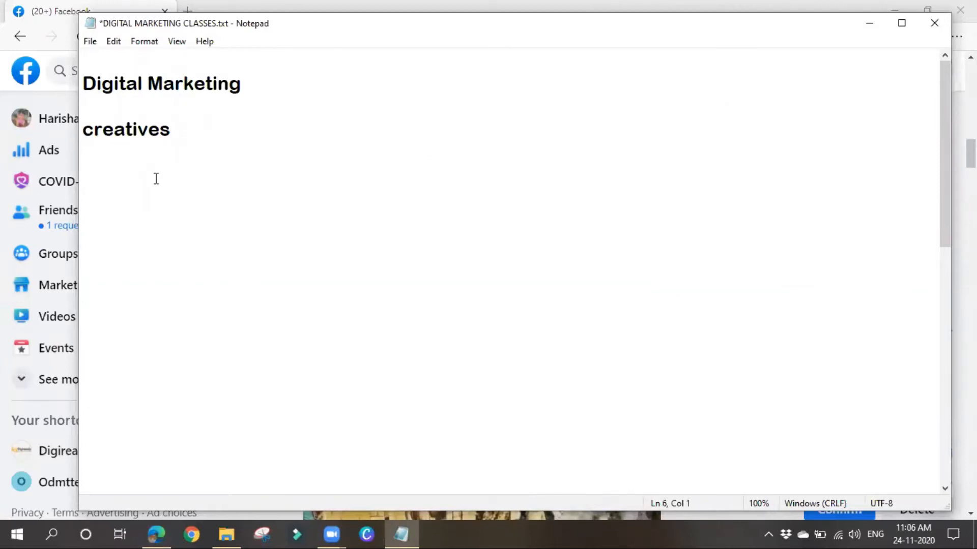
pyautogui.write('Image ')
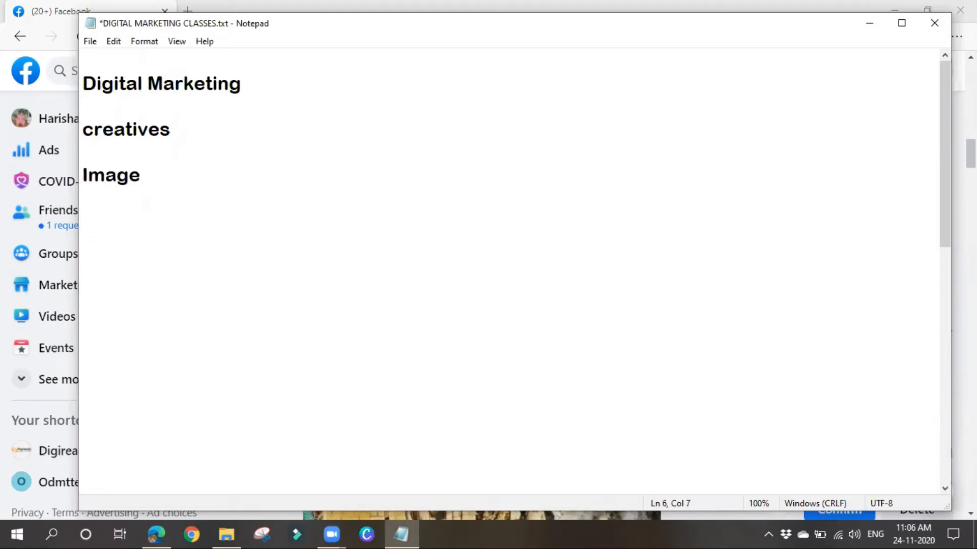
pyautogui.write('- canva')
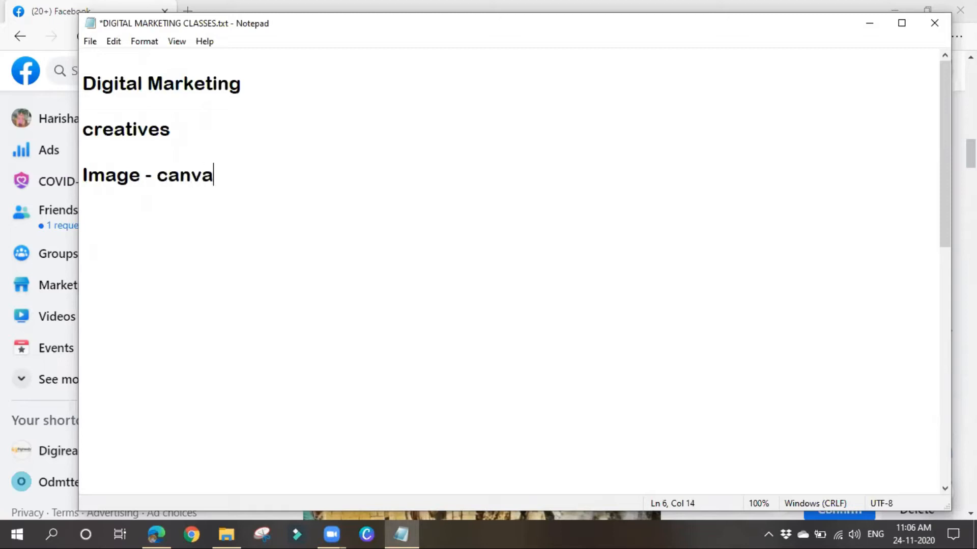
pyautogui.write(', banner sn')
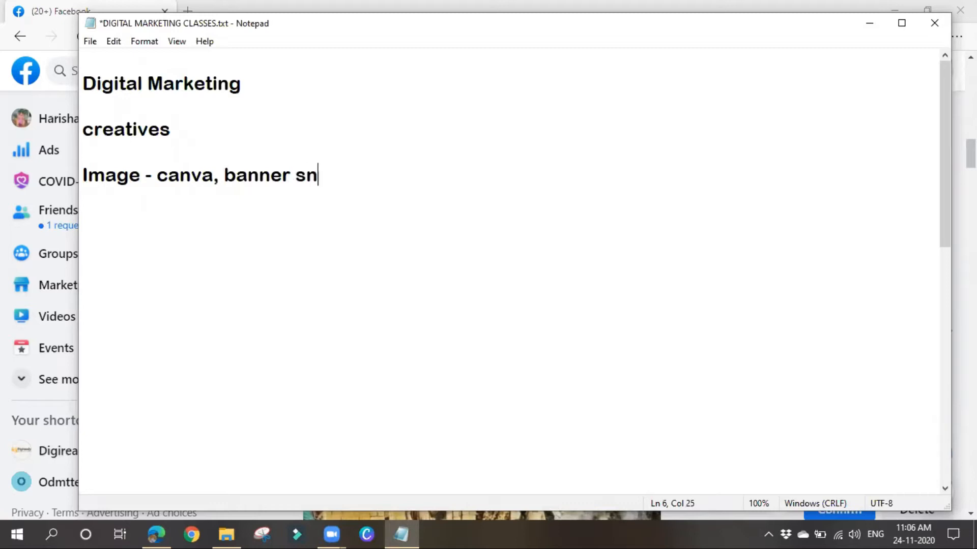
pyautogui.write('ack, spark a')
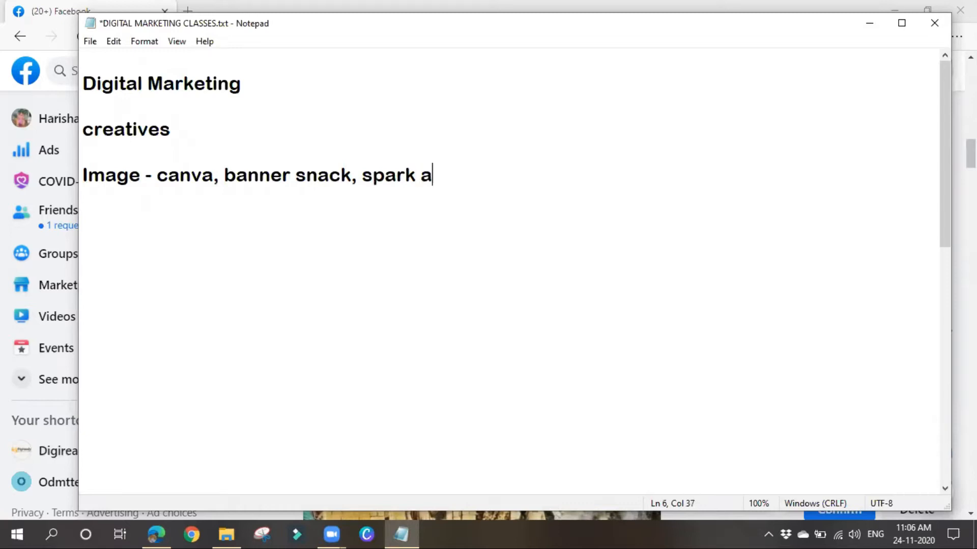
pyautogui.write('dobe')
# Step: Start a "video-" line below the Image line, with one blank line between them
pyautogui.press('Return')
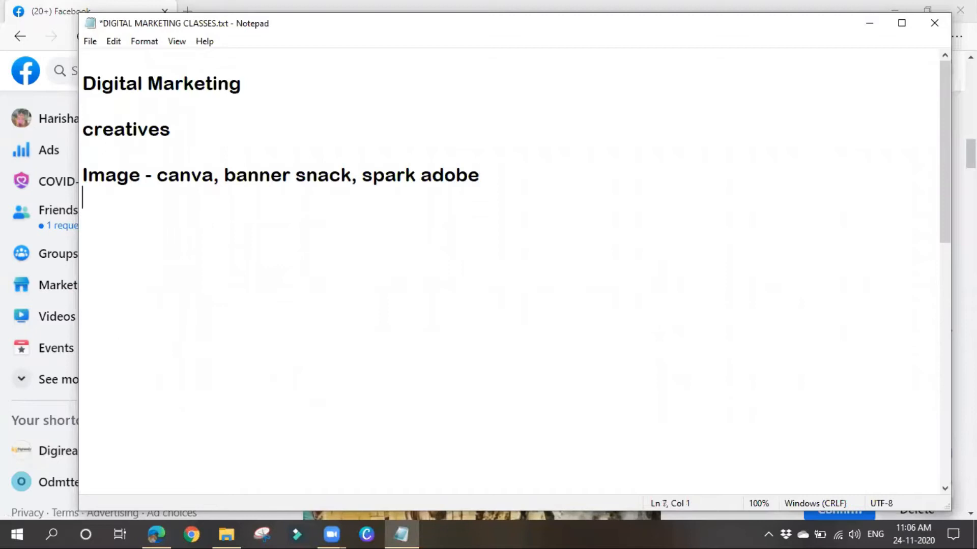
pyautogui.write('video-')
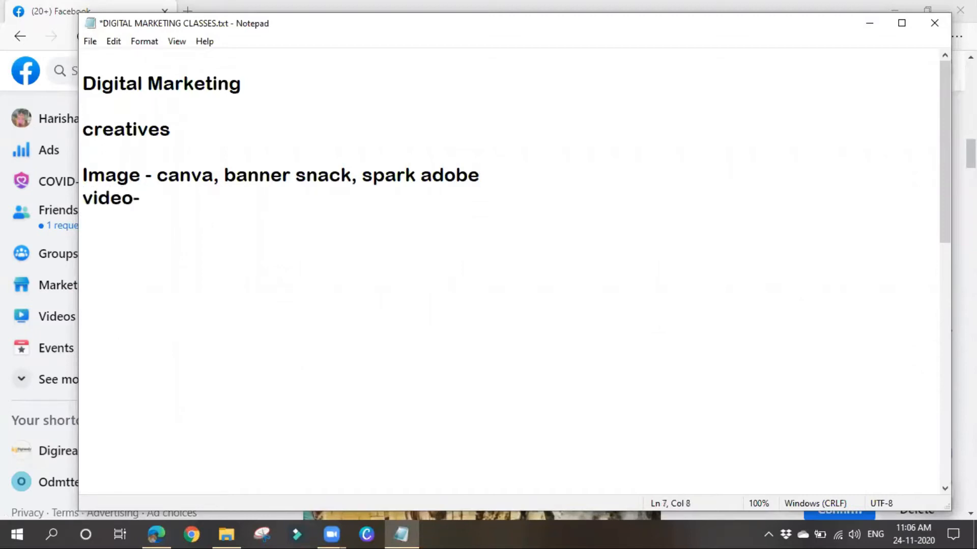
pyautogui.press('Left')
pyautogui.press('Left')
pyautogui.press('Left')
pyautogui.press('Left')
pyautogui.press('Left')
pyautogui.press('Left')
pyautogui.press('Left')
pyautogui.press('Return')
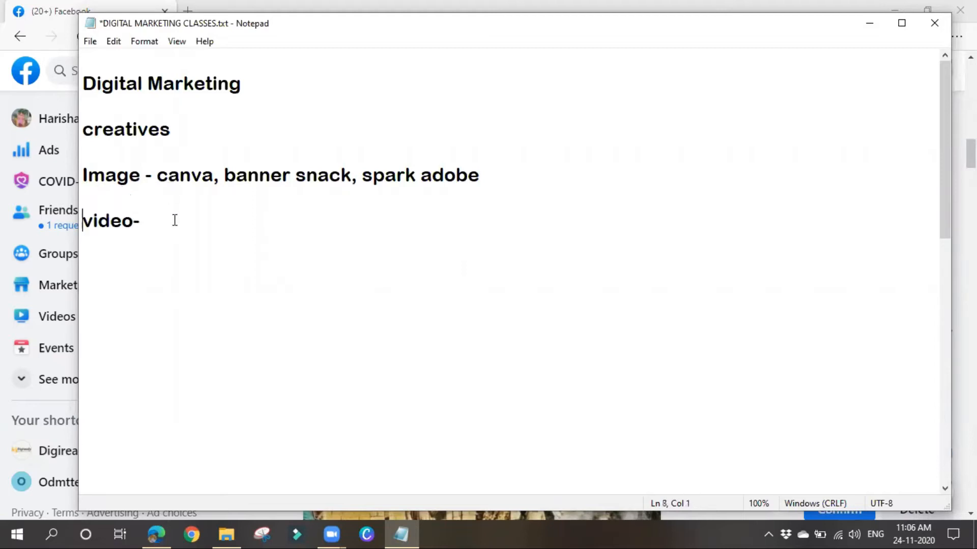
# Step: Complete the video line with the tools "biteable, Powtoon"
pyautogui.click(196, 227)
pyautogui.write('biteable')
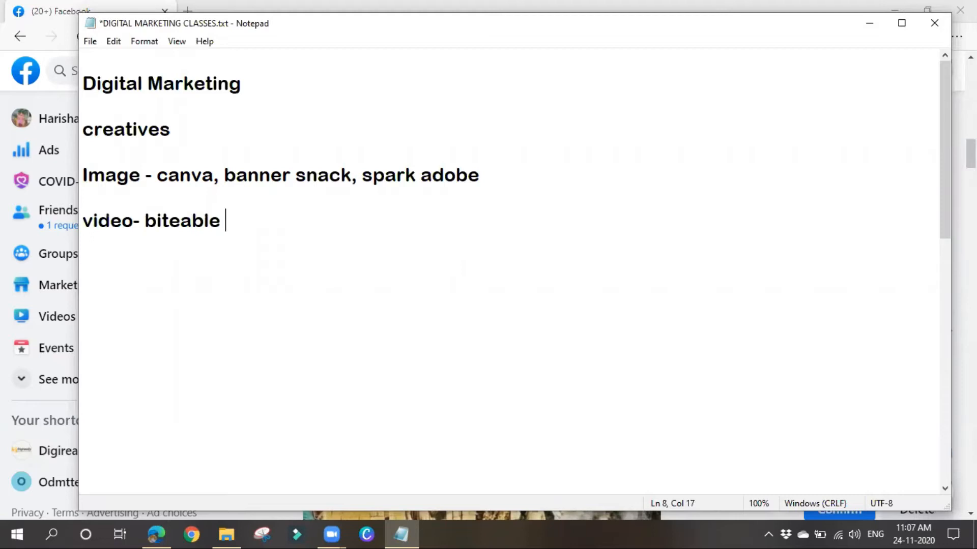
pyautogui.press('BackSpace')
pyautogui.write(', Pow')
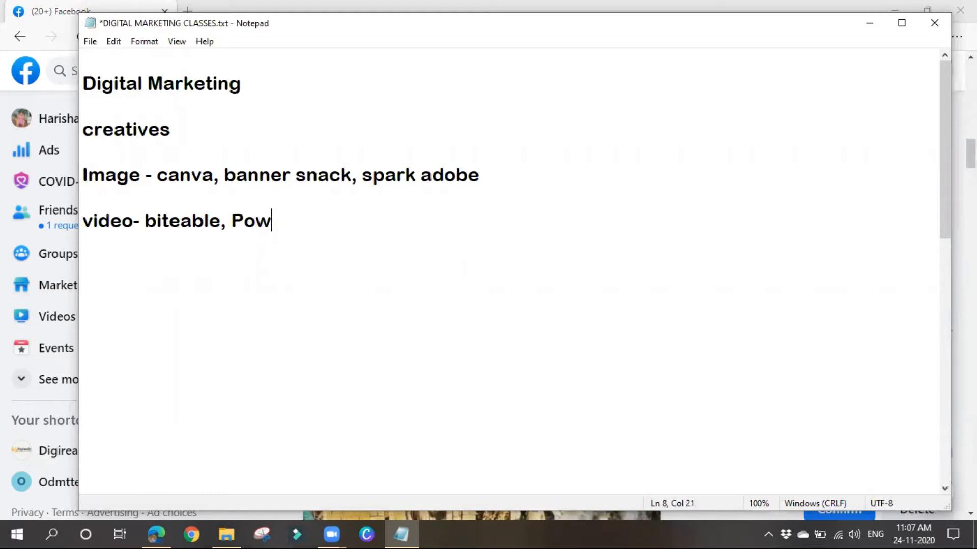
pyautogui.write('toon')
pyautogui.click(656, 403)
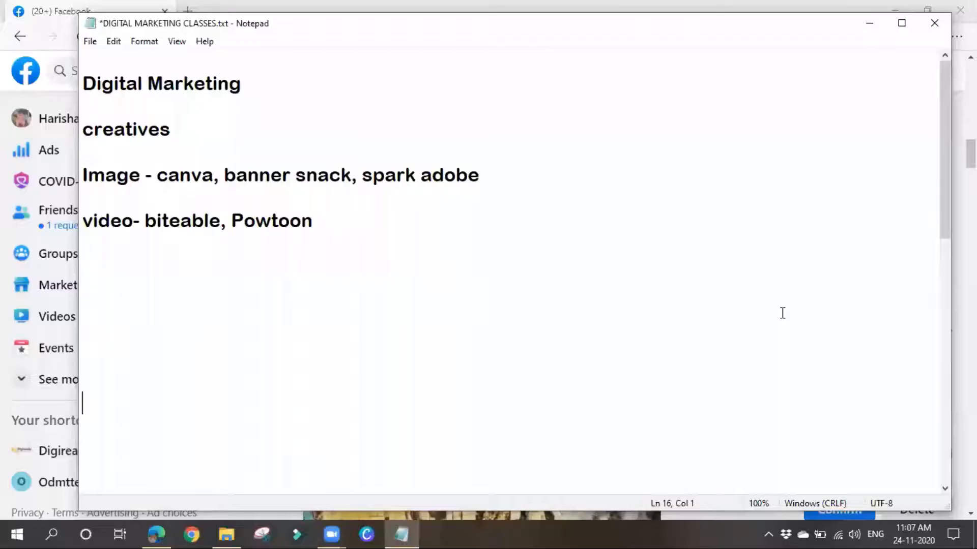
# Step: Add the line "animations - animaker" below the video line, leaving a blank line between them
pyautogui.click(127, 269)
pyautogui.write('animat')
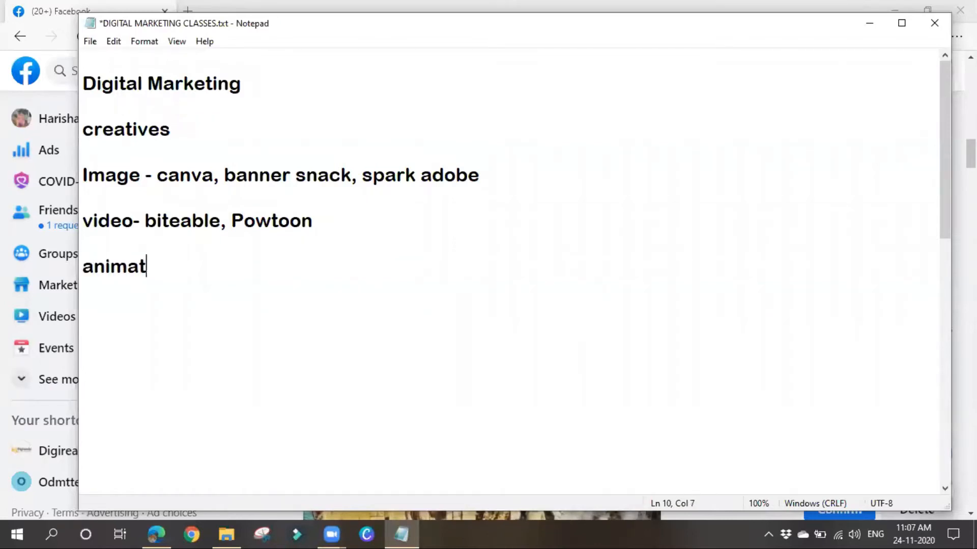
pyautogui.write('ions - ')
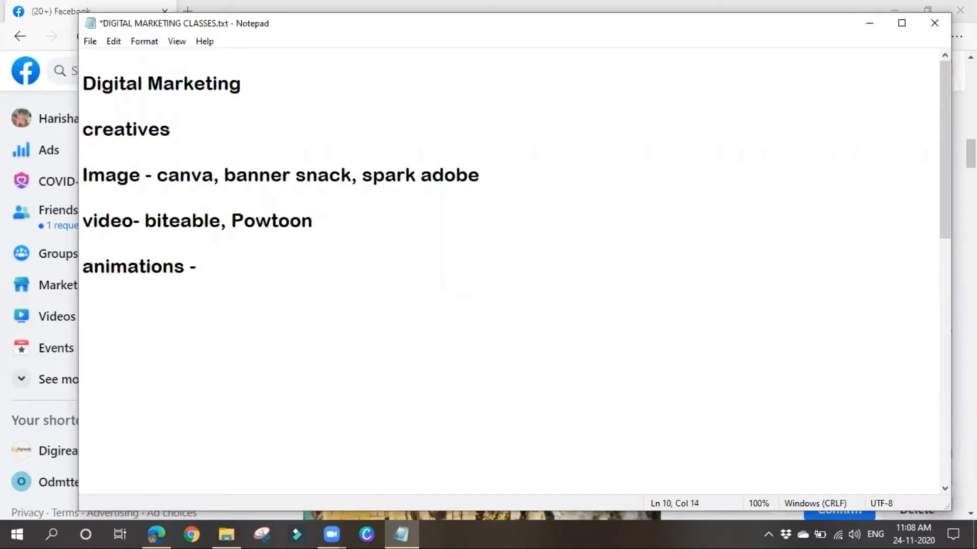
pyautogui.write('animaker')
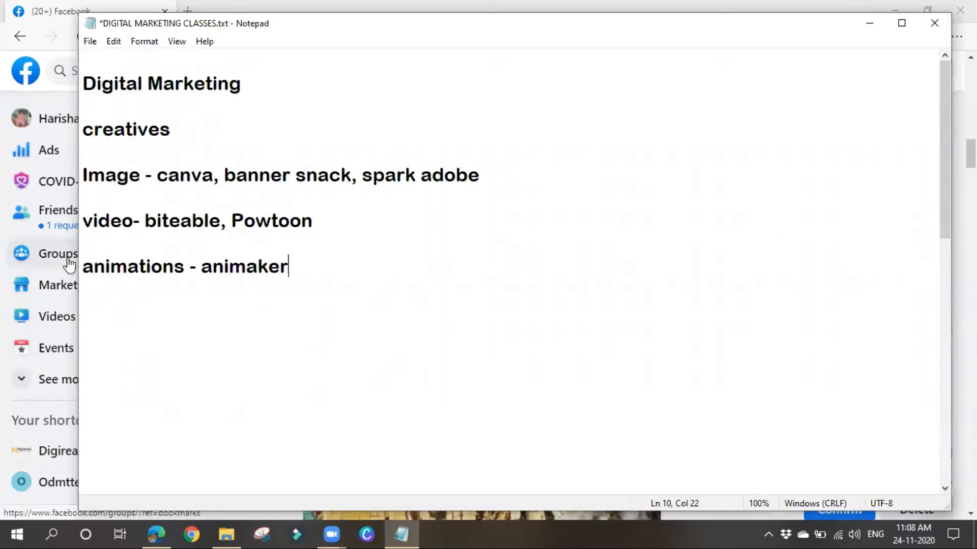
# Step: Add the line "Gifs - Giphy" below the animations line, leaving a blank line between them
pyautogui.press('Return')
pyautogui.press('Return')
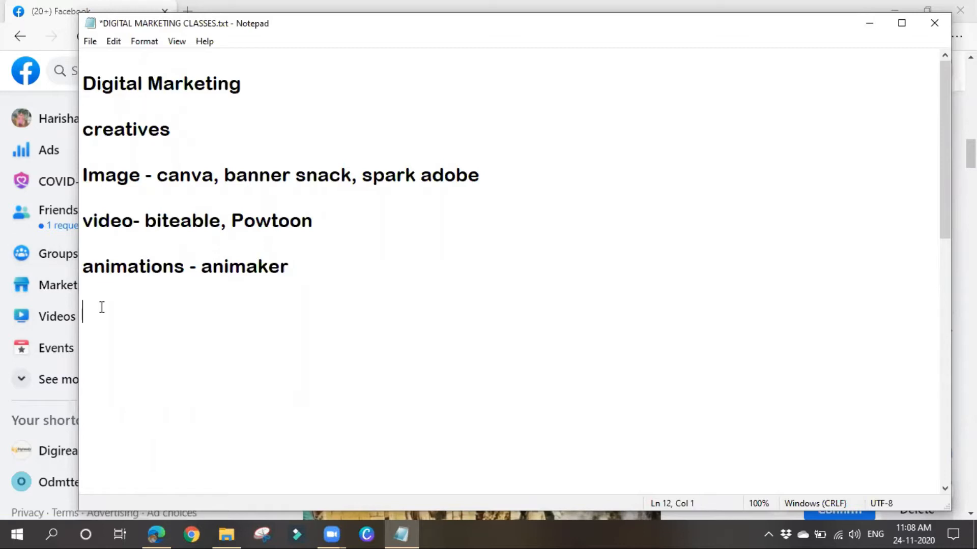
pyautogui.write('Gifs -')
pyautogui.write('Giphy')
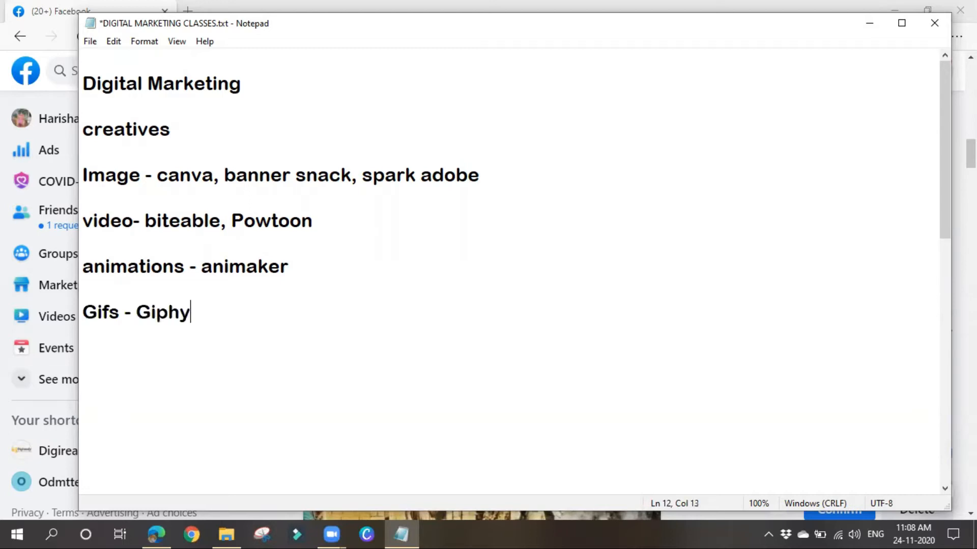
# Step: Review the four creative types and their listed tools by highlighting the entries, ending with canva on the Image line
pyautogui.moveTo(136, 312); pyautogui.dragTo(211, 313)
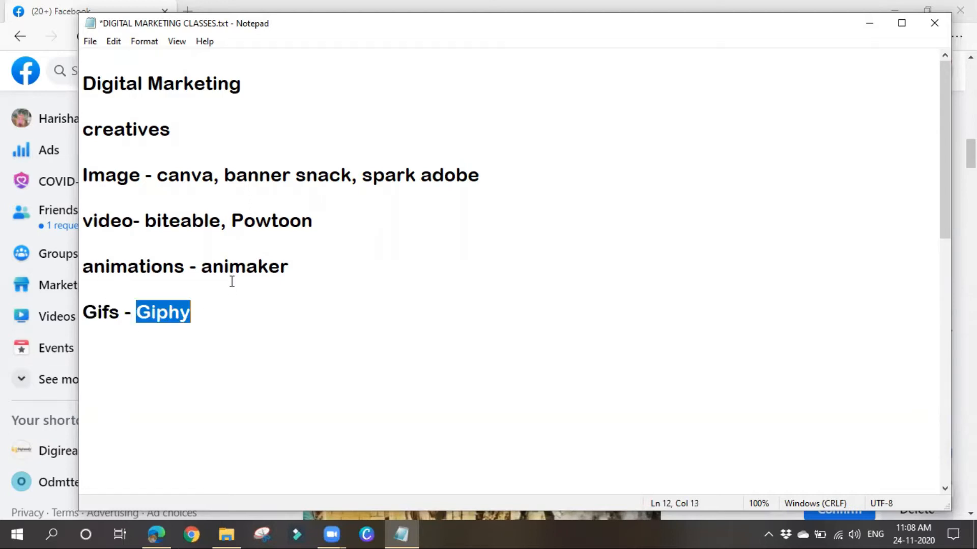
pyautogui.moveTo(203, 267); pyautogui.dragTo(292, 267)
pyautogui.click(292, 268)
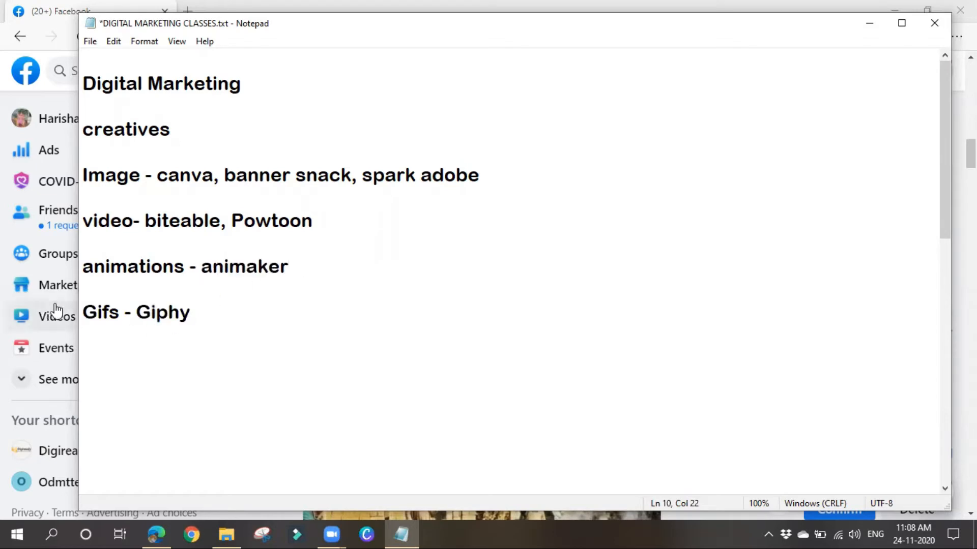
pyautogui.moveTo(83, 312); pyautogui.dragTo(212, 320)
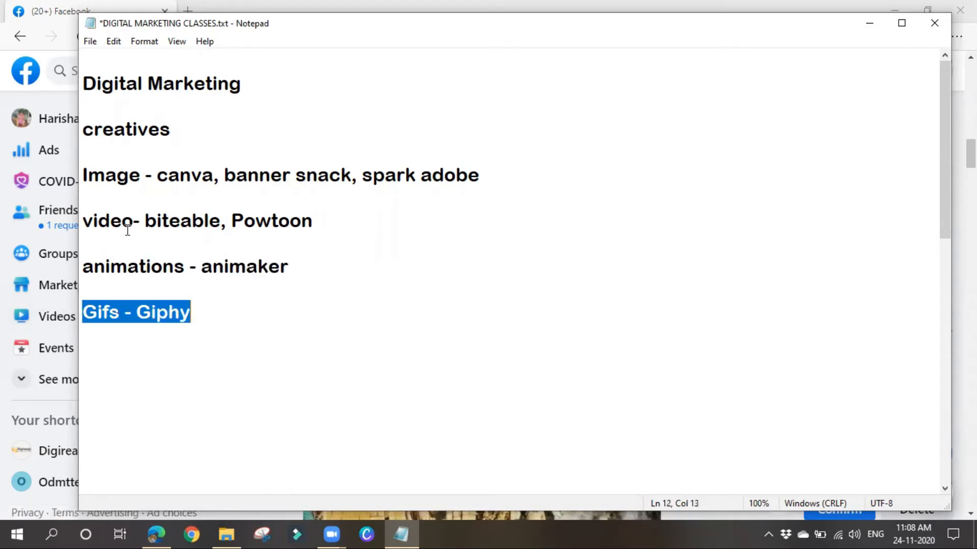
pyautogui.moveTo(84, 176); pyautogui.dragTo(201, 320)
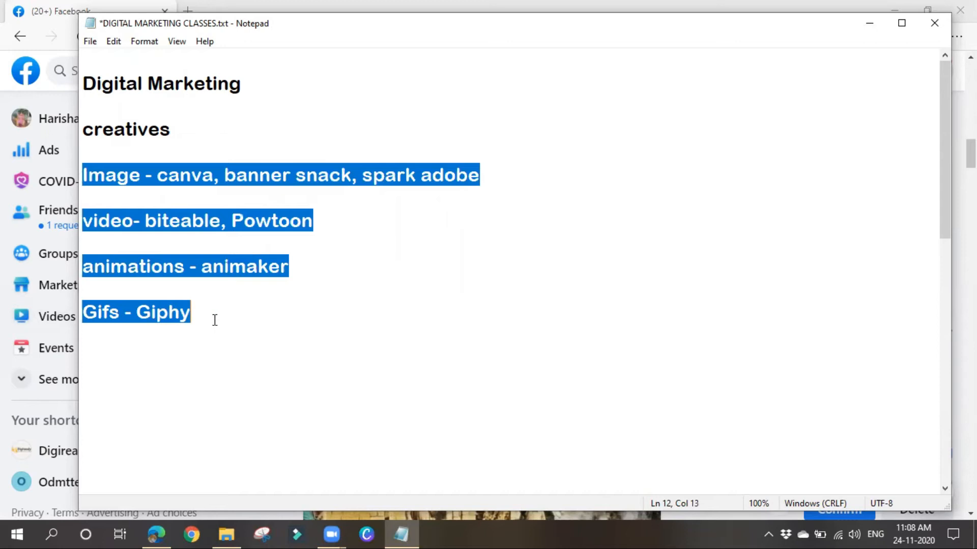
pyautogui.click(262, 327)
pyautogui.moveTo(83, 176); pyautogui.dragTo(532, 181)
pyautogui.click(181, 196)
pyautogui.click(513, 245)
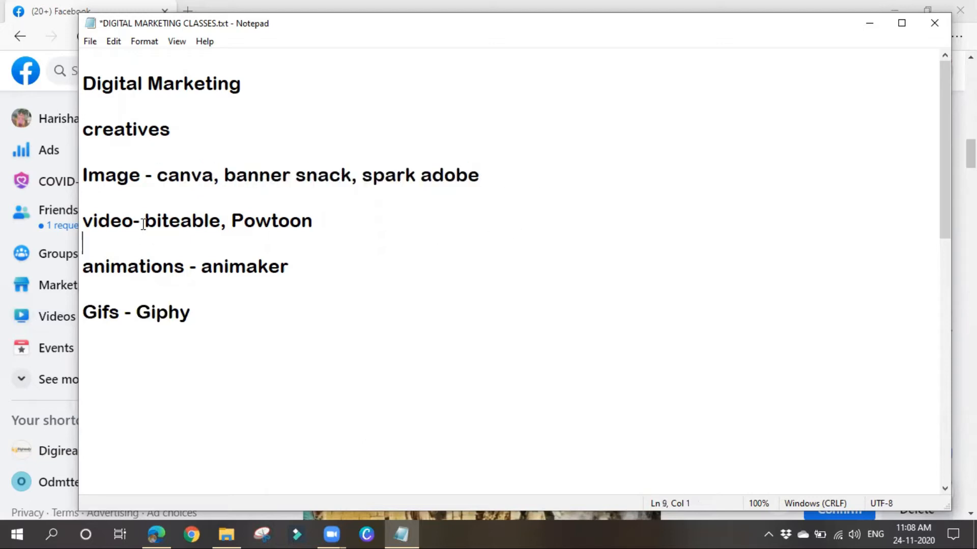
pyautogui.moveTo(143, 224); pyautogui.dragTo(212, 226)
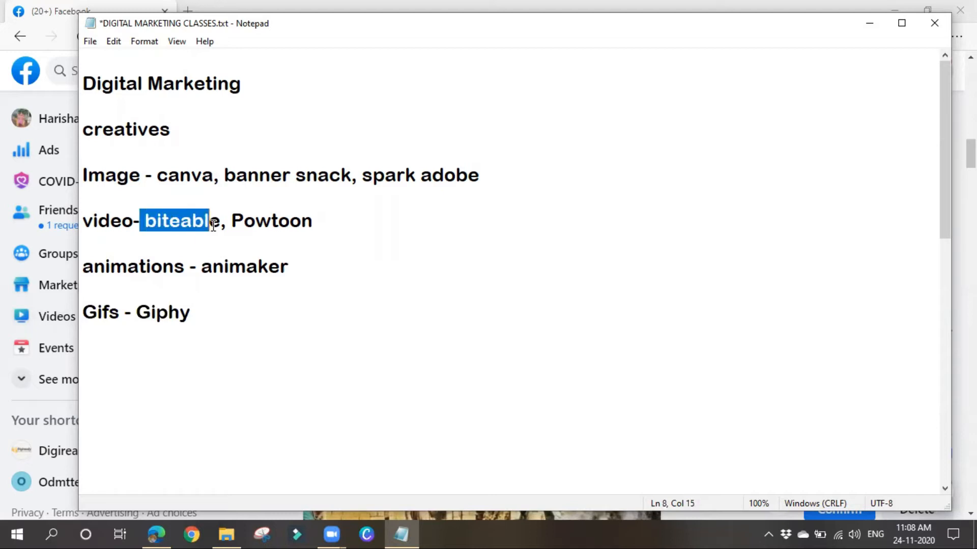
pyautogui.moveTo(235, 182); pyautogui.dragTo(468, 208)
pyautogui.doubleClick(190, 183)
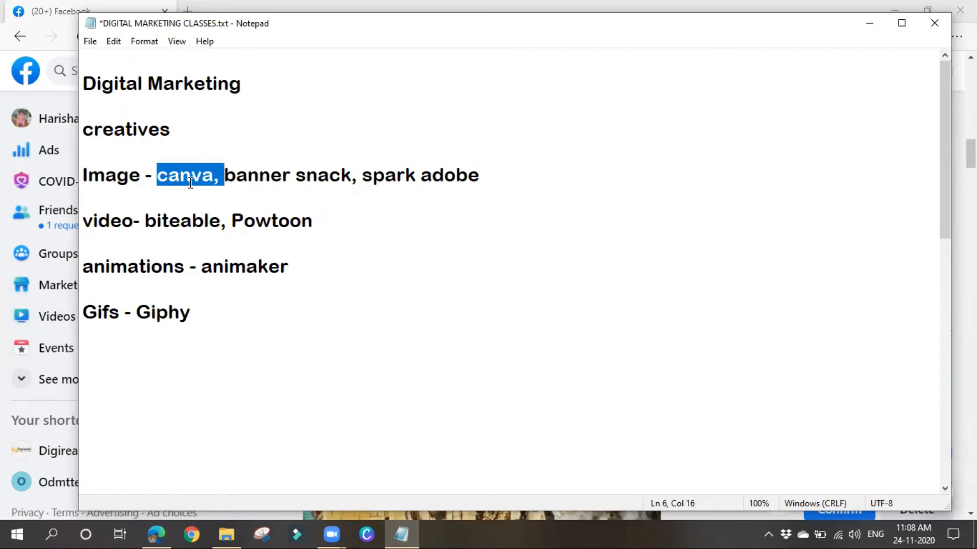
# Step: Highlight biteable on the video line and animaker on the animations line, and minimize the notes
pyautogui.doubleClick(174, 224)
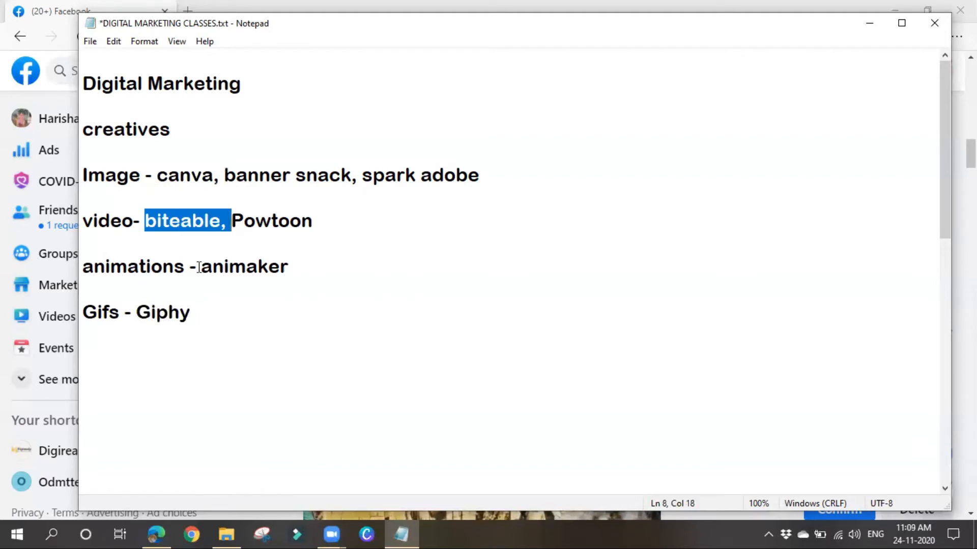
pyautogui.moveTo(198, 267); pyautogui.dragTo(338, 275)
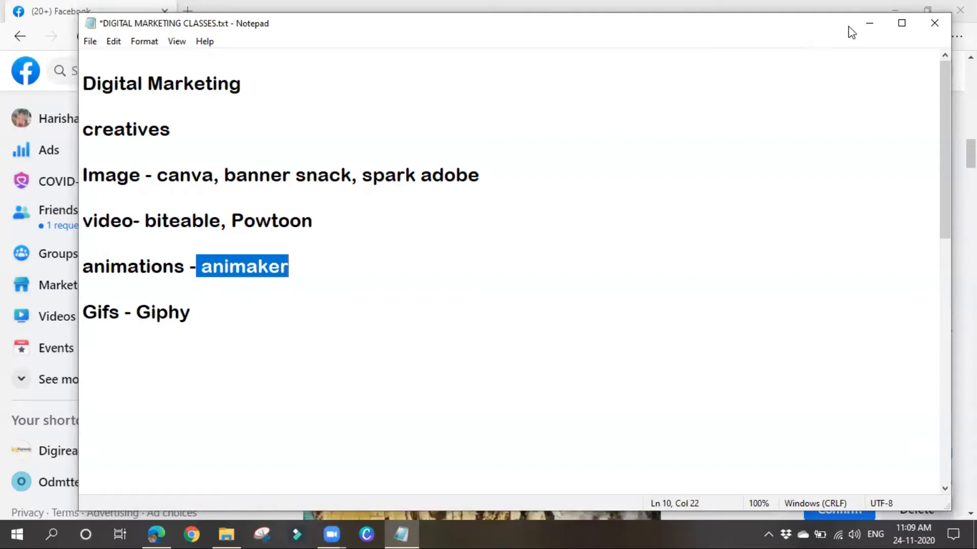
pyautogui.click(869, 23)
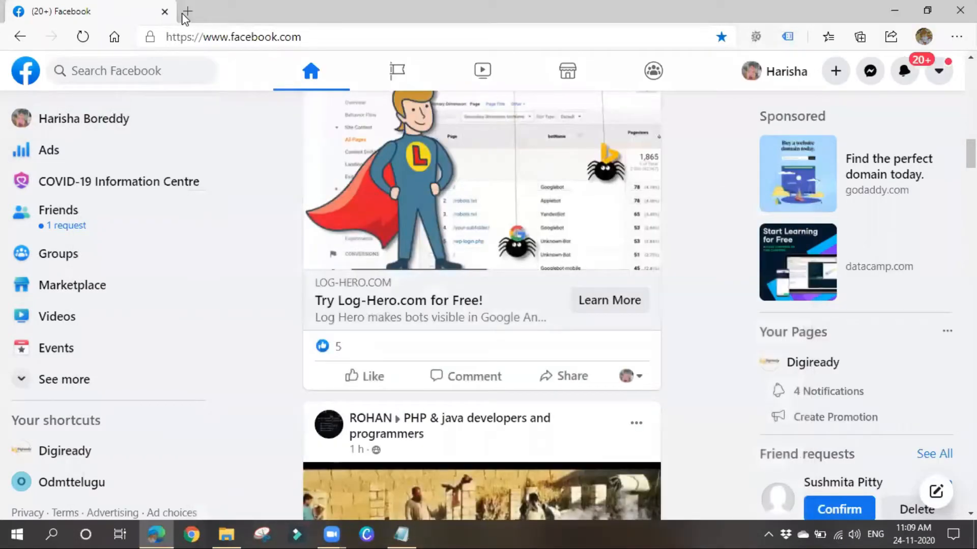
# Step: Open the Canva home page in a new browser tab
pyautogui.click(184, 12)
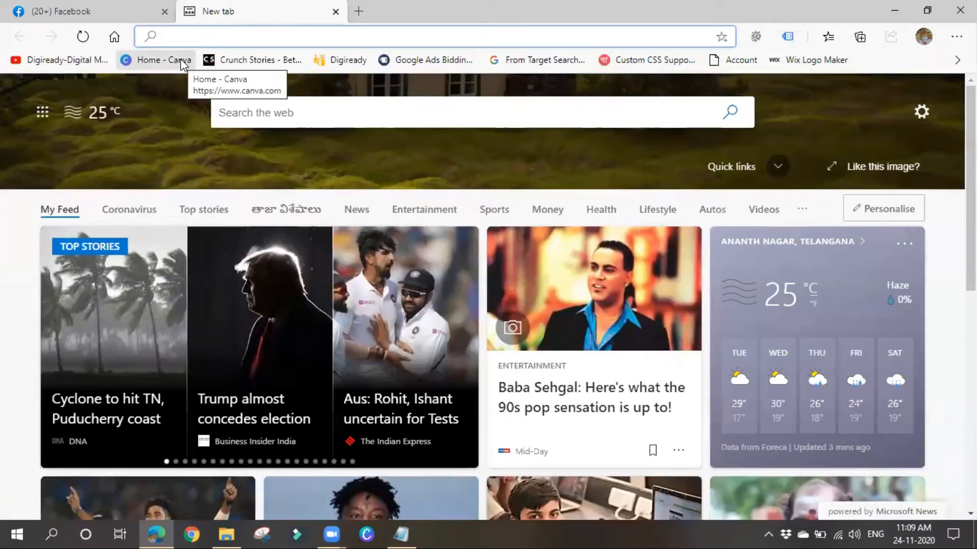
pyautogui.write('canva')
pyautogui.press('Return')
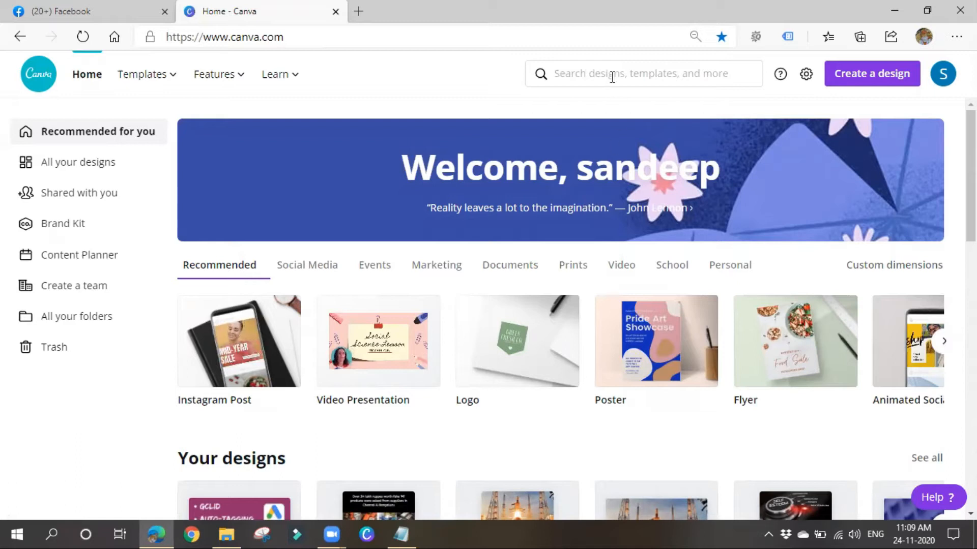
# Step: Look through the first suggested design types in Canva's search, such as Presentation, Facebook Post and Facebook Cover
pyautogui.click(612, 77)
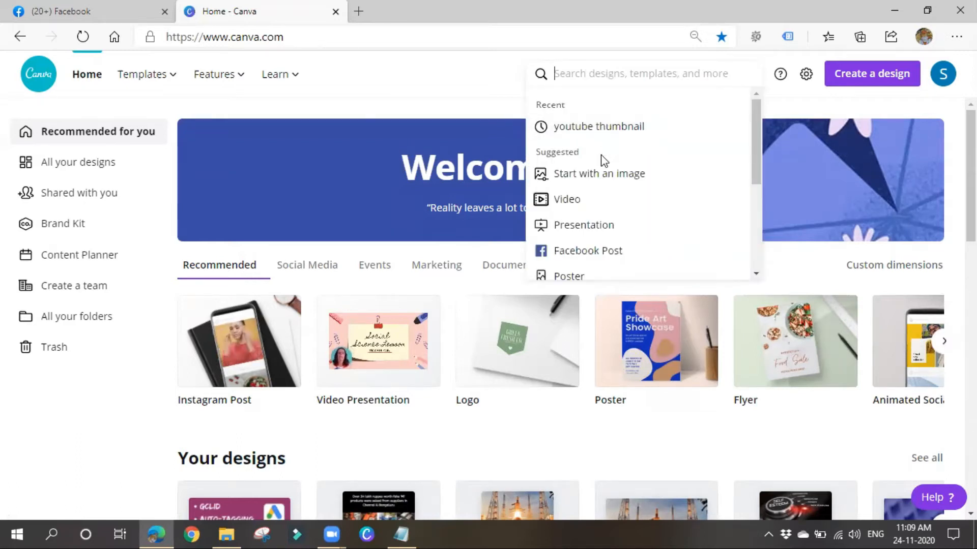
pyautogui.scroll(-1, 595, 188)
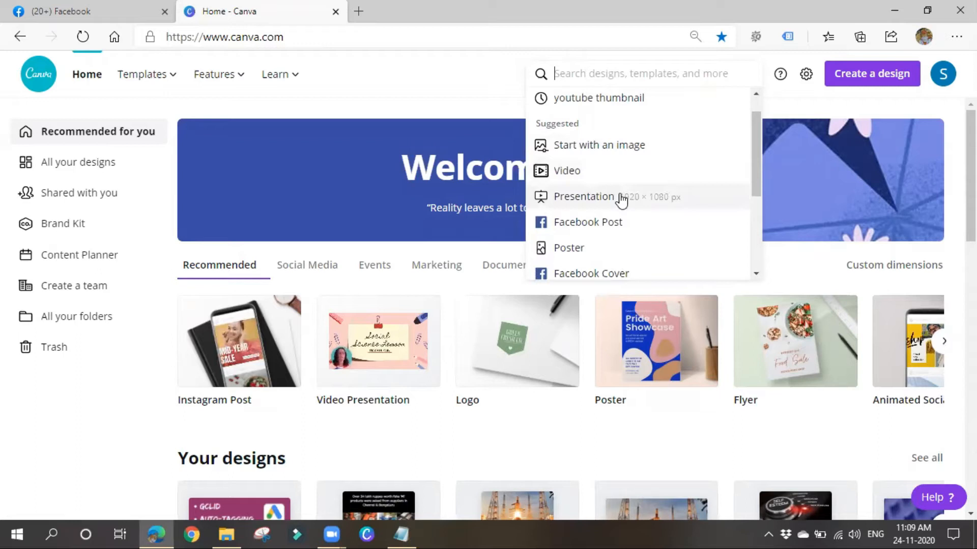
pyautogui.scroll(-1, 617, 229)
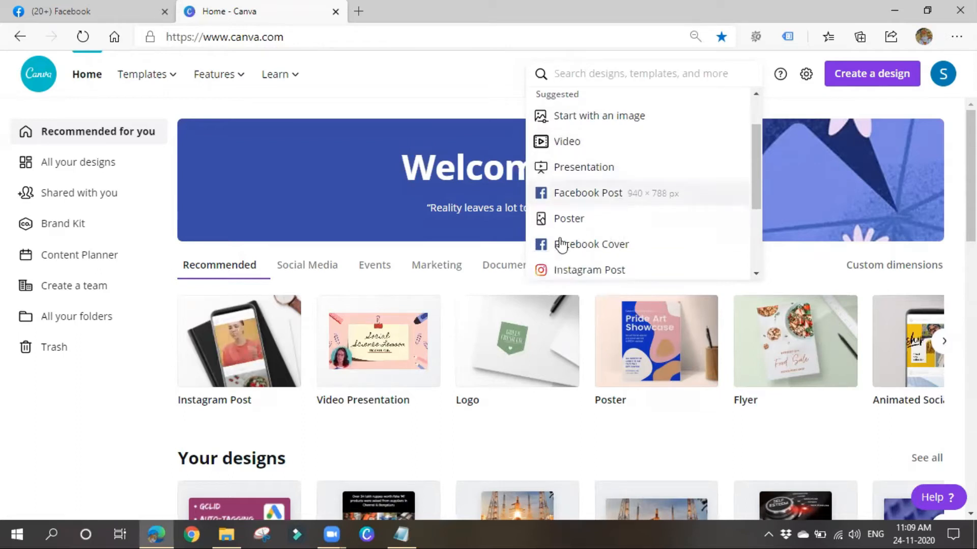
# Step: Switch to Facebook and open the account's own profile to view its cover photo
pyautogui.click(84, 8)
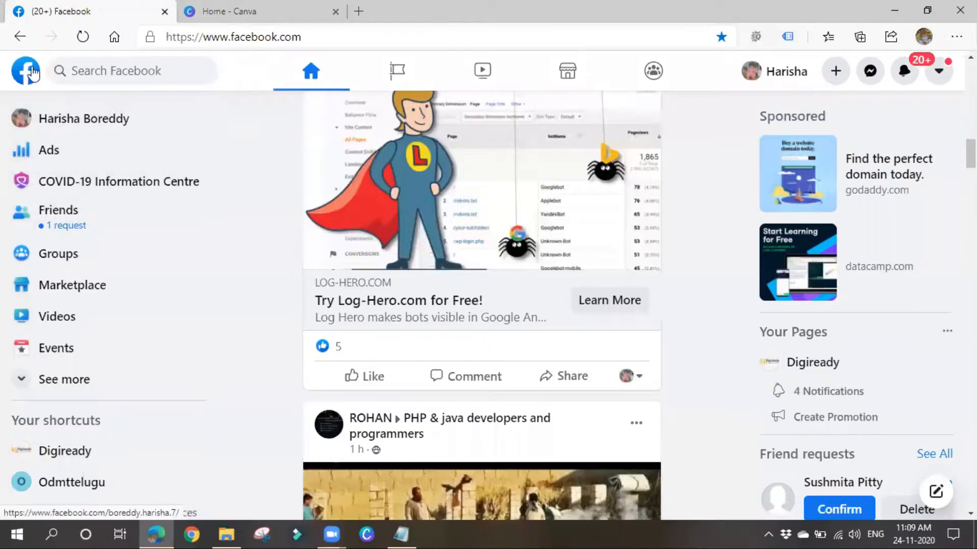
pyautogui.click(26, 72)
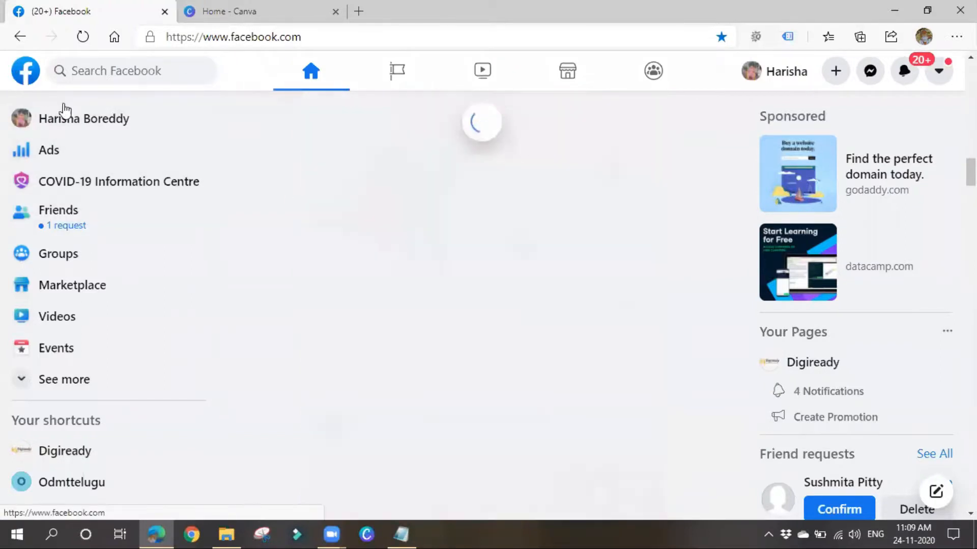
pyautogui.click(66, 119)
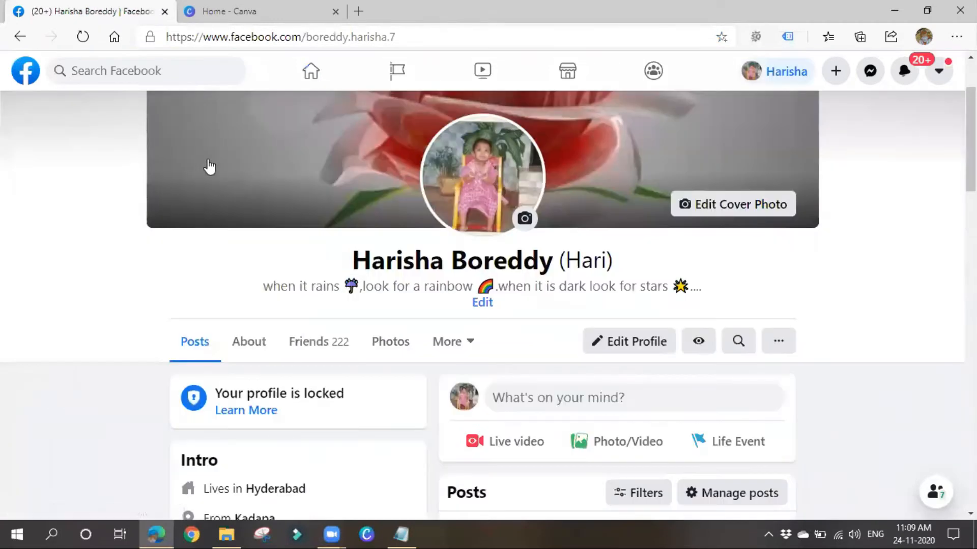
pyautogui.scroll(2, 279, 242)
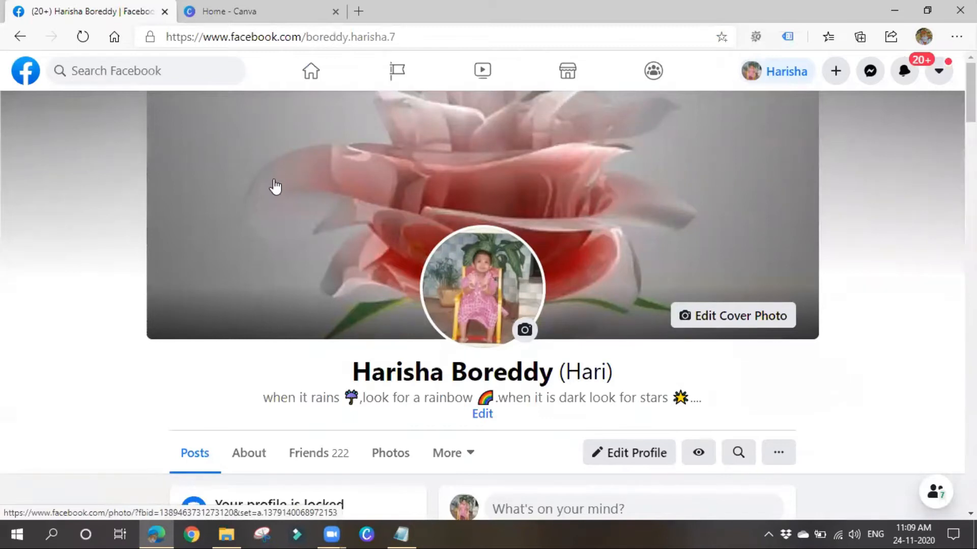
# Step: Return to Canva and examine the suggested design types from Facebook Cover through Custom dimensions
pyautogui.click(230, 9)
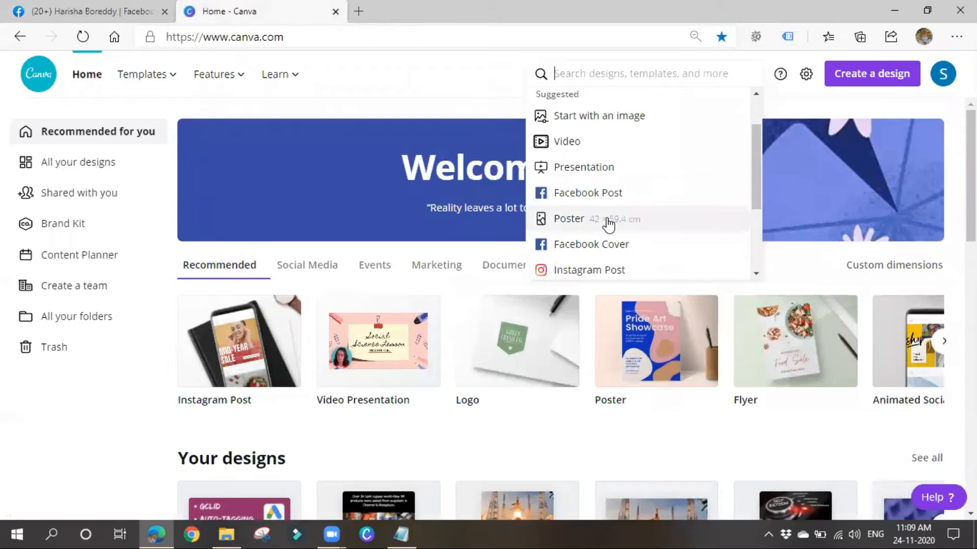
pyautogui.scroll(-1, 607, 219)
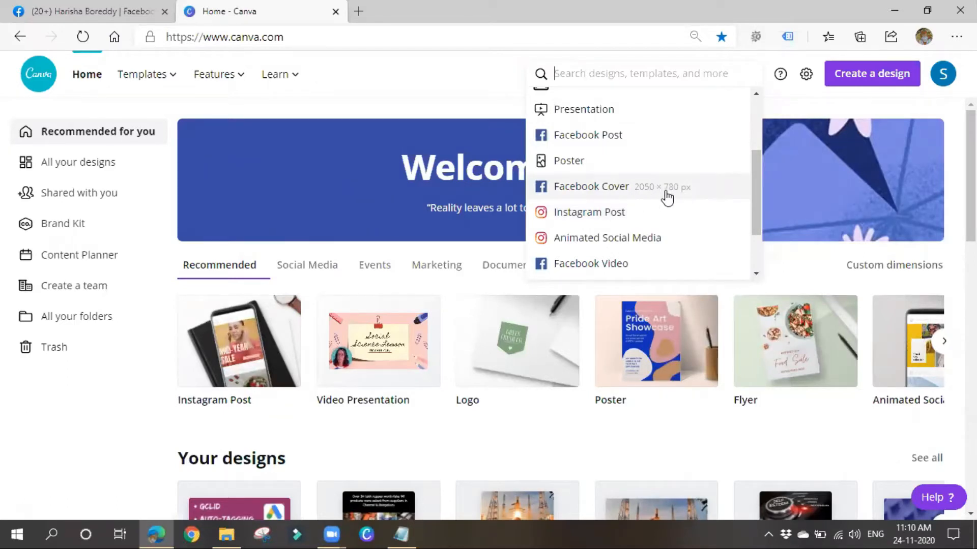
pyautogui.scroll(-2, 645, 217)
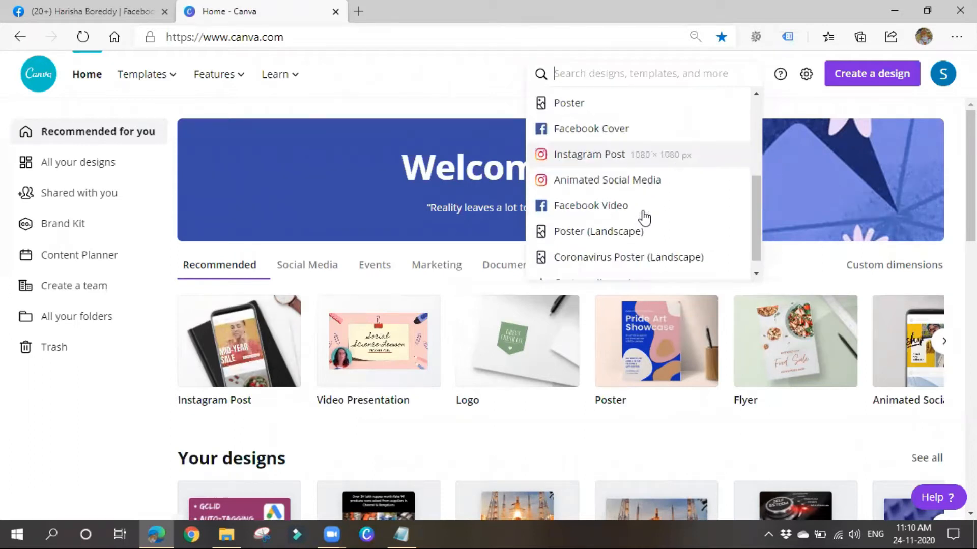
pyautogui.scroll(-1, 644, 217)
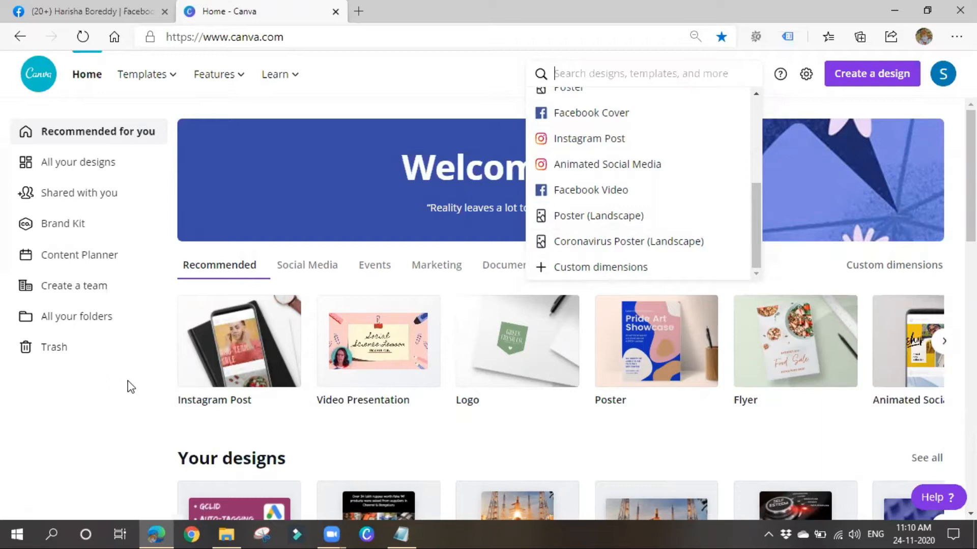
# Step: Show the custom dimensions option with its width and height entries, and leave it without creating a design
pyautogui.click(621, 277)
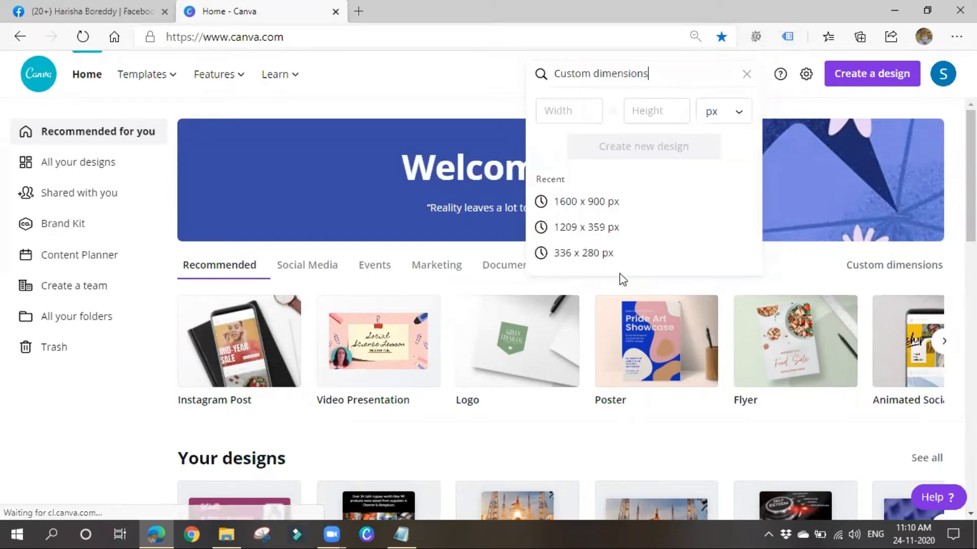
pyautogui.click(570, 112)
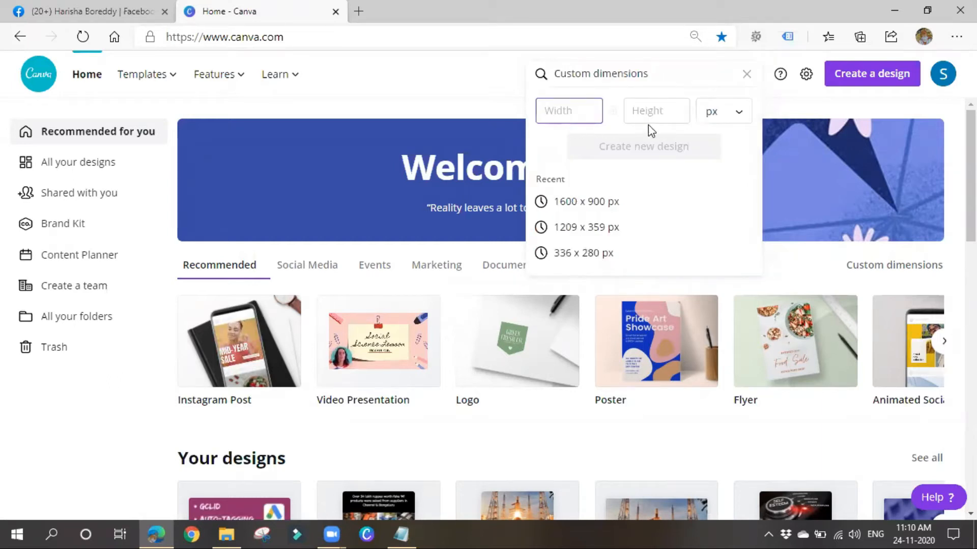
pyautogui.click(650, 111)
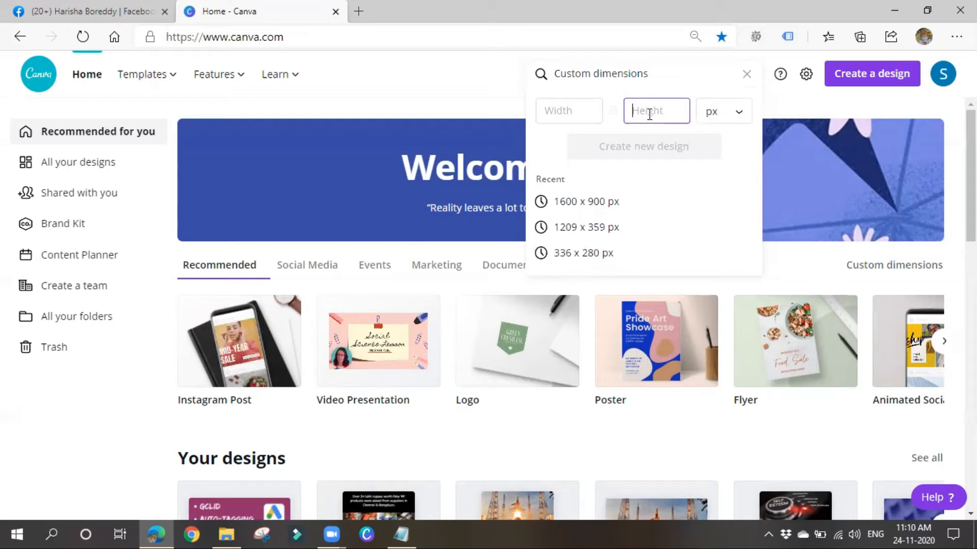
pyautogui.click(494, 88)
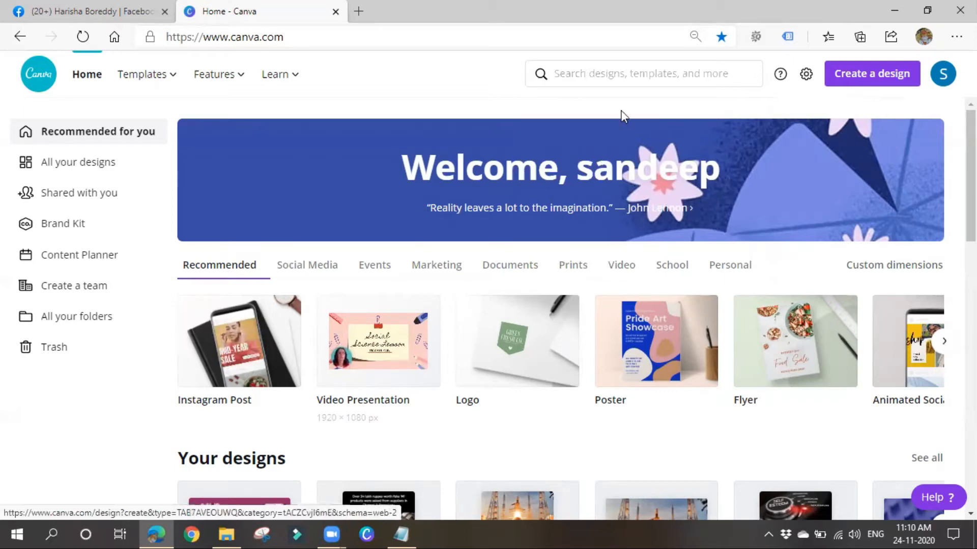
# Step: Open the existing design "Copy of Copy of Untitled Design" to view it, and close it to return to the Canva home page
pyautogui.click(601, 73)
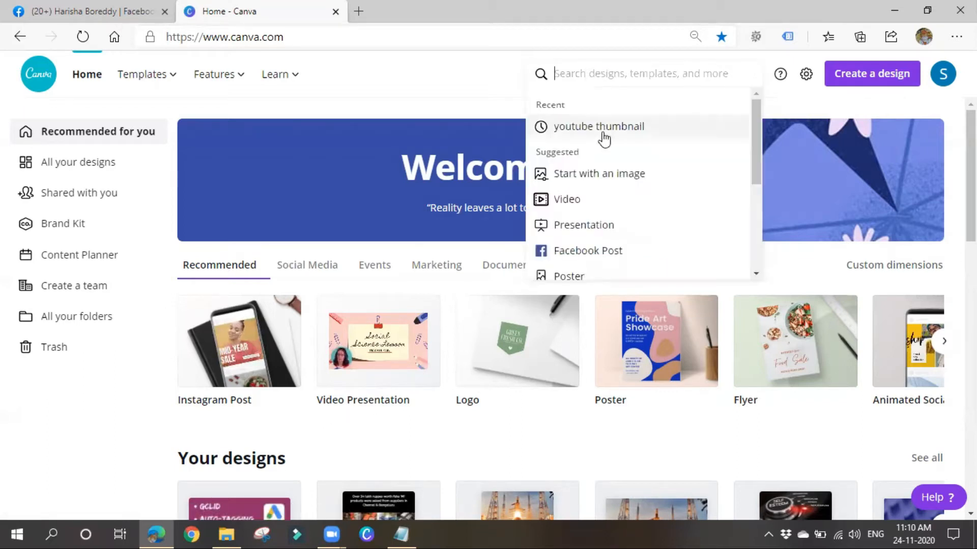
pyautogui.scroll(-1, 316, 359)
pyautogui.scroll(-2, 315, 358)
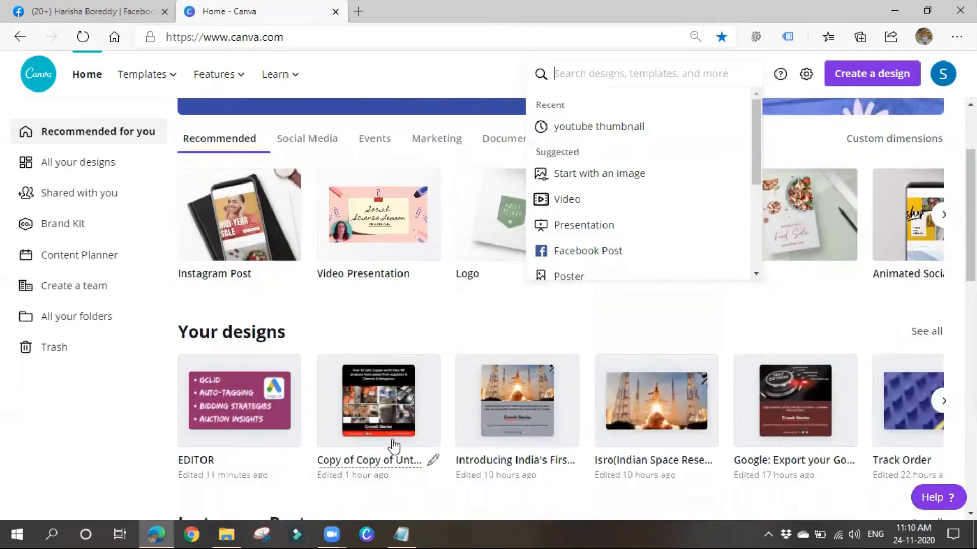
pyautogui.click(380, 419)
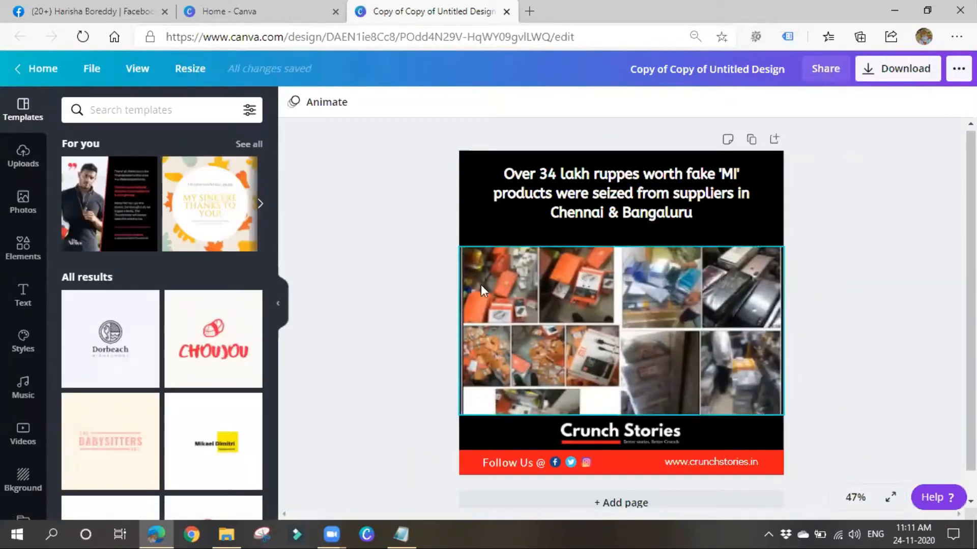
pyautogui.scroll(-1, 653, 397)
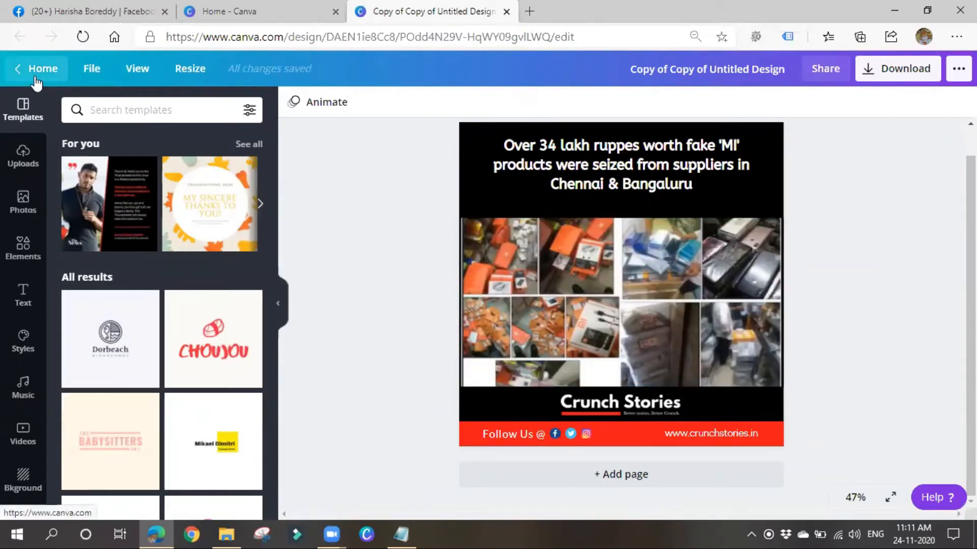
pyautogui.click(229, 8)
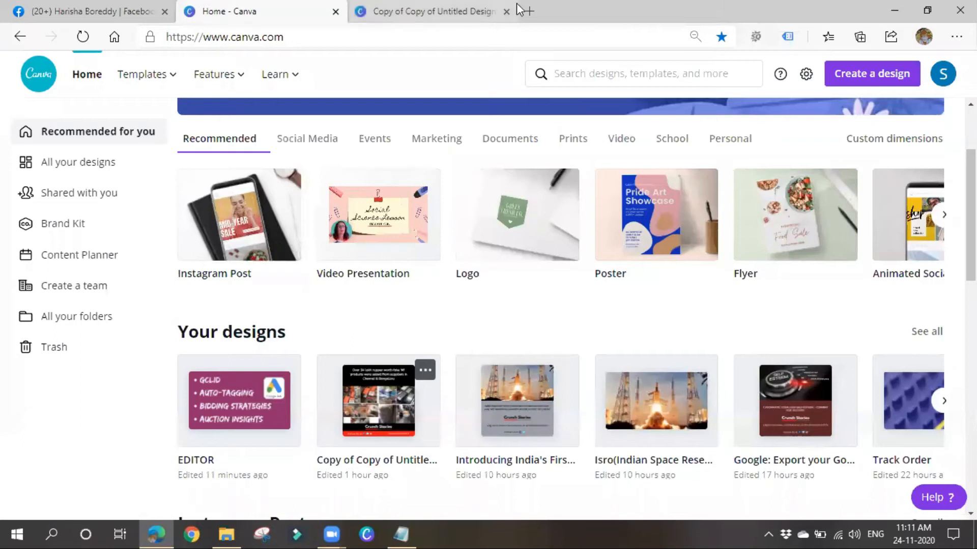
pyautogui.click(506, 11)
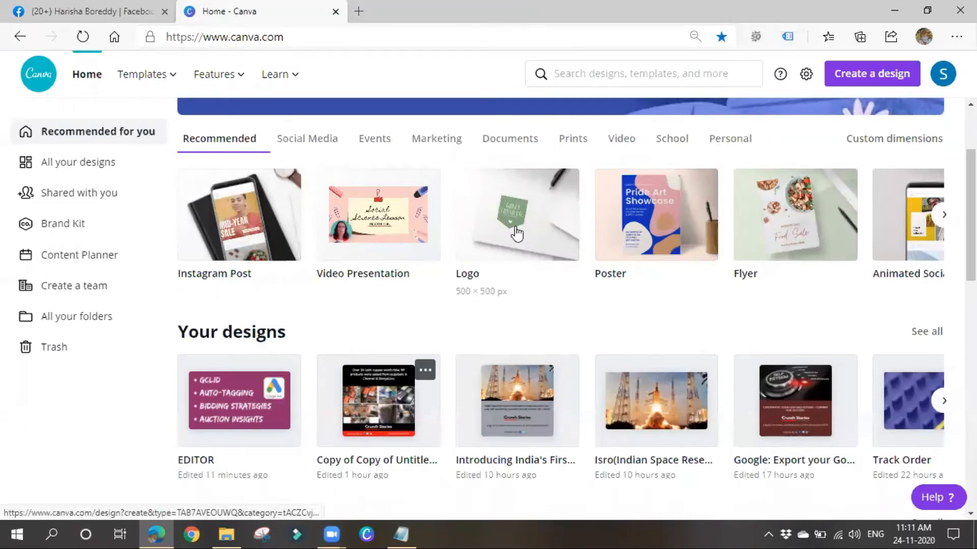
# Step: Browse Canva's recommended design types from Animated Social Media onward to Certificate and CD Cover
pyautogui.click(945, 222)
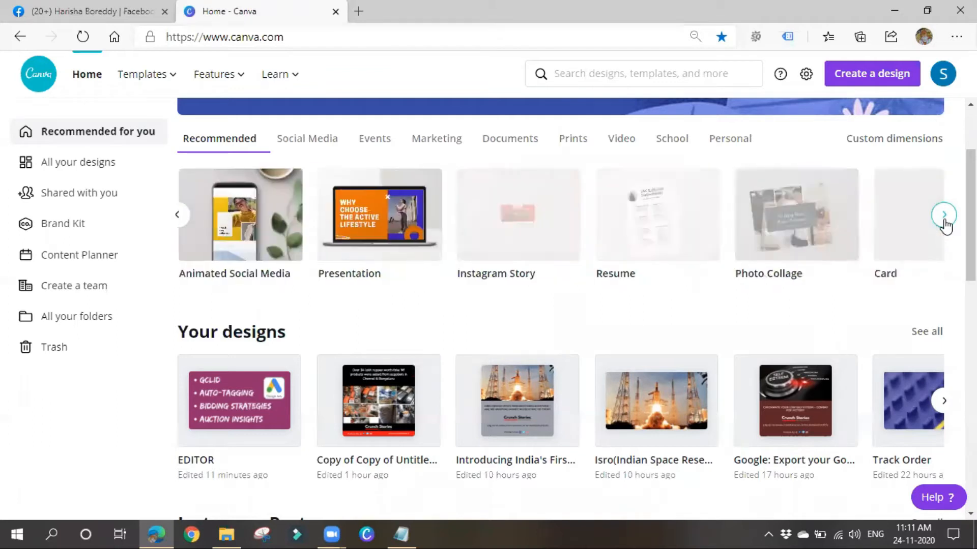
pyautogui.click(944, 222)
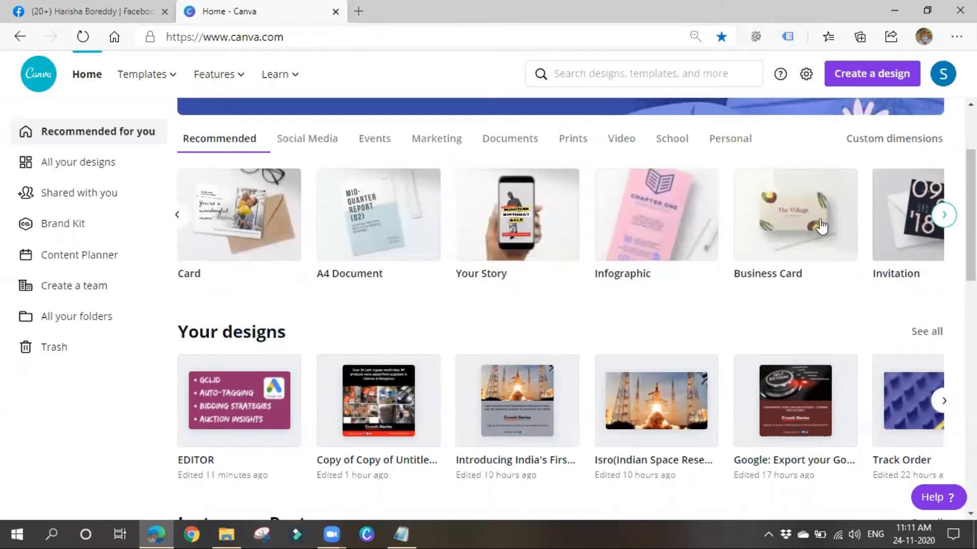
pyautogui.click(944, 214)
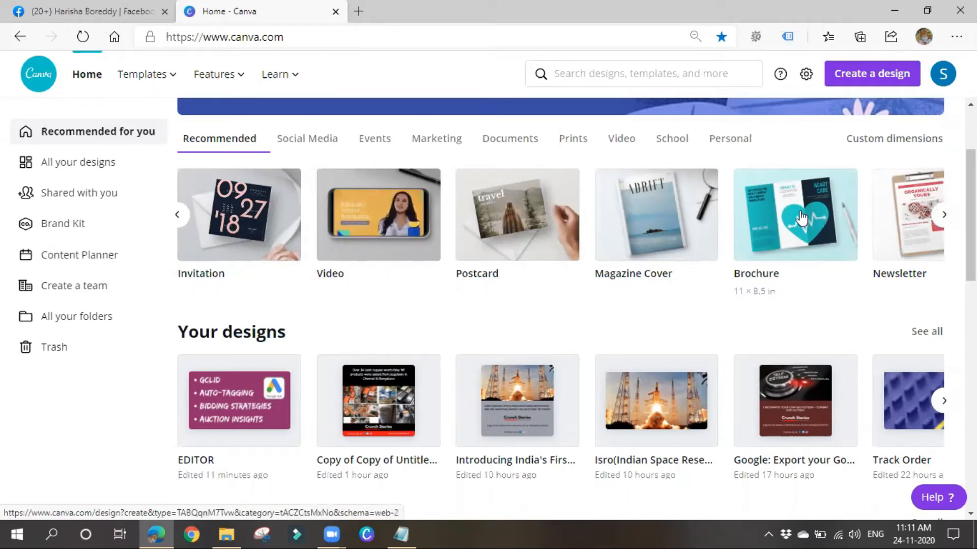
pyautogui.click(948, 217)
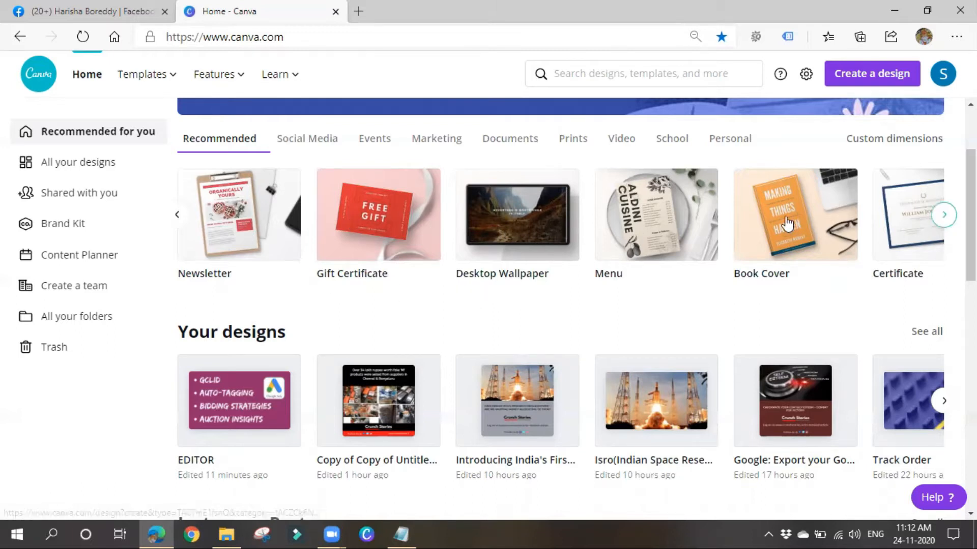
pyautogui.click(944, 215)
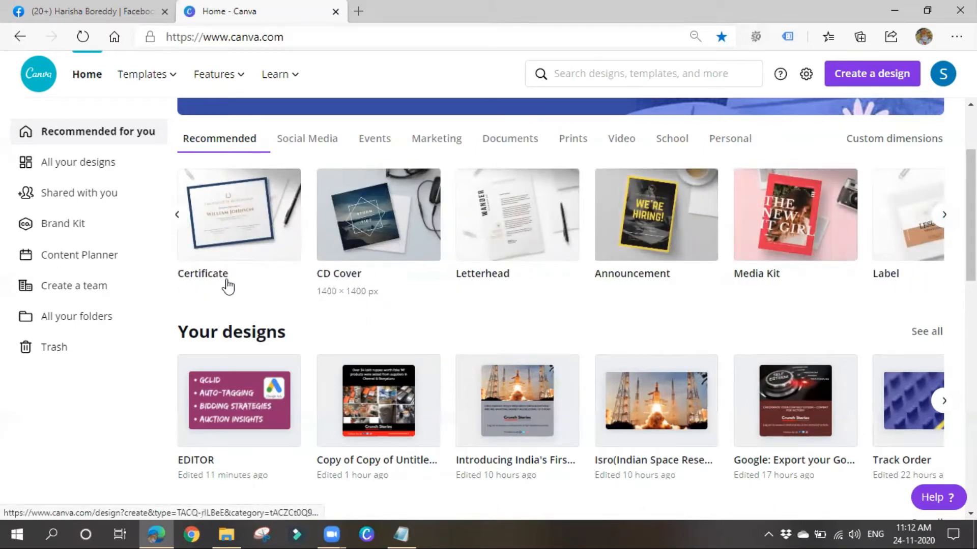
# Step: Search Canva for "youtube thumbnail" from the recent searches and browse the matching templates
pyautogui.click(600, 72)
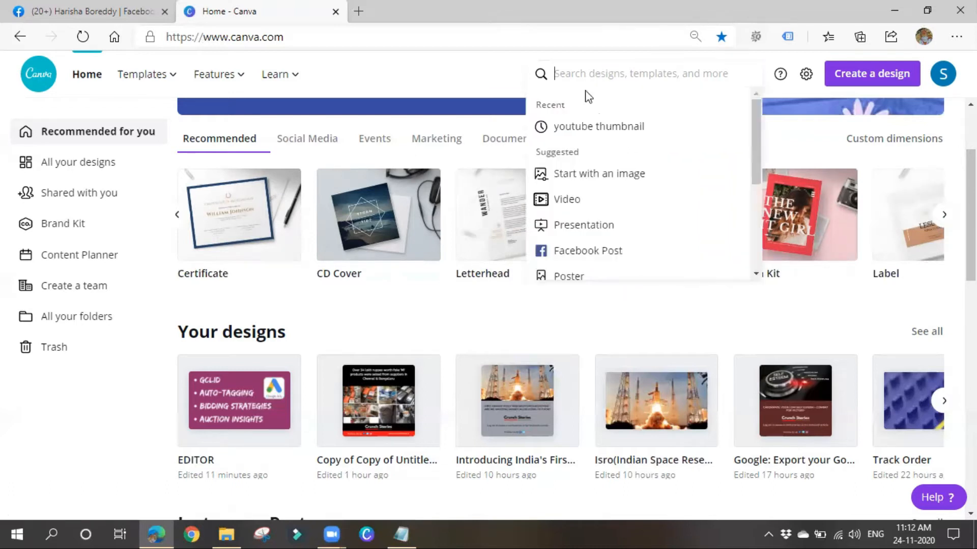
pyautogui.click(582, 128)
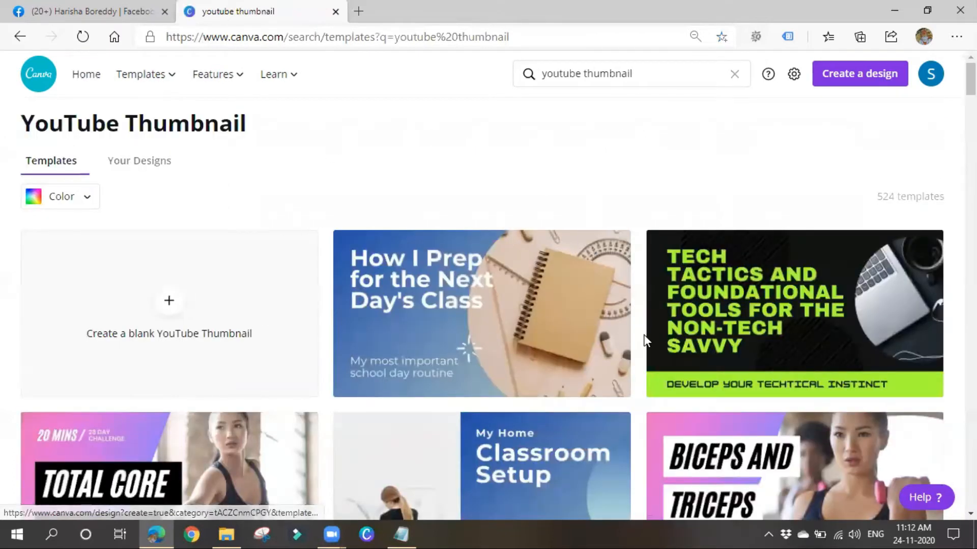
pyautogui.scroll(-1, 645, 341)
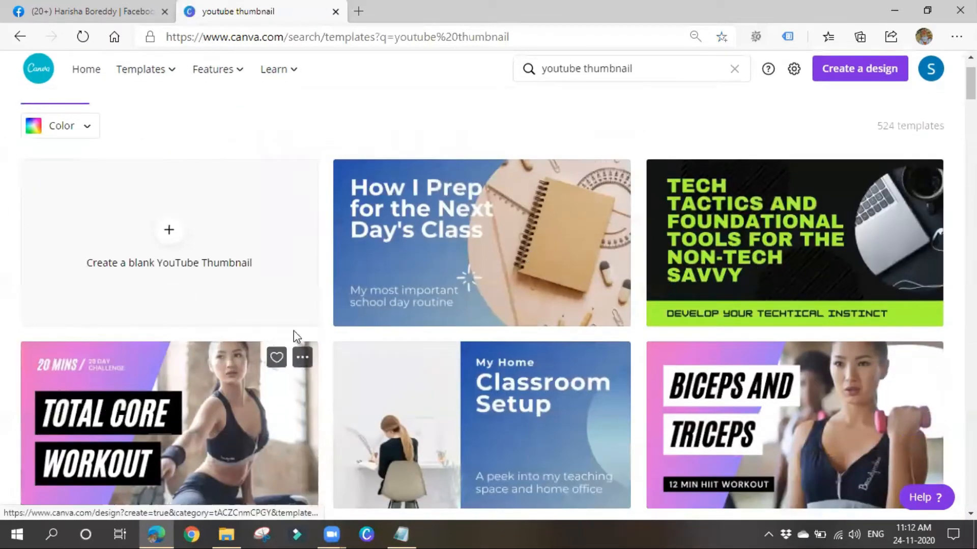
pyautogui.scroll(-3, 296, 336)
pyautogui.scroll(-3, 284, 344)
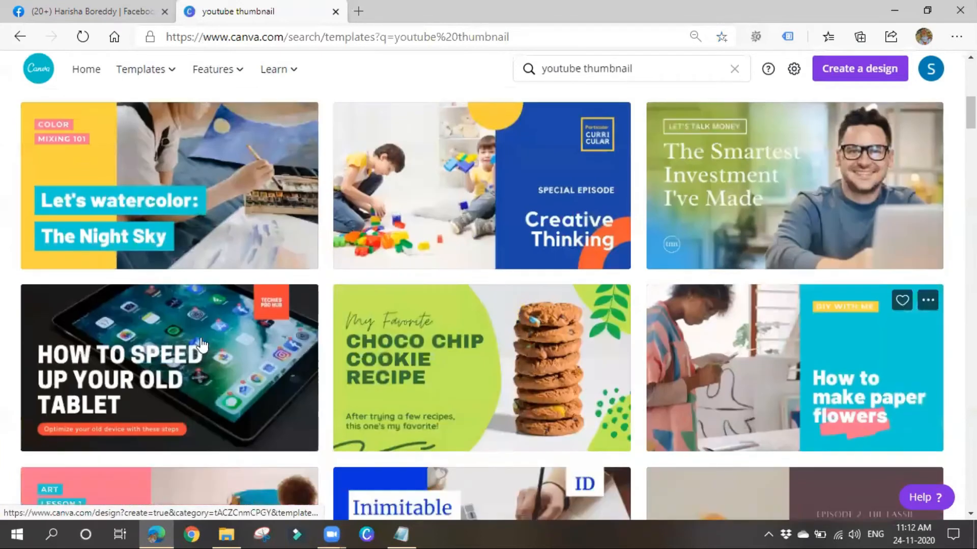
# Step: Look through the remaining YouTube thumbnail templates and create a blank YouTube Thumbnail design
pyautogui.scroll(-2, 202, 345)
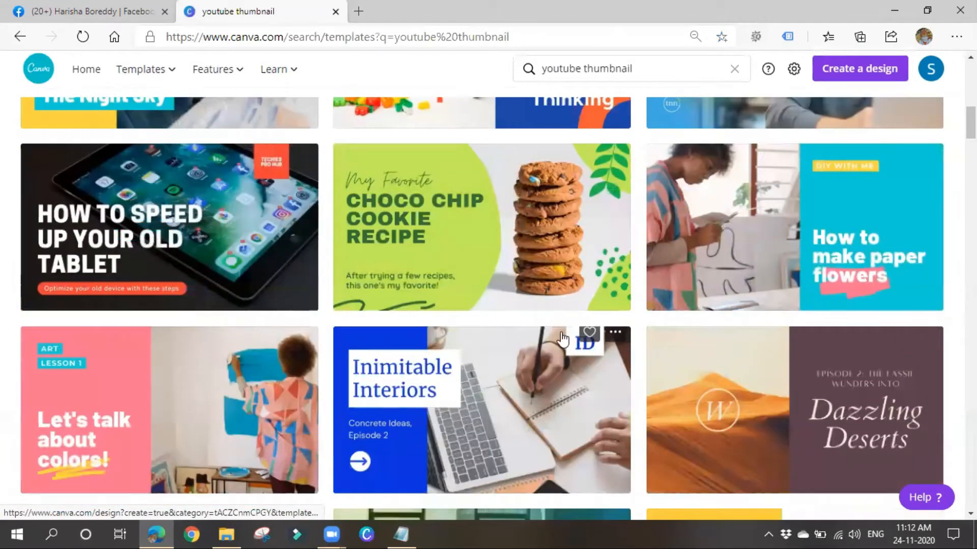
pyautogui.scroll(-3, 562, 338)
pyautogui.scroll(10, 436, 360)
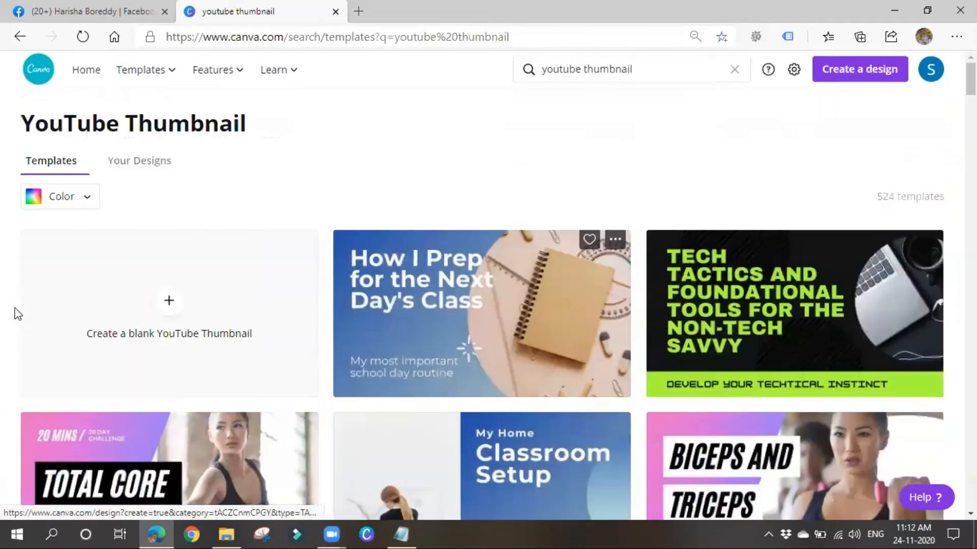
pyautogui.click(169, 308)
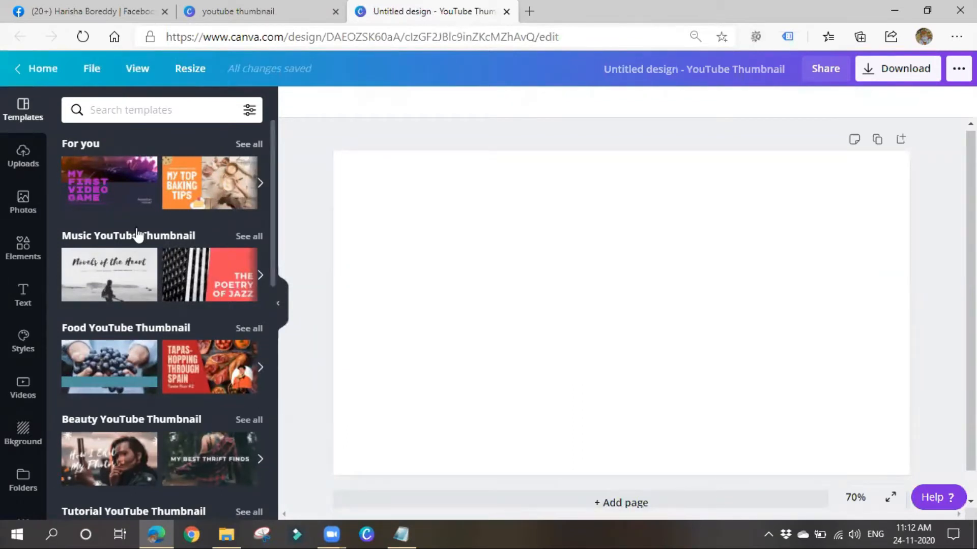
# Step: Search the templates for "digital marketing" and apply the "Taking Great Landscape Photos" template to the blank page
pyautogui.click(108, 113)
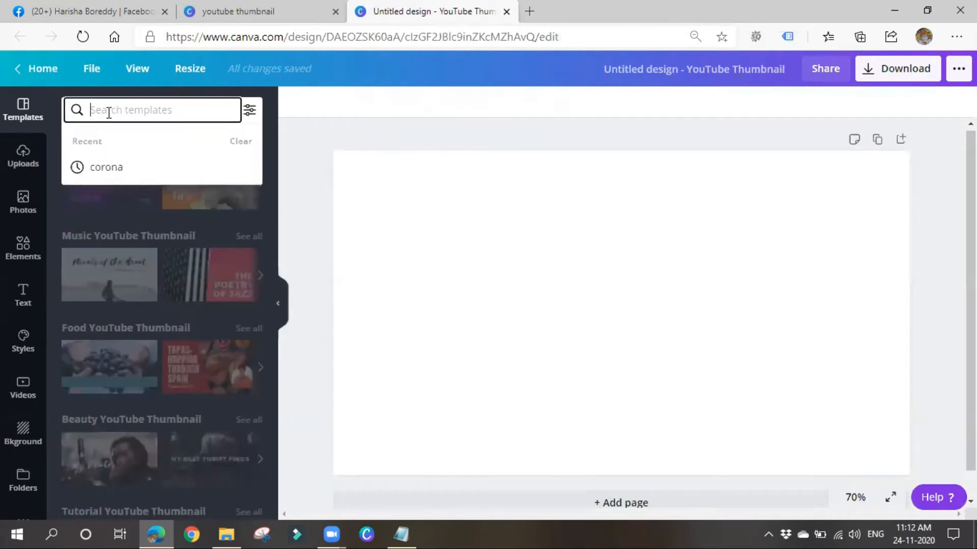
pyautogui.write('digital marketin')
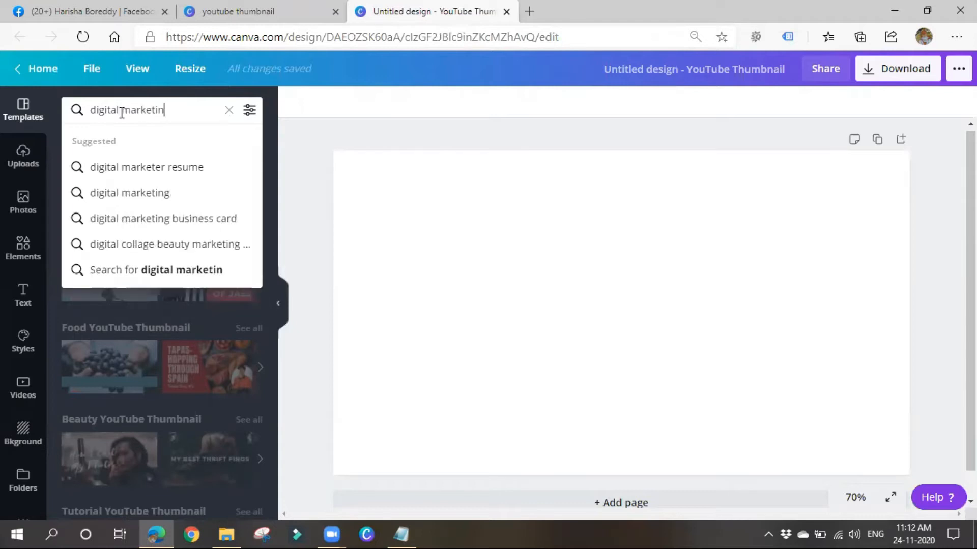
pyautogui.write('g')
pyautogui.press('Return')
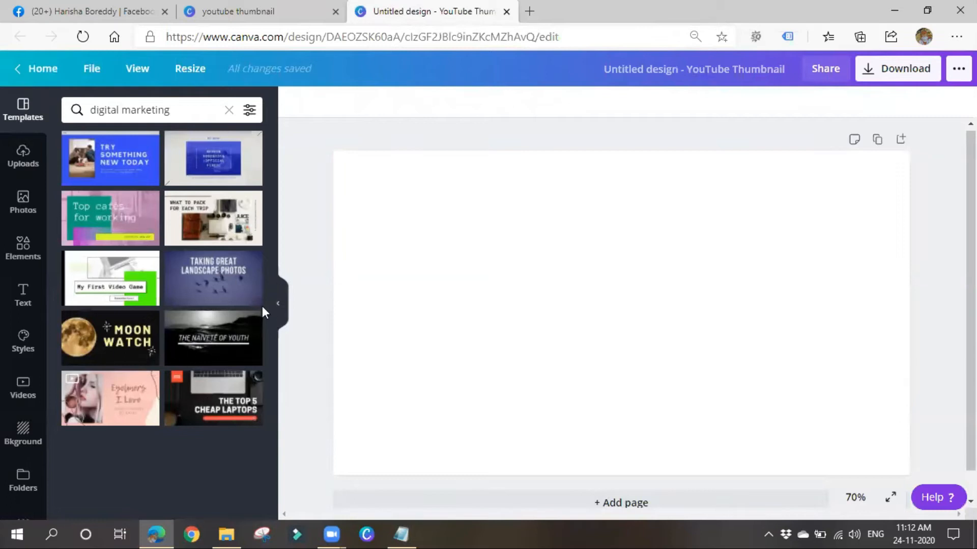
pyautogui.click(250, 276)
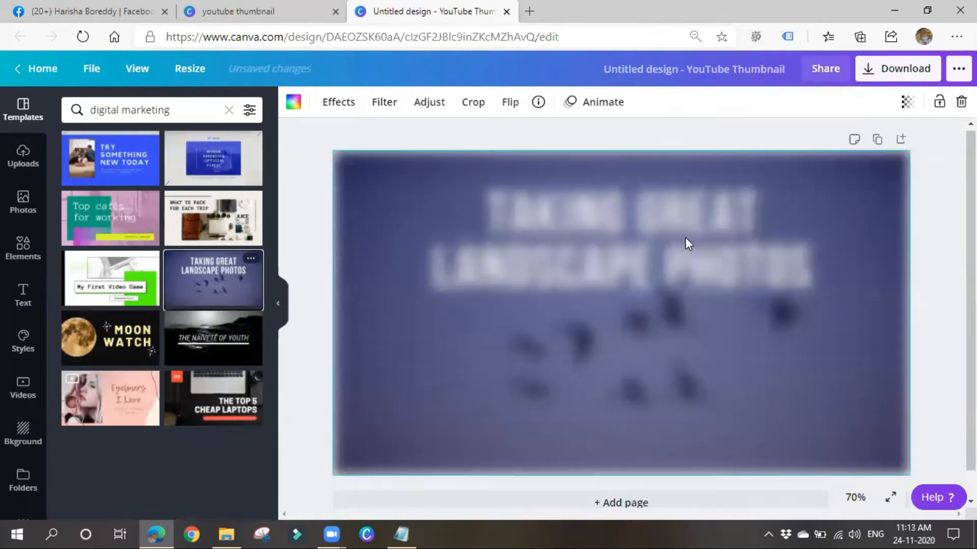
# Step: Add a blank page to the design and duplicate the landscape photos page
pyautogui.click(569, 245)
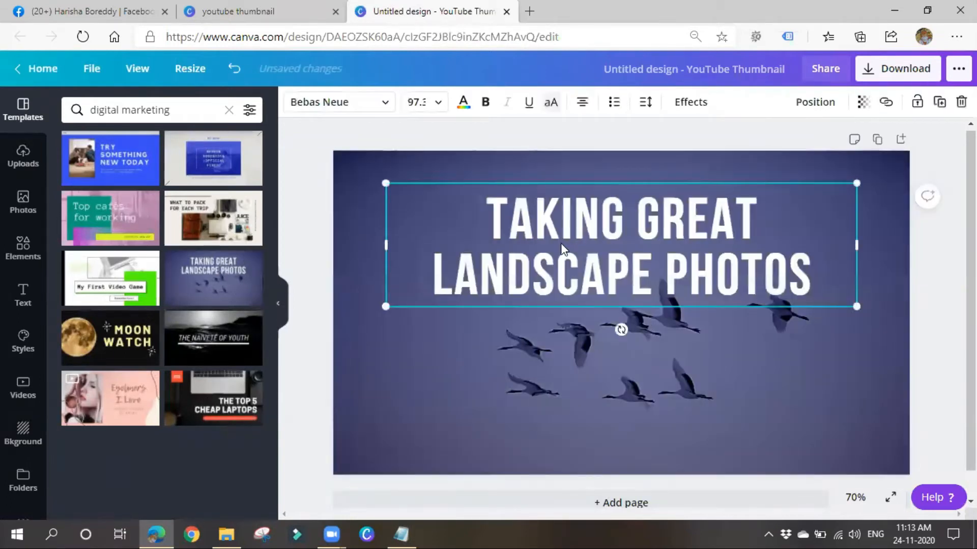
pyautogui.scroll(-1, 585, 377)
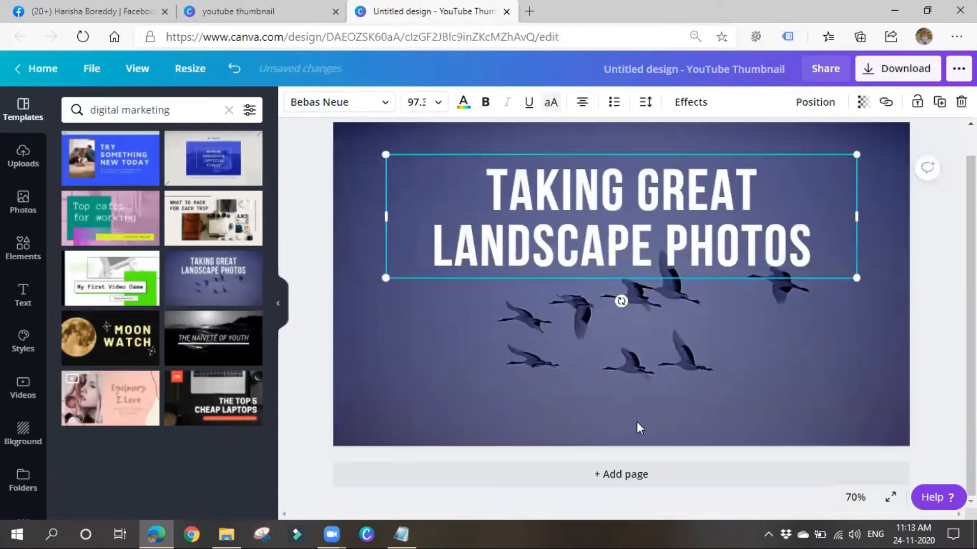
pyautogui.click(644, 476)
pyautogui.scroll(6, 643, 478)
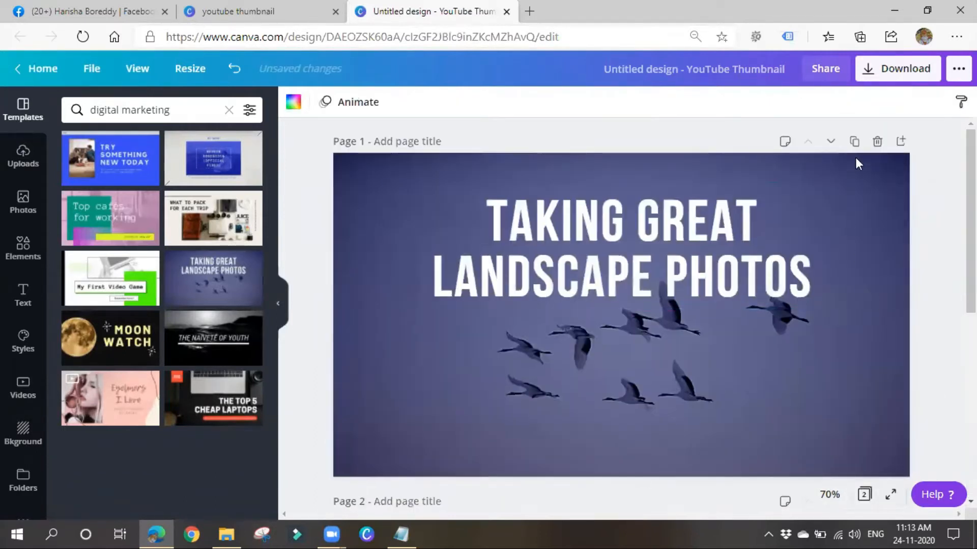
pyautogui.click(854, 144)
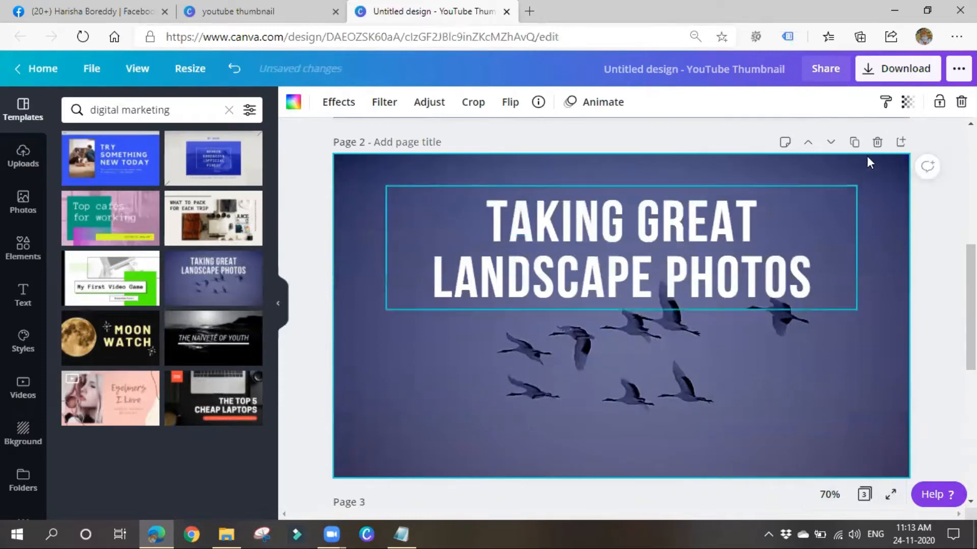
pyautogui.scroll(-2, 600, 377)
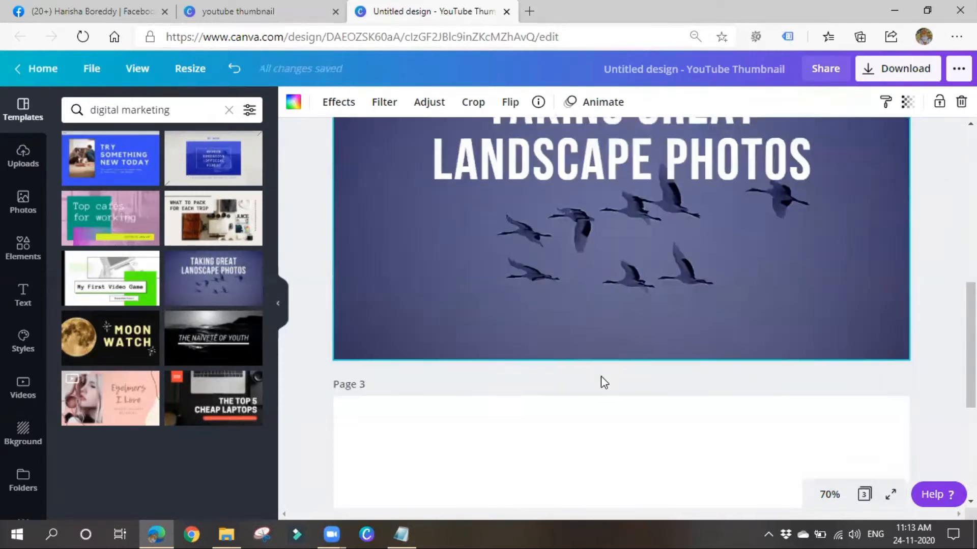
pyautogui.scroll(-3, 602, 381)
pyautogui.scroll(2, 463, 388)
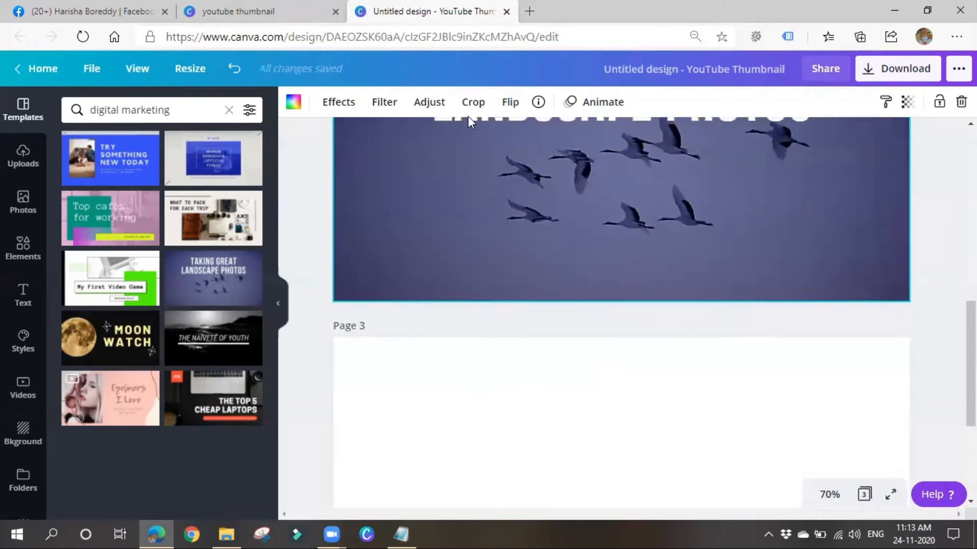
# Step: Detach the bird image from page 2's background and crop it to a narrow horizontal strip around the birds
pyautogui.rightClick(433, 213)
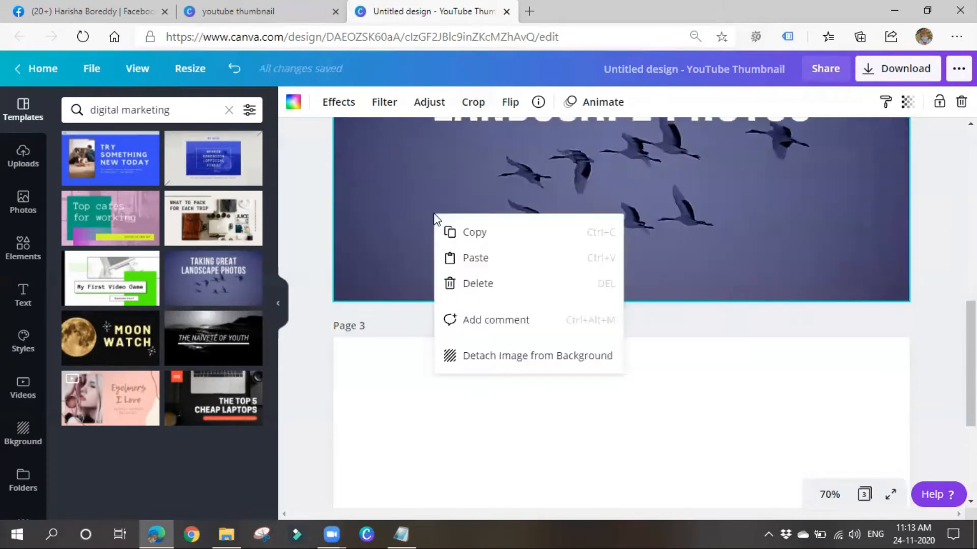
pyautogui.click(497, 375)
pyautogui.scroll(4, 525, 425)
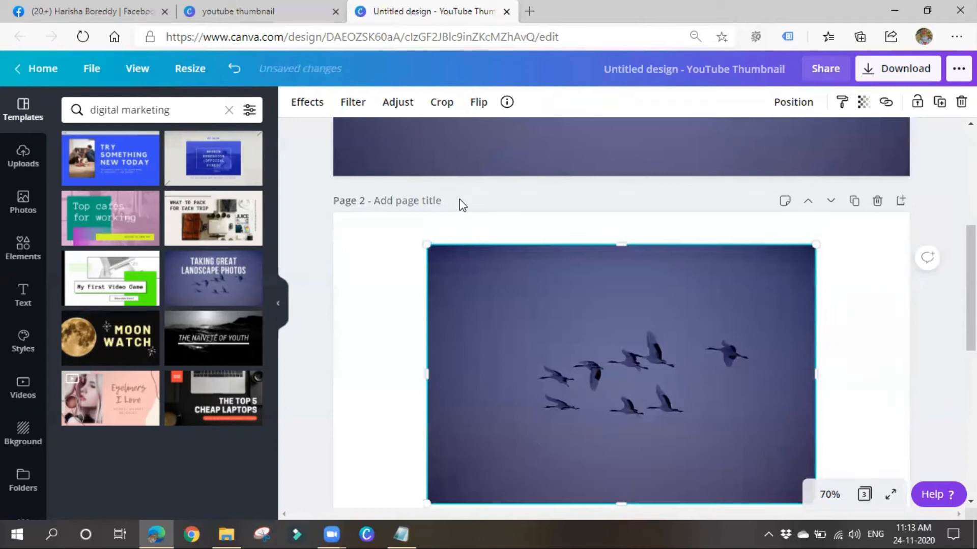
pyautogui.scroll(-1, 738, 305)
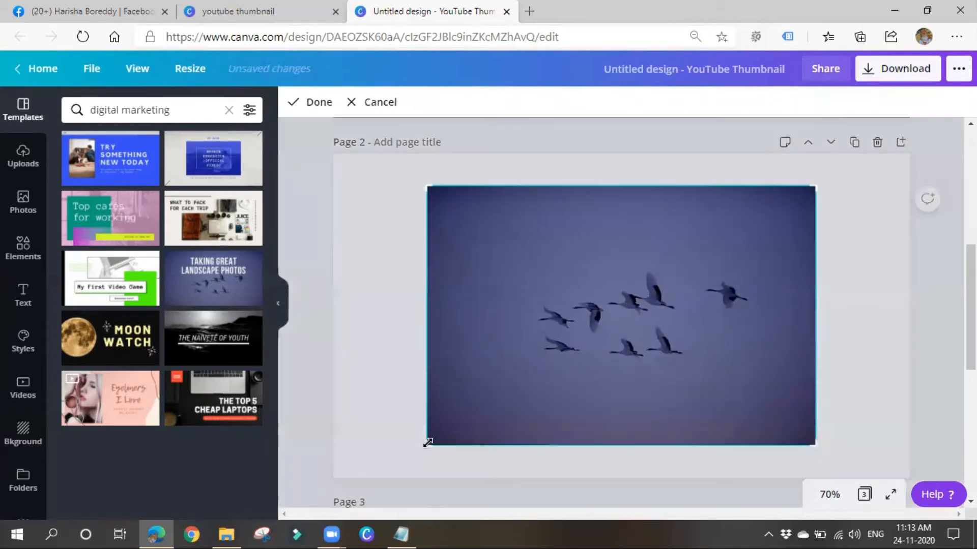
pyautogui.moveTo(427, 442); pyautogui.dragTo(456, 371)
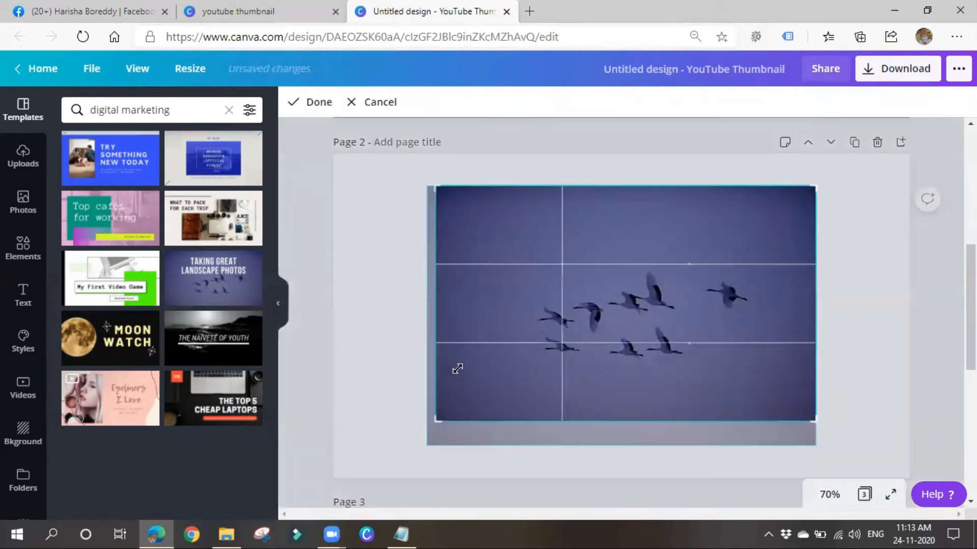
pyautogui.moveTo(447, 188); pyautogui.dragTo(458, 255)
pyautogui.click(849, 375)
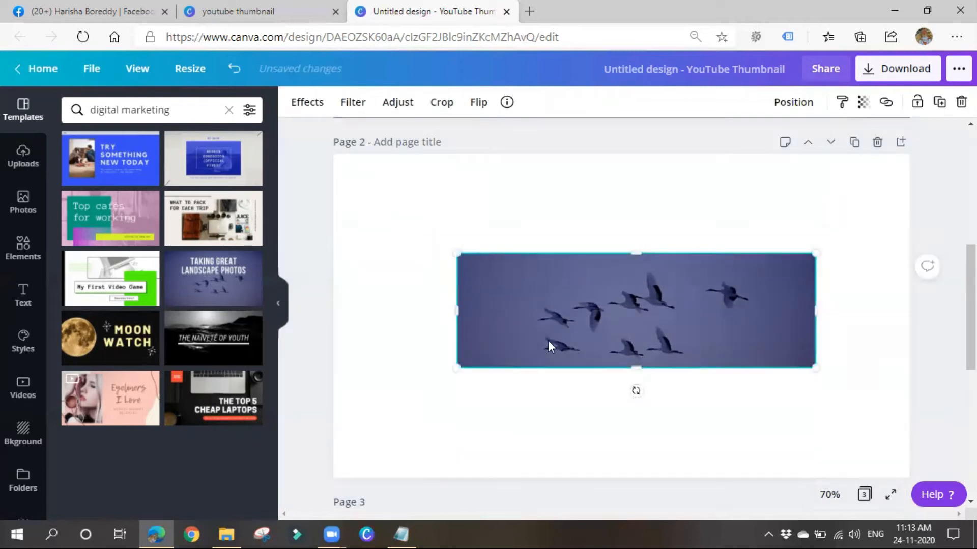
# Step: Remove the background of the cropped bird image with Background Remover and move the cut-out birds upward on page 2
pyautogui.scroll(-3, 501, 395)
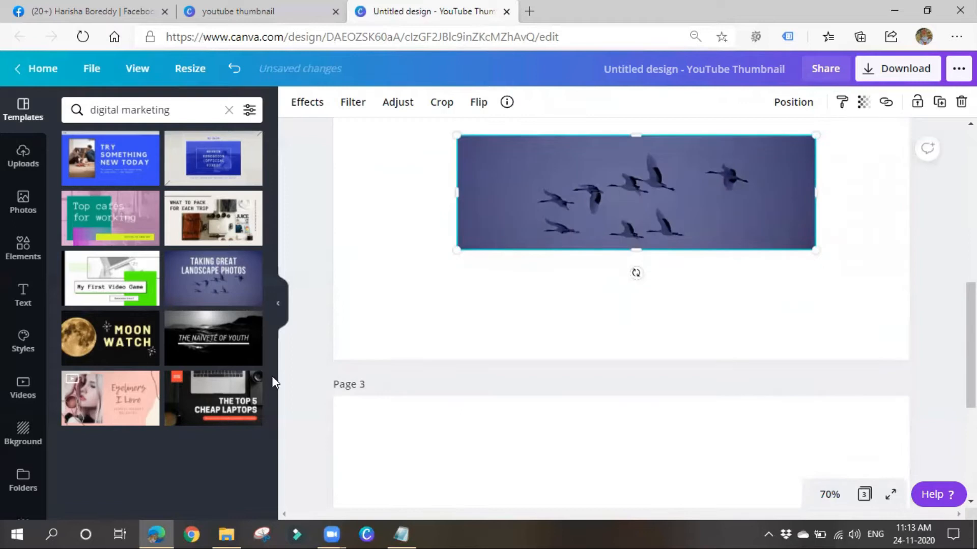
pyautogui.click(323, 104)
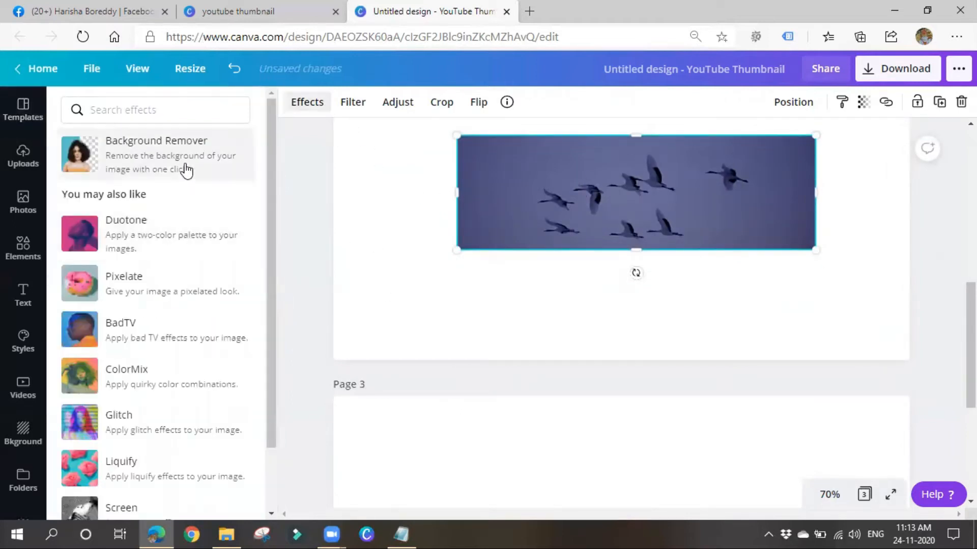
pyautogui.click(184, 168)
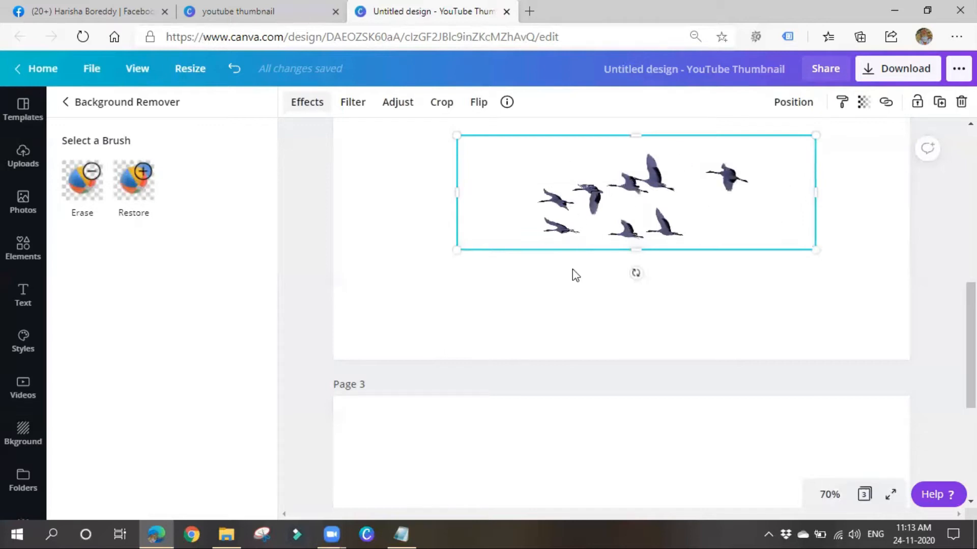
pyautogui.scroll(1, 529, 329)
pyautogui.moveTo(578, 247); pyautogui.dragTo(562, 171)
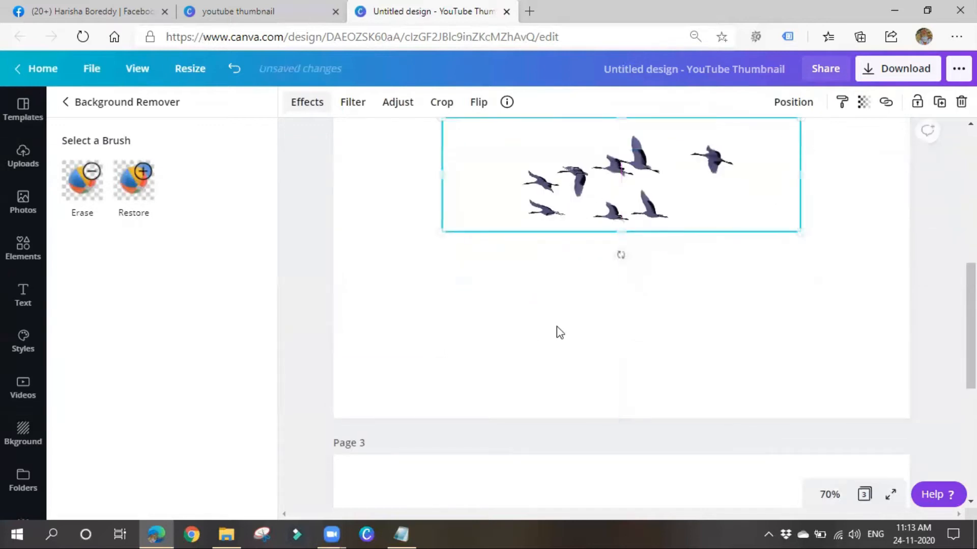
pyautogui.scroll(2, 559, 331)
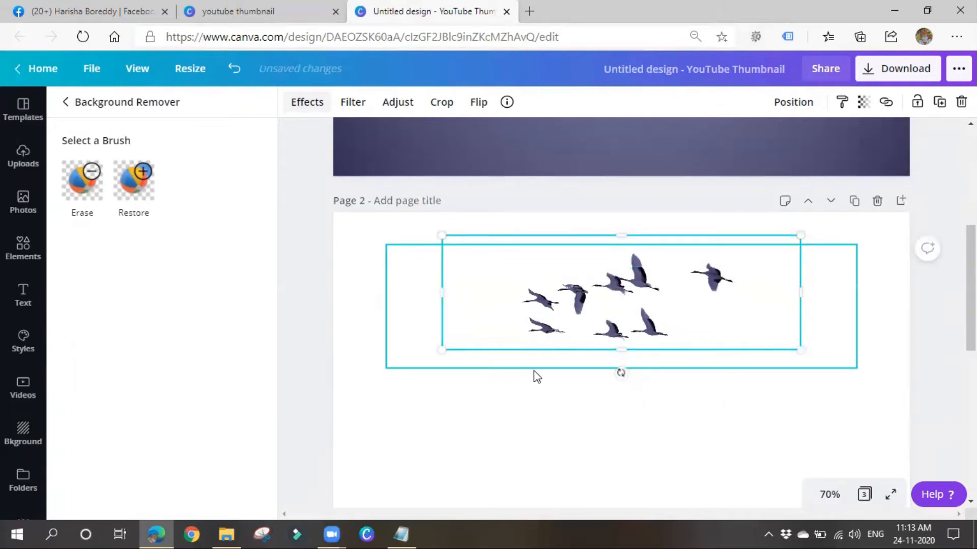
# Step: Try the orange and the coral-pink gradient as page 2's background, keeping the coral-pink one, and move the birds below the headline
pyautogui.click(23, 434)
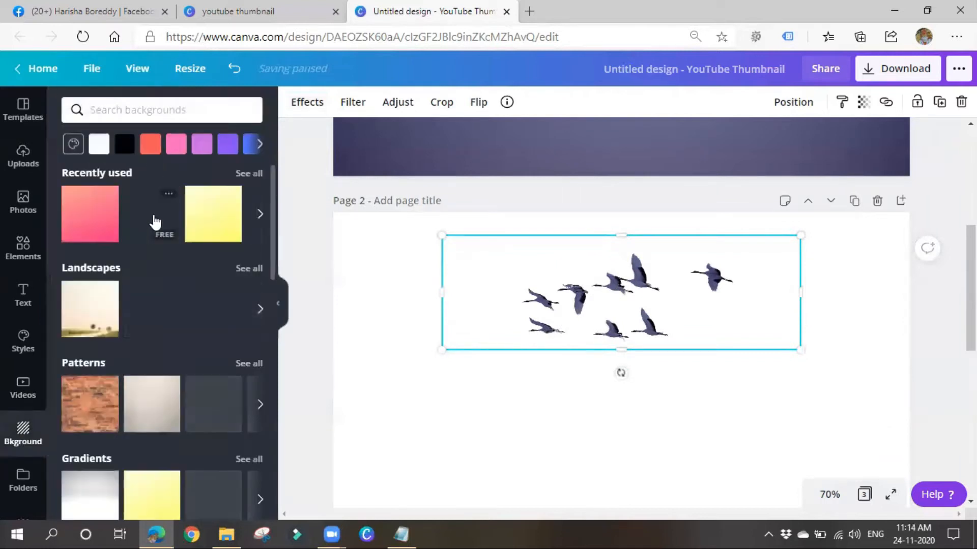
pyautogui.click(156, 222)
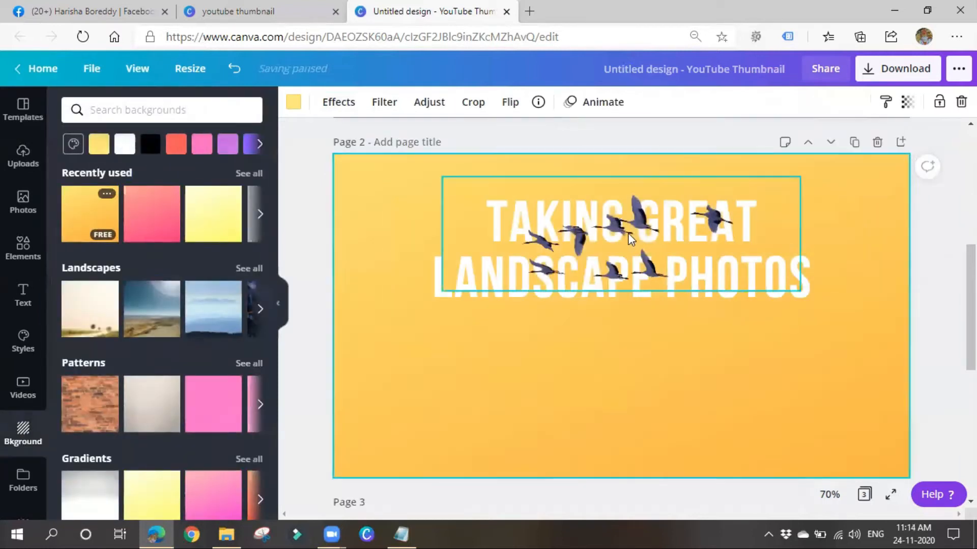
pyautogui.moveTo(628, 233); pyautogui.dragTo(618, 368)
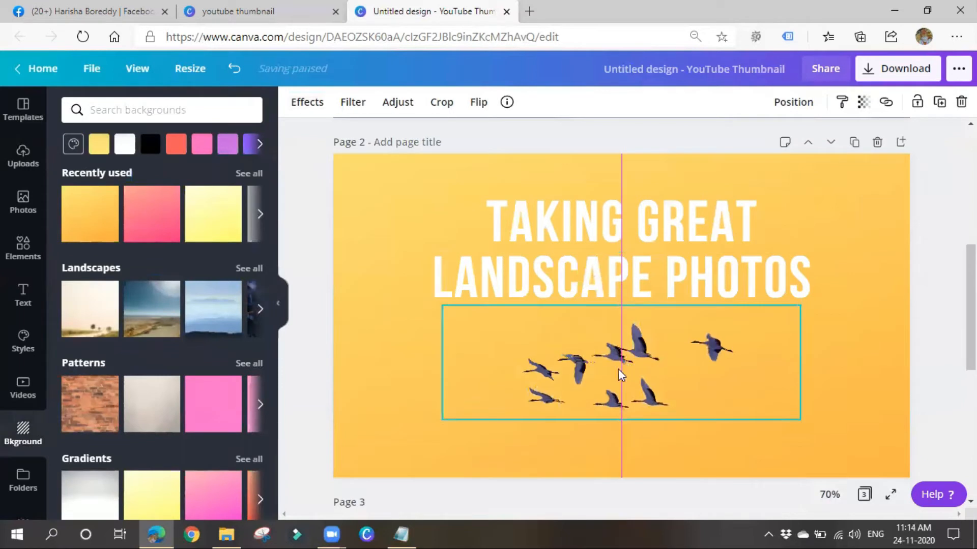
pyautogui.click(138, 223)
pyautogui.moveTo(615, 388); pyautogui.dragTo(599, 375)
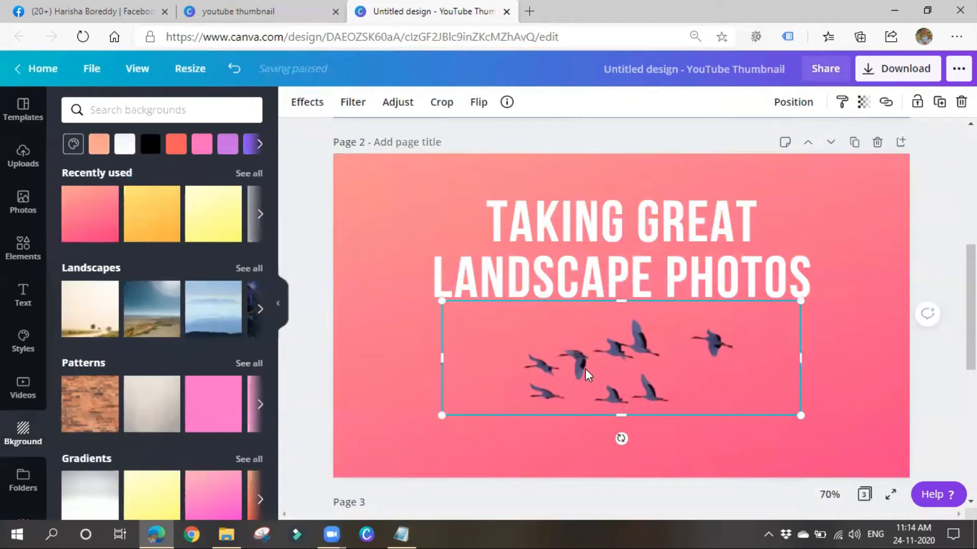
# Step: Browse the background categories and apply the free arched white ceiling image from Patterns as page 3's background
pyautogui.scroll(-3, 582, 367)
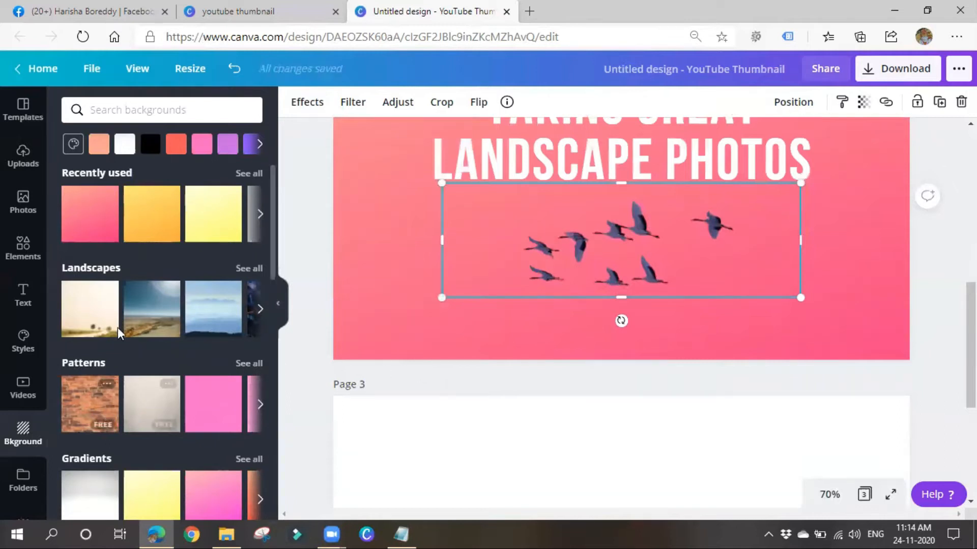
pyautogui.click(261, 213)
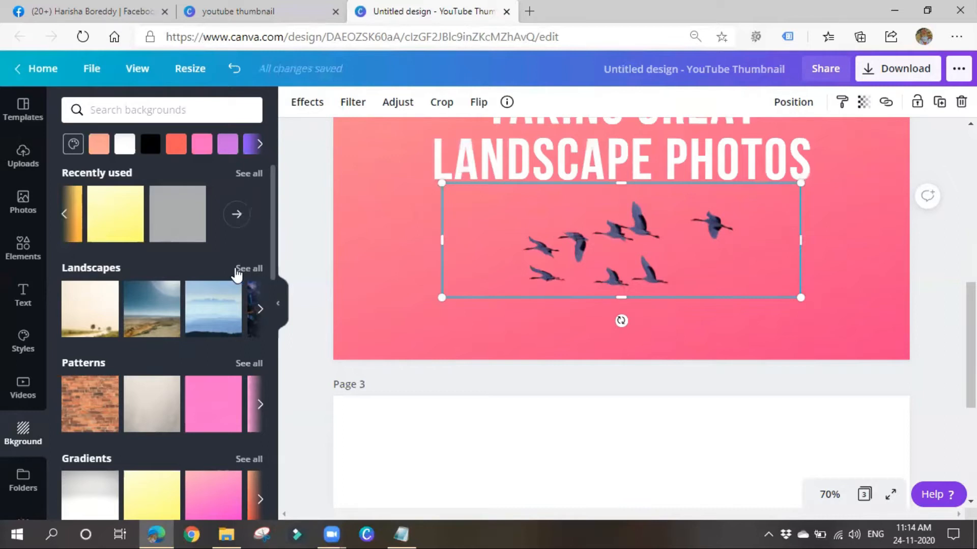
pyautogui.scroll(-2, 194, 417)
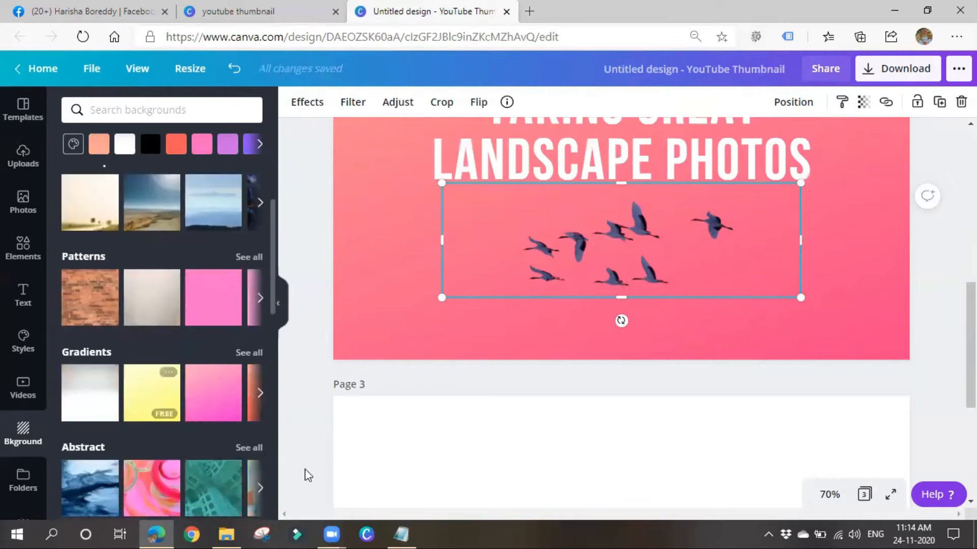
pyautogui.scroll(-2, 454, 421)
pyautogui.scroll(-2, 450, 421)
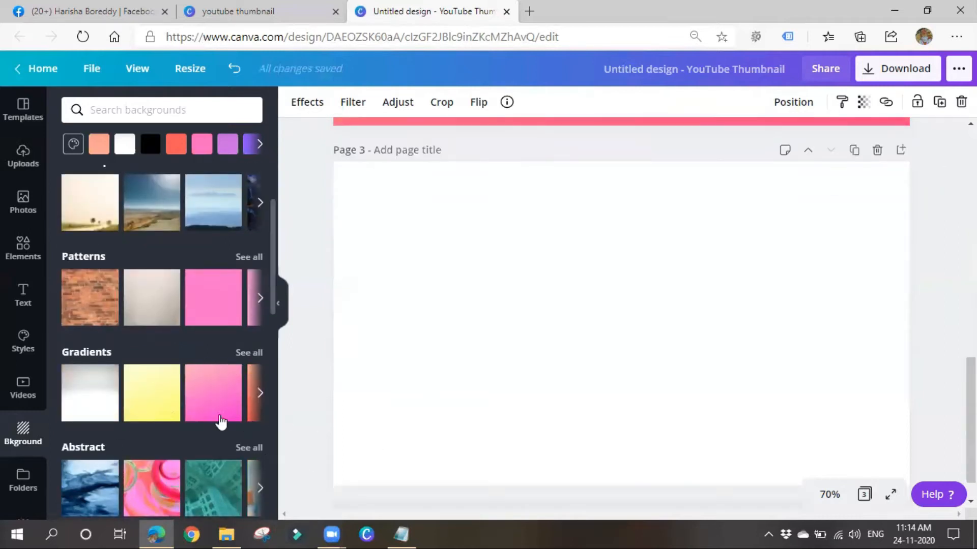
pyautogui.click(251, 270)
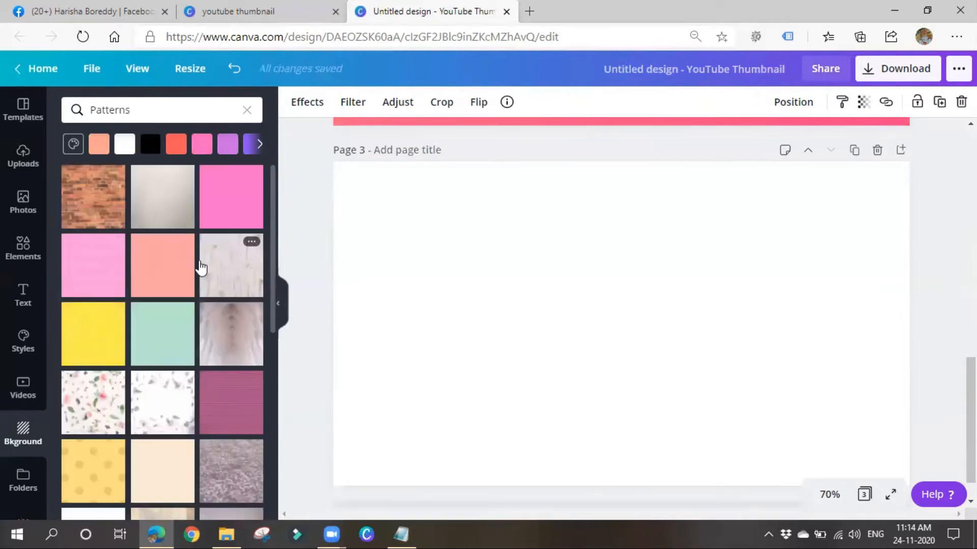
pyautogui.scroll(-2, 192, 350)
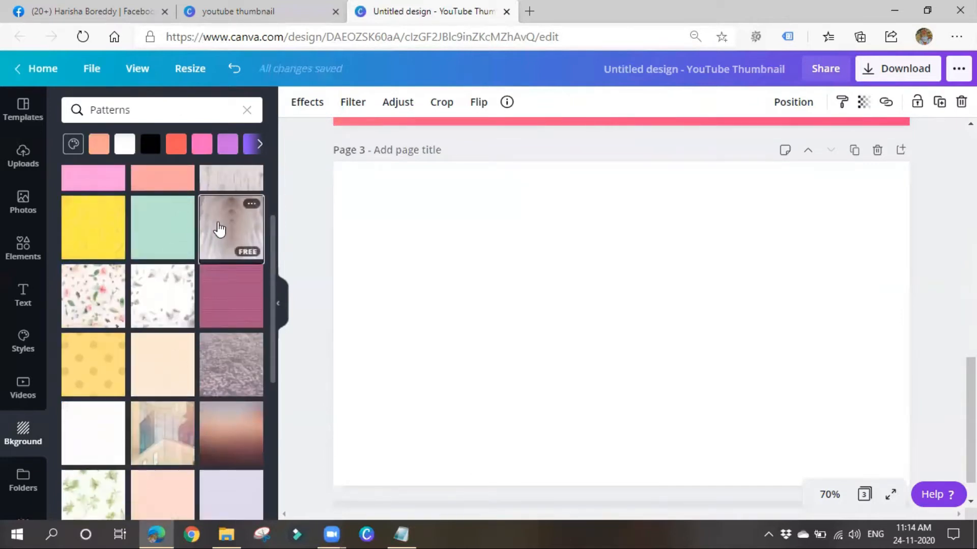
pyautogui.click(219, 230)
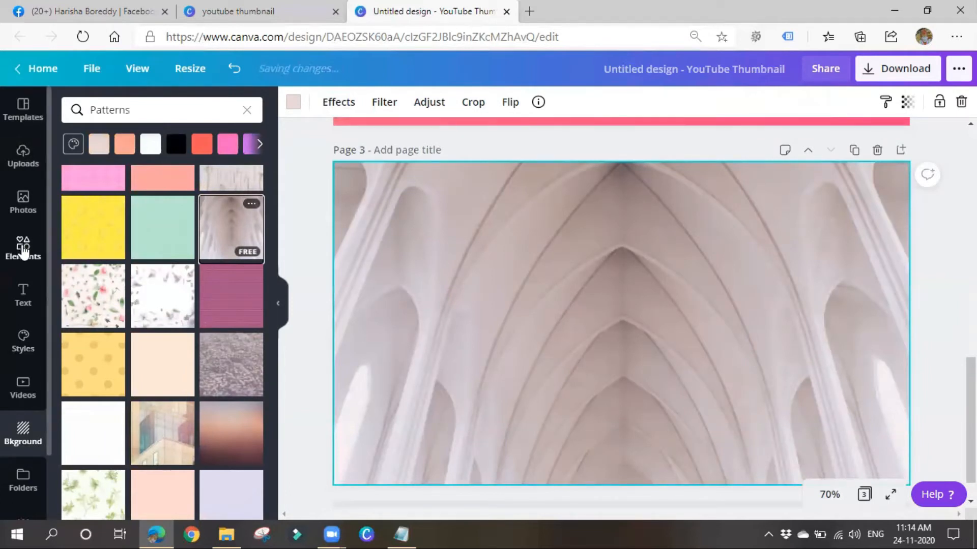
# Step: Add the recently used free brush-stroke frame to page 3 and fill it with the uploaded social media introduction image
pyautogui.click(23, 246)
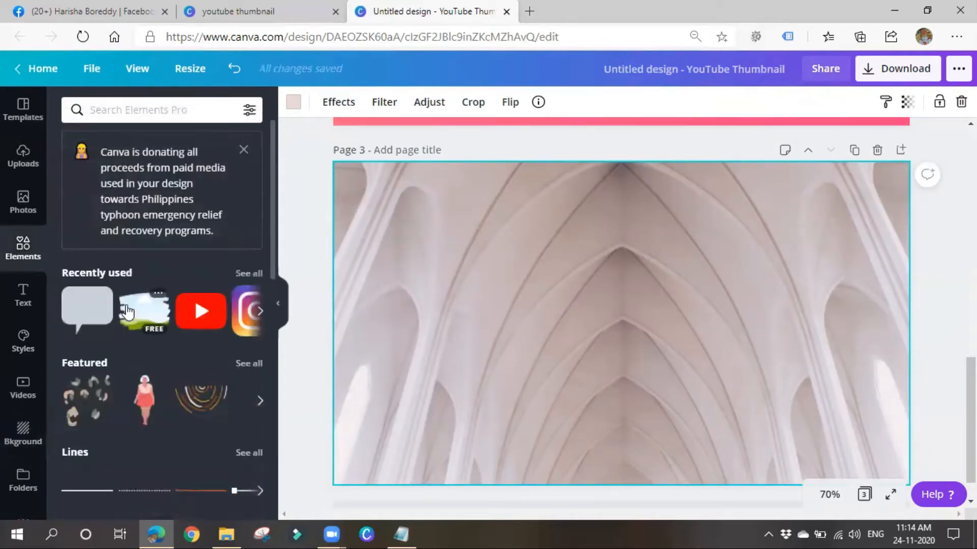
pyautogui.click(127, 312)
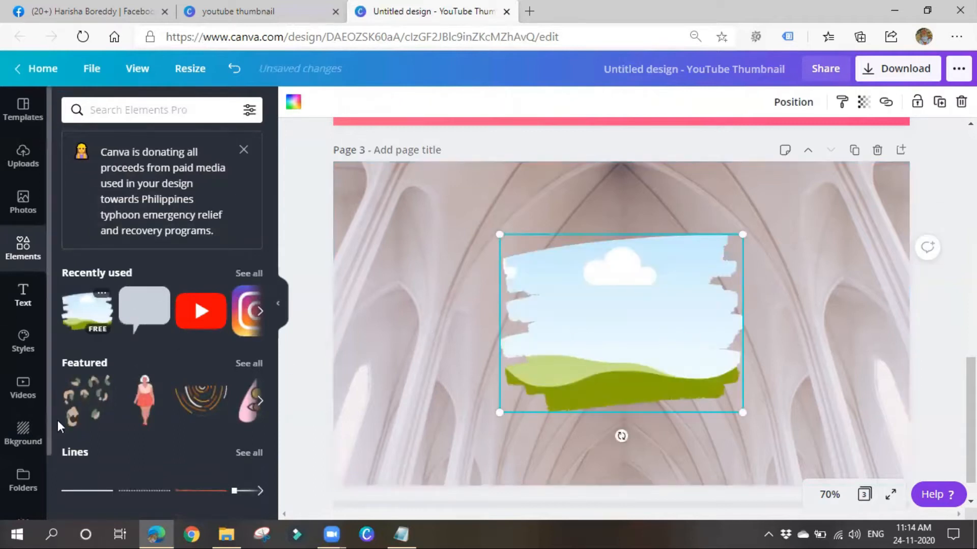
pyautogui.scroll(-2, 25, 503)
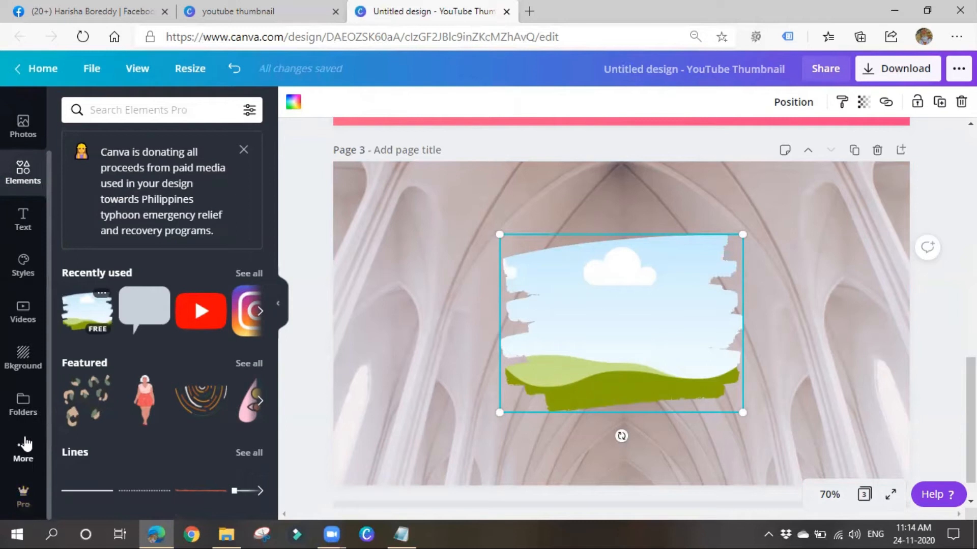
pyautogui.scroll(2, 25, 422)
pyautogui.click(16, 157)
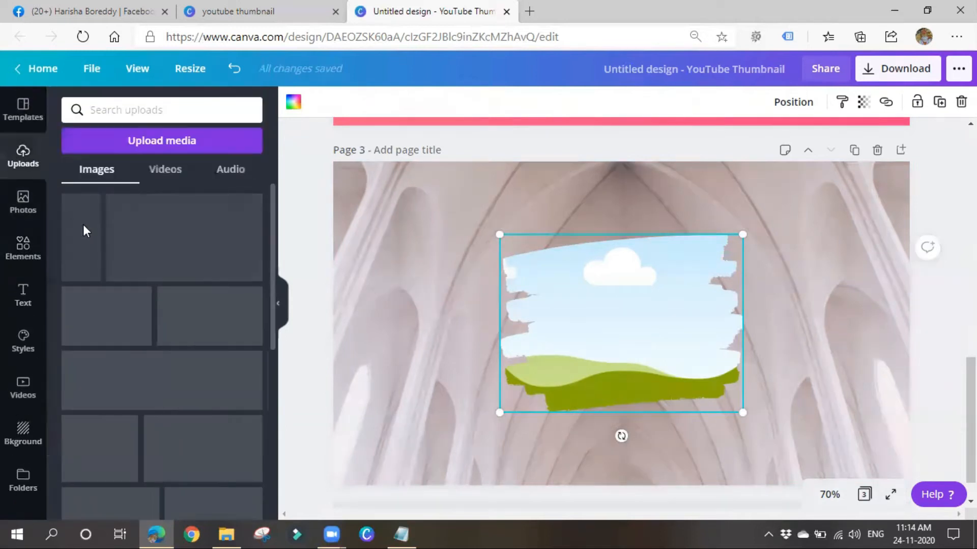
pyautogui.moveTo(209, 316); pyautogui.dragTo(571, 314)
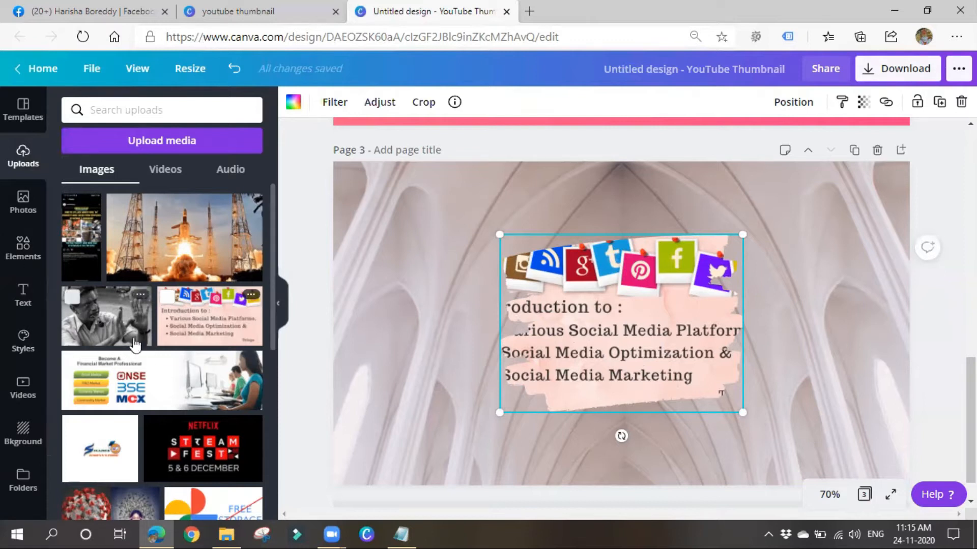
# Step: Add a fourth page, look through the font combinations, and insert a heading reading "Social Media"
pyautogui.scroll(-2, 143, 330)
pyautogui.scroll(-2, 450, 404)
pyautogui.click(573, 486)
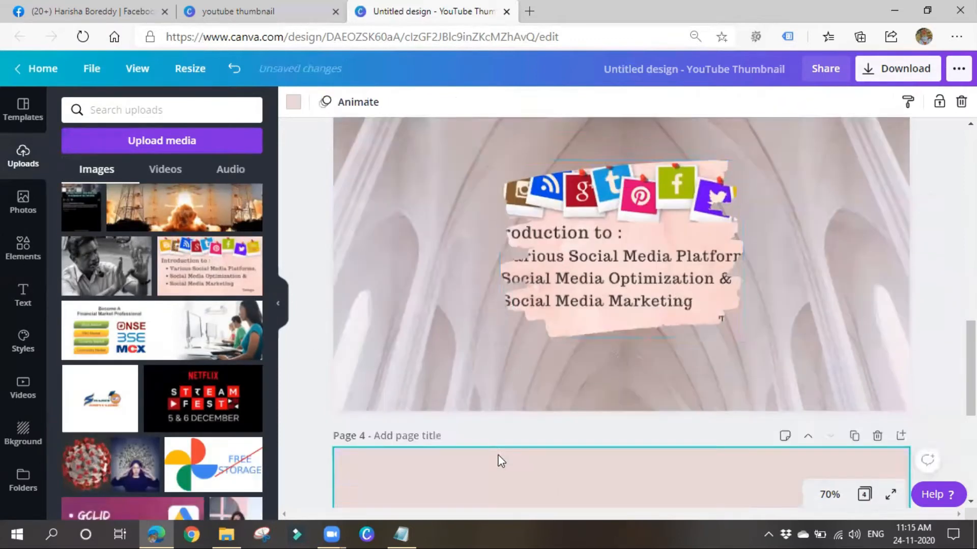
pyautogui.click(23, 295)
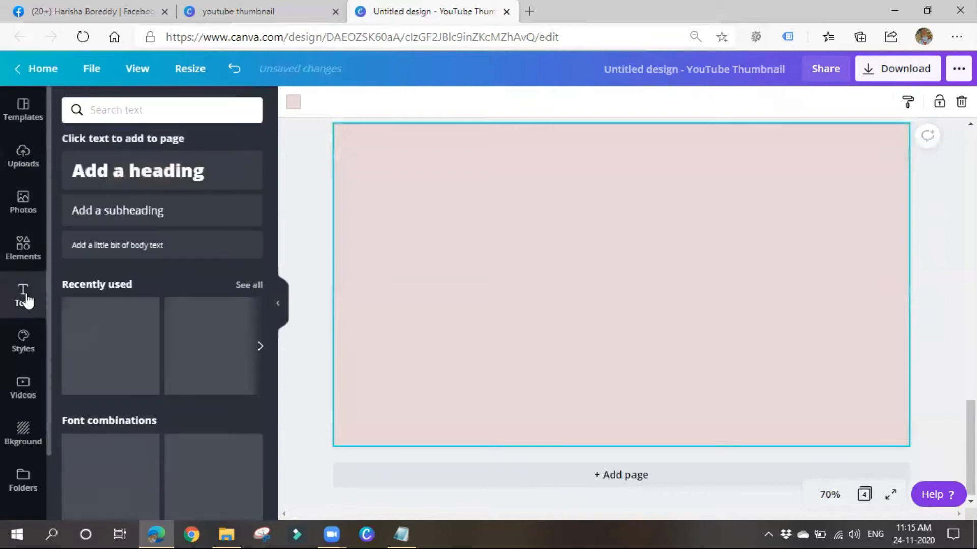
pyautogui.scroll(-3, 144, 318)
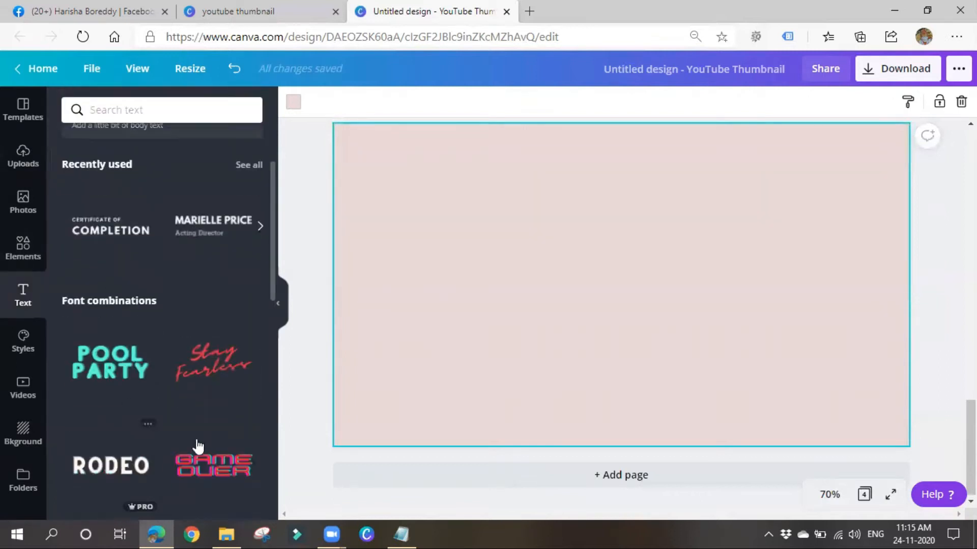
pyautogui.scroll(-5, 195, 487)
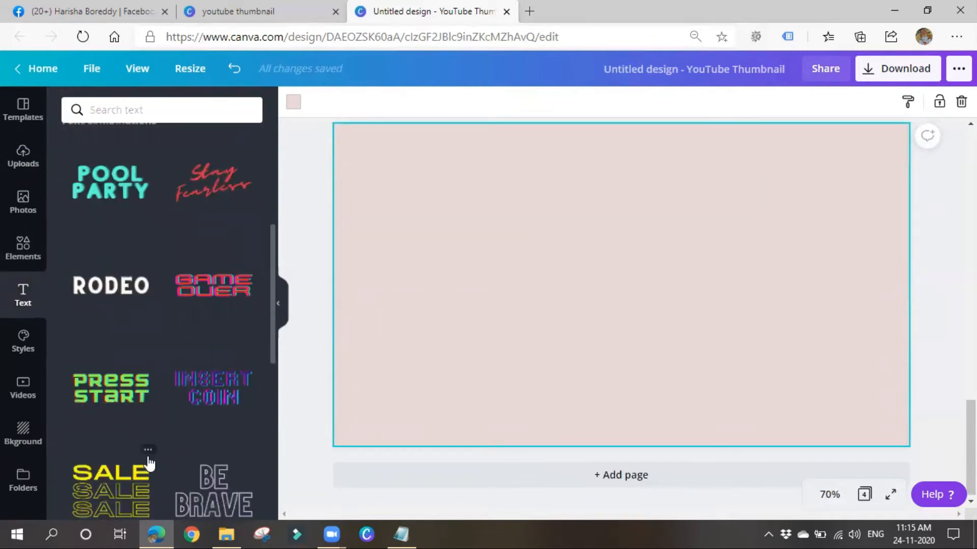
pyautogui.scroll(8, 149, 464)
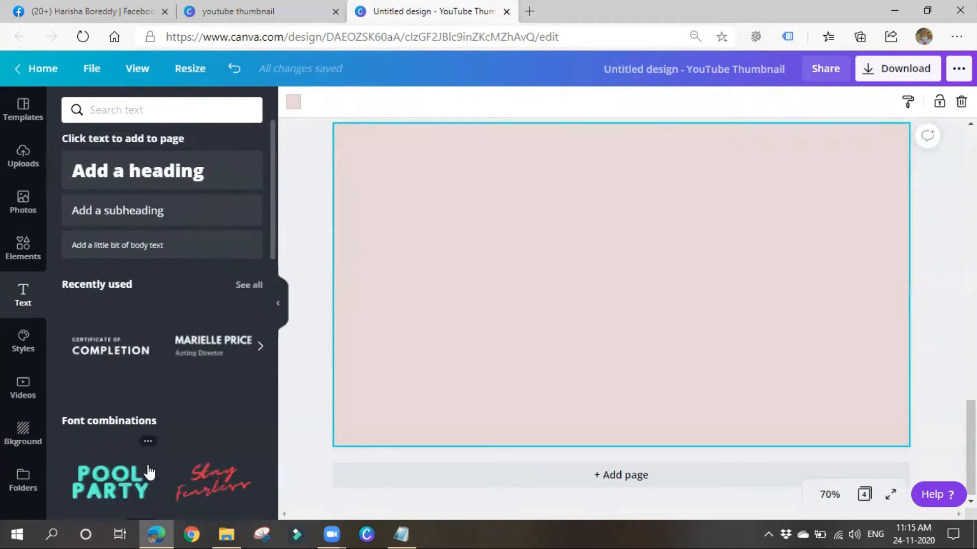
pyautogui.click(124, 187)
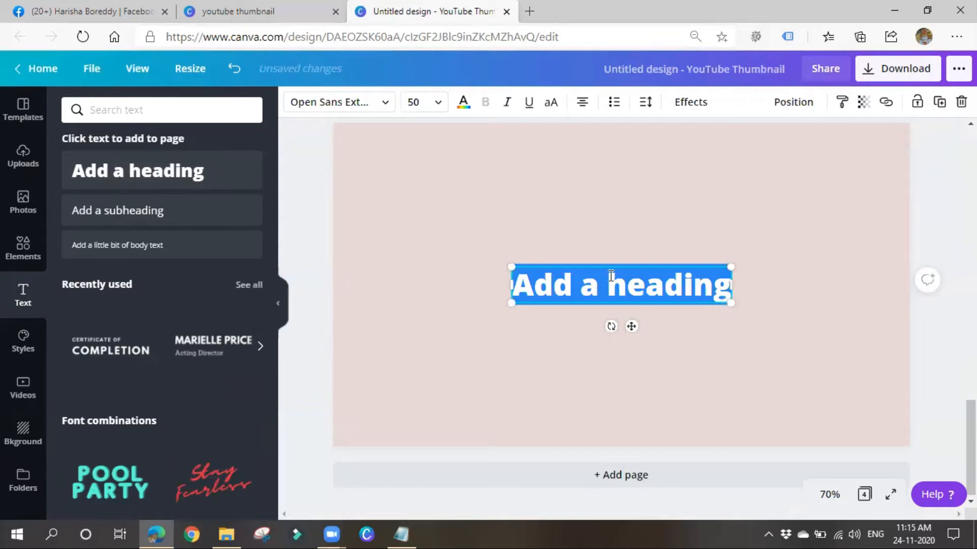
pyautogui.write('Social Media')
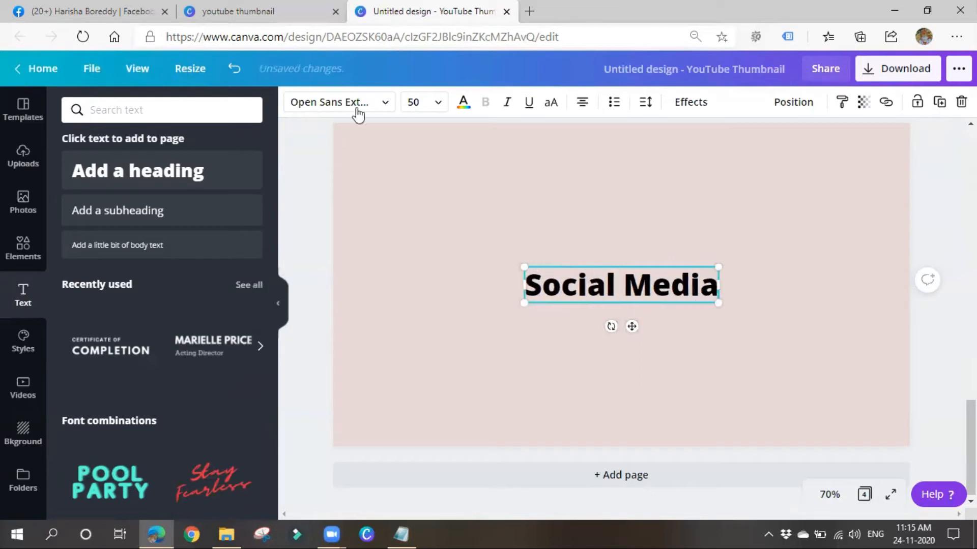
# Step: Change the "Social Media" heading's font to Alegreya and colour it dark violet from the default colors
pyautogui.click(357, 110)
pyautogui.click(121, 243)
pyautogui.scroll(-2, 102, 422)
pyautogui.click(98, 345)
pyautogui.click(94, 361)
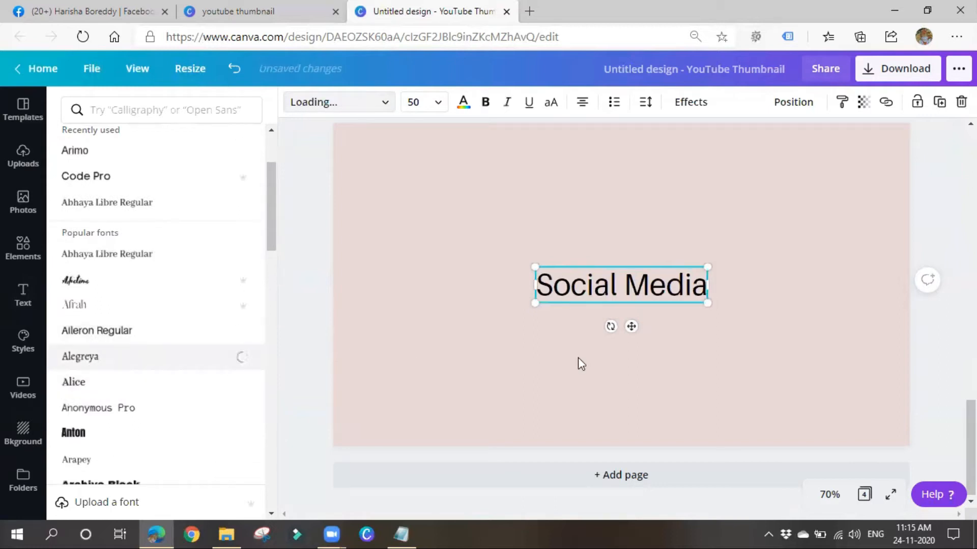
pyautogui.click(463, 103)
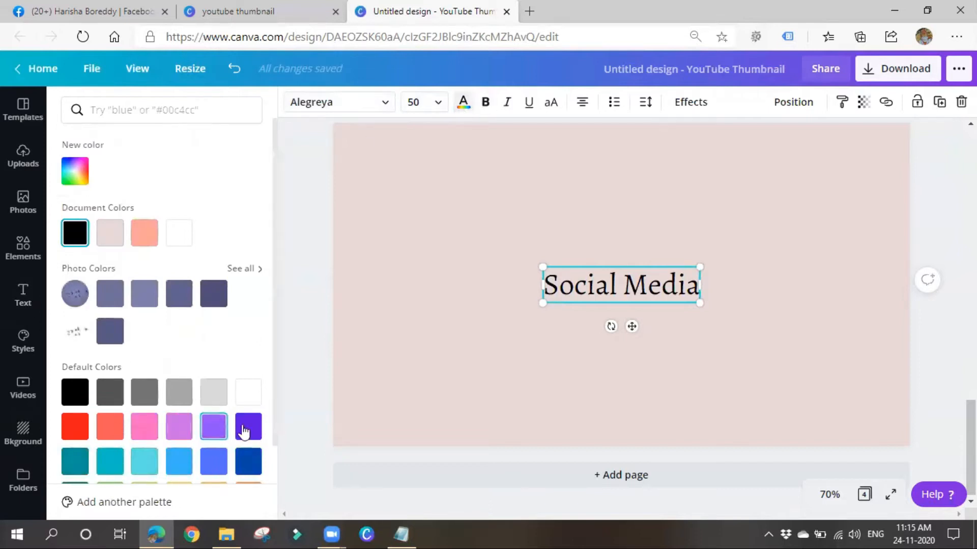
pyautogui.click(247, 427)
# Step: Move the heading to the upper part of page 4 and set its font size to 100
pyautogui.scroll(2, 588, 294)
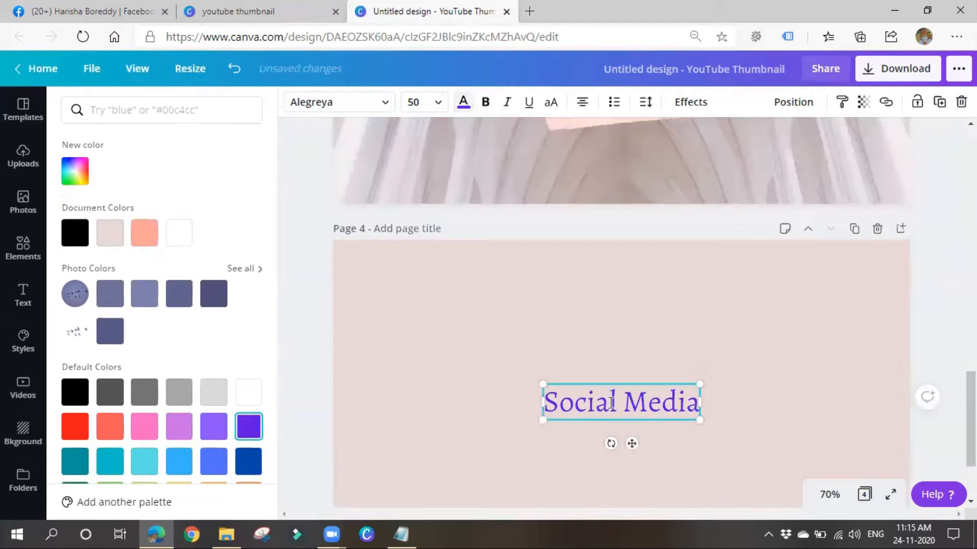
pyautogui.moveTo(629, 444); pyautogui.dragTo(593, 349)
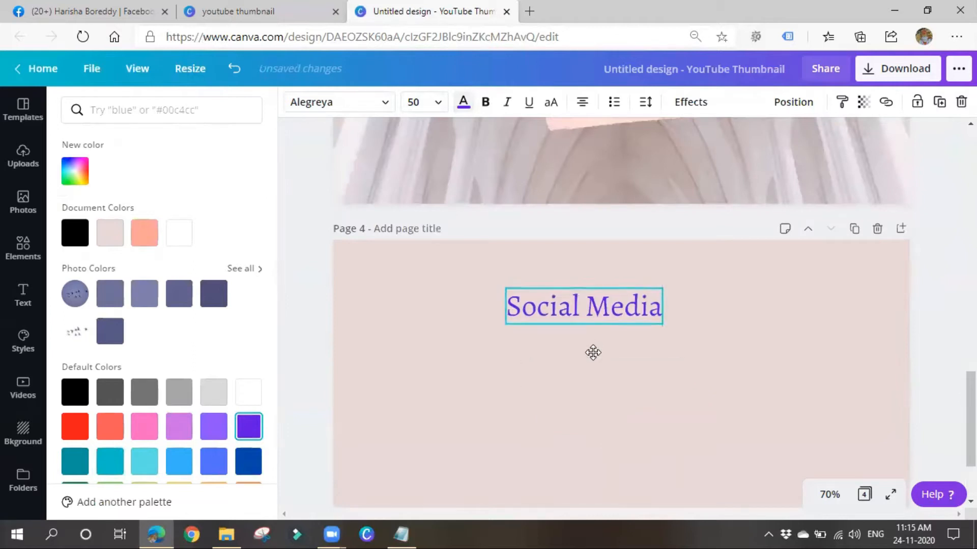
pyautogui.click(416, 102)
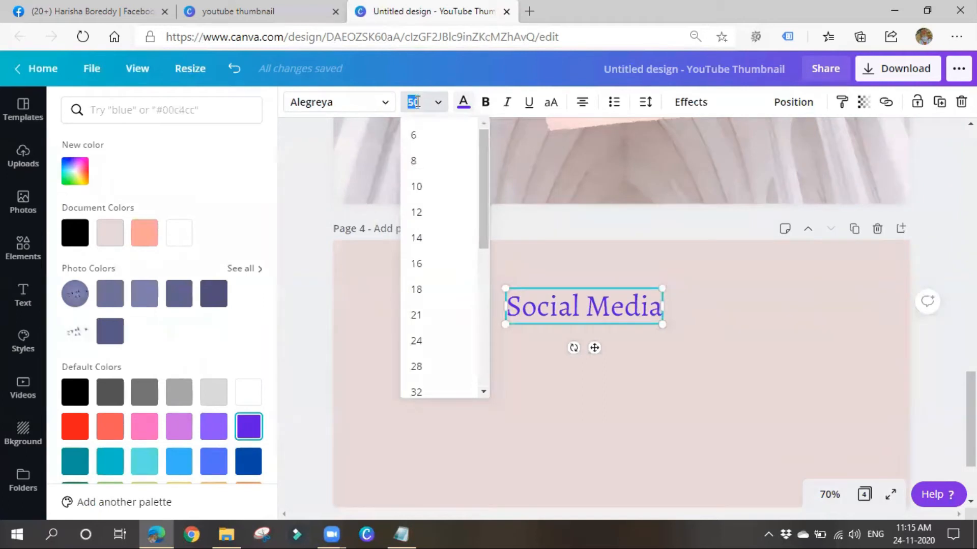
pyautogui.write('100')
pyautogui.press('Return')
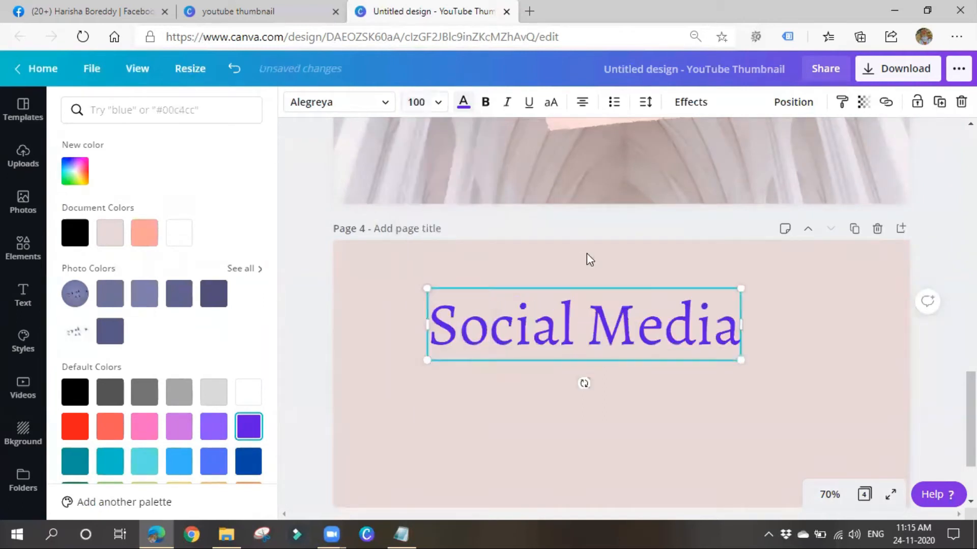
pyautogui.moveTo(550, 333); pyautogui.dragTo(615, 328)
pyautogui.click(620, 441)
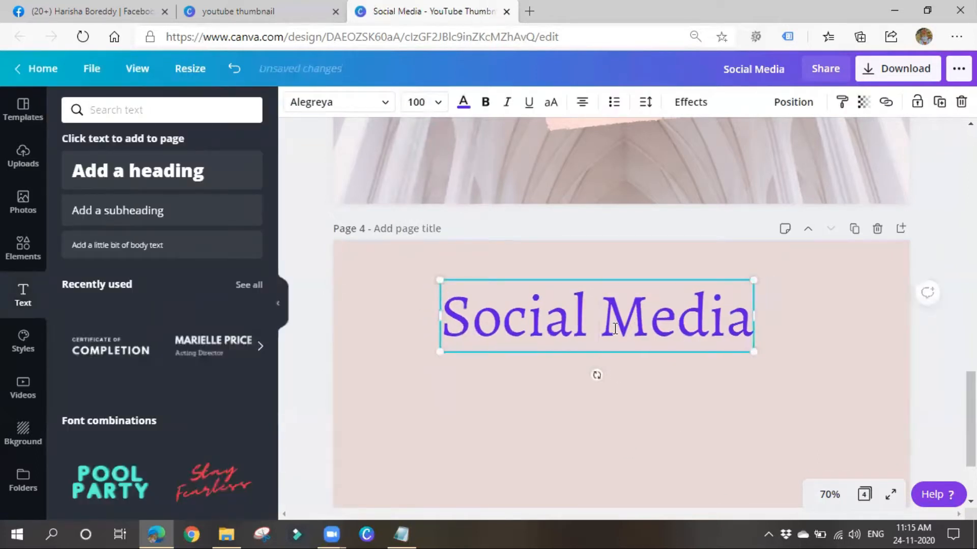
# Step: Set the heading's line height to about 2.14 and its letter spacing to about 67
pyautogui.click(645, 103)
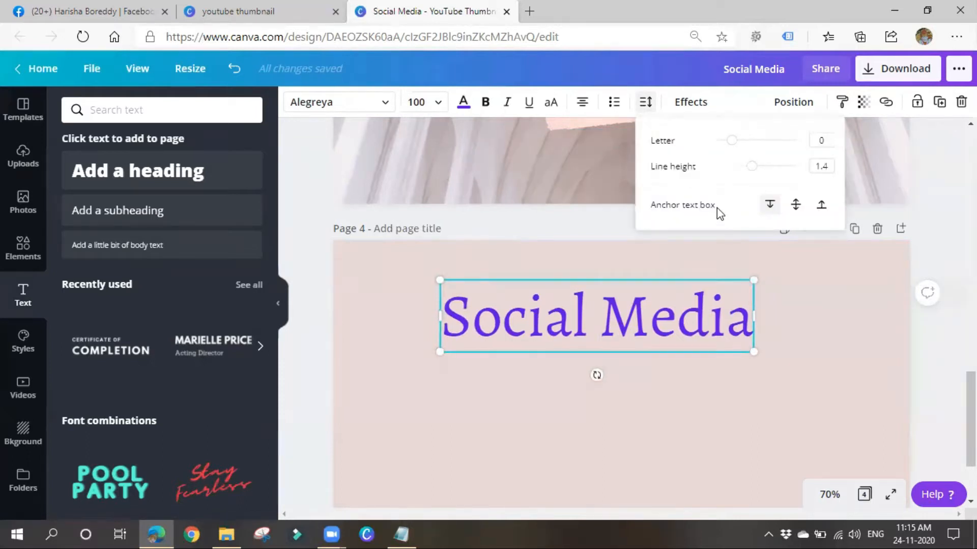
pyautogui.moveTo(754, 171); pyautogui.dragTo(781, 167)
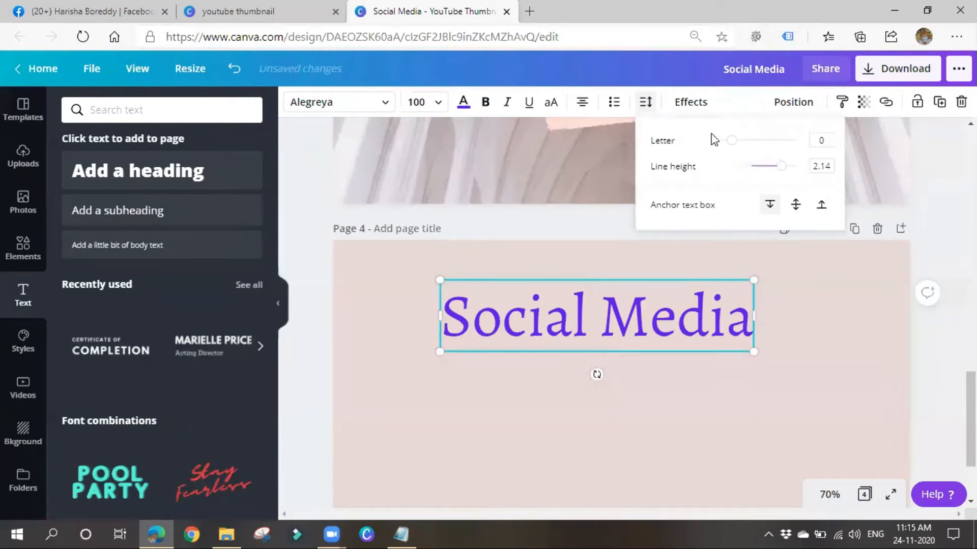
pyautogui.moveTo(733, 148)
pyautogui.mouseDown()
pyautogui.moveTo(761, 141)
pyautogui.moveTo(740, 148)
pyautogui.moveTo(740, 159)
pyautogui.mouseUp()
# Step: Add a second line reading "Marketing" below "Social Media" in the heading
pyautogui.click(760, 315)
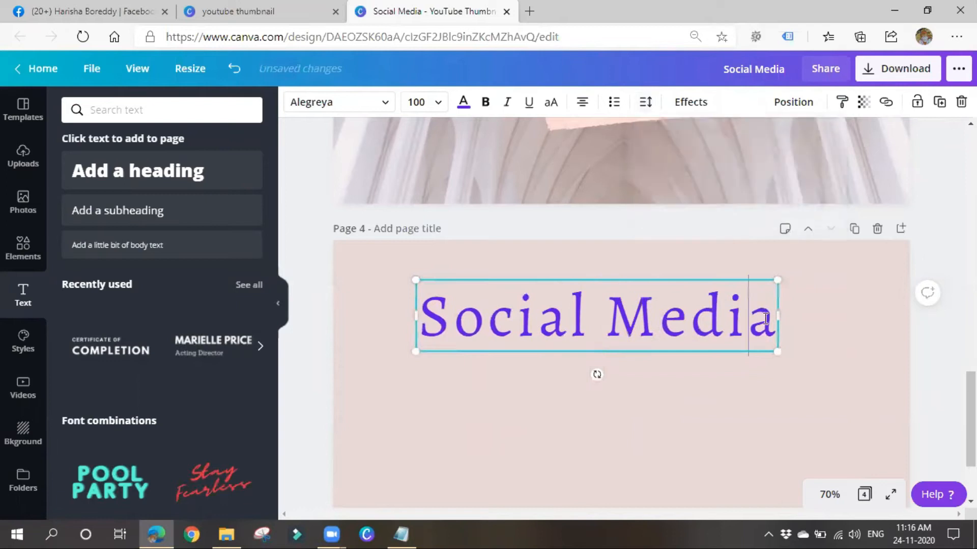
pyautogui.press('Return')
pyautogui.press('Return')
pyautogui.write('Markeng')
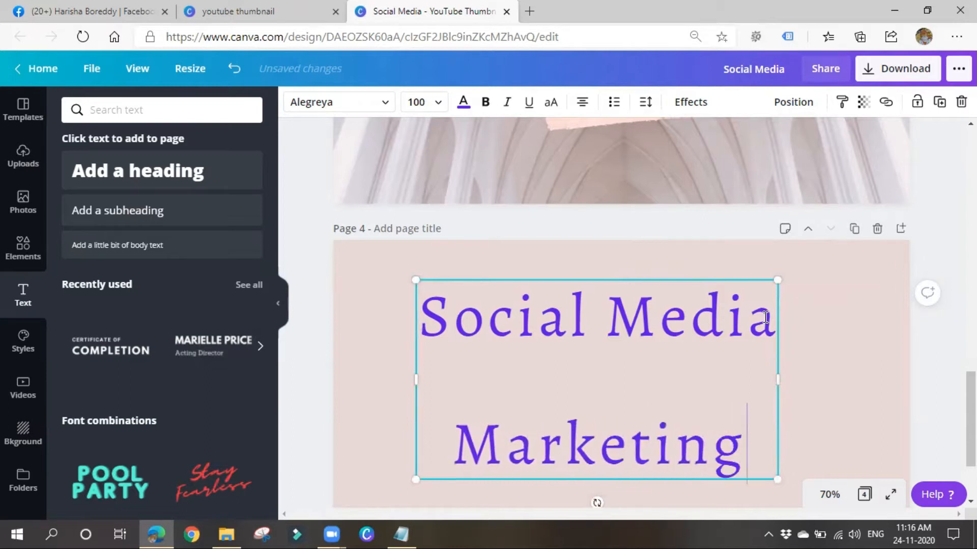
pyautogui.scroll(-2, 580, 290)
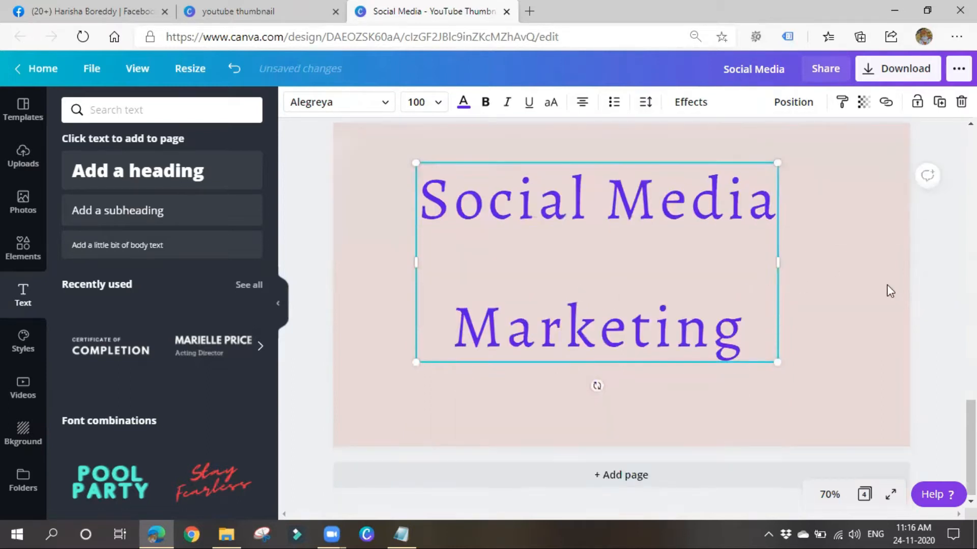
pyautogui.click(887, 285)
# Step: Reduce the two-line heading's line height to 1.4
pyautogui.click(625, 273)
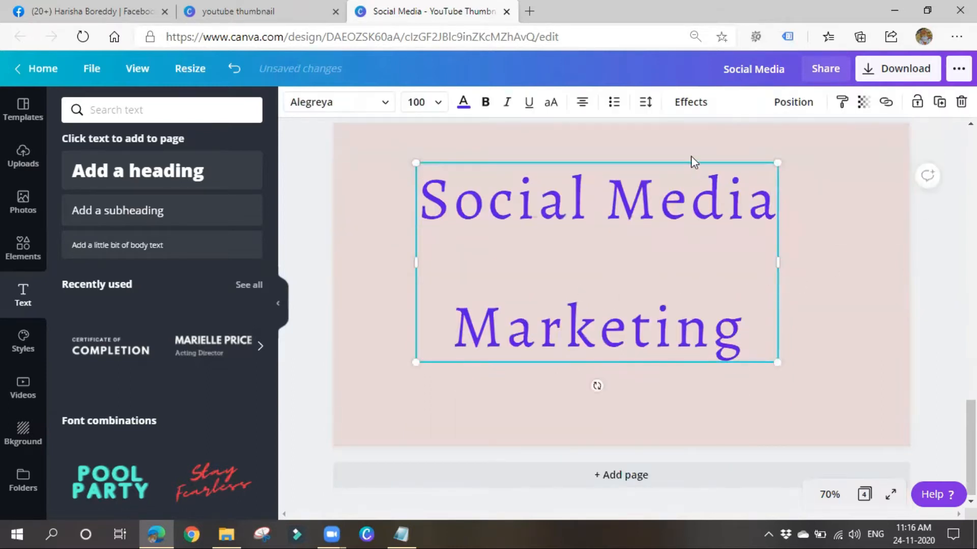
pyautogui.click(645, 102)
pyautogui.moveTo(782, 173); pyautogui.dragTo(752, 168)
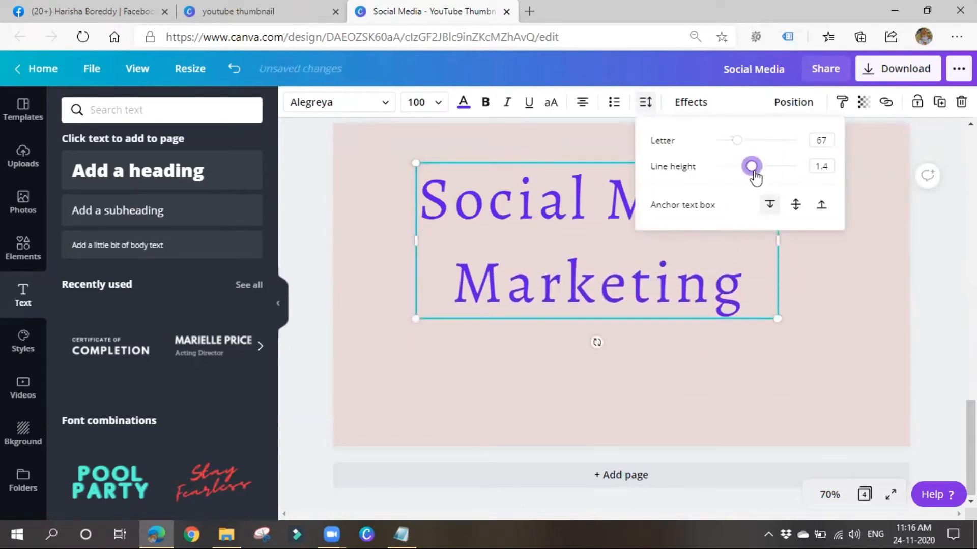
pyautogui.click(565, 304)
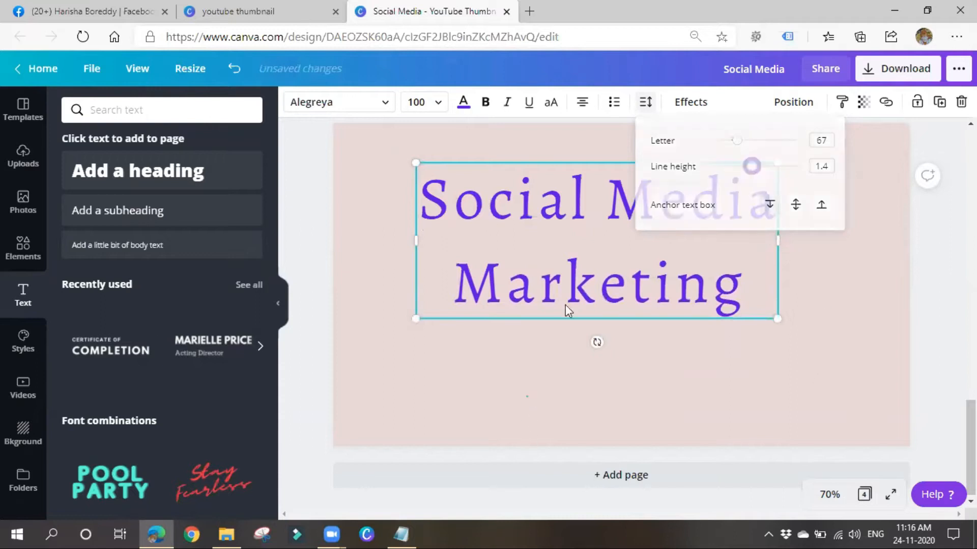
# Step: Try left and right alignment on the two-line heading and return it to centred
pyautogui.click(582, 103)
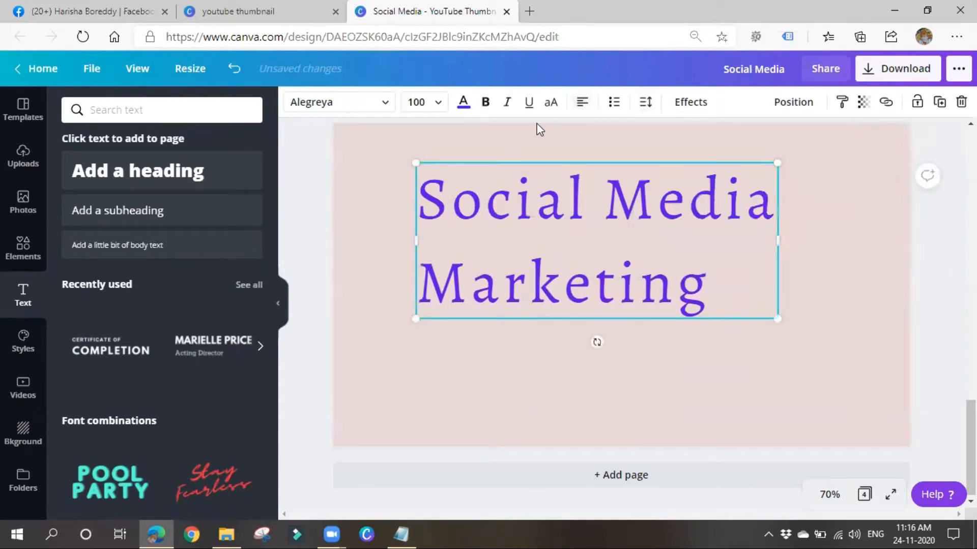
pyautogui.click(583, 104)
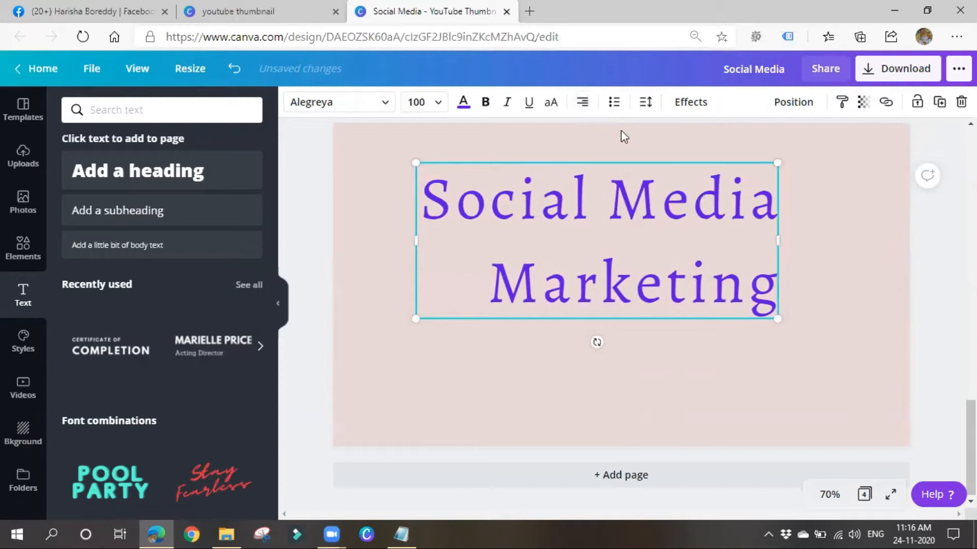
pyautogui.click(582, 103)
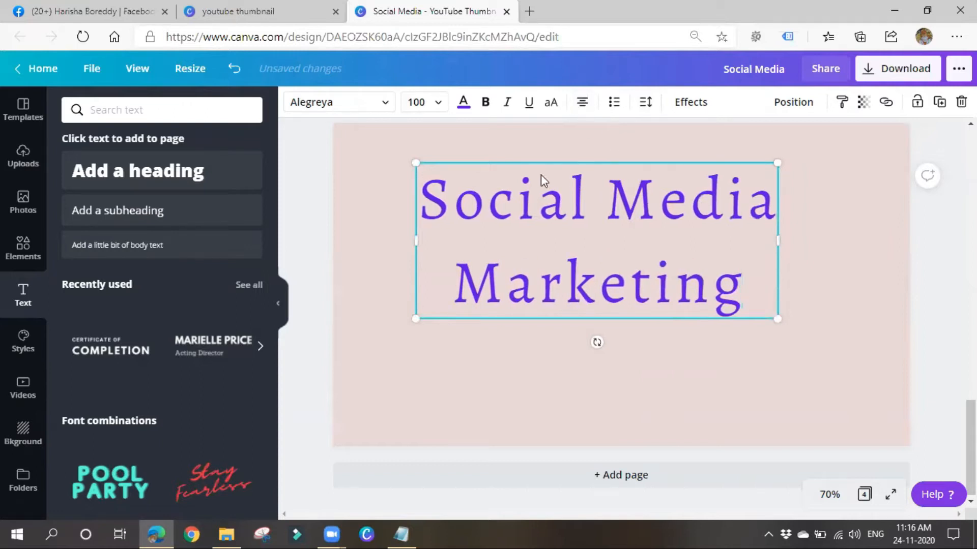
# Step: Try underlining and uppercase on the heading, switching each one off again
pyautogui.click(532, 109)
pyautogui.click(532, 115)
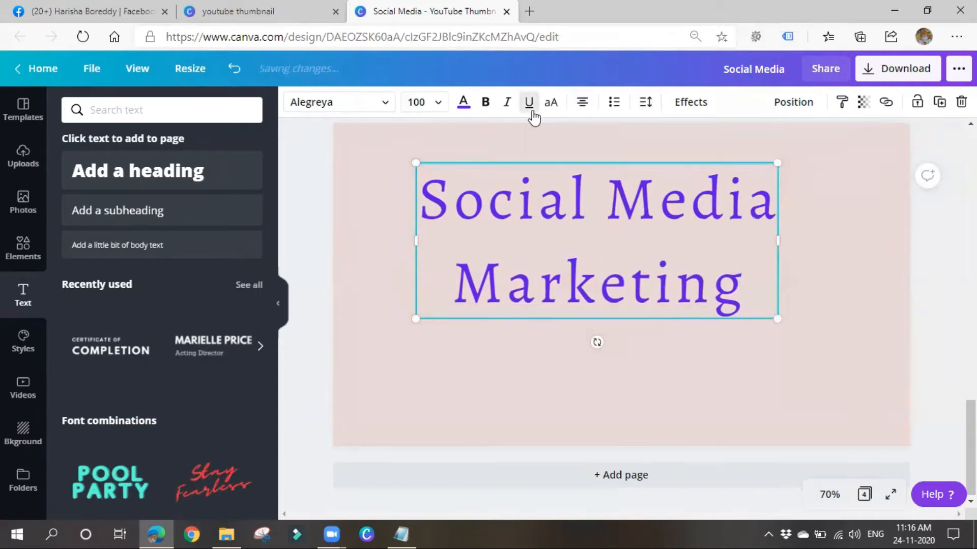
pyautogui.click(556, 112)
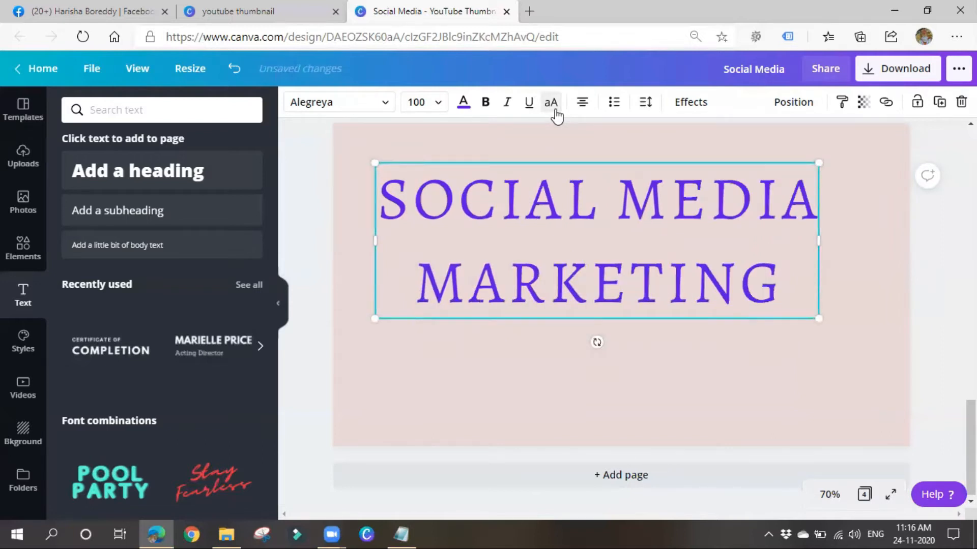
pyautogui.click(555, 113)
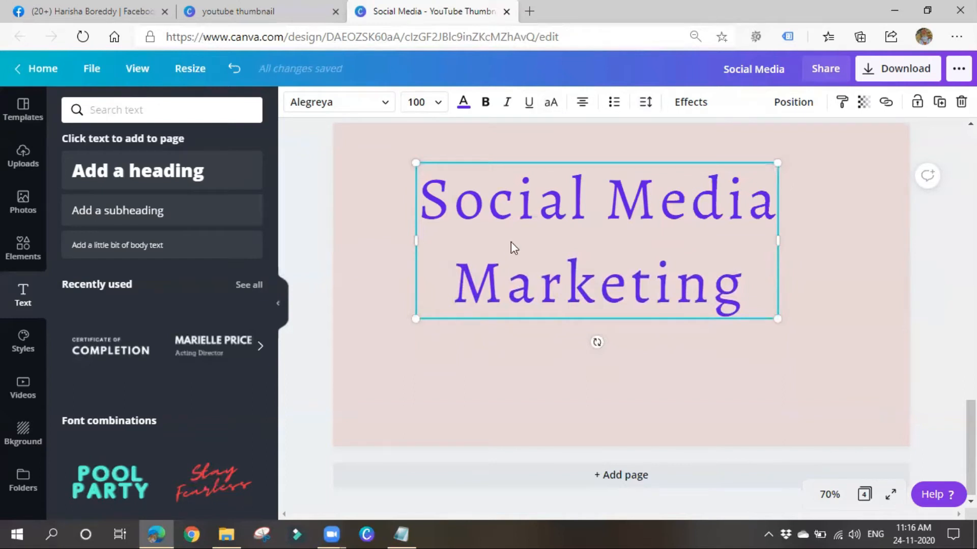
# Step: Move the two-line heading slightly up and to the right on page 4 and deselect it
pyautogui.moveTo(591, 262); pyautogui.dragTo(607, 251)
pyautogui.click(469, 429)
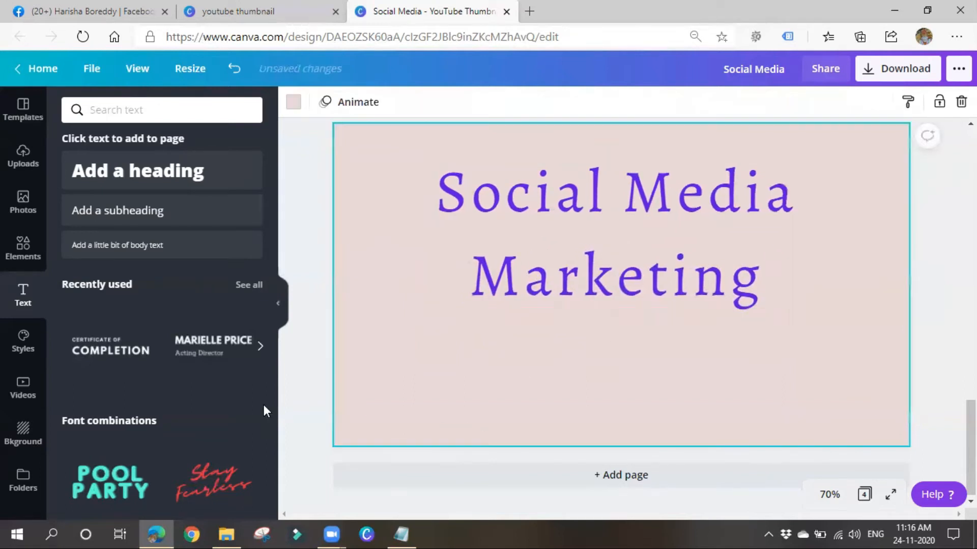
# Step: Look through the ready-made background patterns and the stock photo library, dismissing the donation notice
pyautogui.click(27, 434)
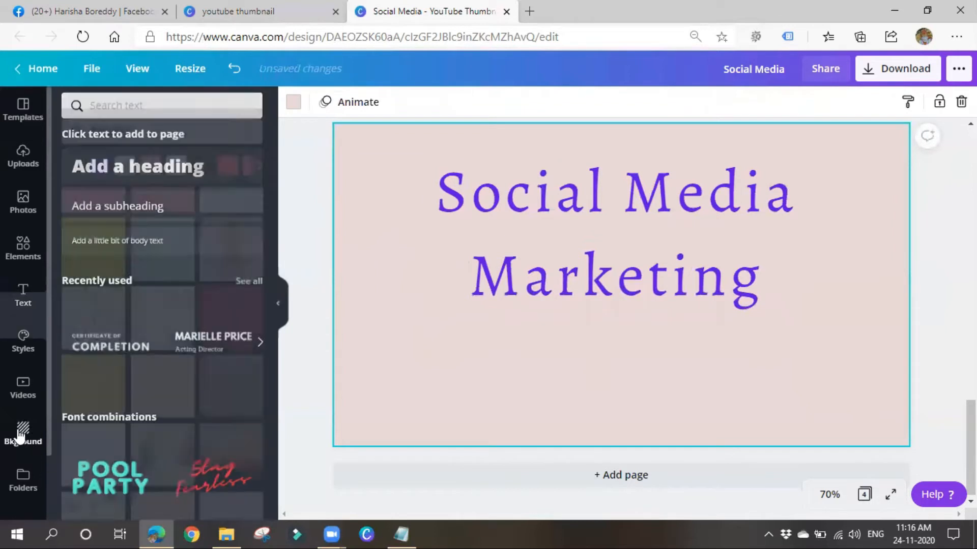
pyautogui.scroll(-6, 135, 379)
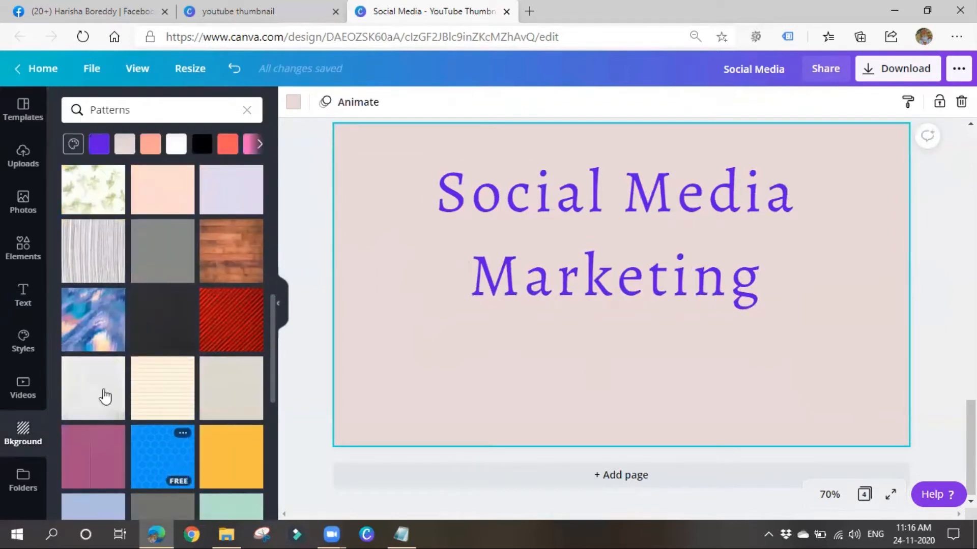
pyautogui.click(29, 216)
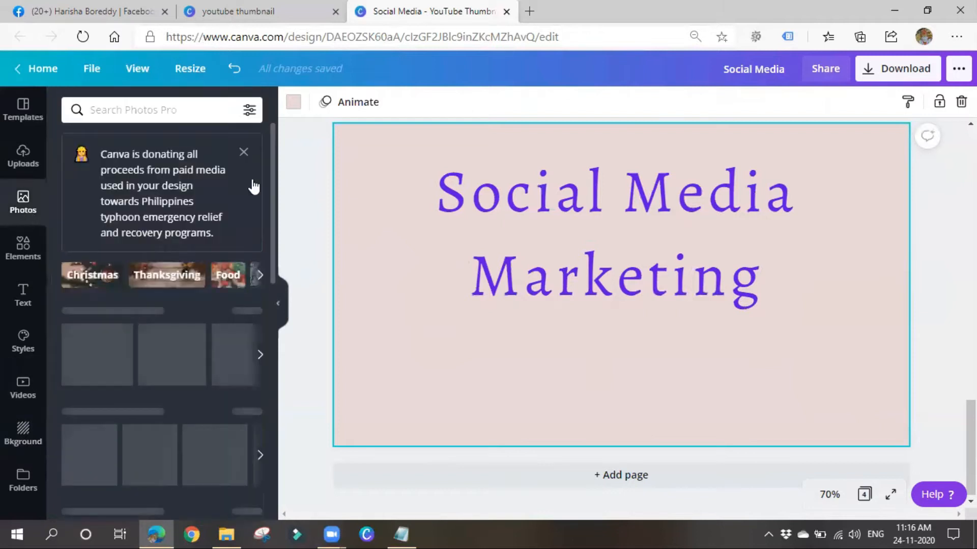
pyautogui.click(245, 161)
pyautogui.scroll(-1, 199, 465)
pyautogui.scroll(-8, 199, 465)
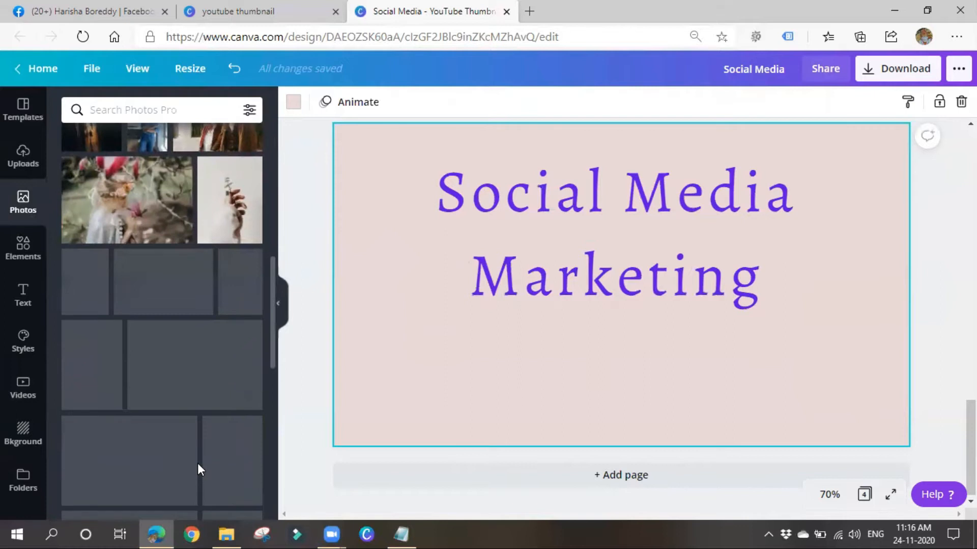
pyautogui.scroll(-5, 198, 465)
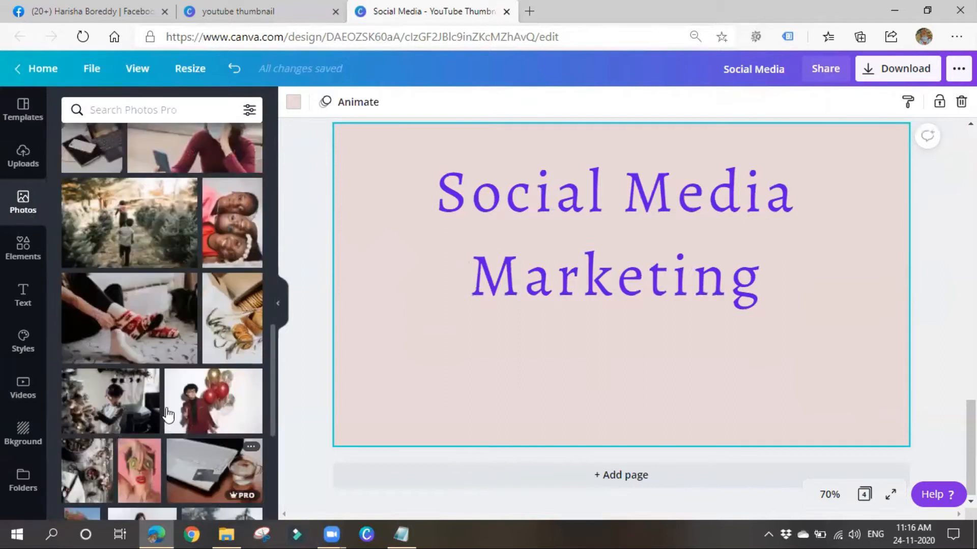
pyautogui.scroll(6, 148, 218)
# Step: Search the stock photos for "background" and narrow the results to "Blue background"
pyautogui.click(149, 109)
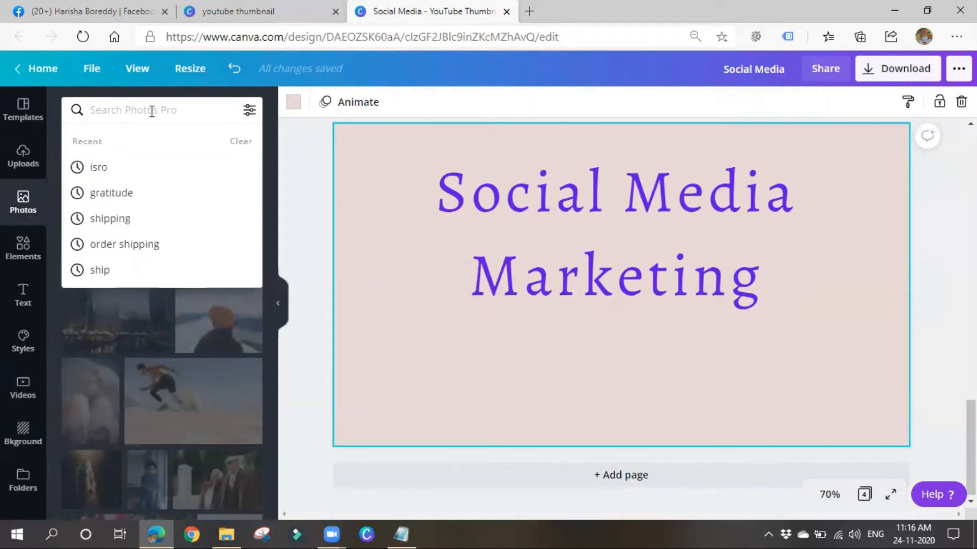
pyautogui.write('back')
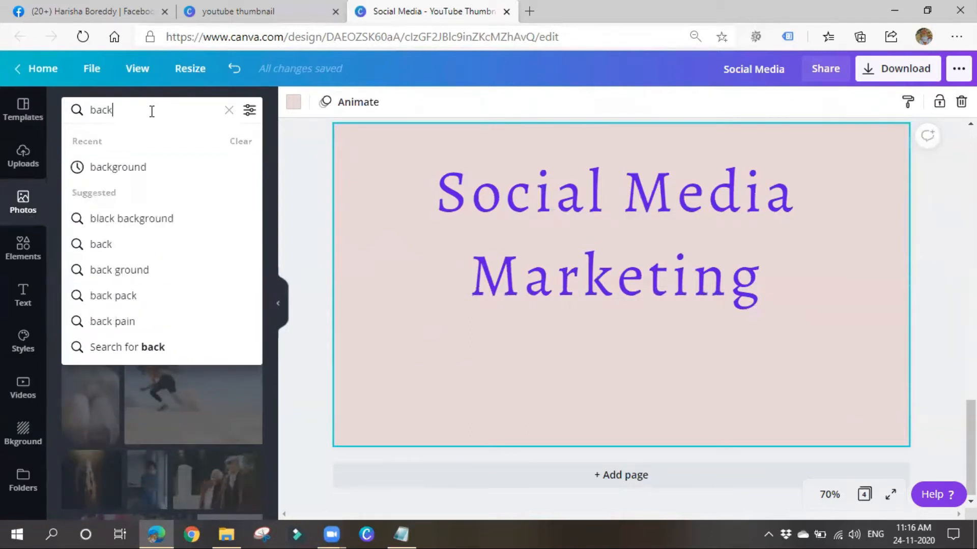
pyautogui.press('Down')
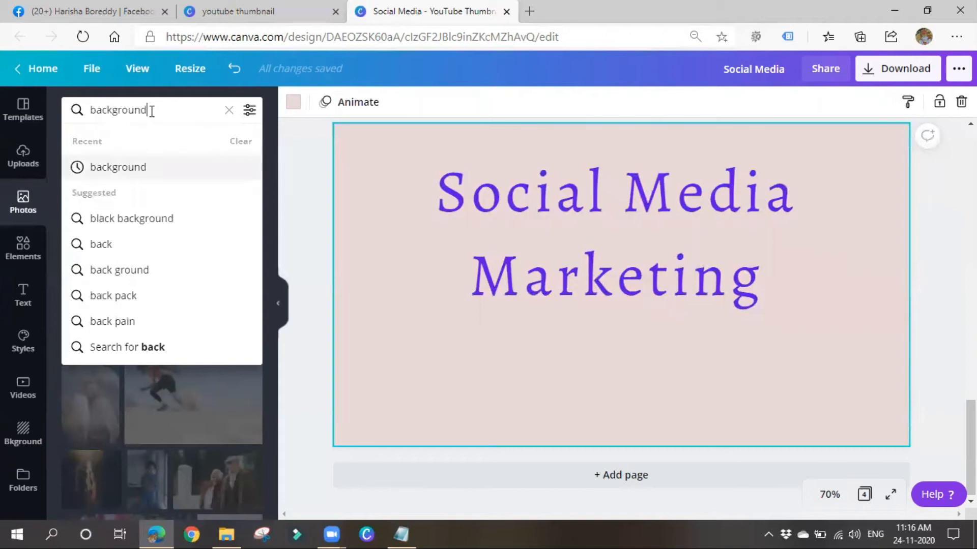
pyautogui.press('Return')
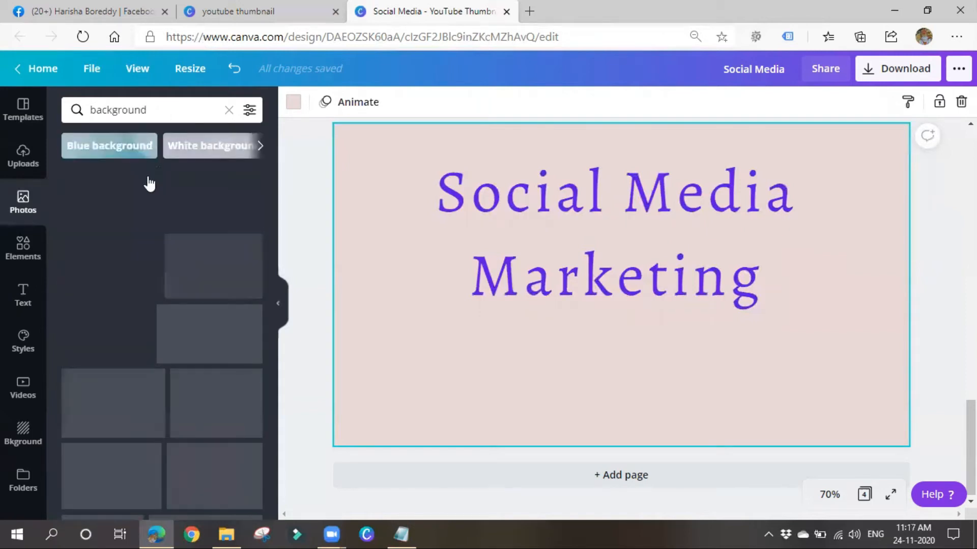
pyautogui.click(133, 151)
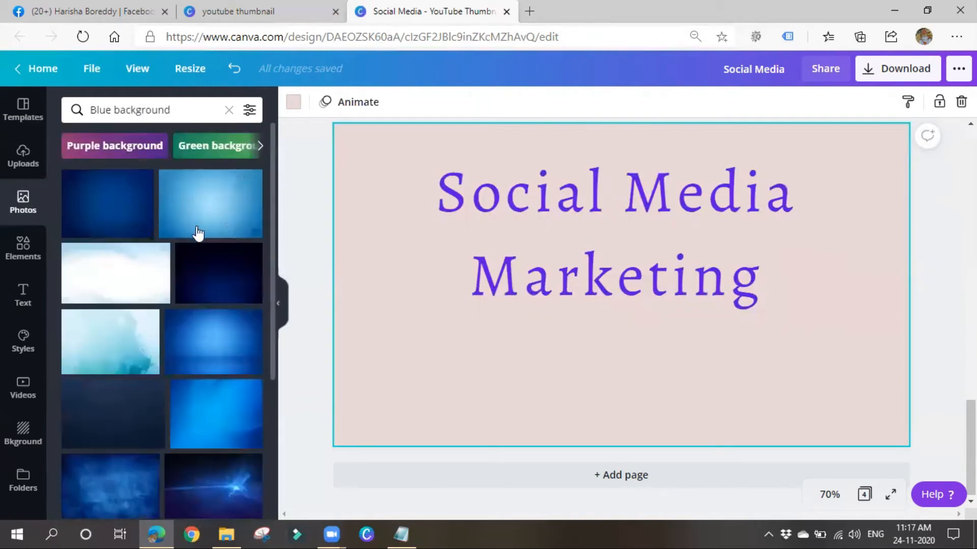
# Step: Add the light teal watercolour photo to page 4 and make it replace the page background
pyautogui.click(92, 325)
pyautogui.rightClick(581, 335)
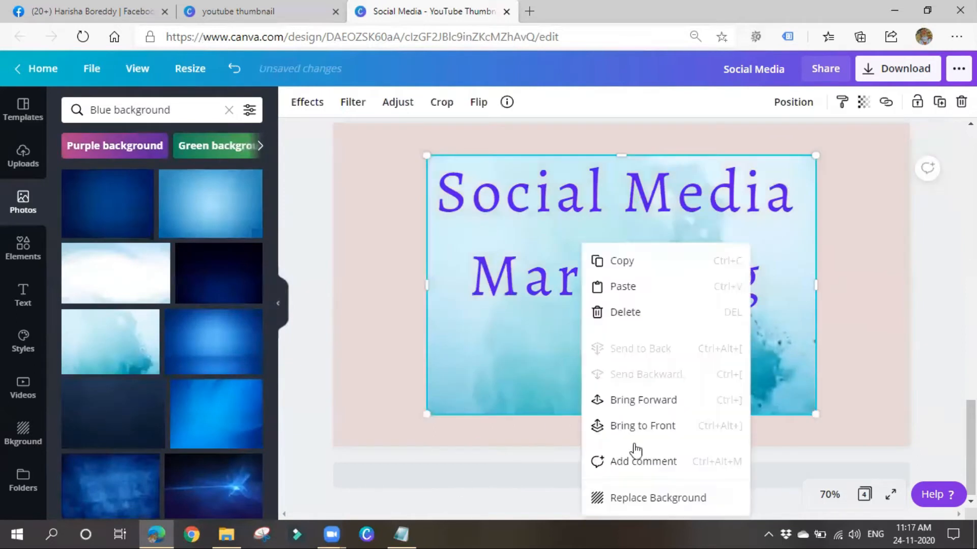
pyautogui.click(655, 483)
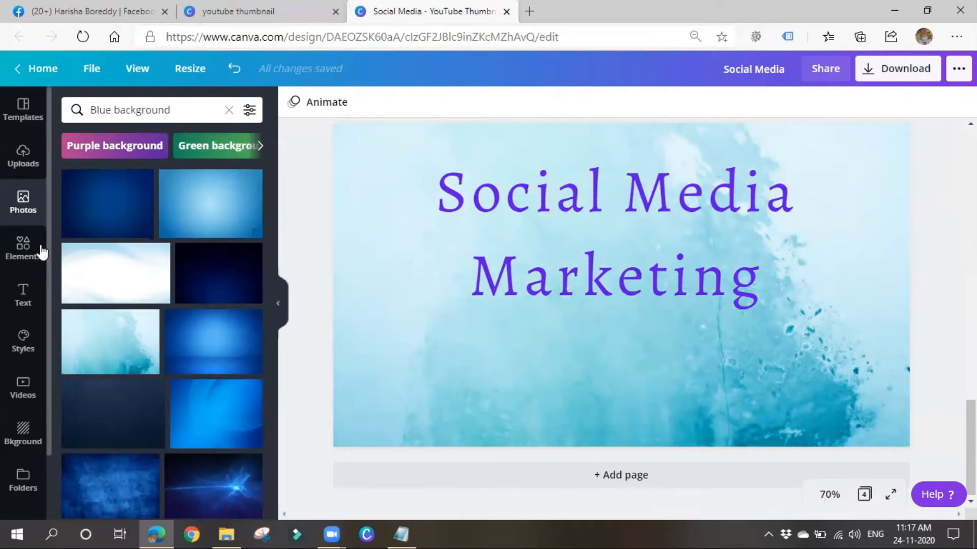
pyautogui.click(25, 254)
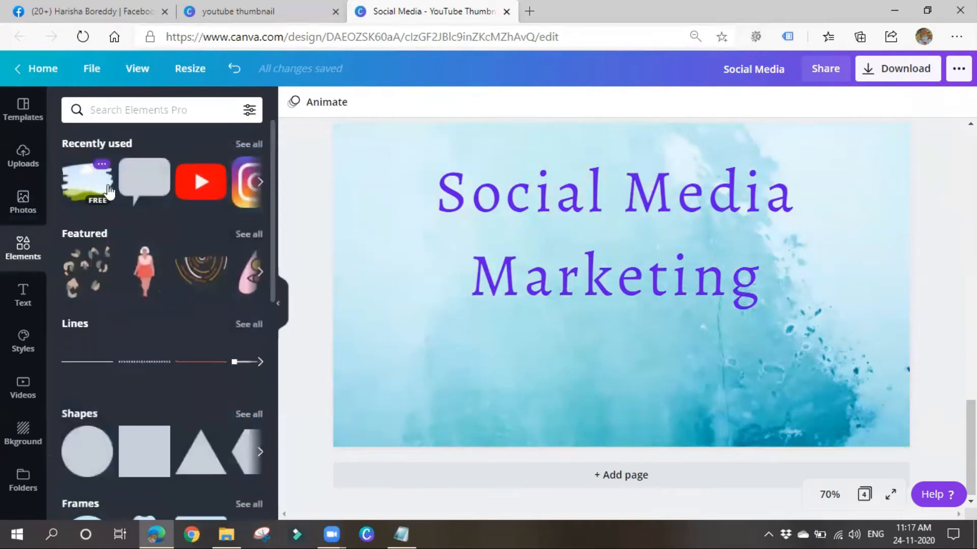
pyautogui.scroll(-3, 193, 278)
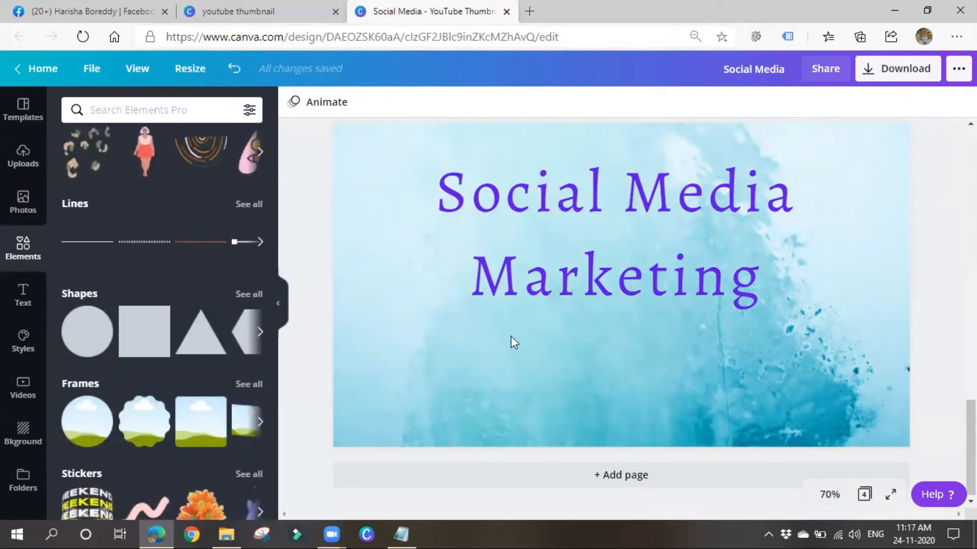
# Step: With page 3 in view, replace the photo search with "YouTube"
pyautogui.scroll(5, 625, 300)
pyautogui.scroll(2, 625, 299)
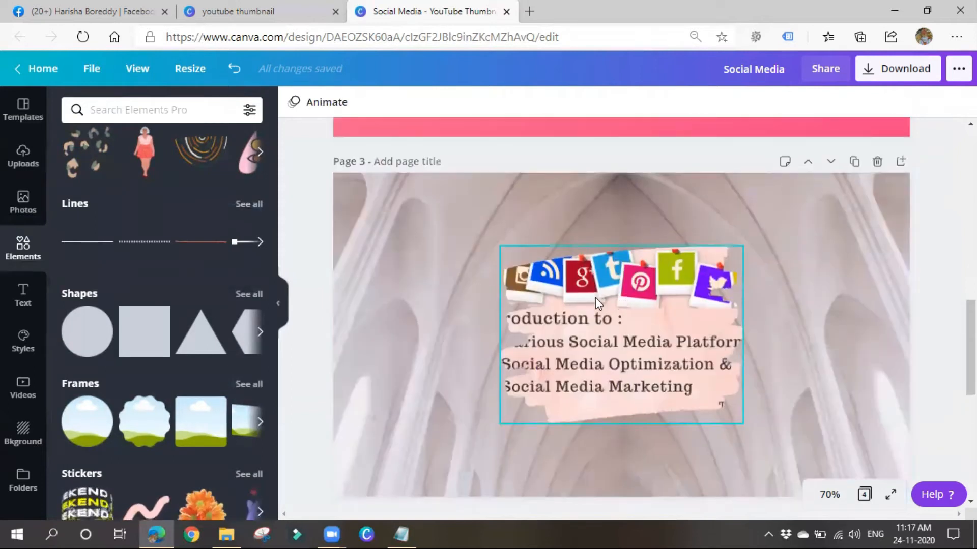
pyautogui.scroll(-2, 522, 316)
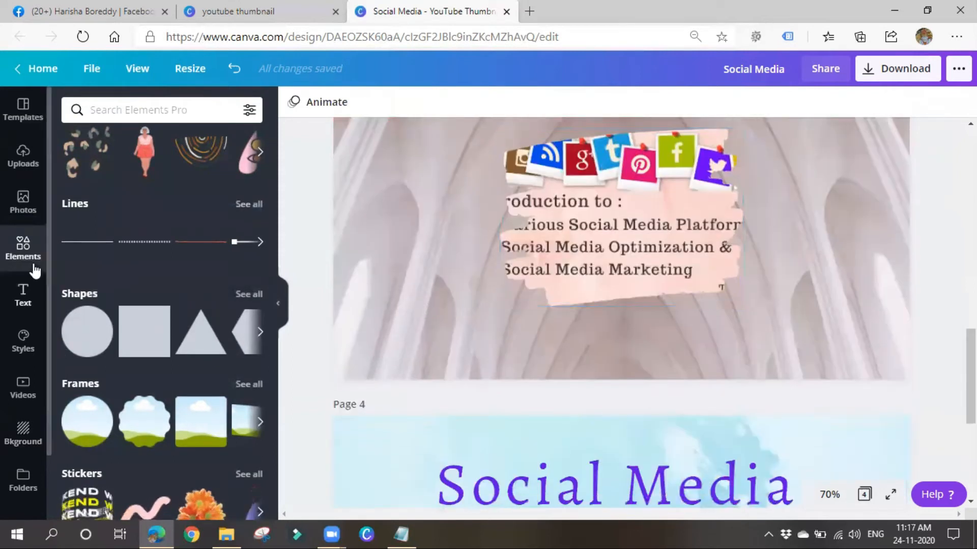
pyautogui.click(21, 206)
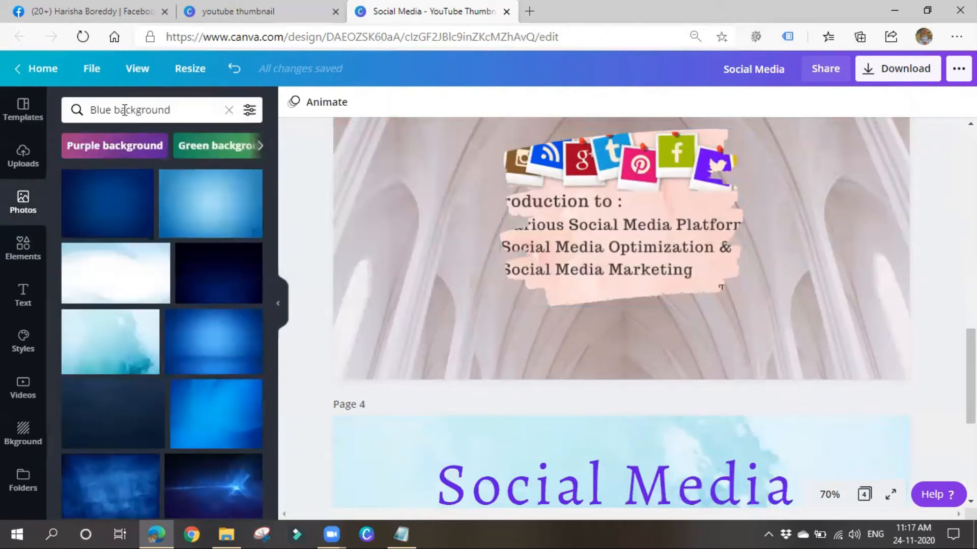
pyautogui.doubleClick(124, 110)
pyautogui.click(125, 110)
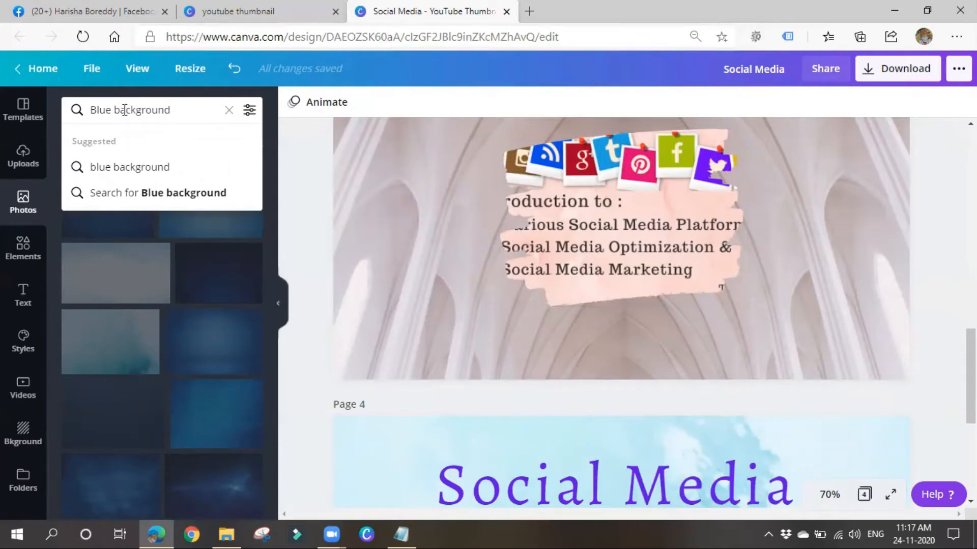
pyautogui.tripleClick(124, 110)
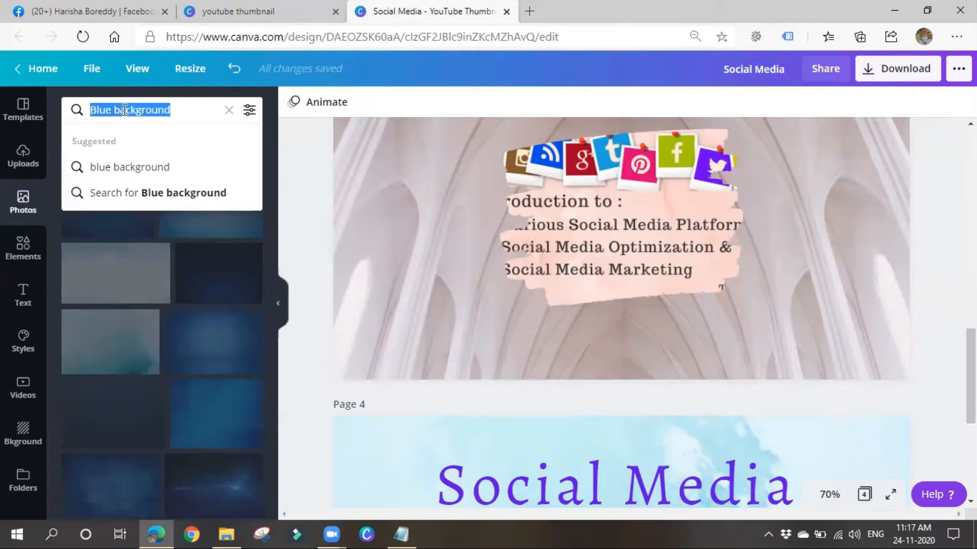
pyautogui.write('youtube')
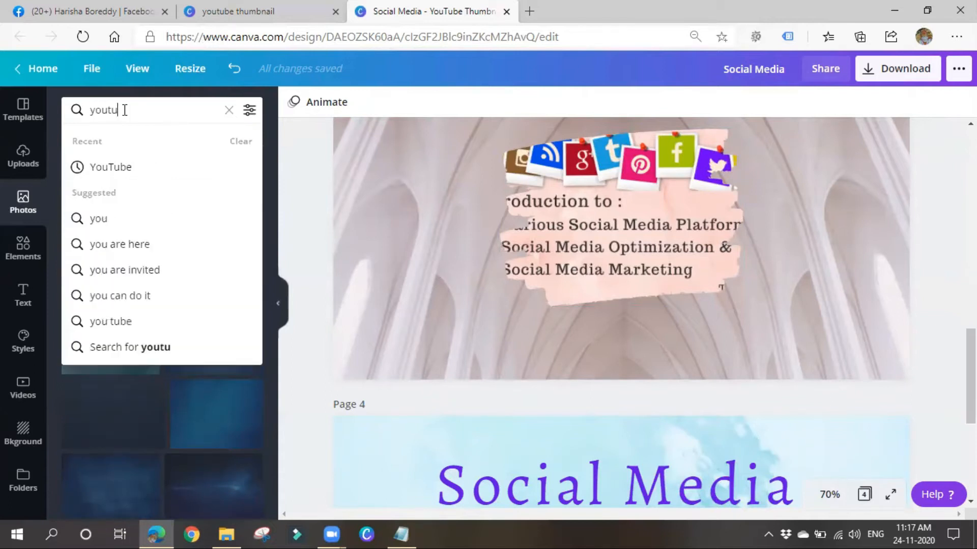
pyautogui.click(150, 166)
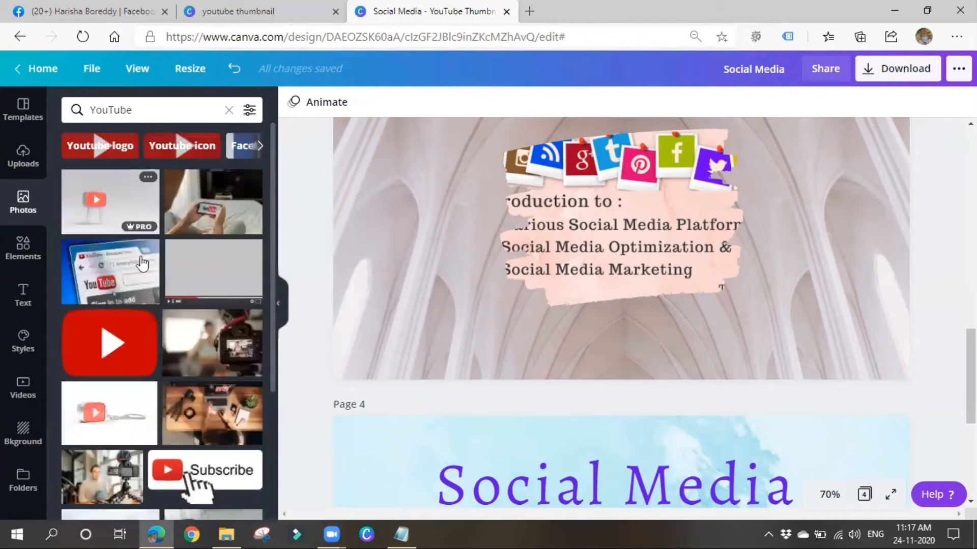
# Step: Add the free red YouTube play logo to page 3, shrink it and move it to the page's lower right
pyautogui.click(109, 343)
pyautogui.scroll(1, 646, 312)
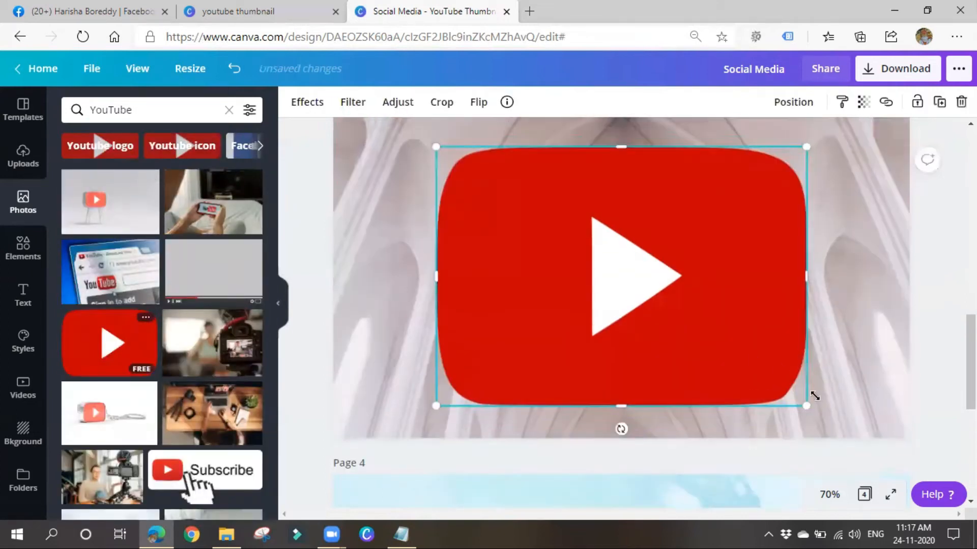
pyautogui.moveTo(789, 401); pyautogui.dragTo(536, 218)
pyautogui.moveTo(473, 195)
pyautogui.mouseDown()
pyautogui.moveTo(677, 202)
pyautogui.moveTo(728, 346)
pyautogui.moveTo(780, 291)
pyautogui.moveTo(771, 401)
pyautogui.moveTo(719, 413)
pyautogui.mouseUp()
# Step: Extend the YouTube logo's right and bottom edges outward in the lower right of page 3
pyautogui.scroll(-4, 754, 203)
pyautogui.moveTo(752, 170)
pyautogui.mouseDown()
pyautogui.moveTo(756, 323)
pyautogui.moveTo(757, 166)
pyautogui.mouseUp()
pyautogui.moveTo(809, 137); pyautogui.dragTo(830, 137)
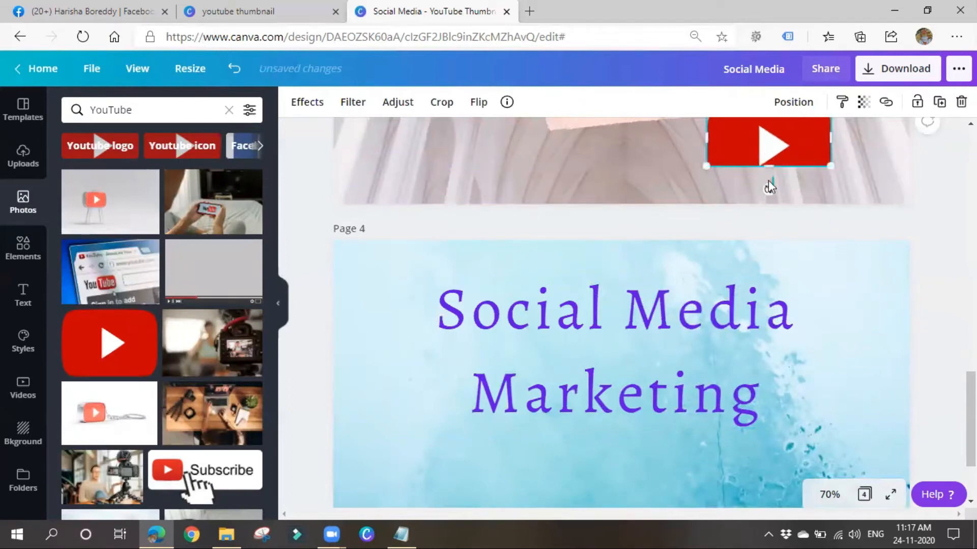
pyautogui.moveTo(768, 166); pyautogui.dragTo(768, 185)
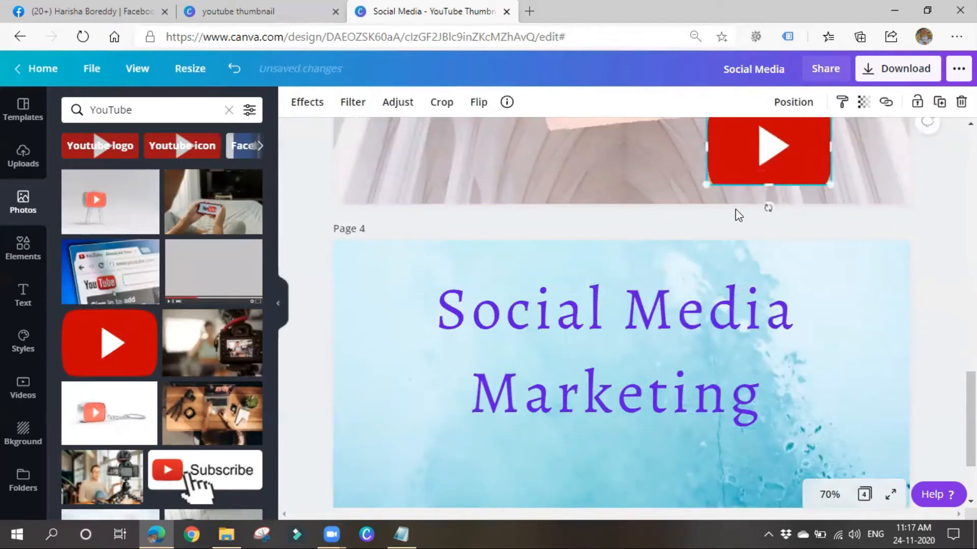
pyautogui.click(692, 269)
pyautogui.scroll(-1, 692, 267)
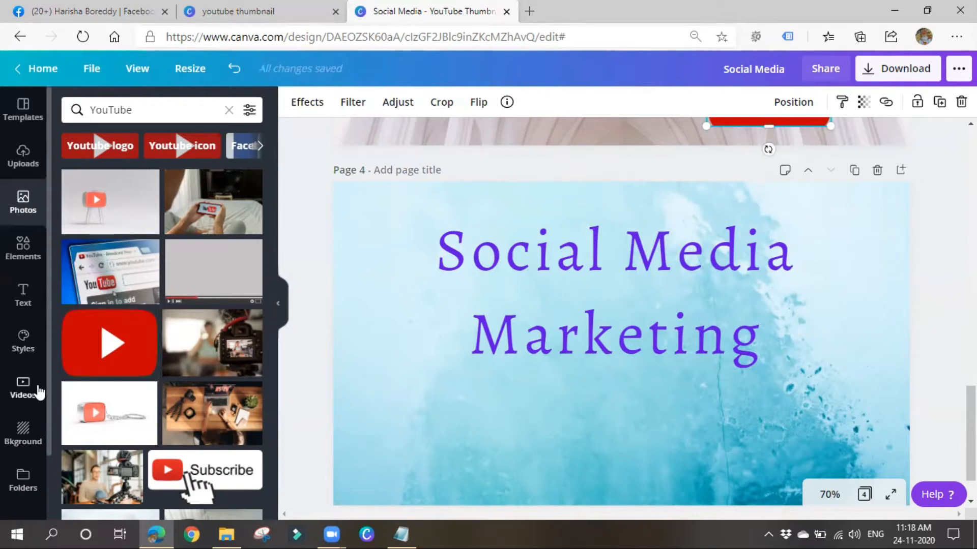
pyautogui.scroll(-1, 27, 430)
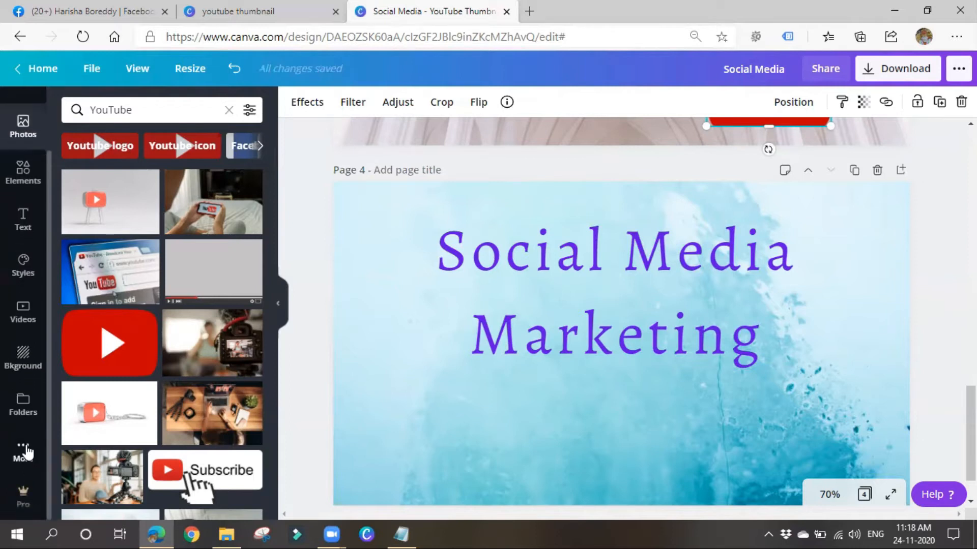
pyautogui.scroll(1, 28, 448)
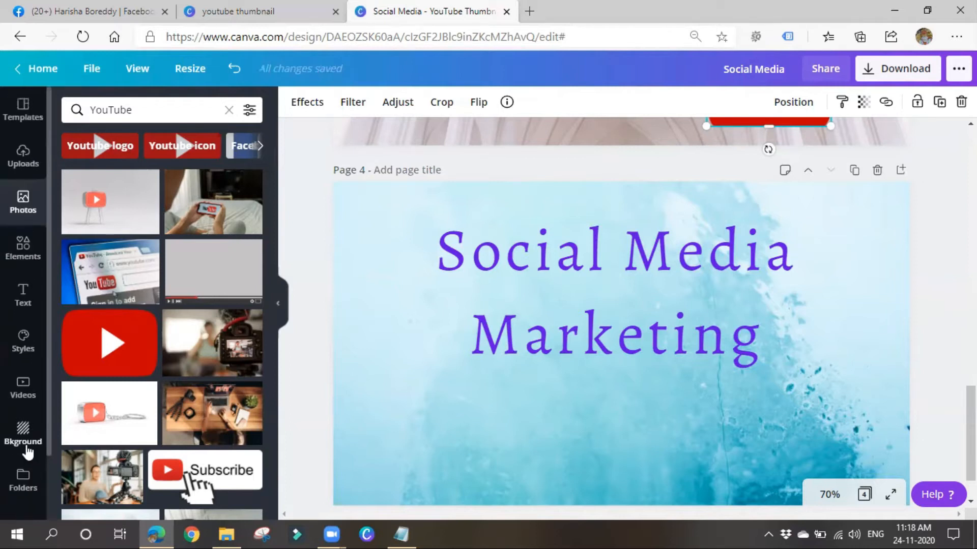
# Step: Examine the media upload sources, the device's image files, the design folders and the YouTube photo results without choosing anything
pyautogui.click(23, 164)
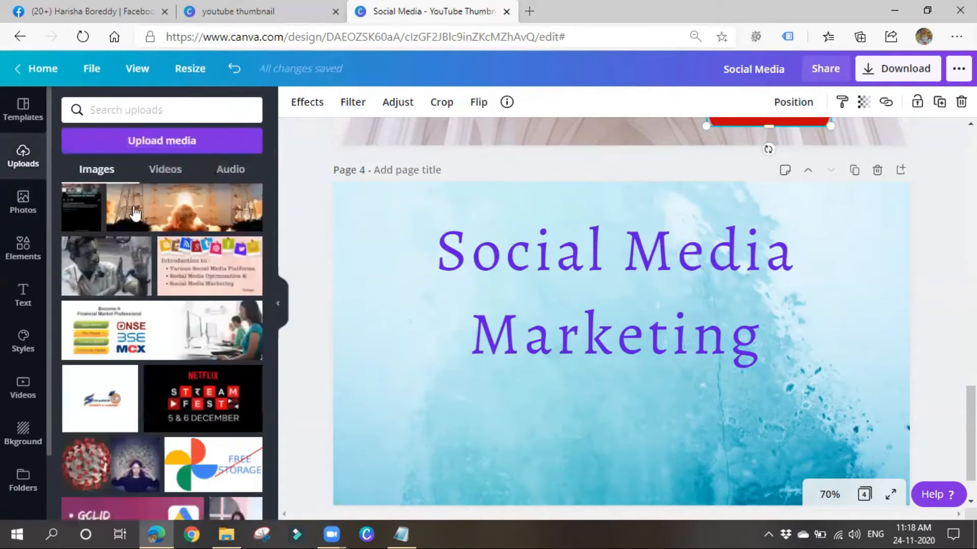
pyautogui.click(195, 146)
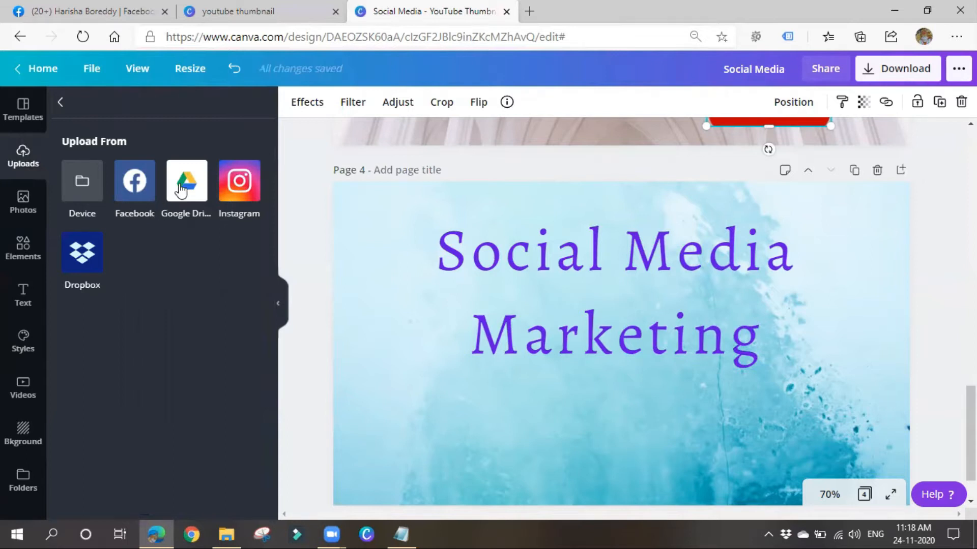
pyautogui.click(77, 199)
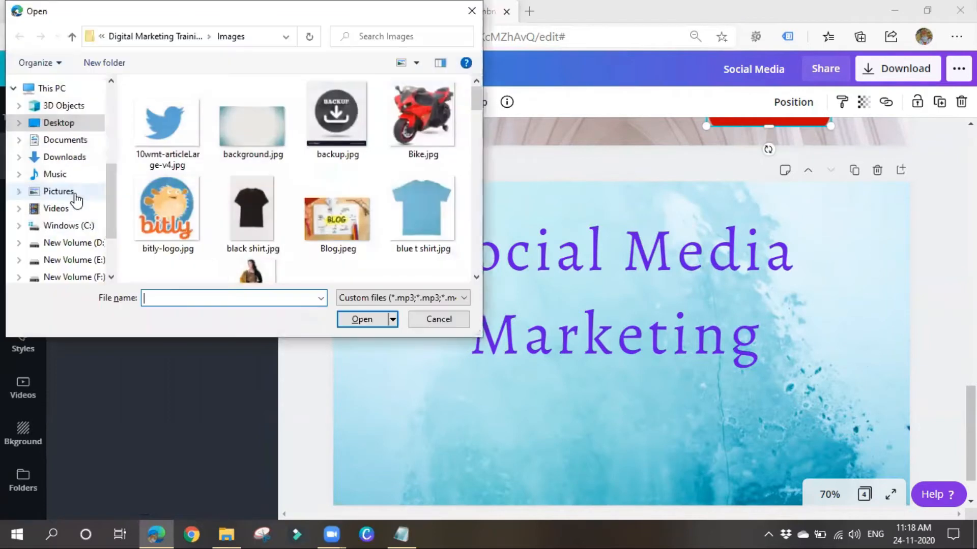
pyautogui.click(472, 11)
pyautogui.scroll(-2, 22, 427)
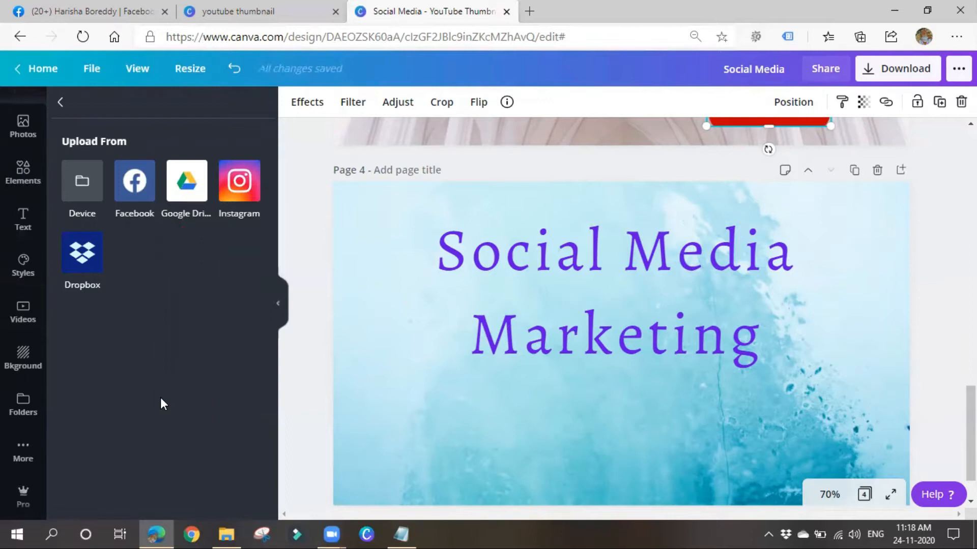
pyautogui.click(30, 404)
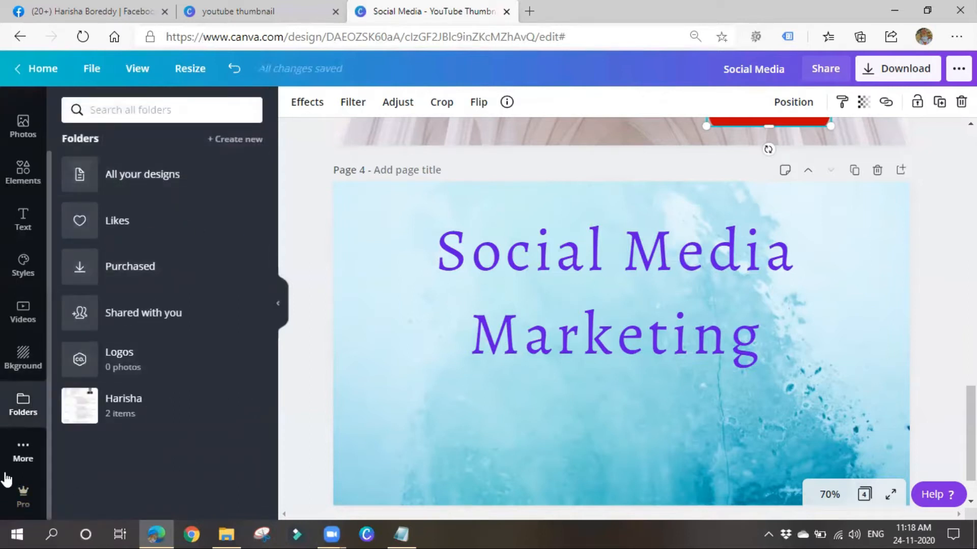
pyautogui.scroll(3, 24, 264)
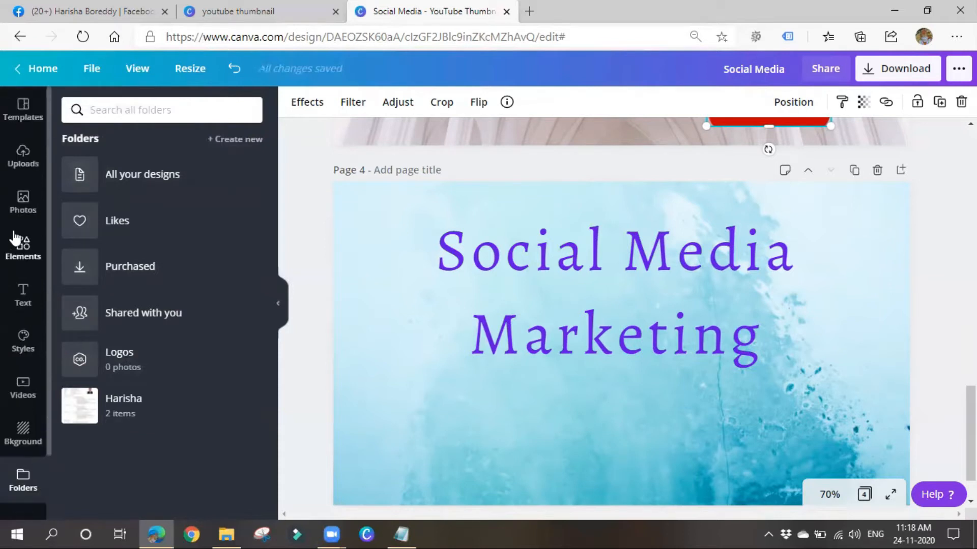
pyautogui.click(23, 203)
pyautogui.scroll(-10, 162, 266)
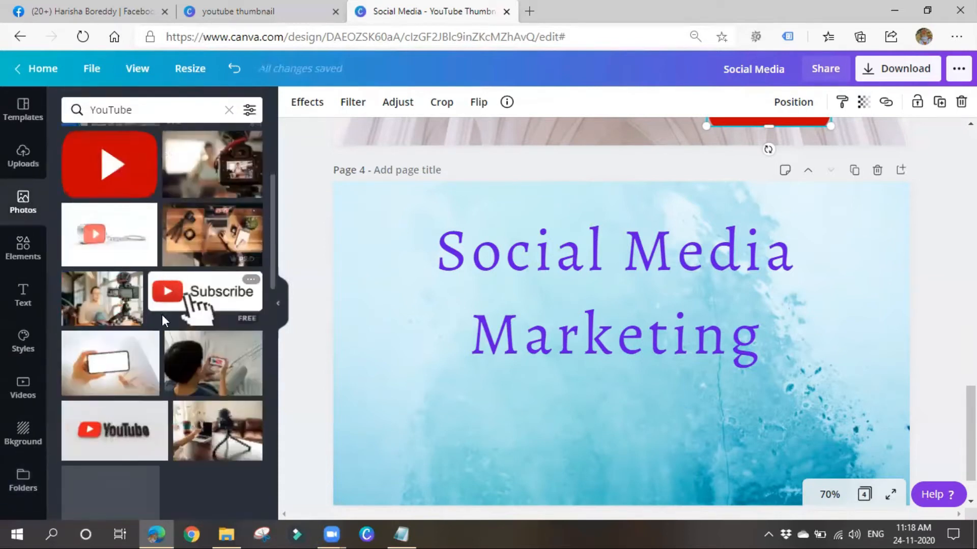
# Step: Add the photo of the woman filming in a kitchen to page 4 and set it as the page's background
pyautogui.scroll(-1, 193, 300)
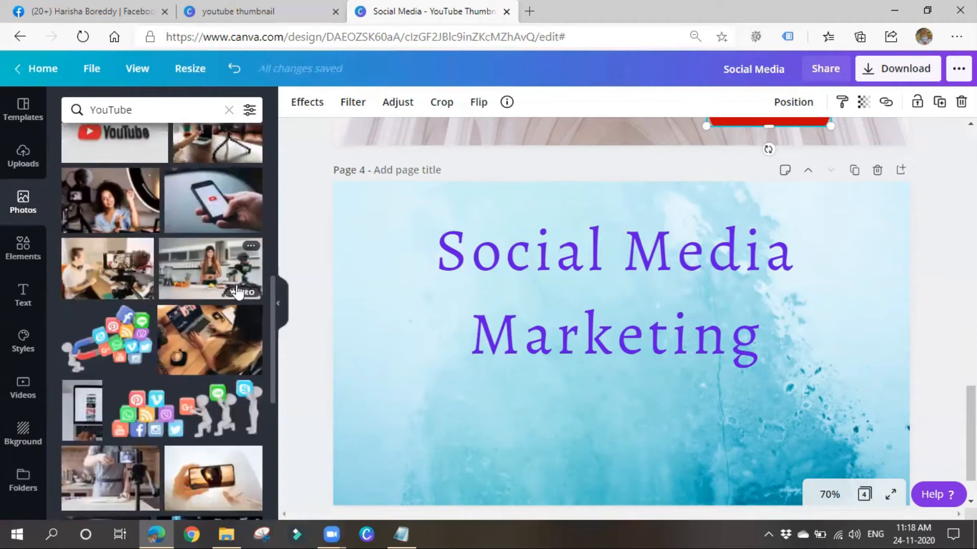
pyautogui.click(222, 279)
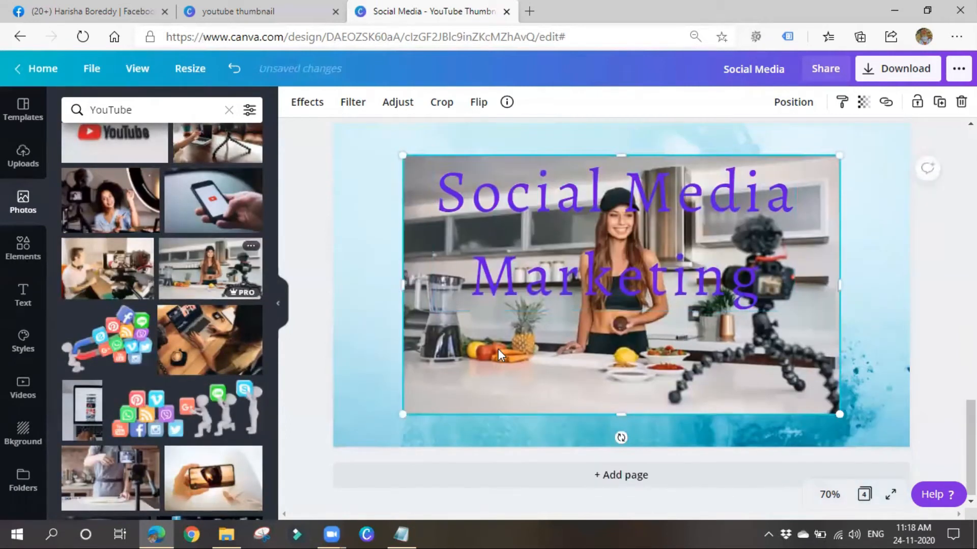
pyautogui.rightClick(419, 309)
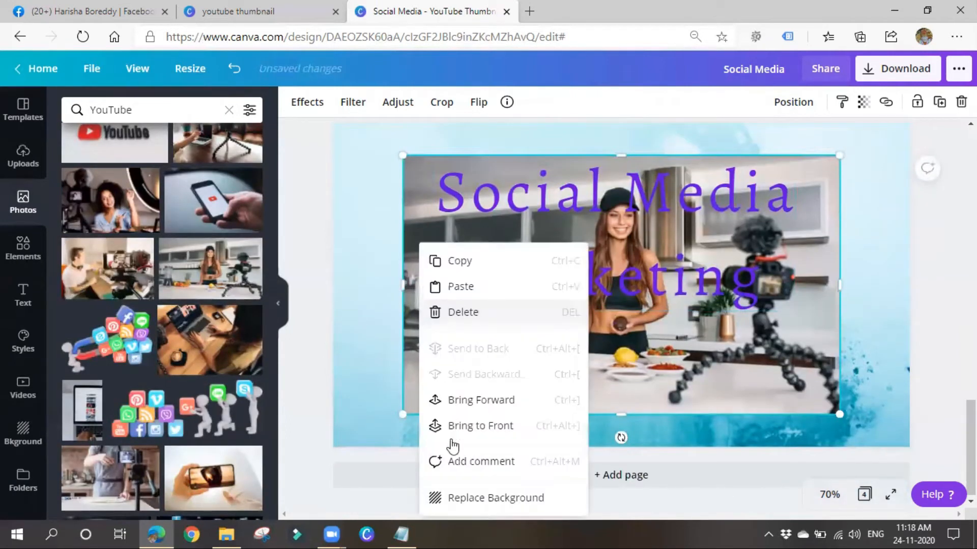
pyautogui.click(467, 497)
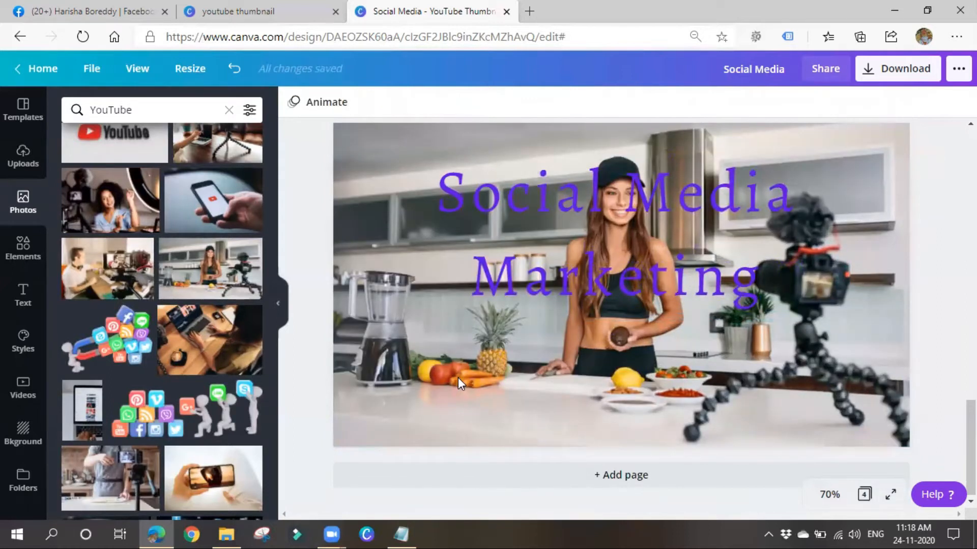
# Step: Add a fifth page and place the free photo of a hand holding a phone with the YouTube logo on it
pyautogui.click(496, 474)
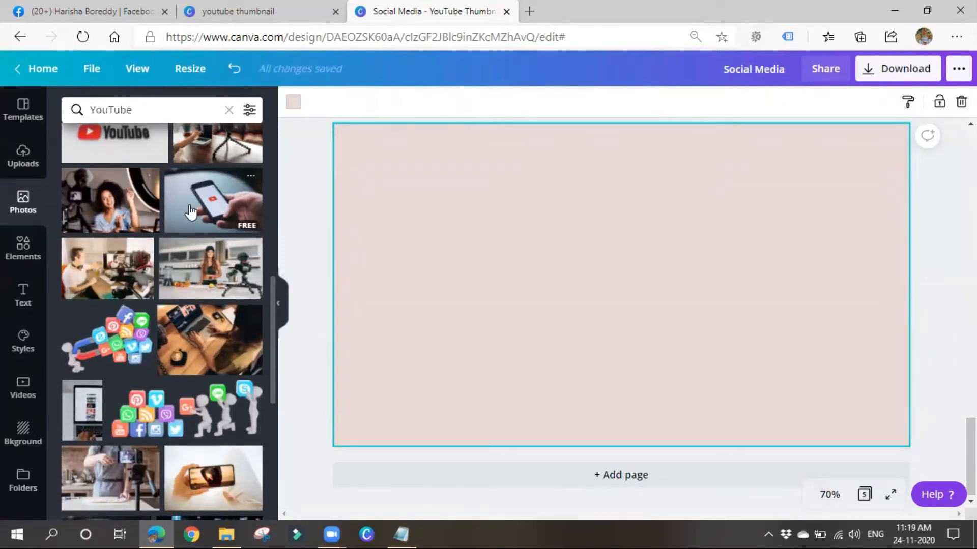
pyautogui.click(210, 205)
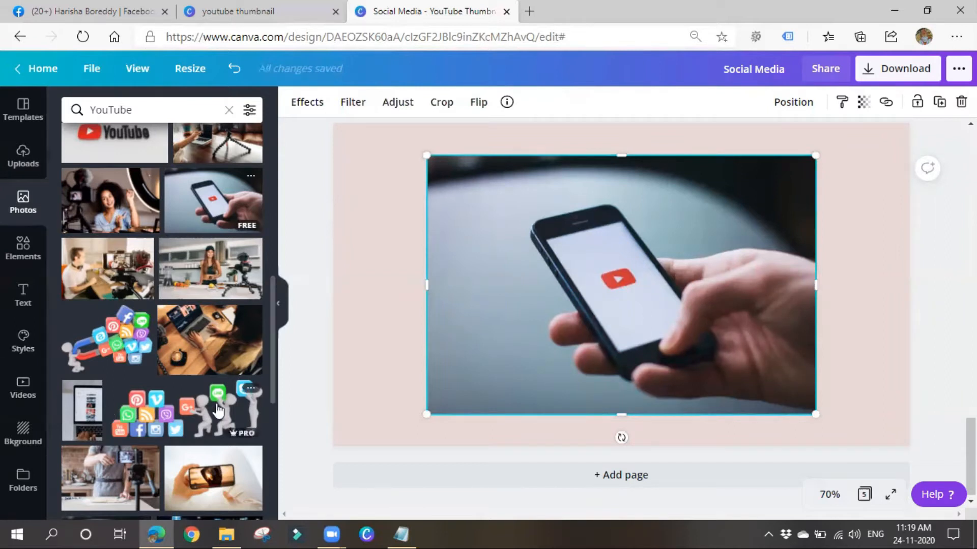
pyautogui.scroll(-7, 194, 386)
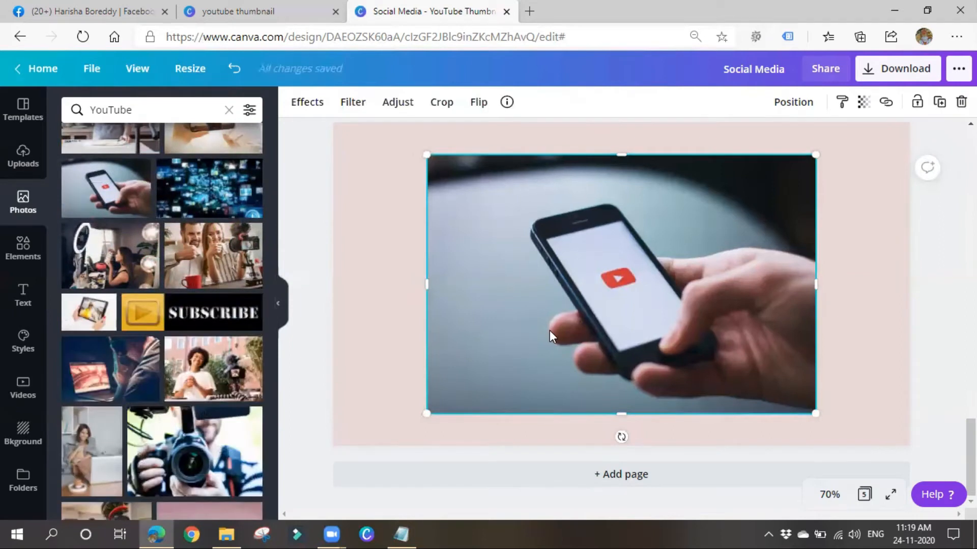
# Step: Add a sixth page and make the 6.0s yellow ink video from the Backgrounds collection its background
pyautogui.click(615, 475)
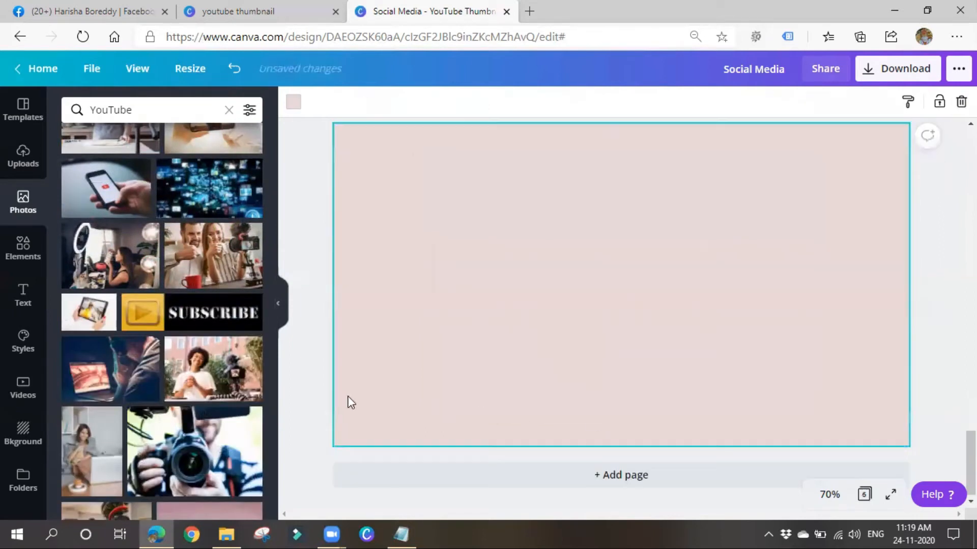
pyautogui.click(19, 393)
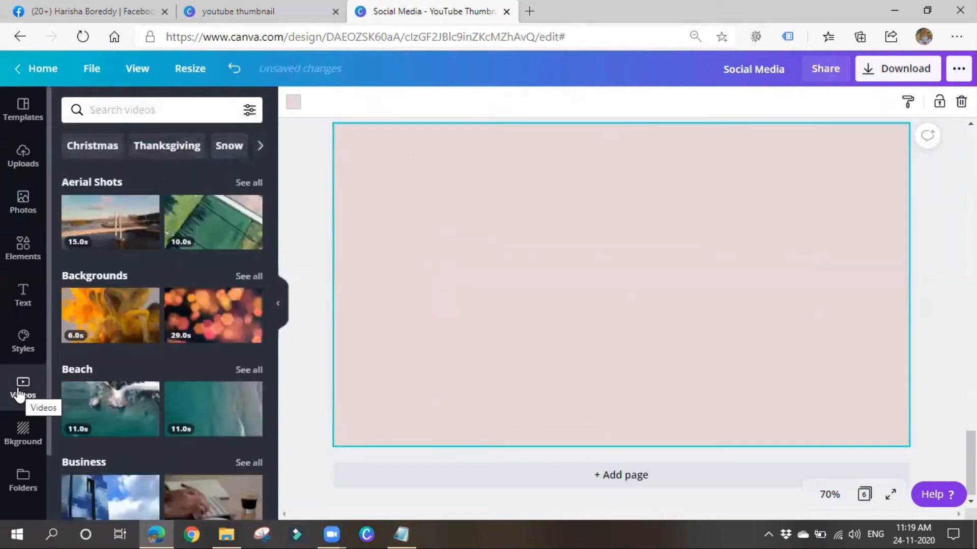
pyautogui.click(91, 332)
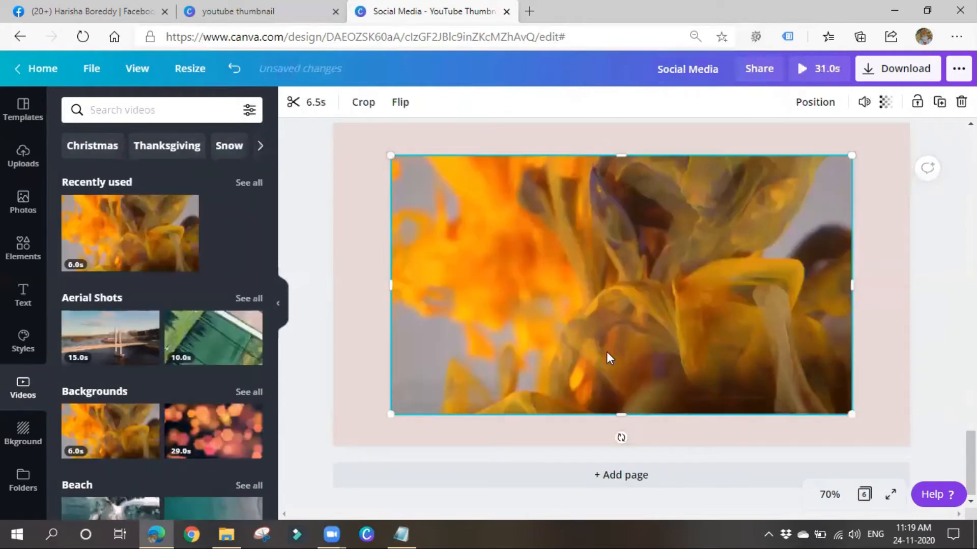
pyautogui.rightClick(651, 327)
pyautogui.click(686, 498)
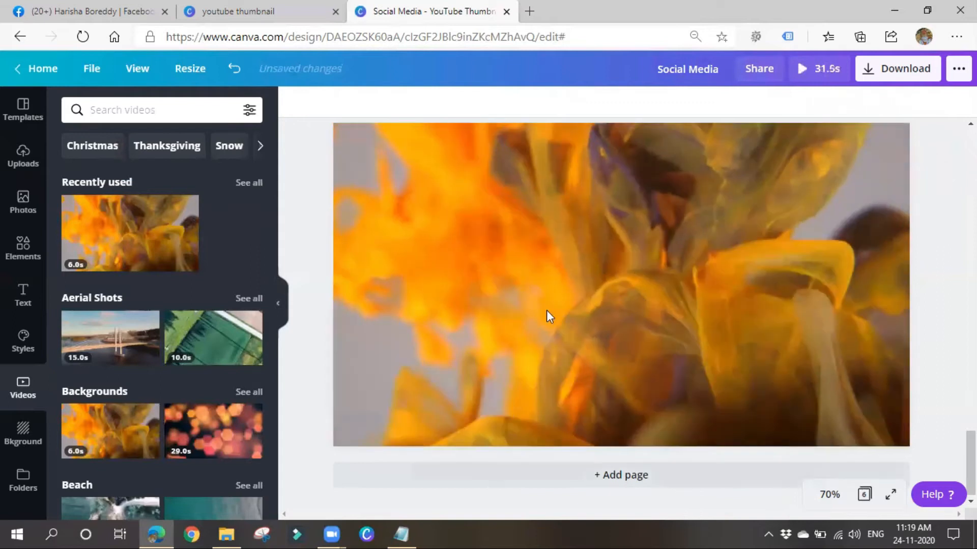
pyautogui.click(9, 306)
pyautogui.moveTo(171, 195); pyautogui.dragTo(626, 224)
pyautogui.moveTo(498, 271); pyautogui.dragTo(156, 267)
# Step: Trim the background video on page 6 from its end to a length of 2.2 seconds
pyautogui.click(580, 314)
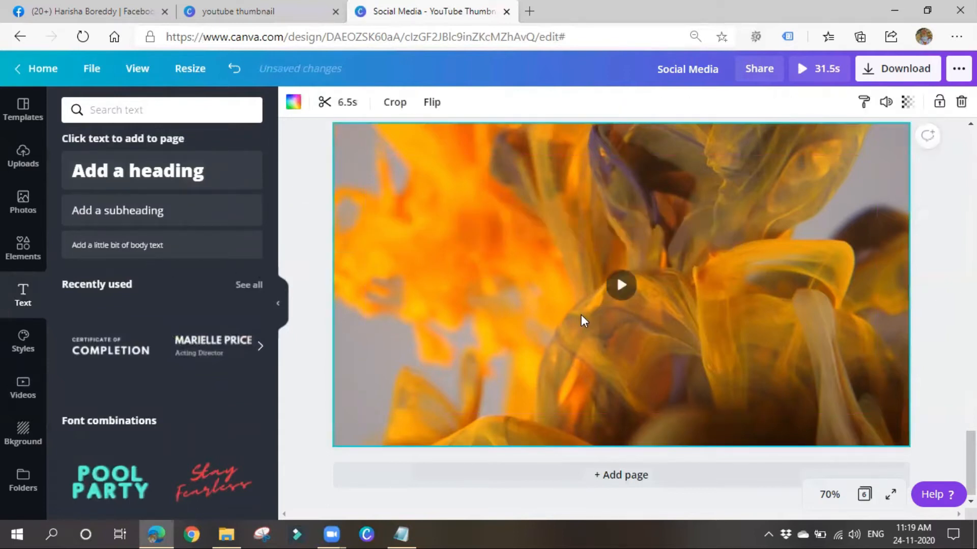
pyautogui.click(349, 108)
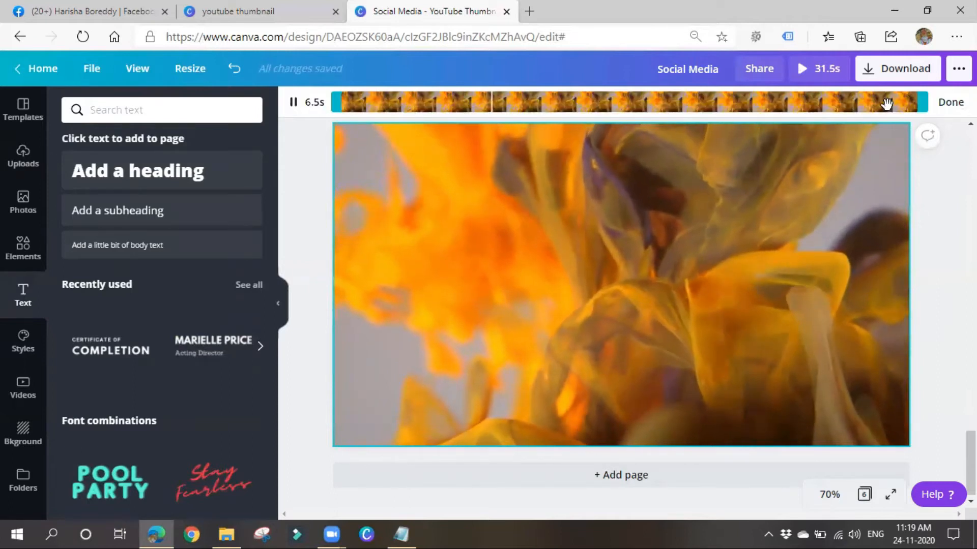
pyautogui.moveTo(923, 107); pyautogui.dragTo(529, 107)
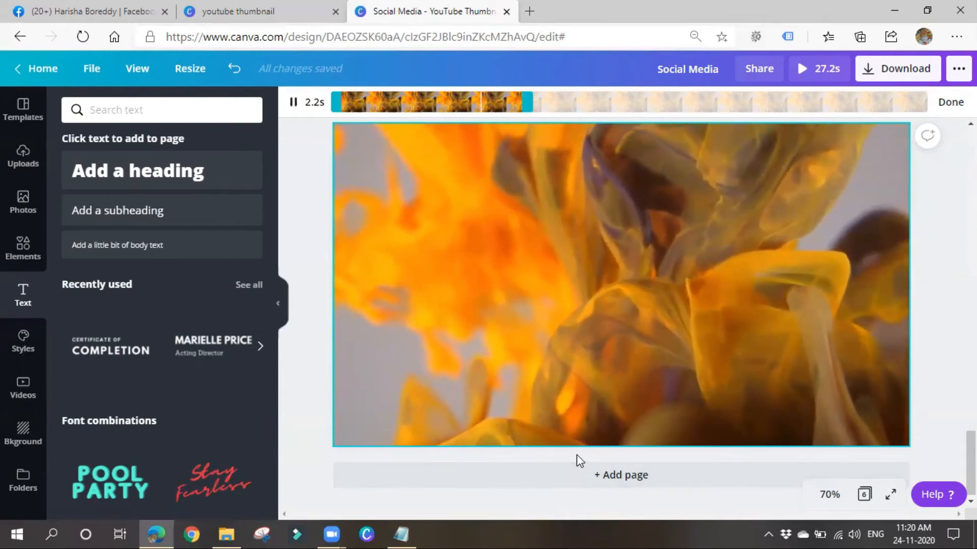
# Step: Switch to the class notes in Notepad, highlight the image tools listed after canva, and return to the design
pyautogui.click(401, 533)
pyautogui.moveTo(231, 173); pyautogui.dragTo(598, 174)
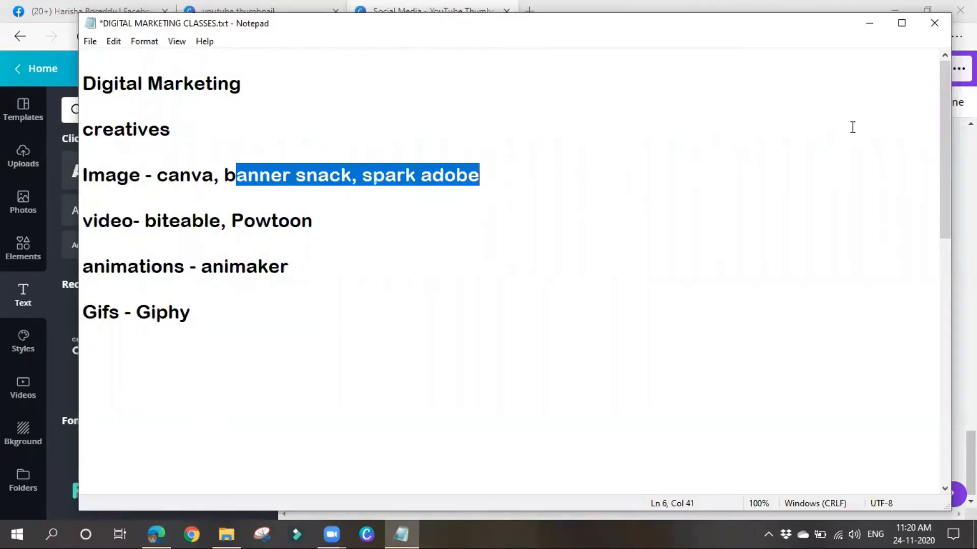
pyautogui.click(869, 22)
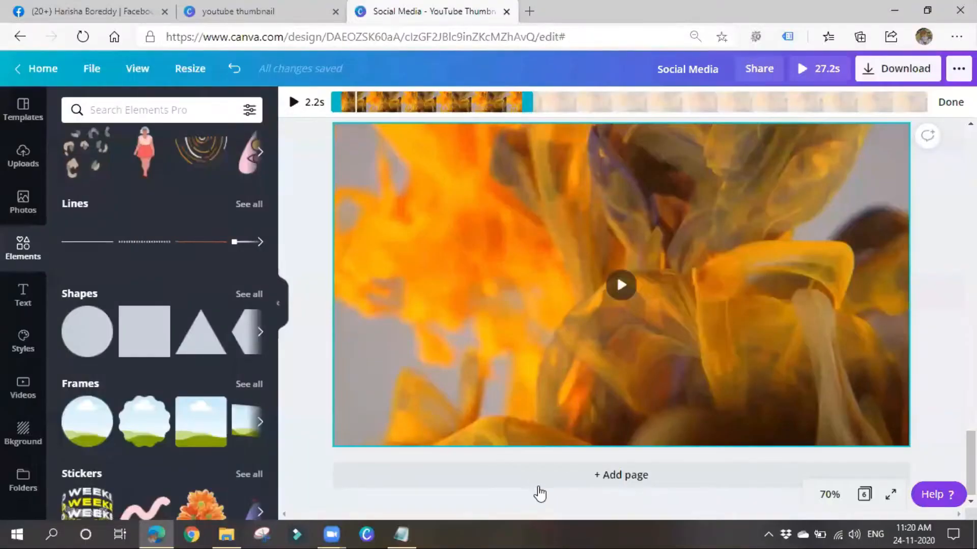
# Step: Apply the trending Hammersmith and Playfair Display style to page 4 with the kitchen photo
pyautogui.scroll(-10, 511, 356)
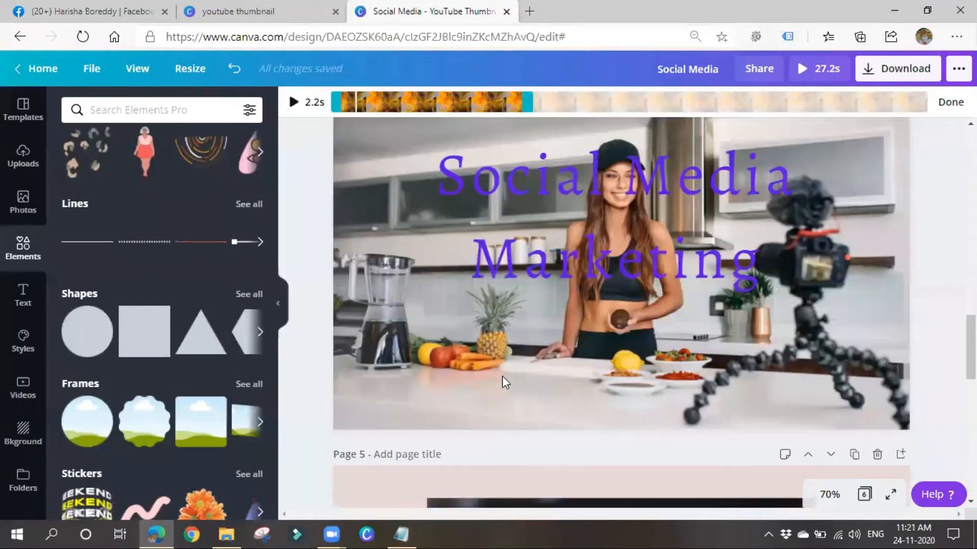
pyautogui.scroll(1, 501, 376)
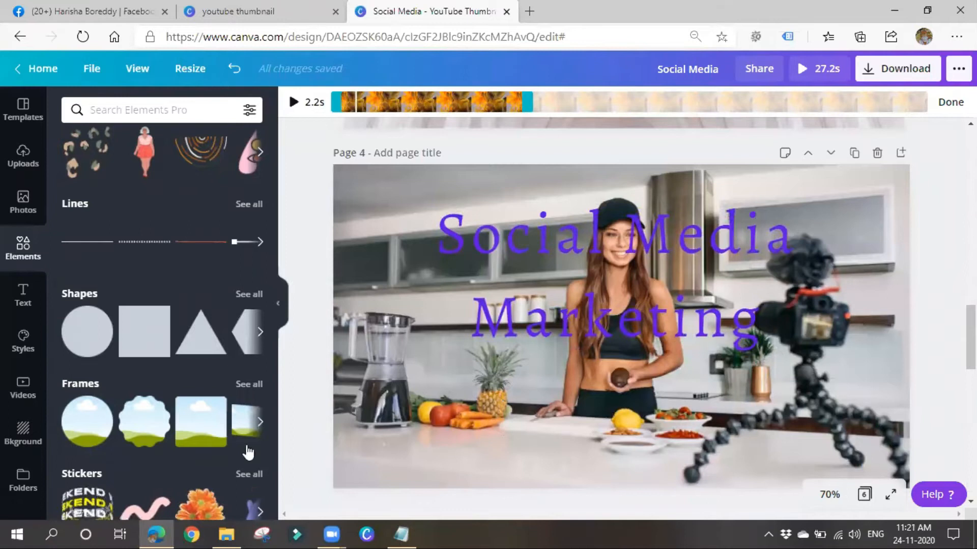
pyautogui.click(23, 343)
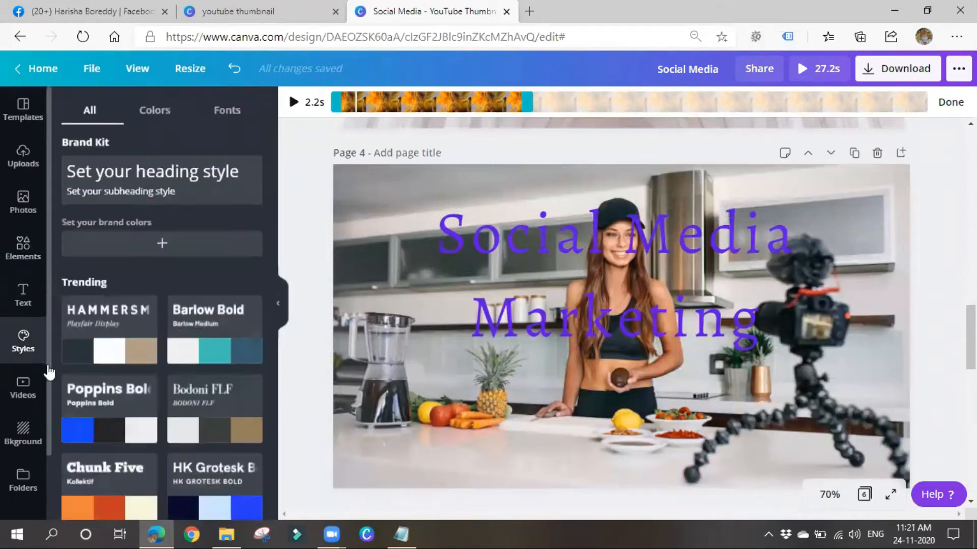
pyautogui.click(93, 310)
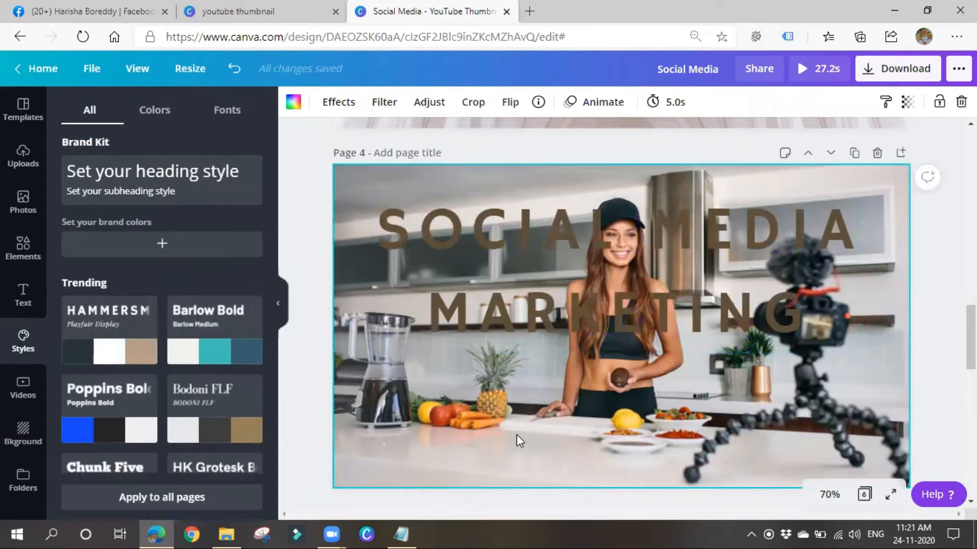
# Step: Clear page 3 by deleting the brushed text block and moving the YouTube play logo off the page
pyautogui.scroll(5, 513, 430)
pyautogui.scroll(-1, 508, 430)
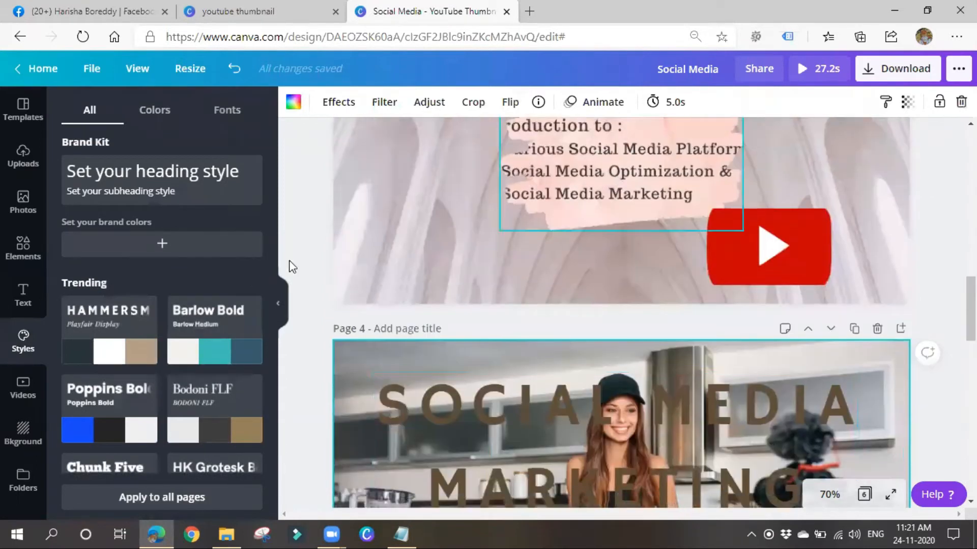
pyautogui.press('Delete')
pyautogui.moveTo(740, 251); pyautogui.dragTo(958, 260)
# Step: Move the "Social Media Marketing" heading from page 4 up across page 3 onto page 2
pyautogui.moveTo(601, 398); pyautogui.dragTo(577, 125)
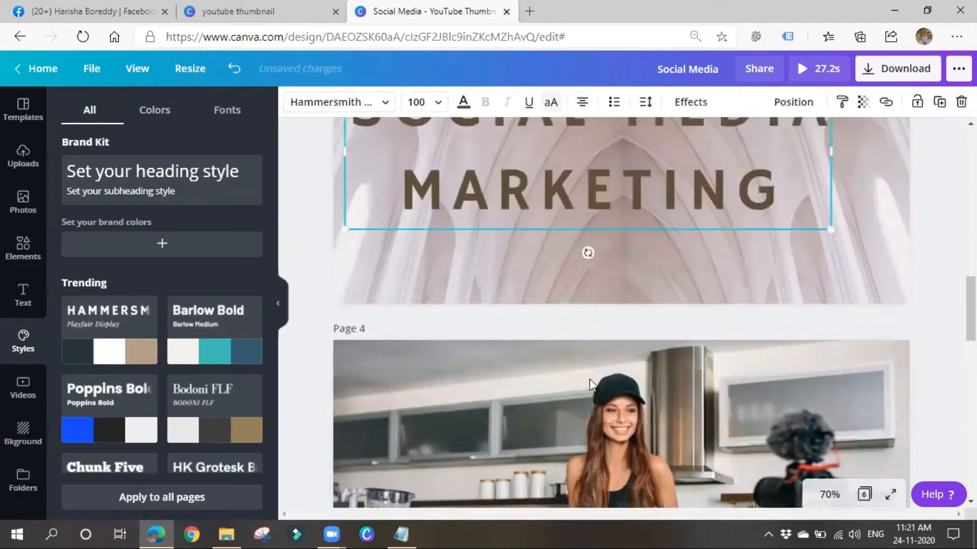
pyautogui.scroll(3, 517, 367)
pyautogui.moveTo(505, 336); pyautogui.dragTo(533, 102)
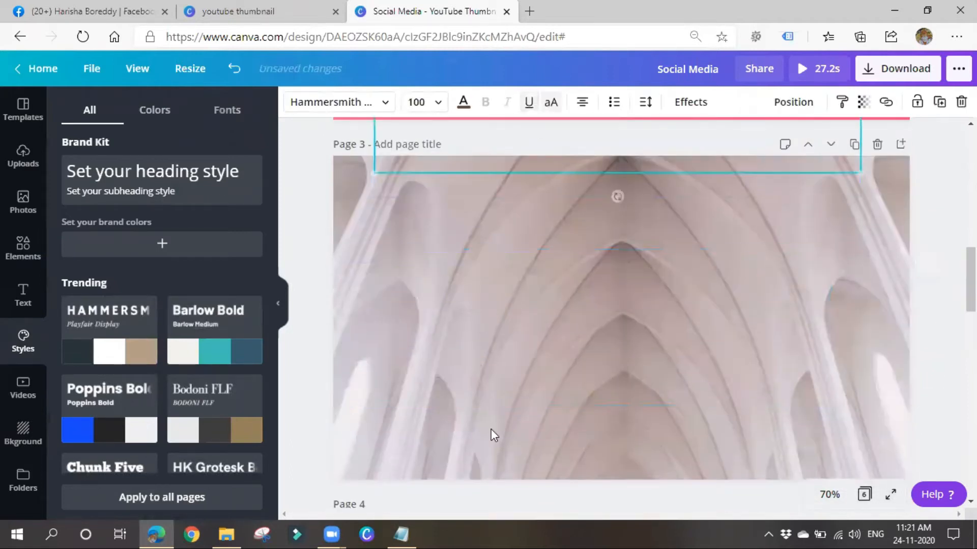
pyautogui.scroll(5, 518, 403)
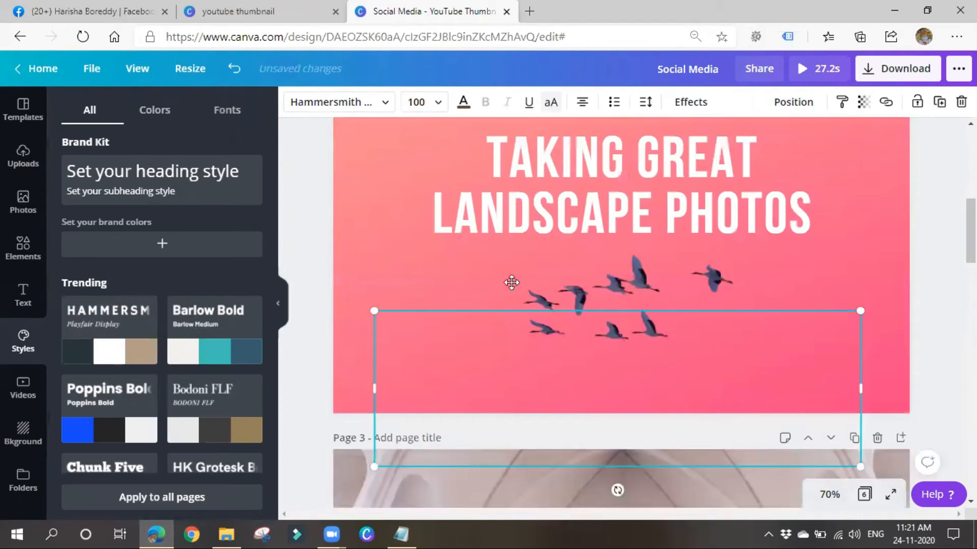
# Step: On page 2, move the "Taking Great Landscape Photos" title off the page and arrange the "Social Media Marketing" heading above the birds
pyautogui.moveTo(602, 324); pyautogui.dragTo(545, 355)
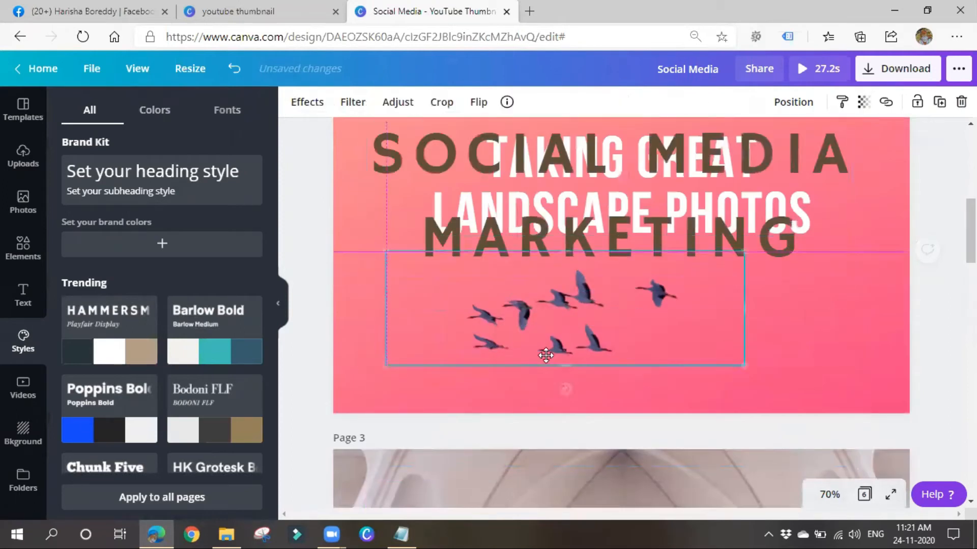
pyautogui.moveTo(606, 169); pyautogui.dragTo(537, 295)
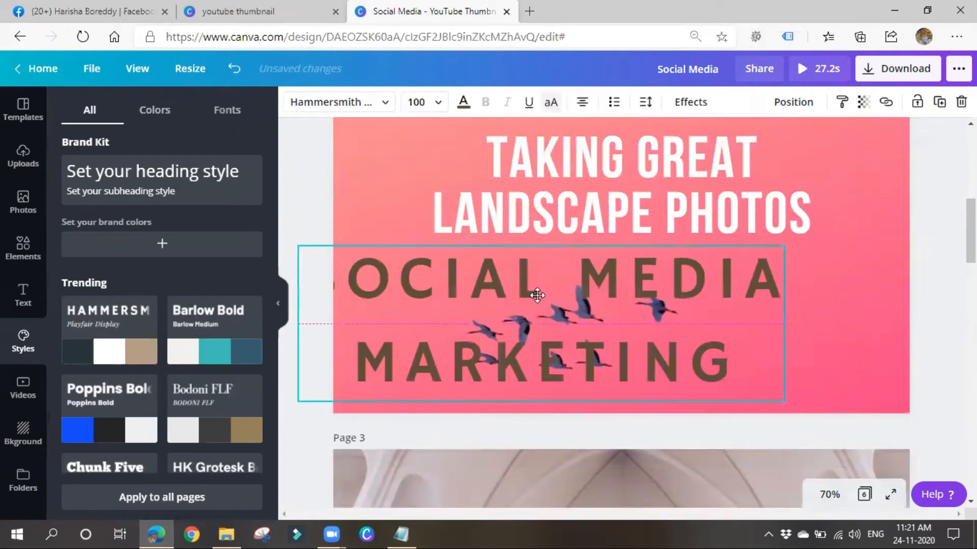
pyautogui.moveTo(792, 204); pyautogui.dragTo(974, 224)
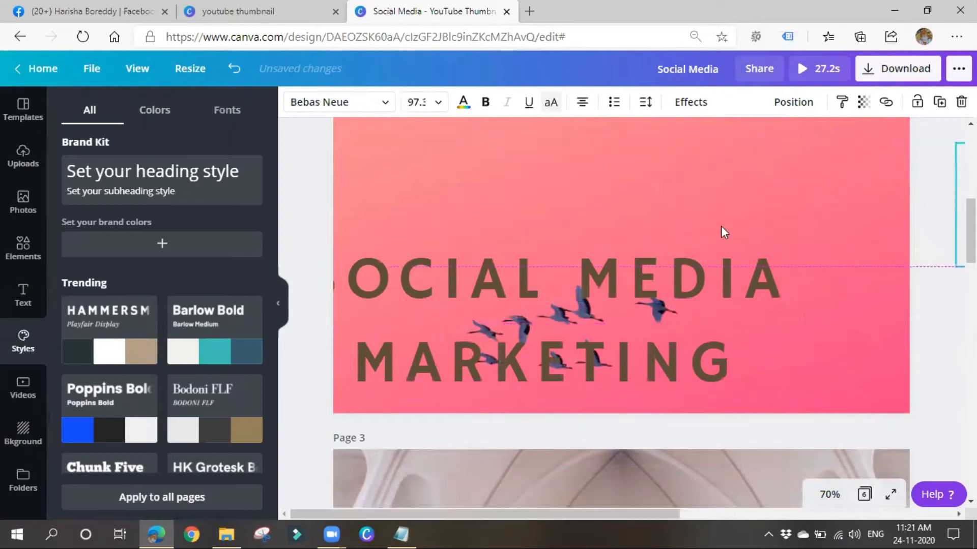
pyautogui.moveTo(519, 320); pyautogui.dragTo(594, 202)
pyautogui.moveTo(558, 345); pyautogui.dragTo(578, 350)
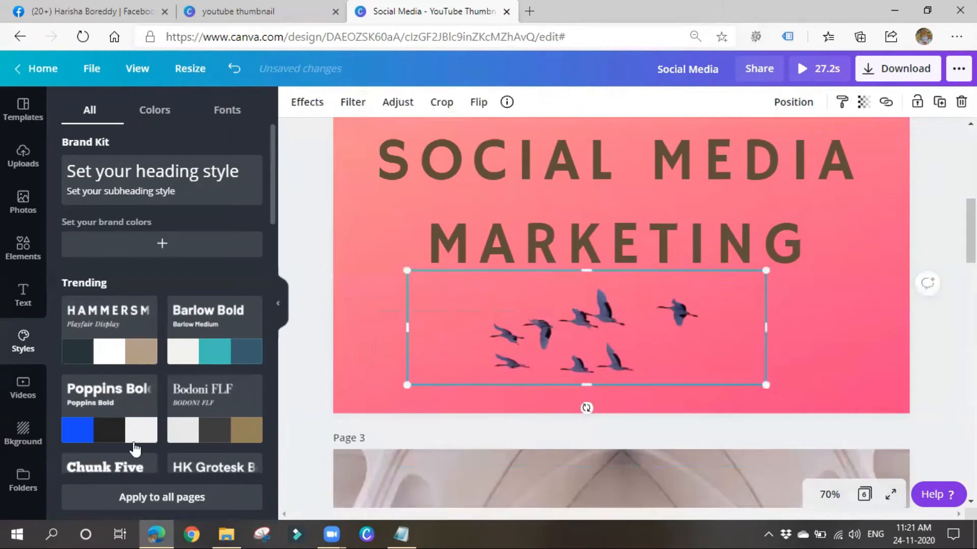
# Step: Apply the Barlow Bold style to page 2 and replace it with the Bodoni FLF style
pyautogui.click(190, 344)
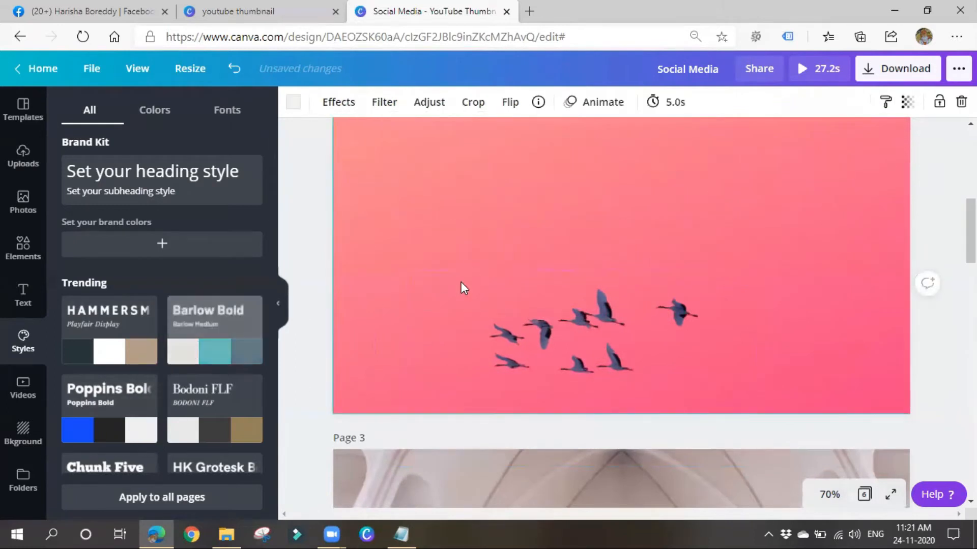
pyautogui.scroll(2, 588, 248)
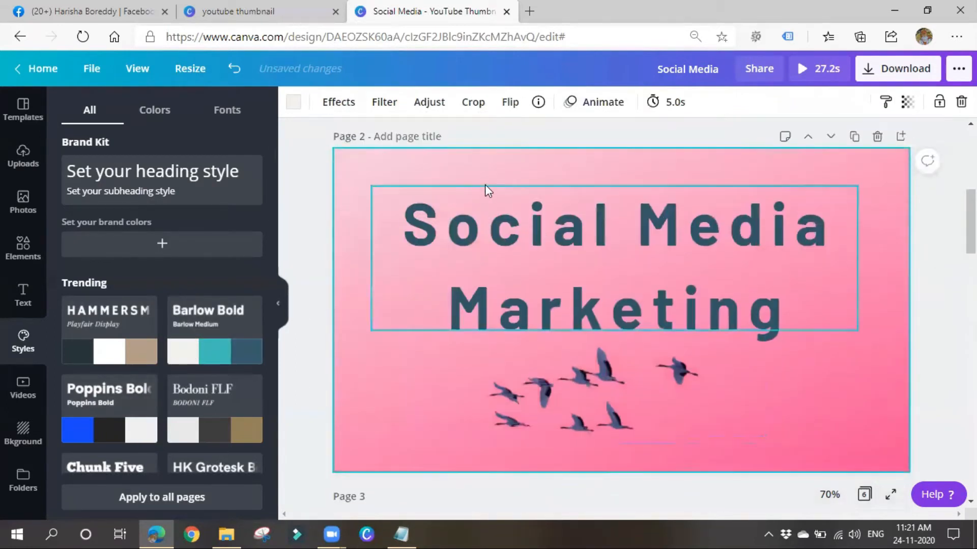
pyautogui.scroll(-2, 403, 349)
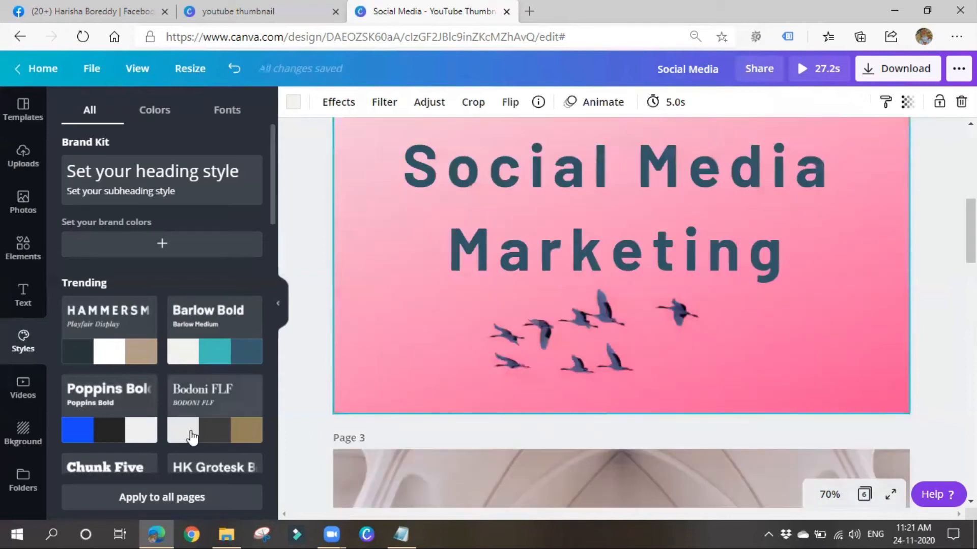
pyautogui.click(190, 432)
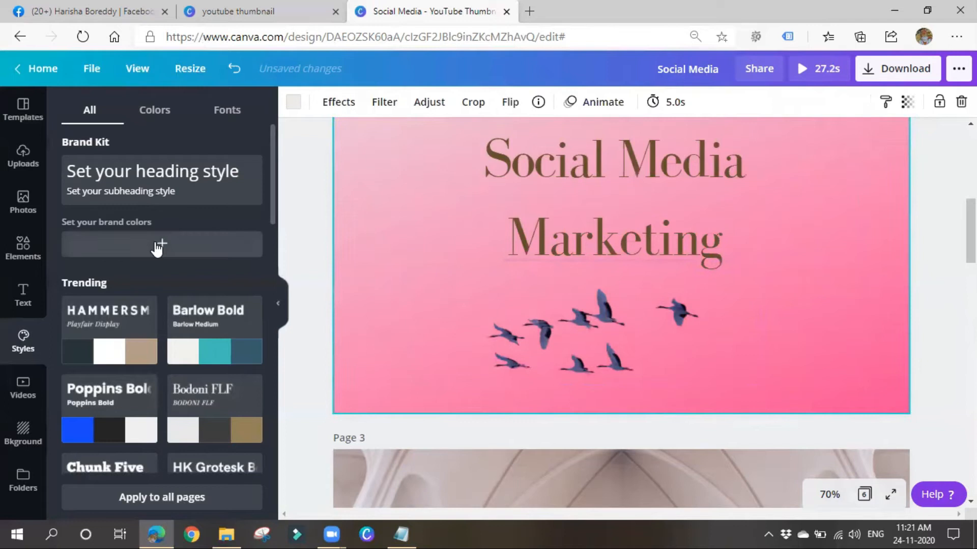
# Step: Add a subheading text block to page 2 and replace its placeholder text with "Hai"
pyautogui.click(23, 295)
pyautogui.click(162, 216)
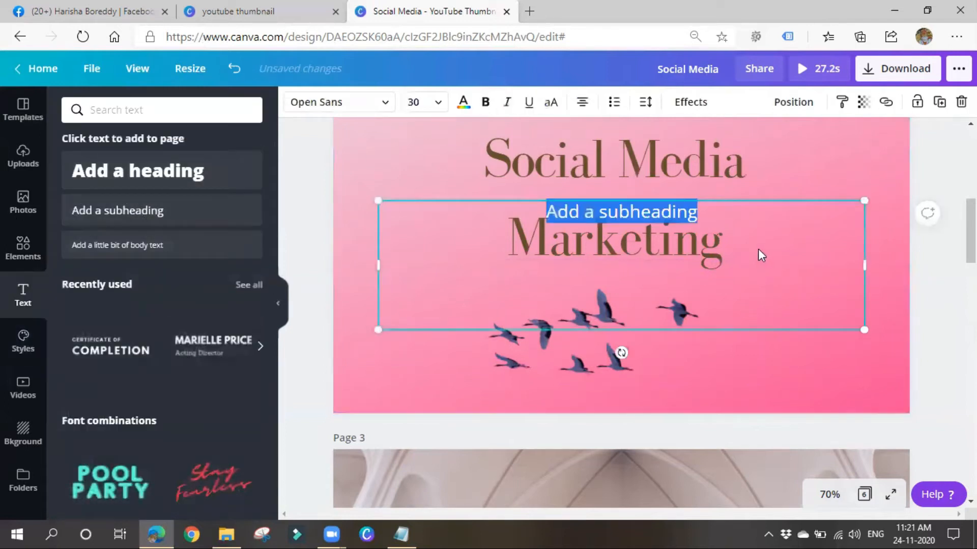
pyautogui.click(590, 288)
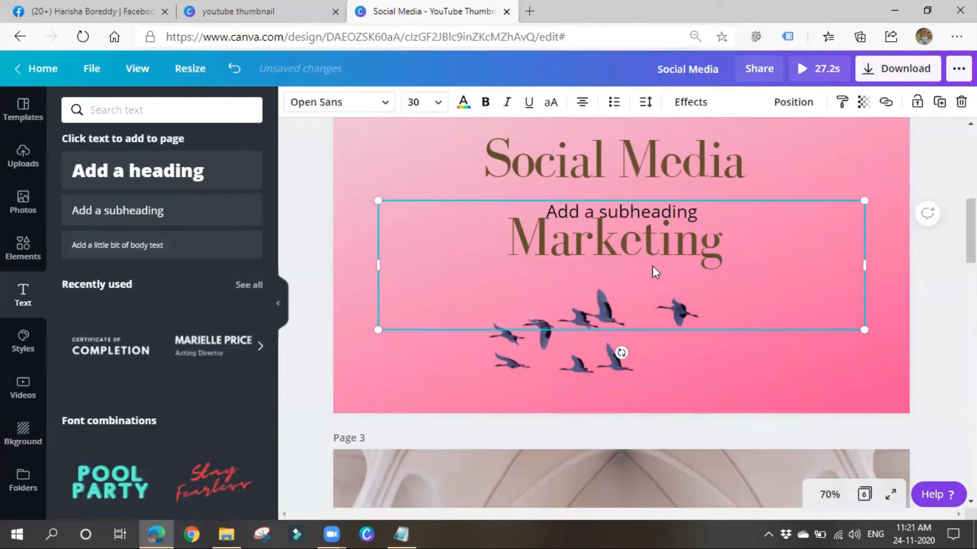
pyautogui.doubleClick(578, 216)
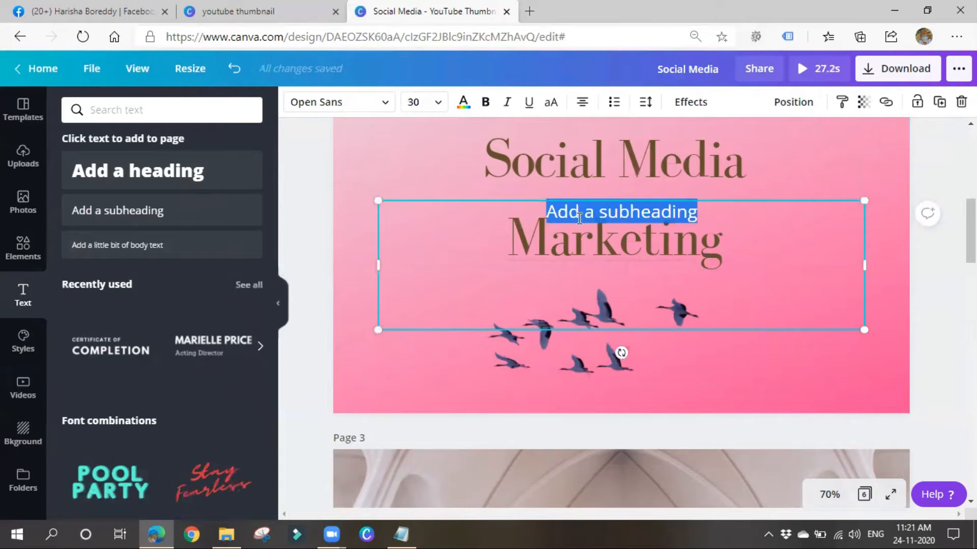
pyautogui.write('Ha')
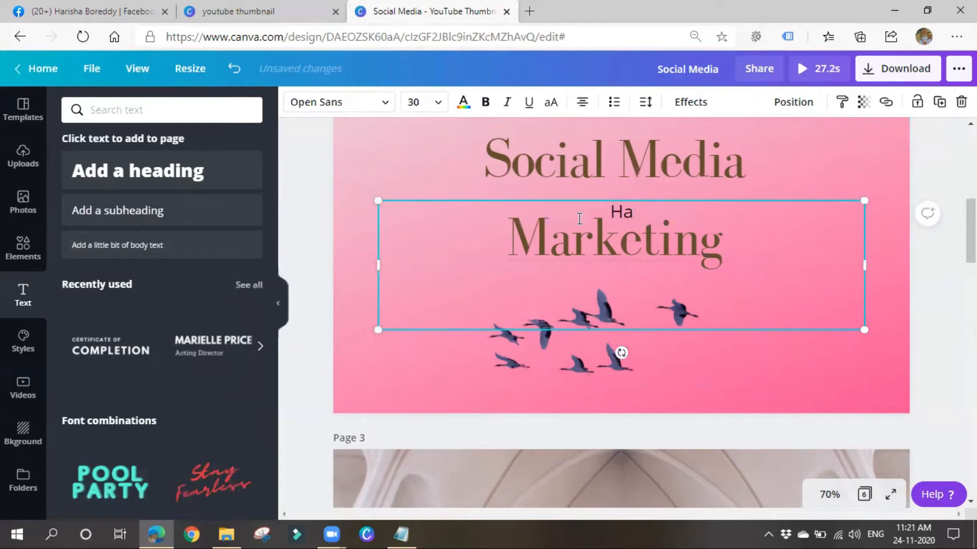
pyautogui.write('i')
# Step: Move the "Hai" text to the lower-right area of page 2 beside the birds and set its font size to 45
pyautogui.click(681, 368)
pyautogui.click(669, 239)
pyautogui.moveTo(787, 324); pyautogui.dragTo(825, 362)
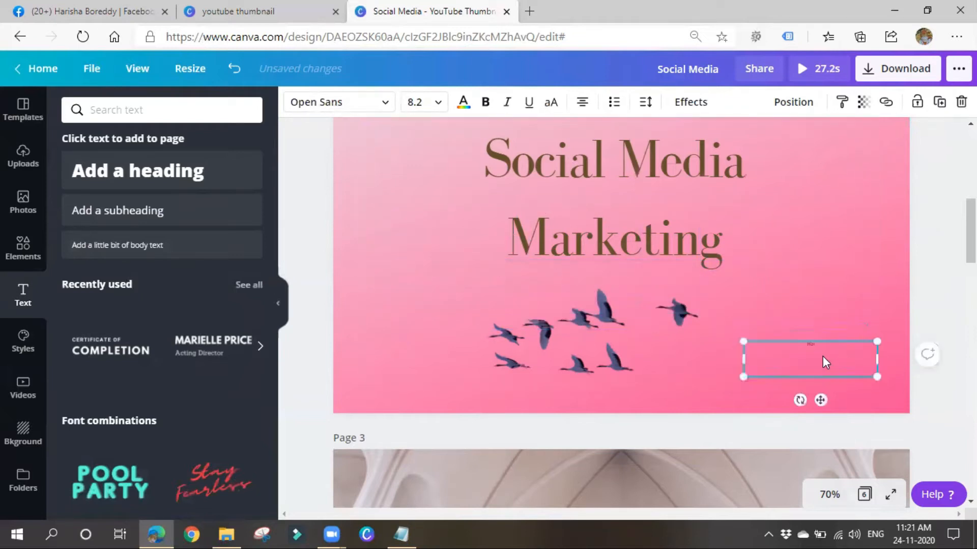
pyautogui.click(425, 99)
pyautogui.press('Return')
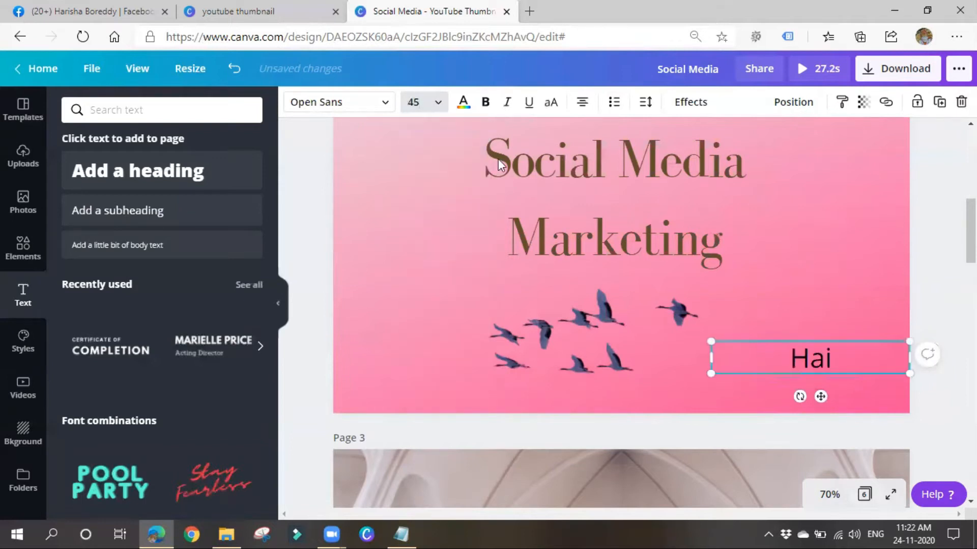
pyautogui.press('Escape')
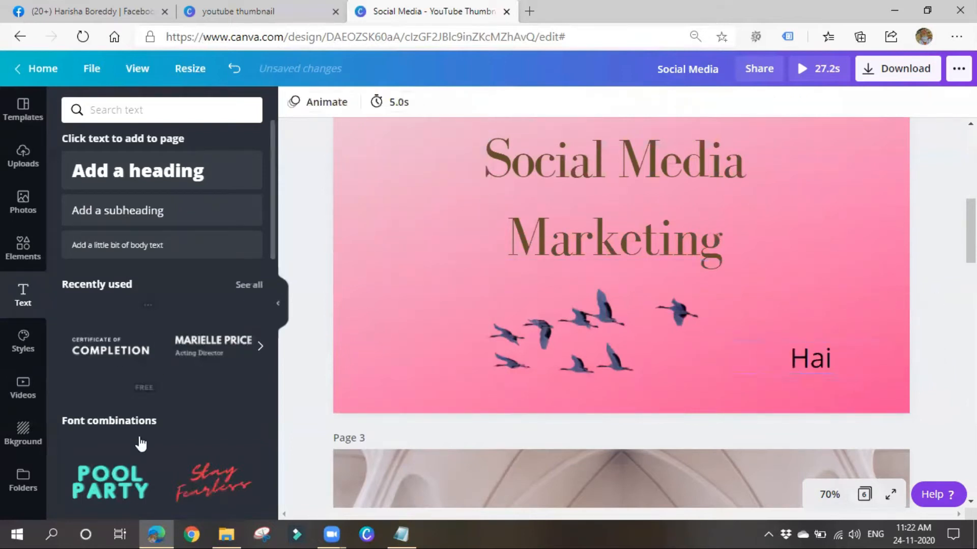
# Step: Apply the Barlow Bold style to page 2 with the new text, and switch it to the Bodoni FLF style
pyautogui.click(22, 349)
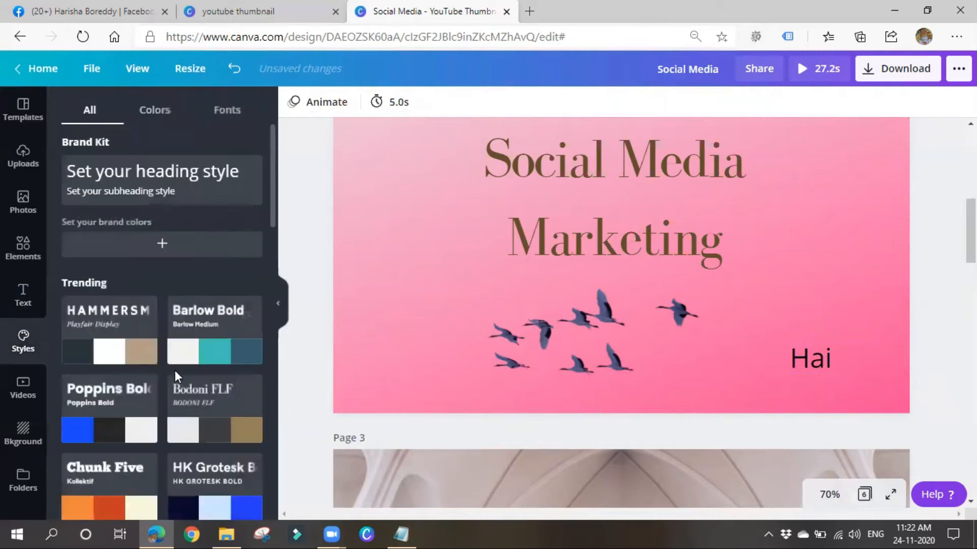
pyautogui.click(214, 334)
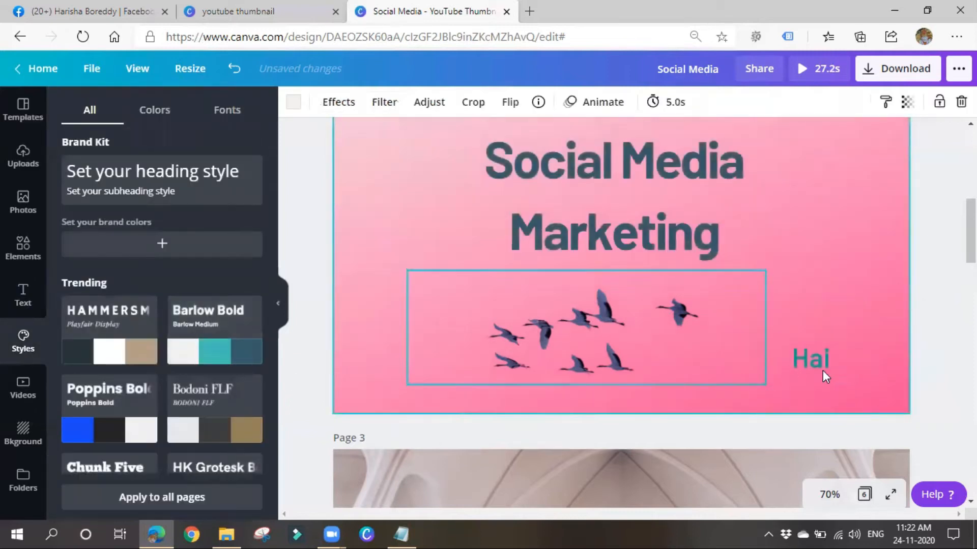
pyautogui.click(225, 406)
pyautogui.scroll(-3, 168, 366)
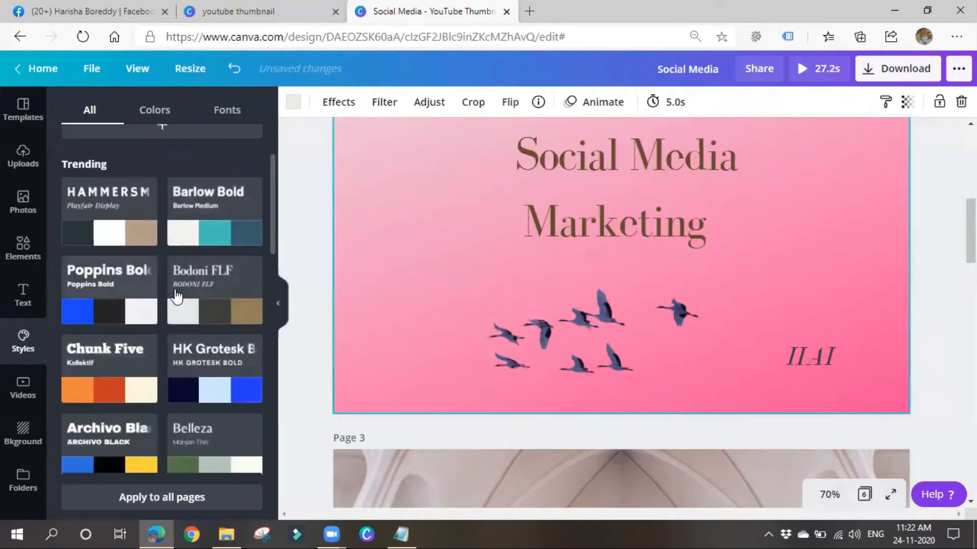
pyautogui.scroll(2, 701, 331)
# Step: Shift the "Social Media Marketing" heading slightly up and left on page 2 and rotate it slightly counterclockwise
pyautogui.click(622, 242)
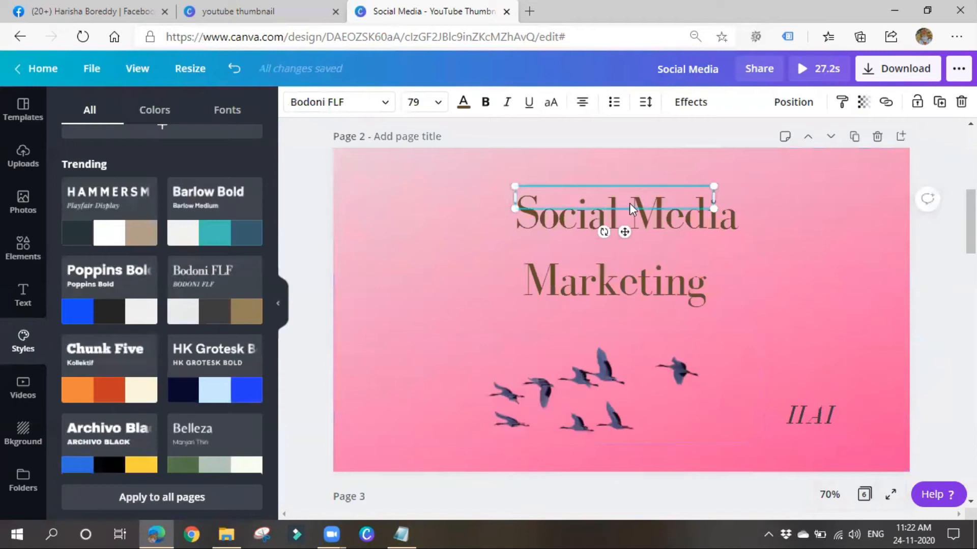
pyautogui.moveTo(613, 234); pyautogui.dragTo(601, 228)
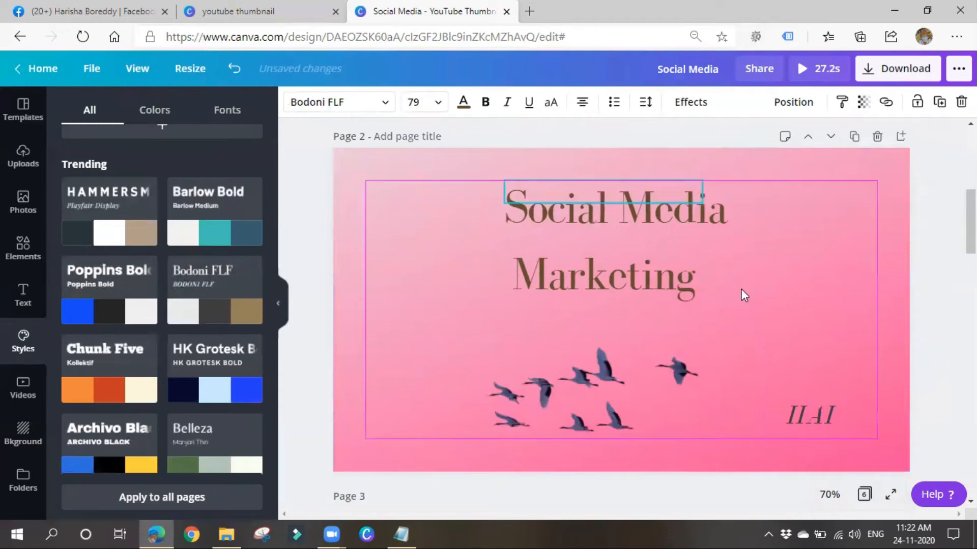
pyautogui.moveTo(593, 227); pyautogui.dragTo(597, 264)
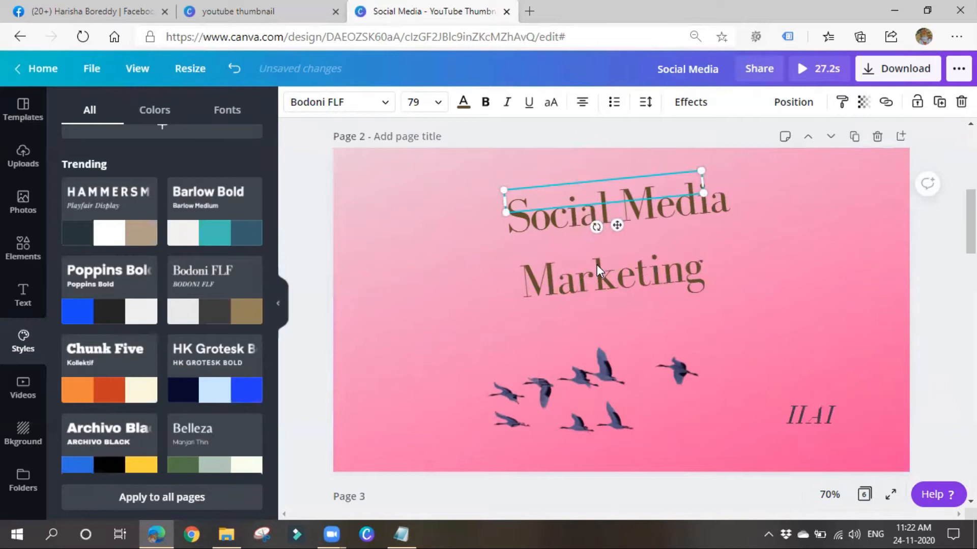
# Step: Add a square shape to page 2 and place it over the left part of the heading and birds
pyautogui.click(23, 248)
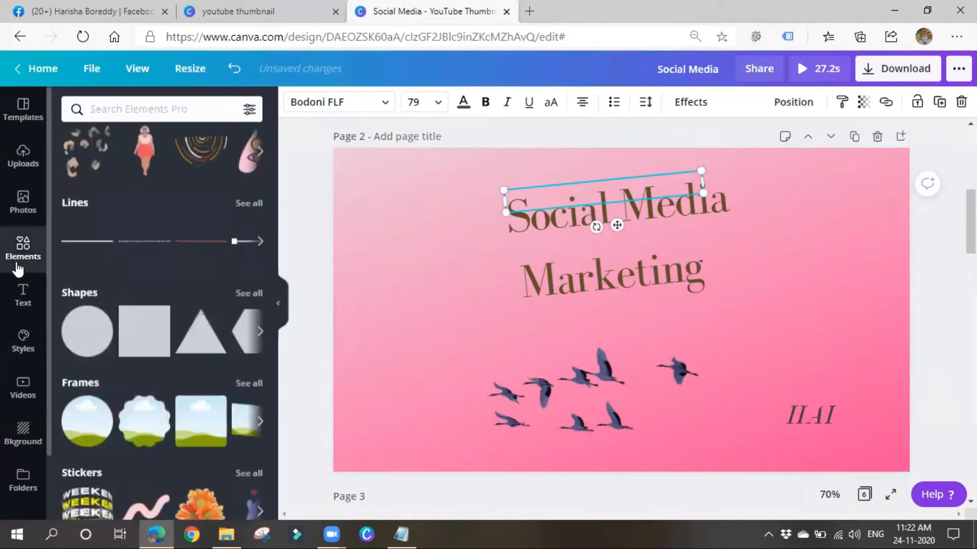
pyautogui.click(144, 331)
pyautogui.moveTo(602, 340); pyautogui.dragTo(484, 346)
# Step: Try the pink squiggle sticker on page 2 and remove it from the page
pyautogui.scroll(-1, 222, 377)
pyautogui.scroll(-2, 222, 378)
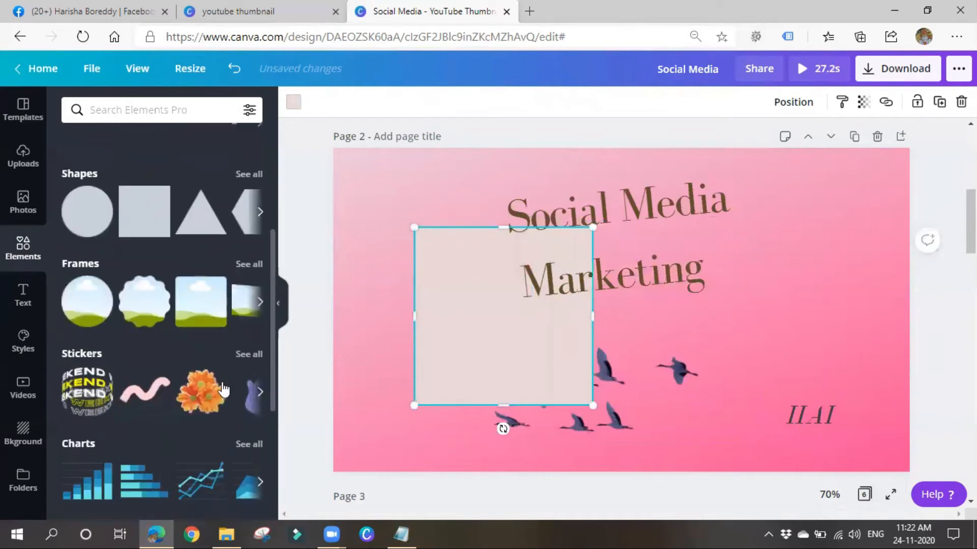
pyautogui.click(144, 392)
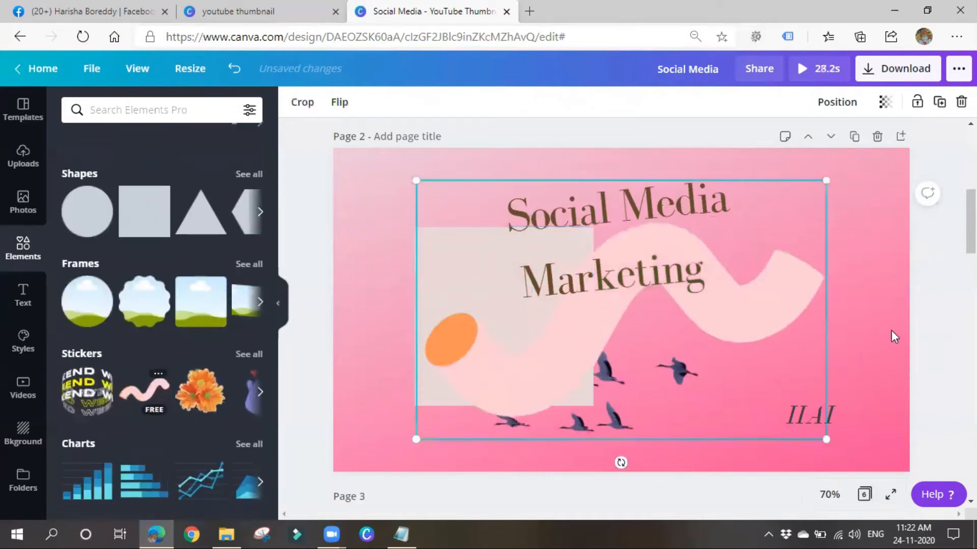
pyautogui.moveTo(636, 322); pyautogui.dragTo(70, 307)
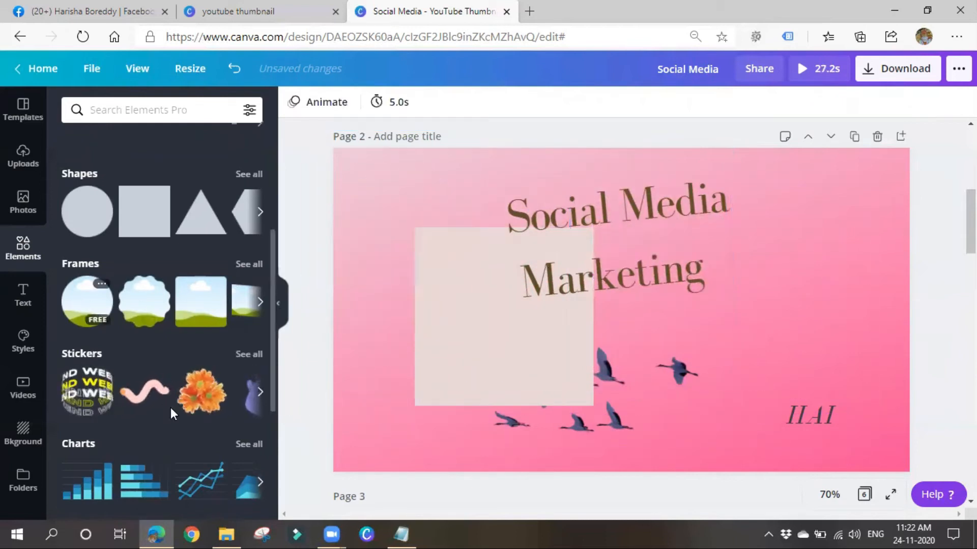
# Step: Browse the charts, grids, gradients and illustration collections among the elements, and remove the square from page 2
pyautogui.scroll(-5, 170, 408)
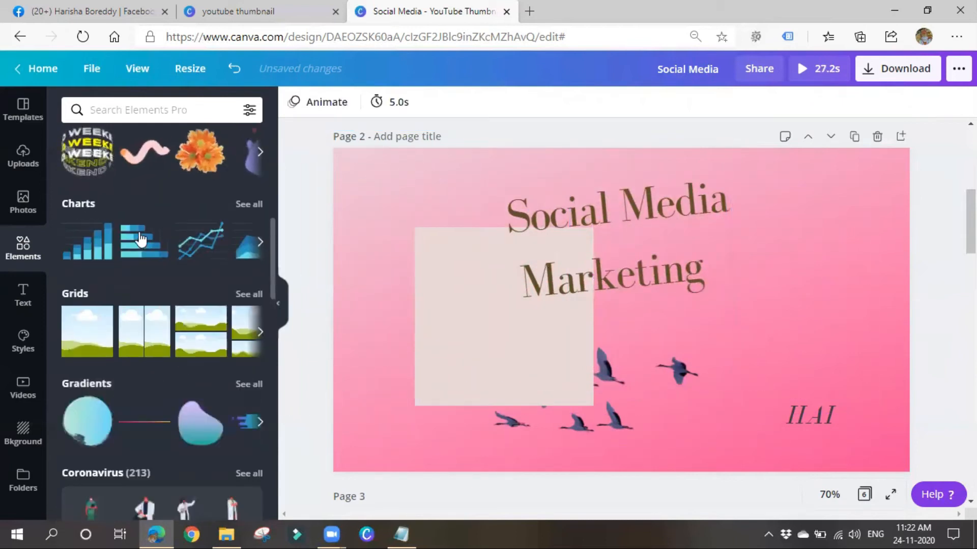
pyautogui.scroll(-3, 130, 250)
pyautogui.scroll(-3, 130, 250)
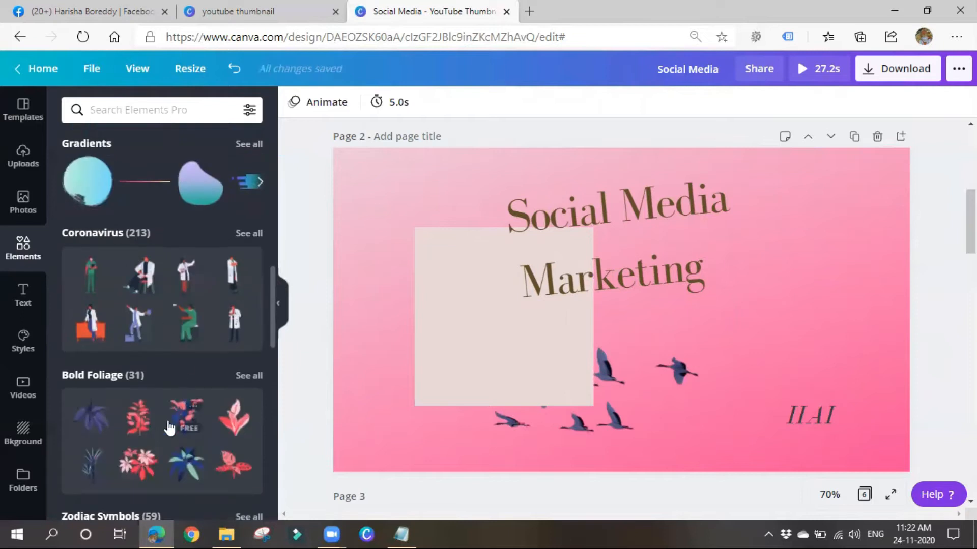
pyautogui.scroll(-10, 211, 402)
pyautogui.scroll(3, 139, 440)
pyautogui.scroll(-6, 139, 438)
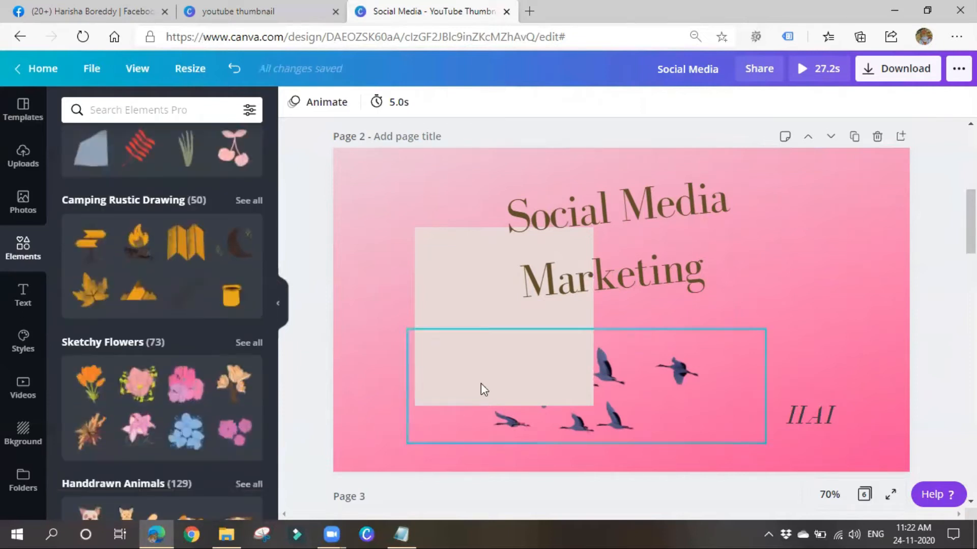
pyautogui.moveTo(485, 368); pyautogui.dragTo(204, 315)
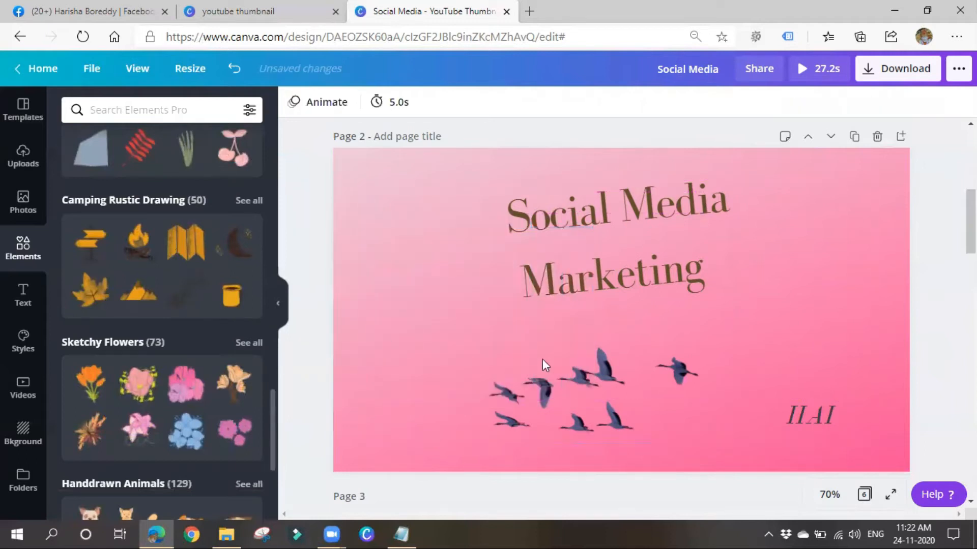
# Step: Go to the last page of the design and examine the additional Canva apps and integrations
pyautogui.scroll(-15, 645, 381)
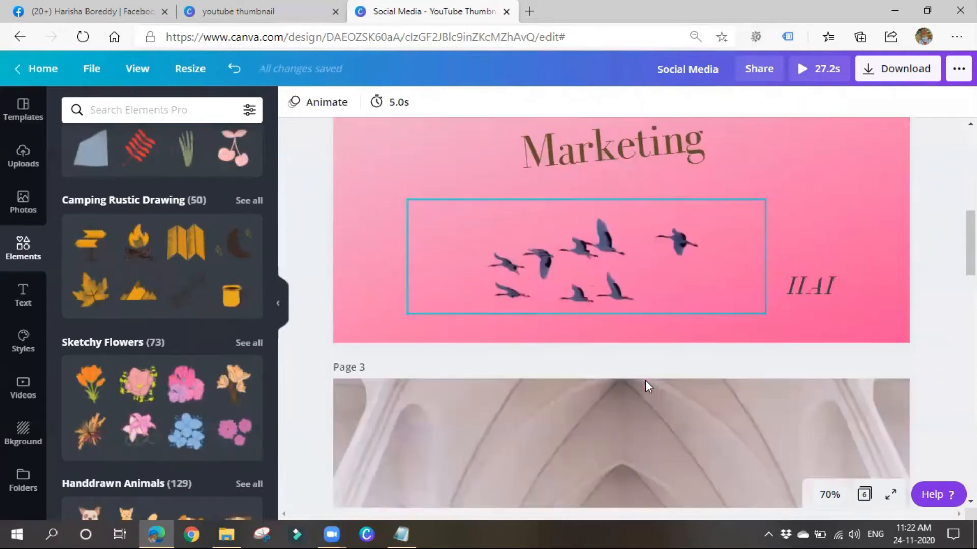
pyautogui.scroll(-5, 629, 433)
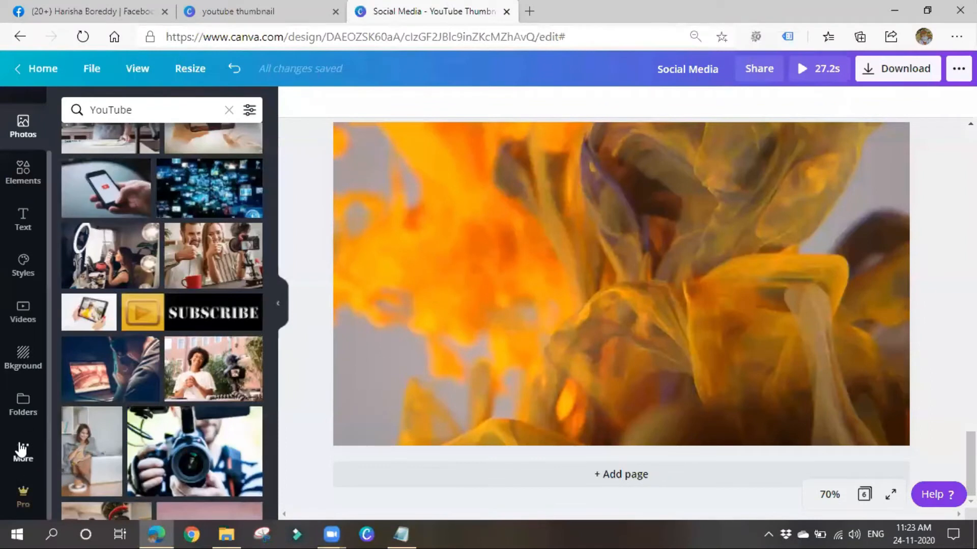
pyautogui.click(21, 450)
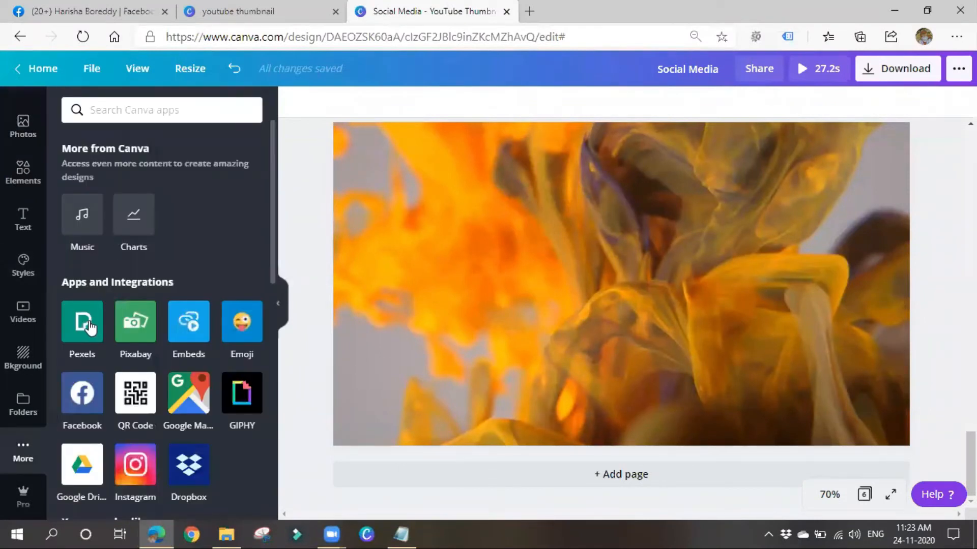
pyautogui.scroll(-2, 226, 466)
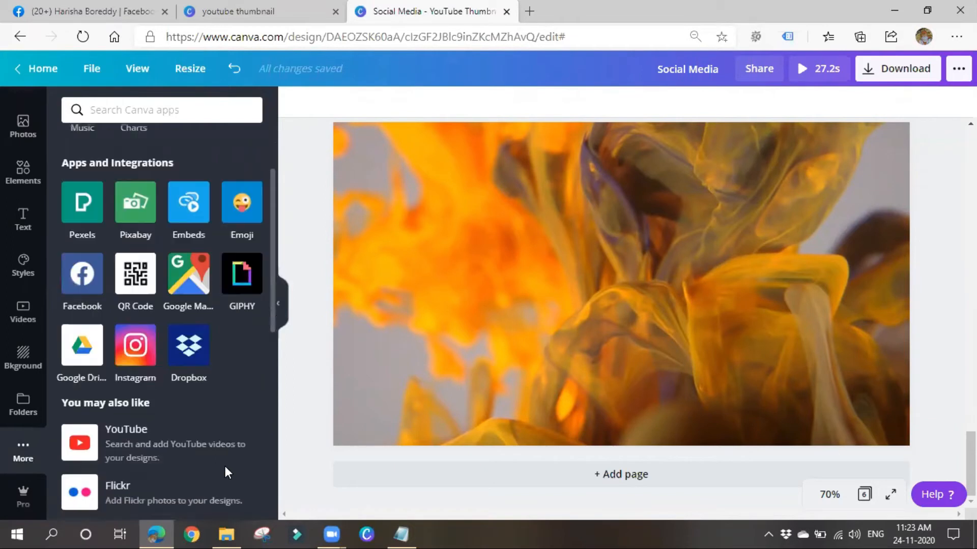
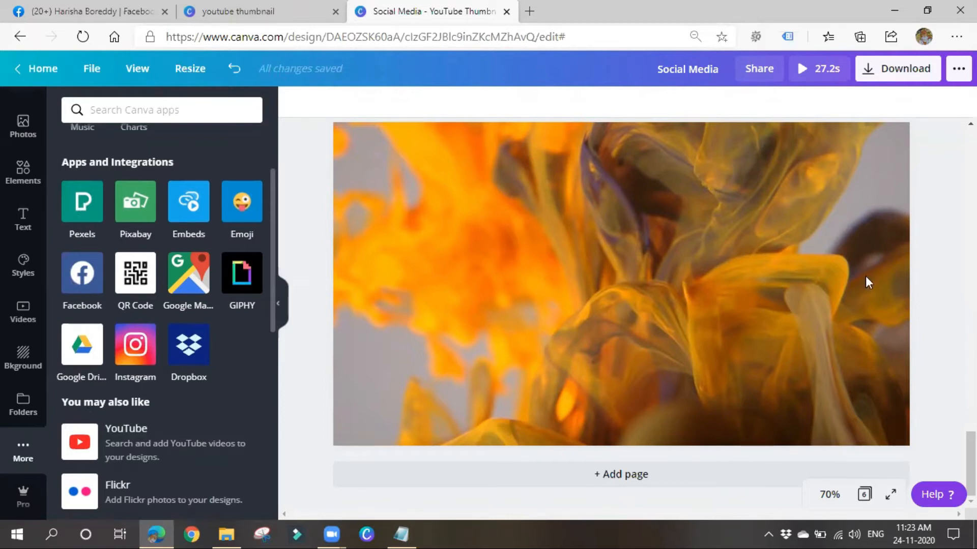
# Step: Open a new browser tab and, in the Notepad class notes, append "pexels, pixabay" to the Image line
pyautogui.click(530, 11)
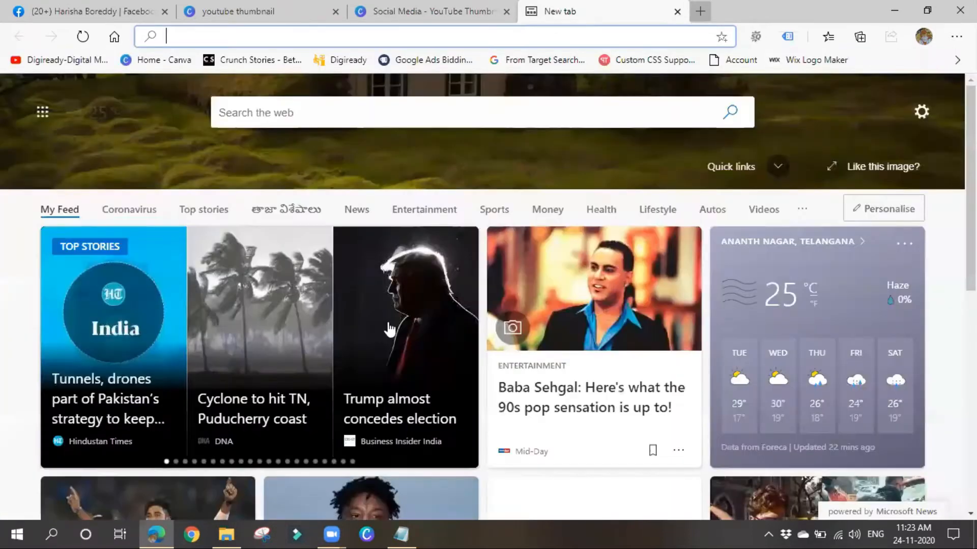
pyautogui.click(401, 534)
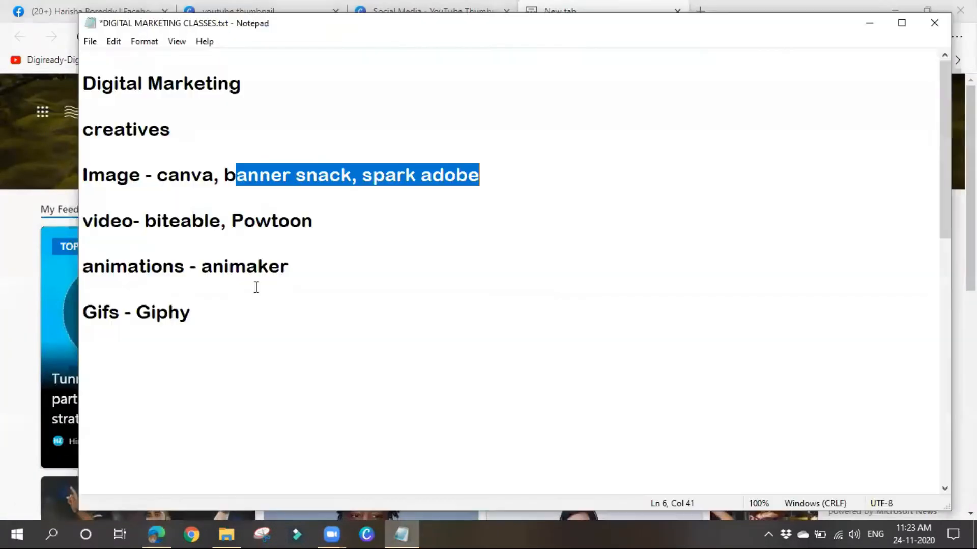
pyautogui.click(569, 166)
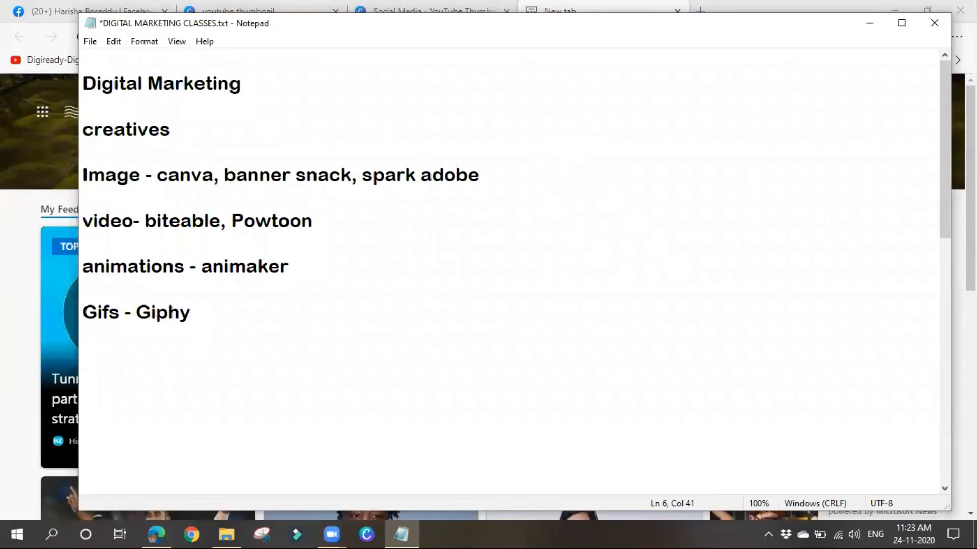
pyautogui.write('pe')
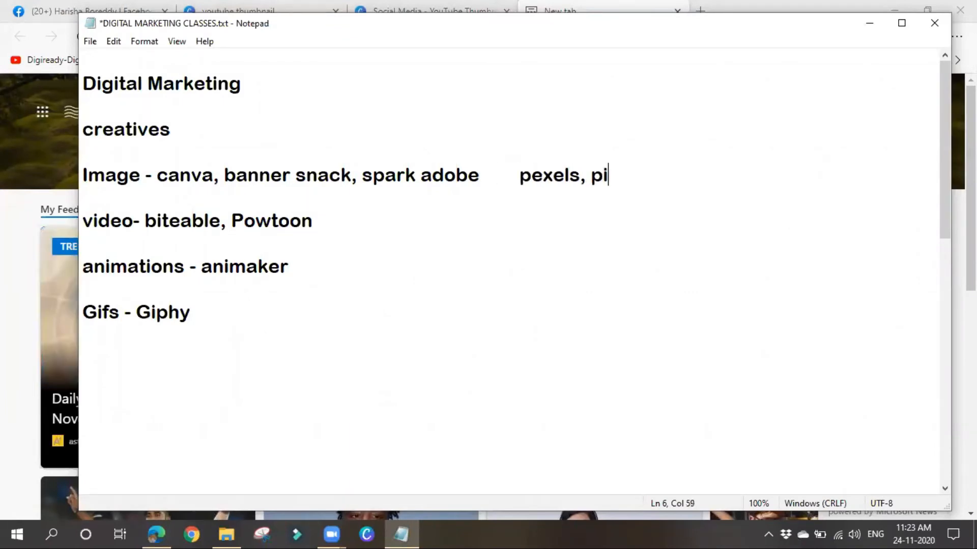
pyautogui.write('xels, pixabay')
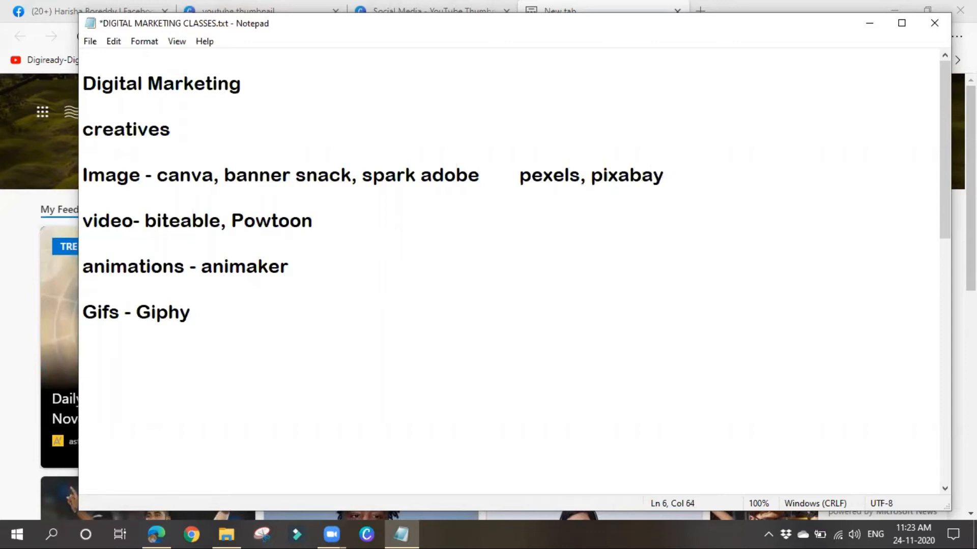
pyautogui.click(868, 22)
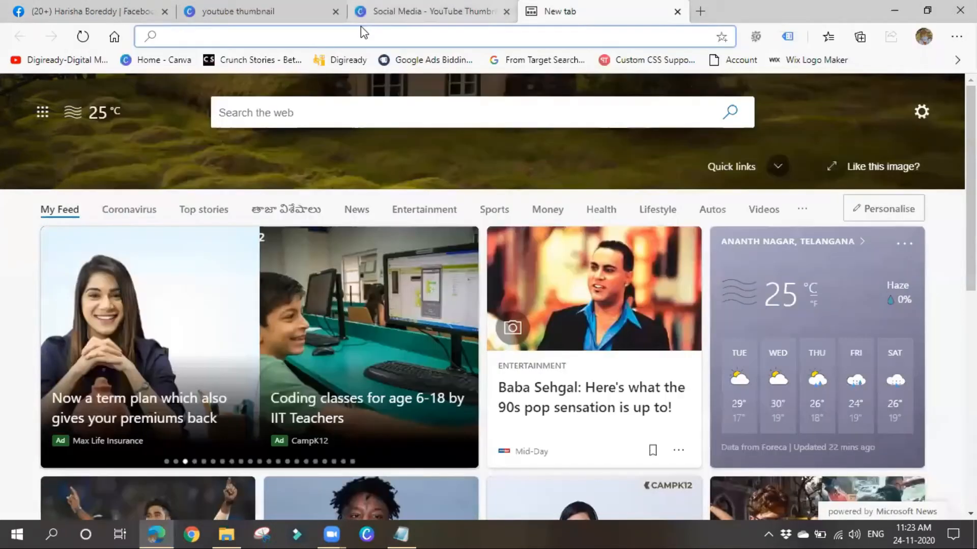
# Step: Search the web for "pixabay" in the new browser tab and open the Pixabay website
pyautogui.write('pixabay')
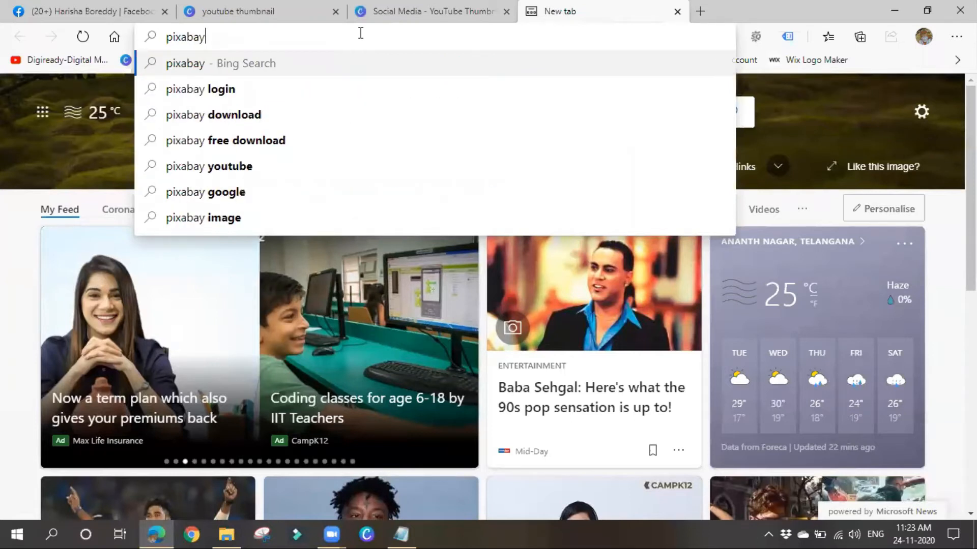
pyautogui.press('Return')
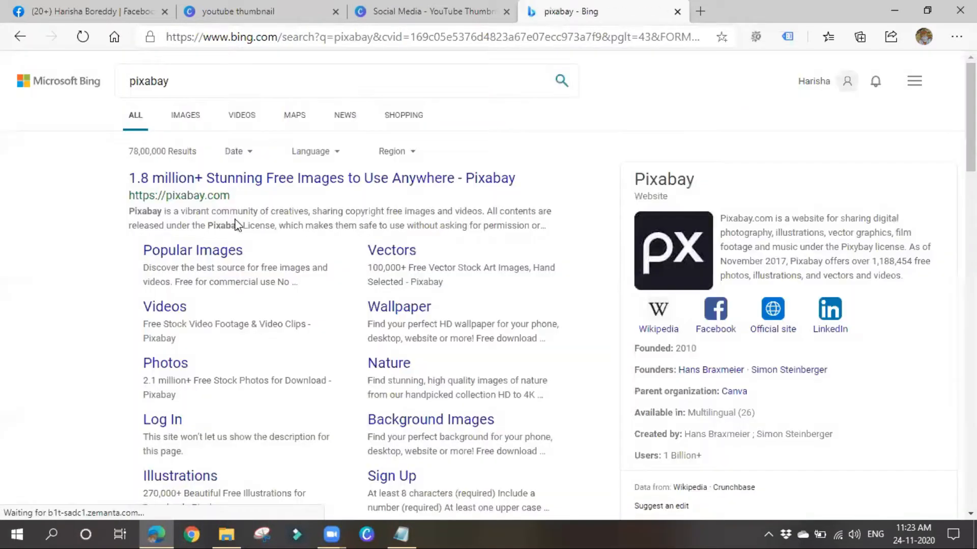
pyautogui.click(246, 188)
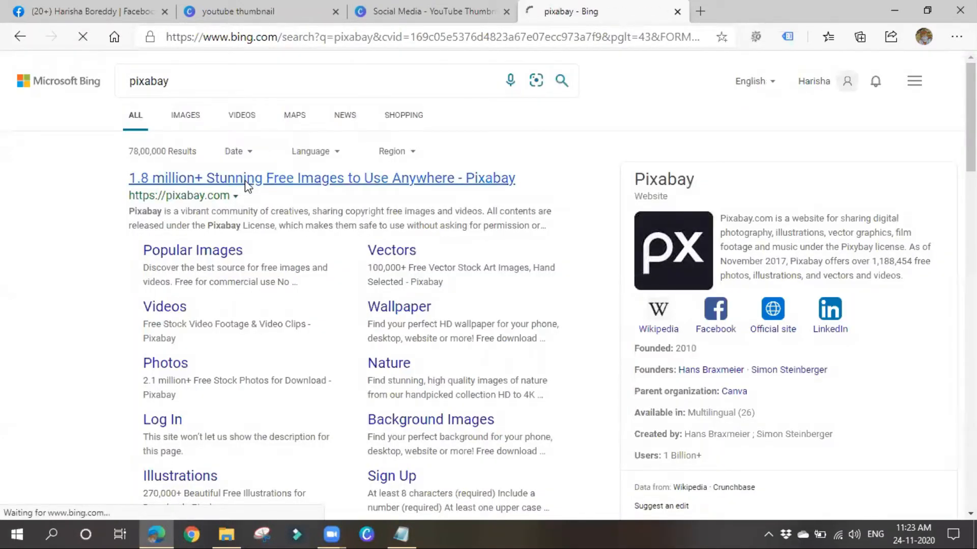
# Step: Look through the image gallery on the Pixabay home page and search the site for "hospitals"
pyautogui.scroll(-2, 312, 413)
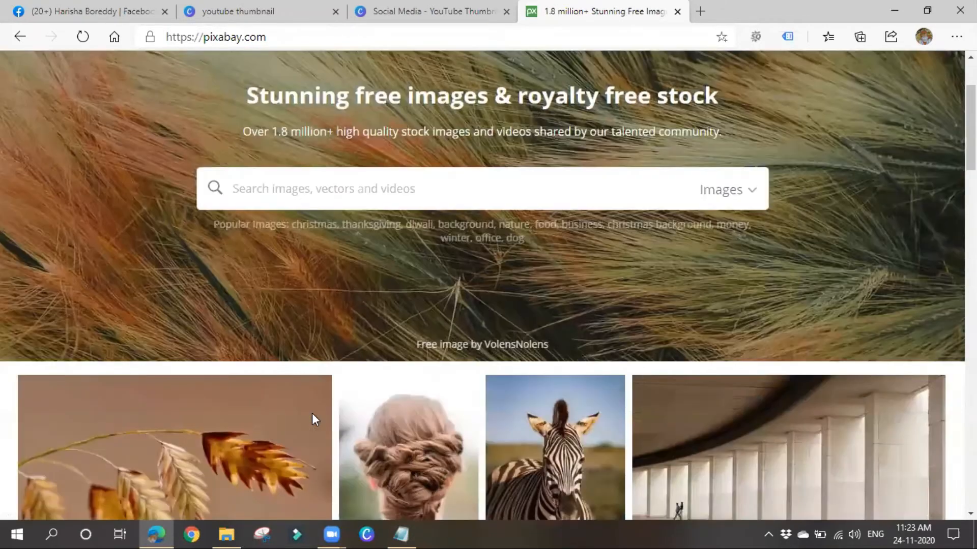
pyautogui.scroll(-5, 314, 418)
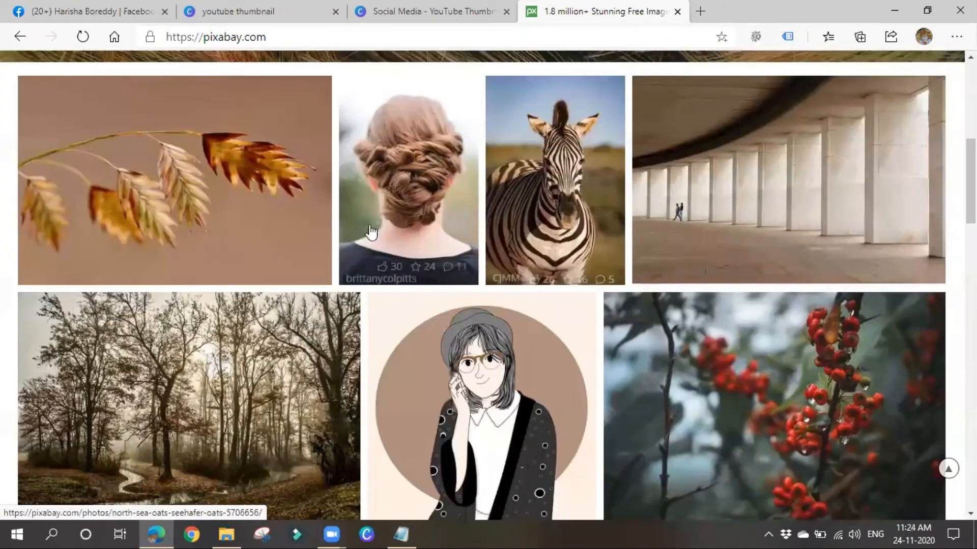
pyautogui.scroll(-9, 272, 386)
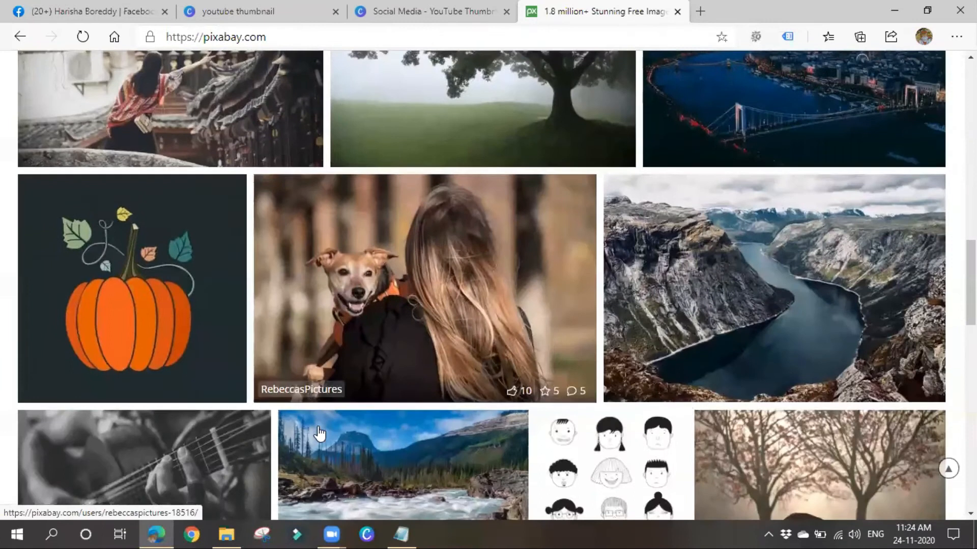
pyautogui.scroll(16, 320, 434)
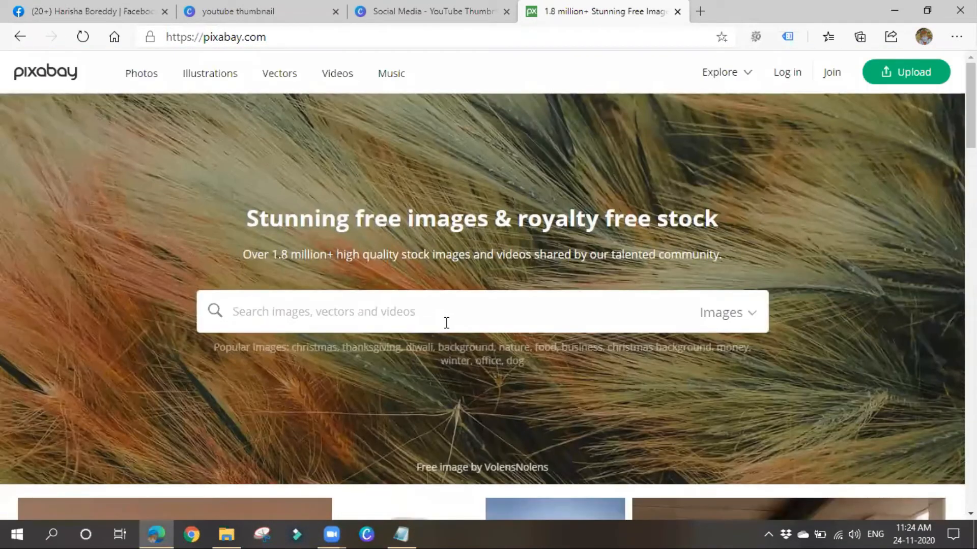
pyautogui.write('hospitals')
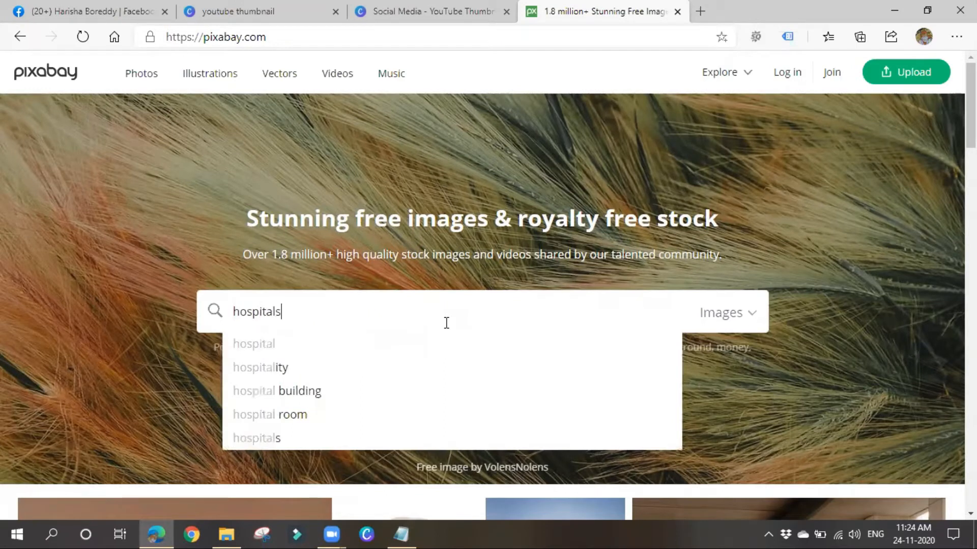
pyautogui.press('Return')
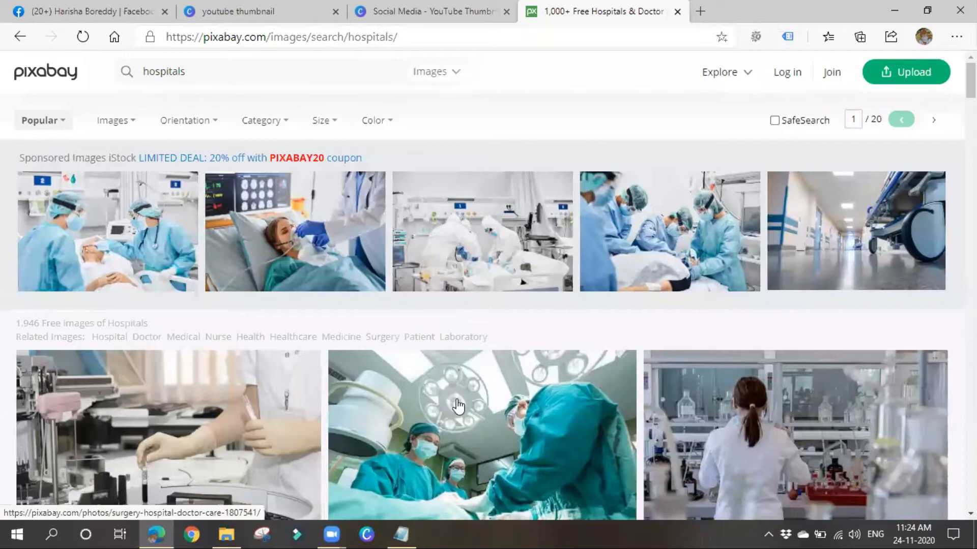
pyautogui.scroll(-3, 458, 405)
pyautogui.scroll(3, 234, 364)
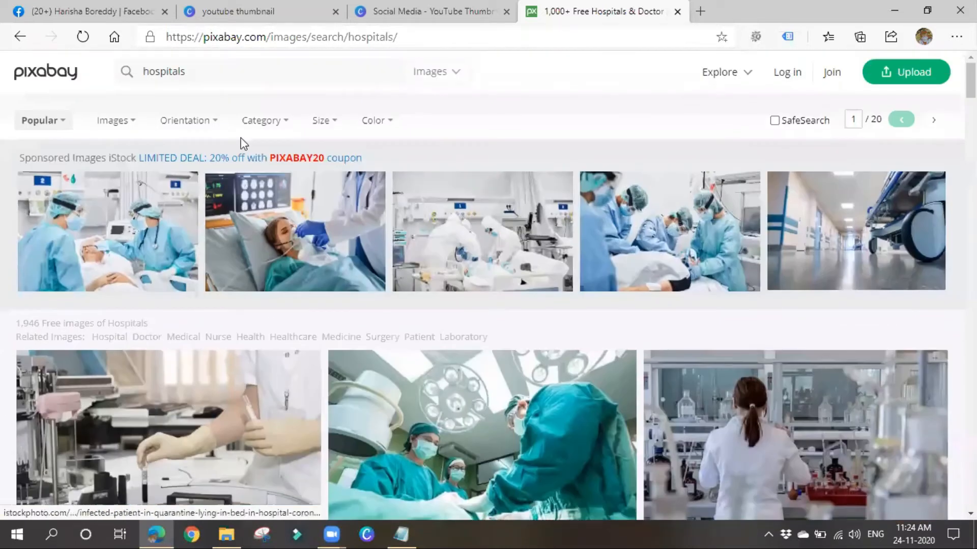
# Step: Replace the Pixabay search term with "puppy" and view the matching images
pyautogui.doubleClick(229, 78)
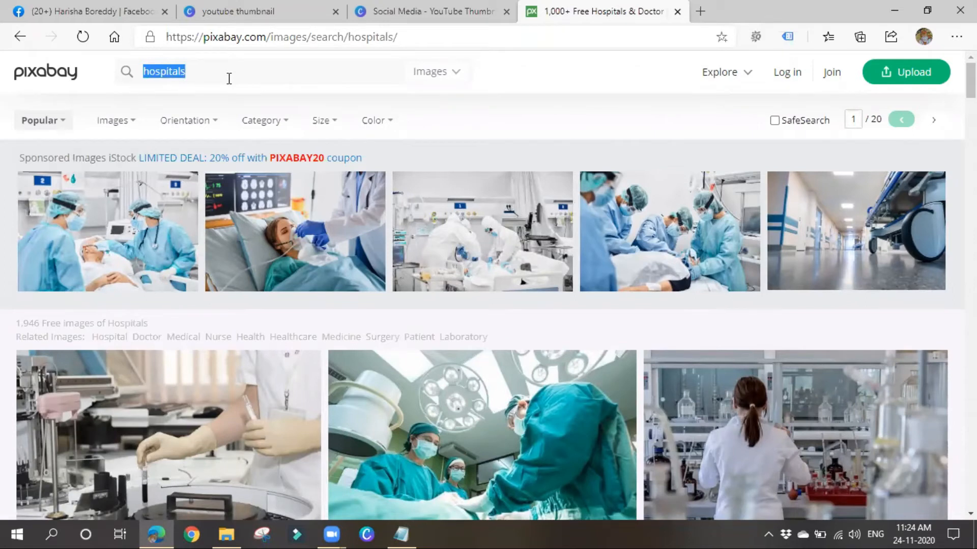
pyautogui.write('pupp')
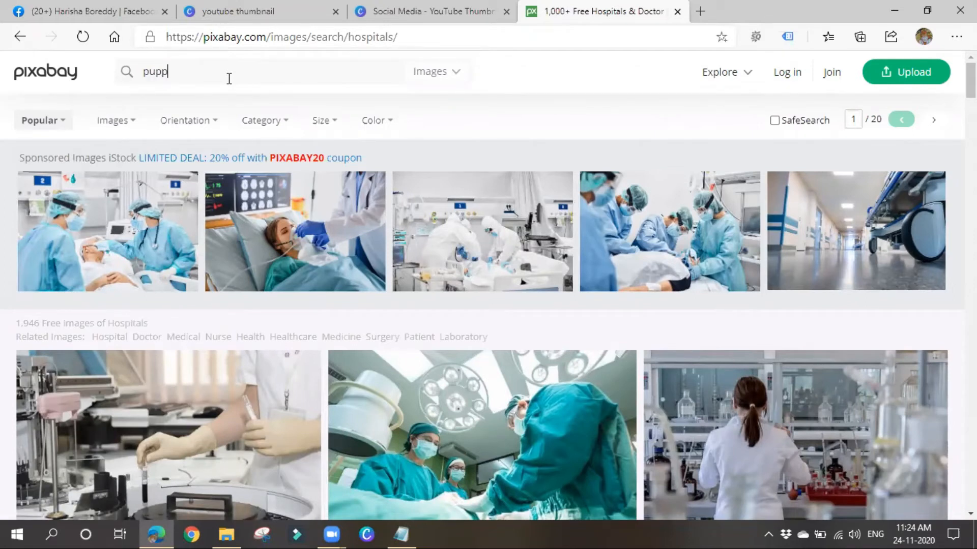
pyautogui.write('y')
pyautogui.press('Return')
pyautogui.scroll(-2, 772, 315)
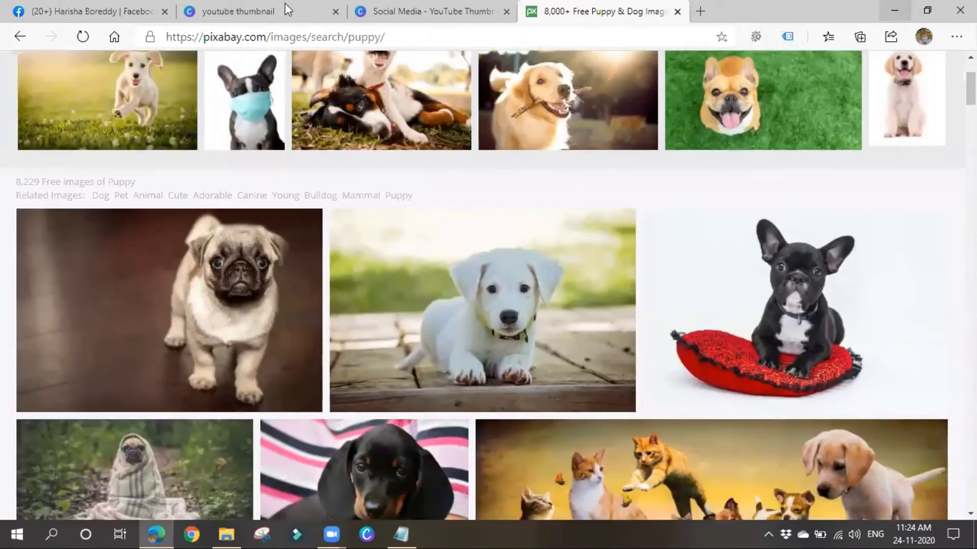
# Step: Switch to Facebook, open the home feed and examine the post with the sleeping puppy photo
pyautogui.click(73, 11)
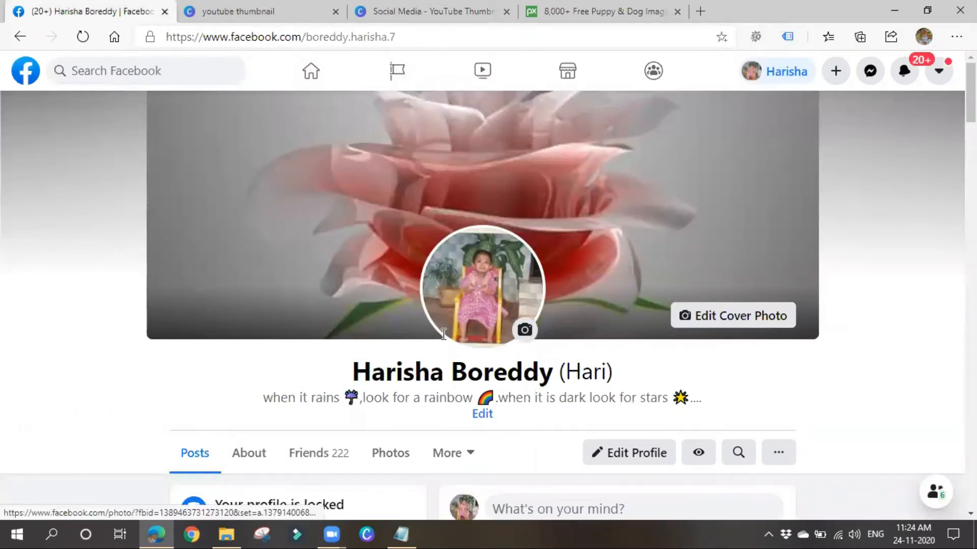
pyautogui.scroll(-2, 235, 325)
pyautogui.scroll(2, 384, 320)
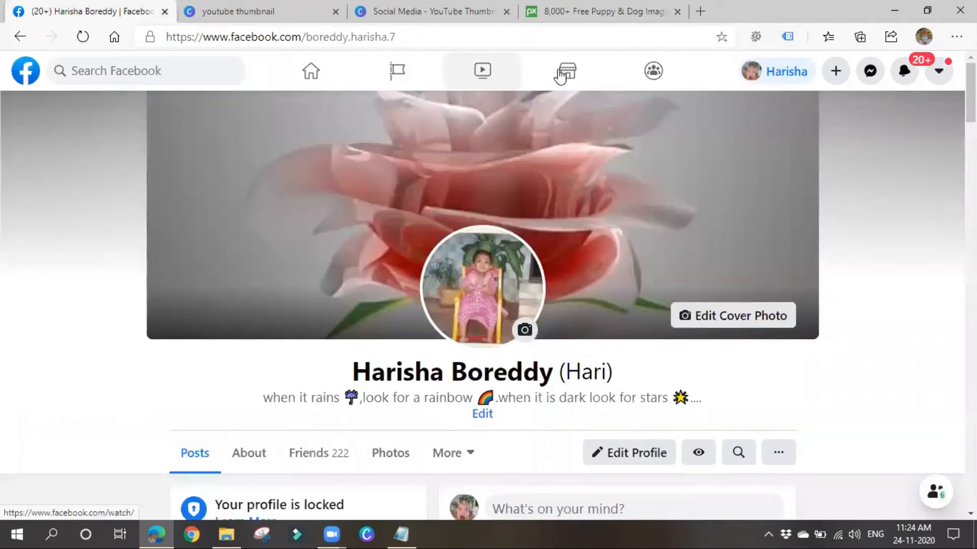
pyautogui.click(301, 74)
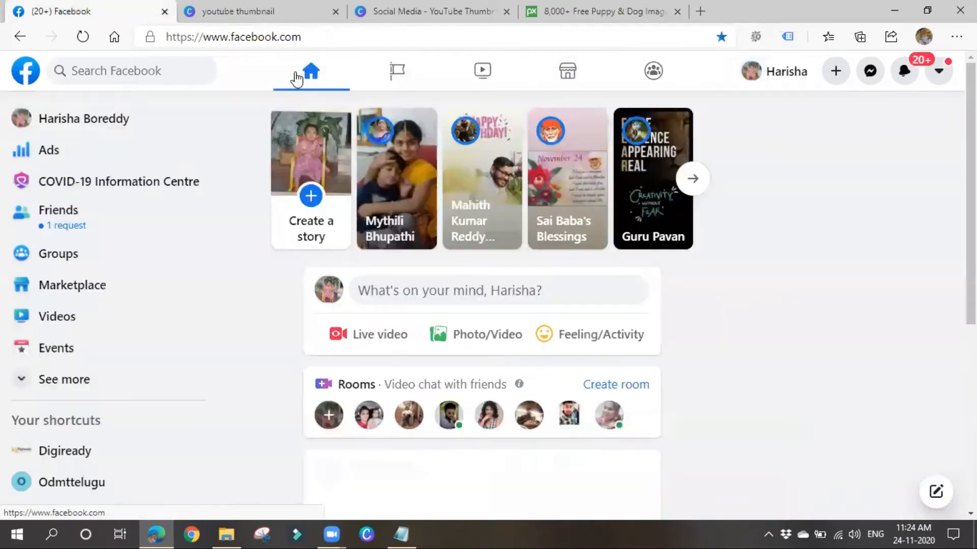
pyautogui.scroll(-2, 370, 306)
pyautogui.scroll(-6, 371, 394)
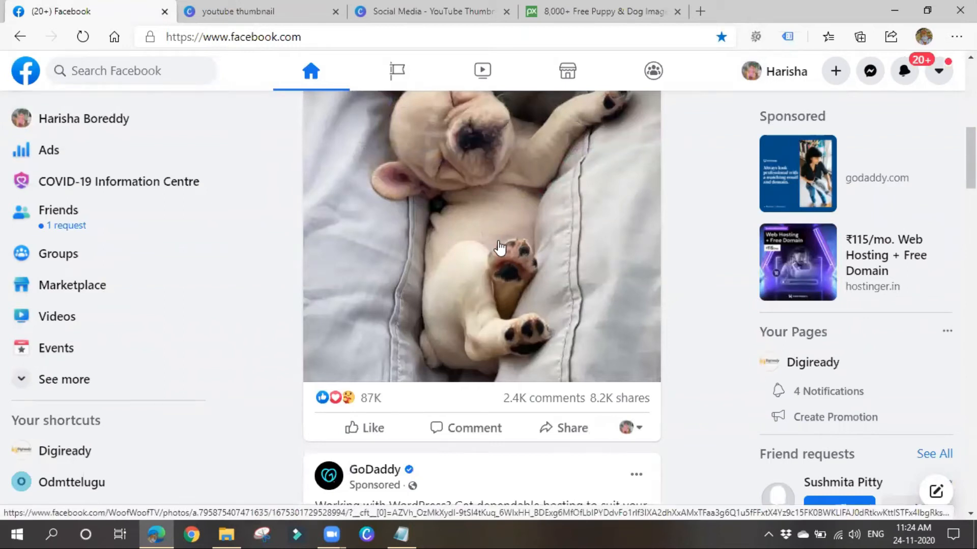
pyautogui.scroll(1, 508, 331)
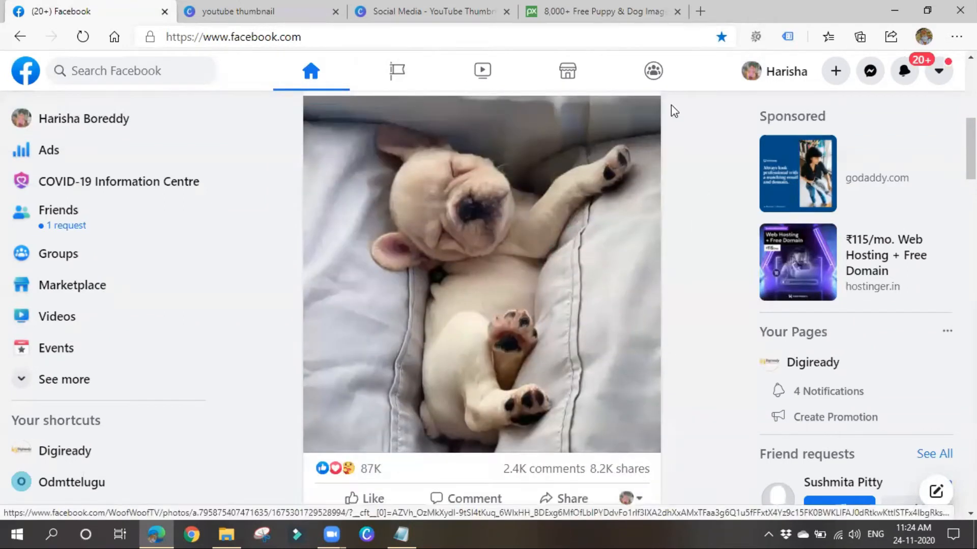
# Step: Return to the Pixabay puppy results and browse the free images further down the page
pyautogui.click(629, 7)
pyautogui.scroll(3, 414, 327)
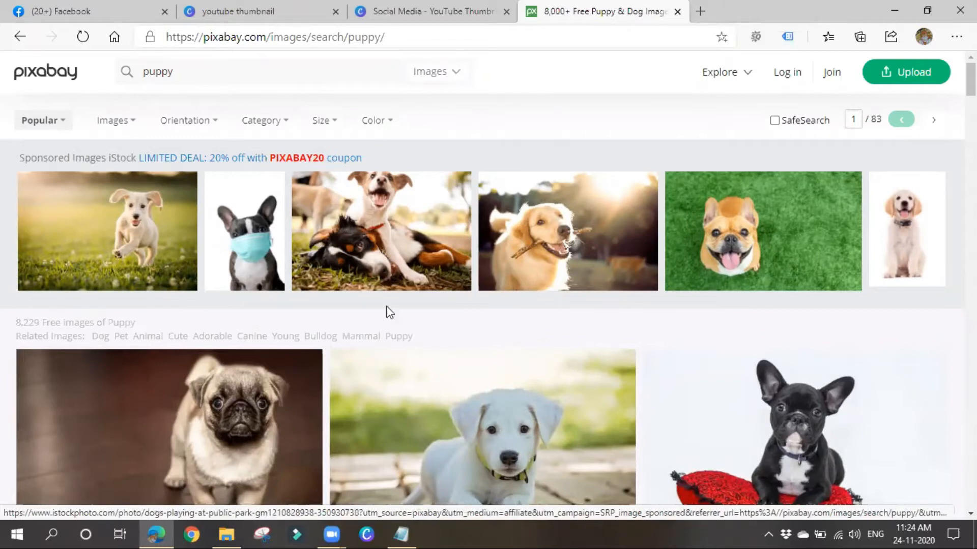
pyautogui.scroll(-4, 388, 308)
pyautogui.scroll(-4, 389, 305)
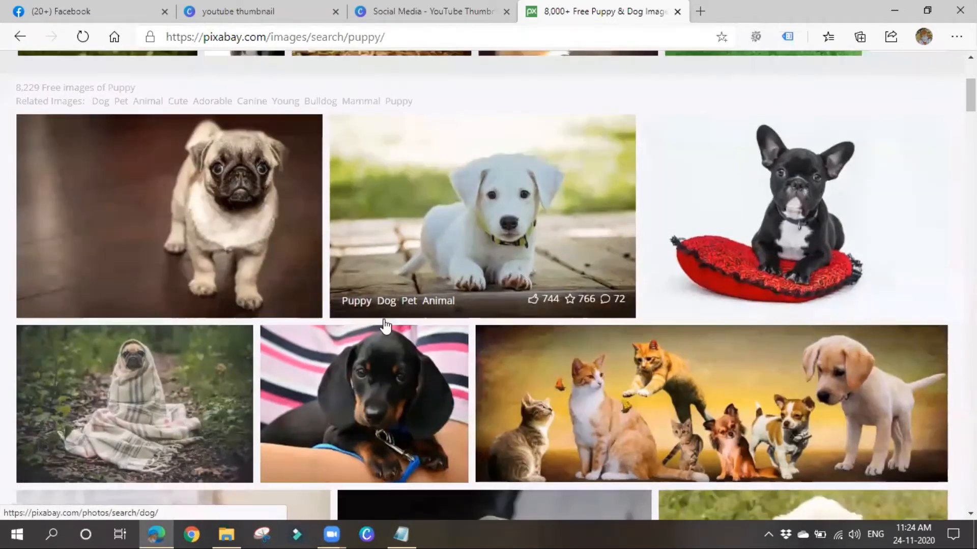
pyautogui.scroll(-4, 386, 326)
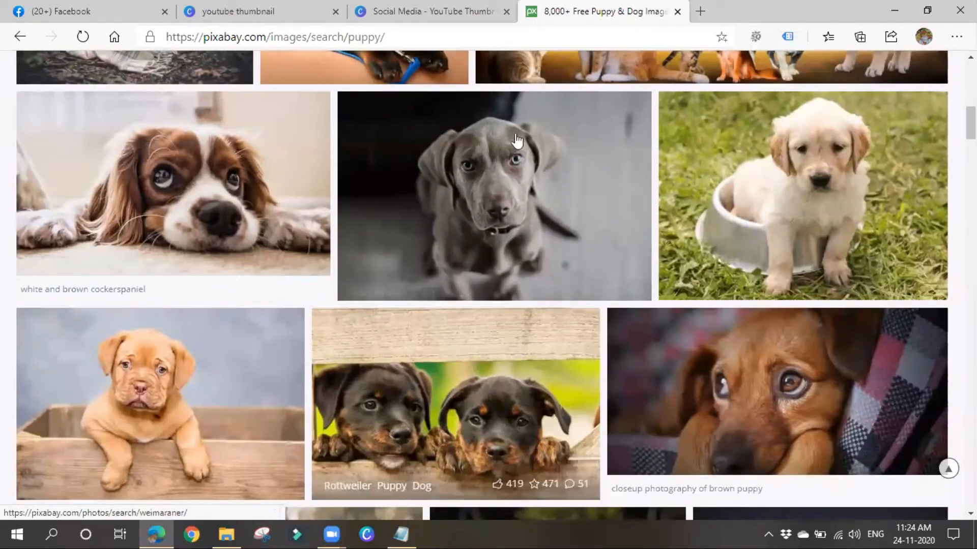
# Step: Switch back to the Canva YouTube thumbnail design and search its photos for "puppies"
pyautogui.click(460, 3)
pyautogui.scroll(2, 88, 321)
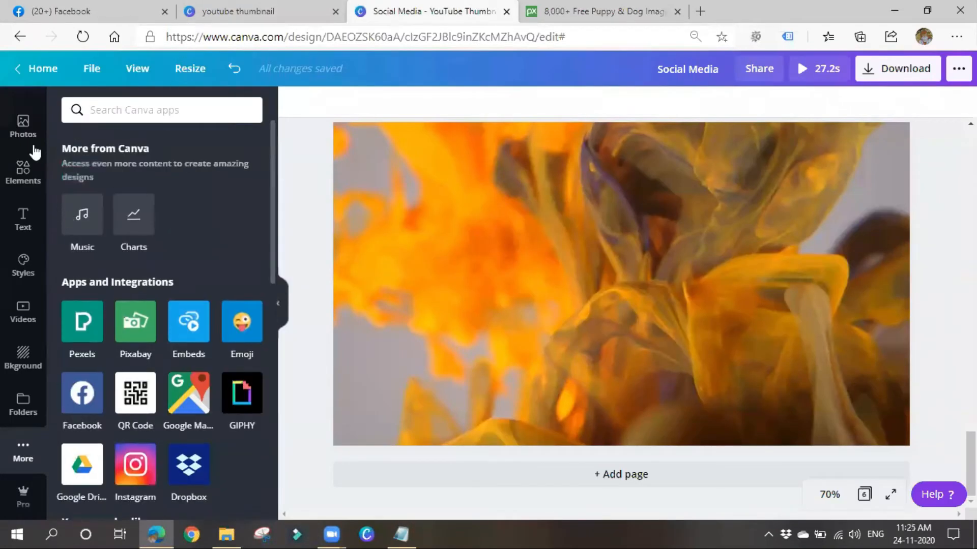
pyautogui.click(23, 126)
pyautogui.click(138, 111)
pyautogui.hotkey('ctrl', 'a')
pyautogui.write('puppie')
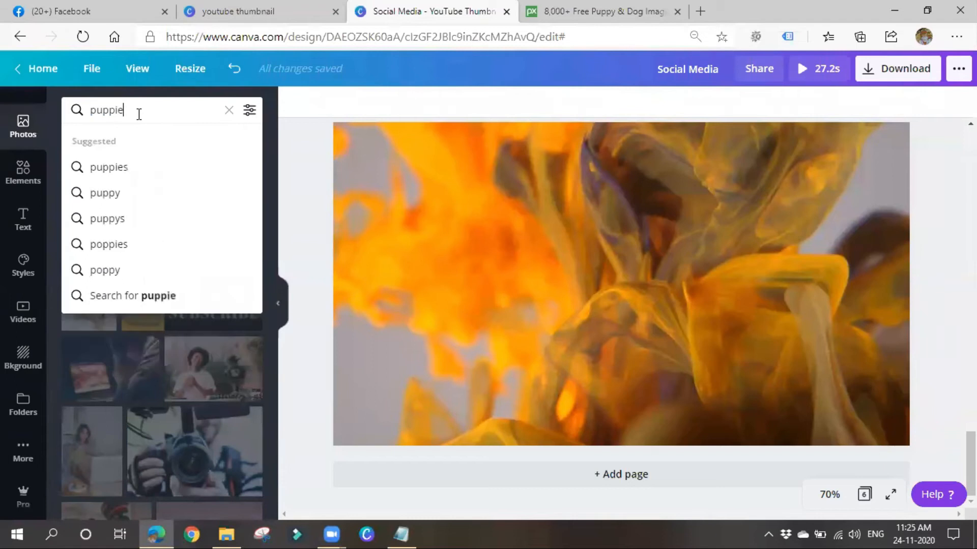
pyautogui.press('Return')
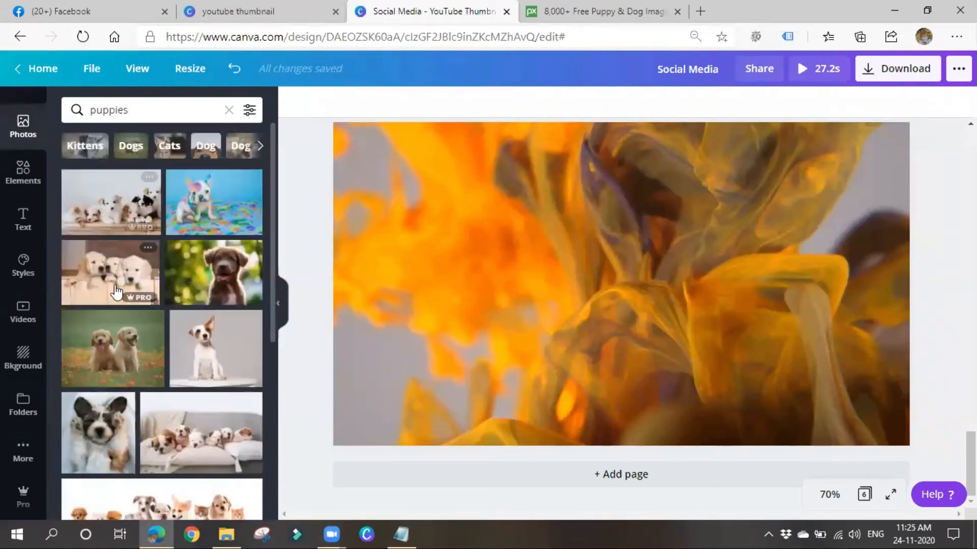
# Step: Insert the photo of three puppies leaning over a wooden fence and move it onto a newly added blank page
pyautogui.click(121, 269)
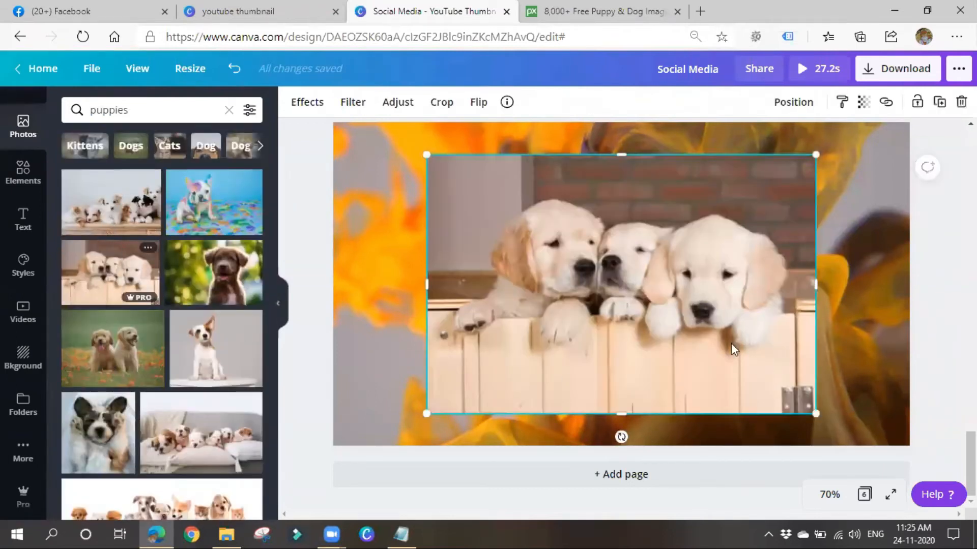
pyautogui.click(652, 480)
pyautogui.scroll(4, 622, 342)
pyautogui.moveTo(592, 203); pyautogui.dragTo(569, 526)
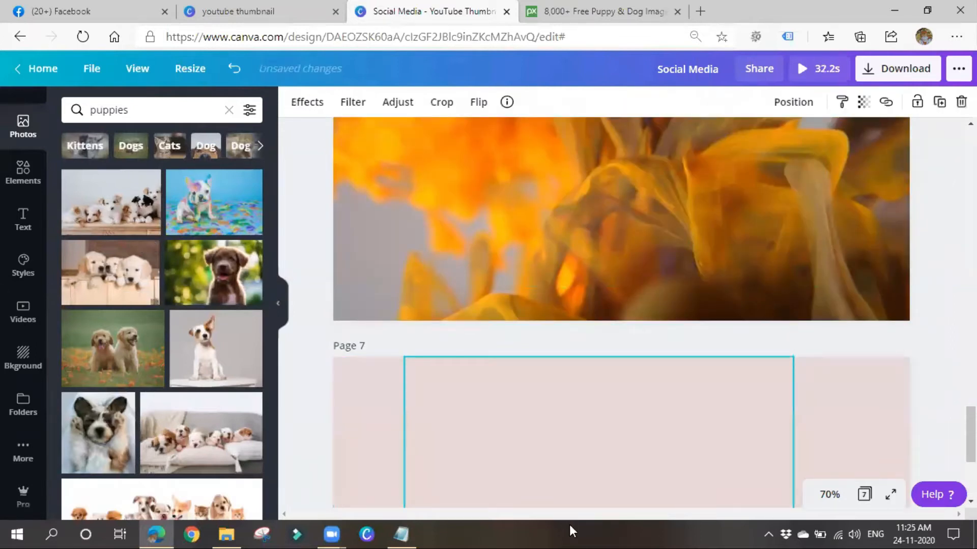
pyautogui.scroll(-2, 533, 385)
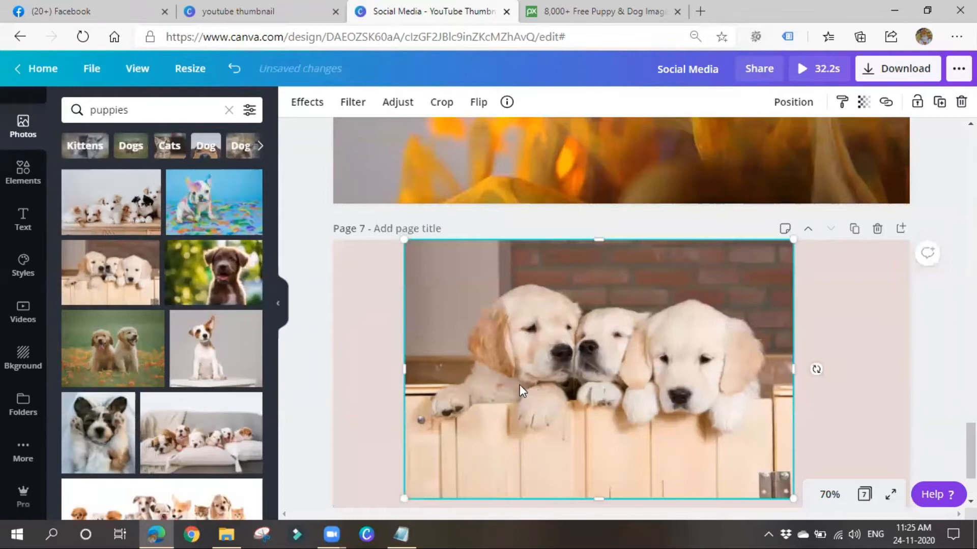
pyautogui.scroll(-2, 525, 395)
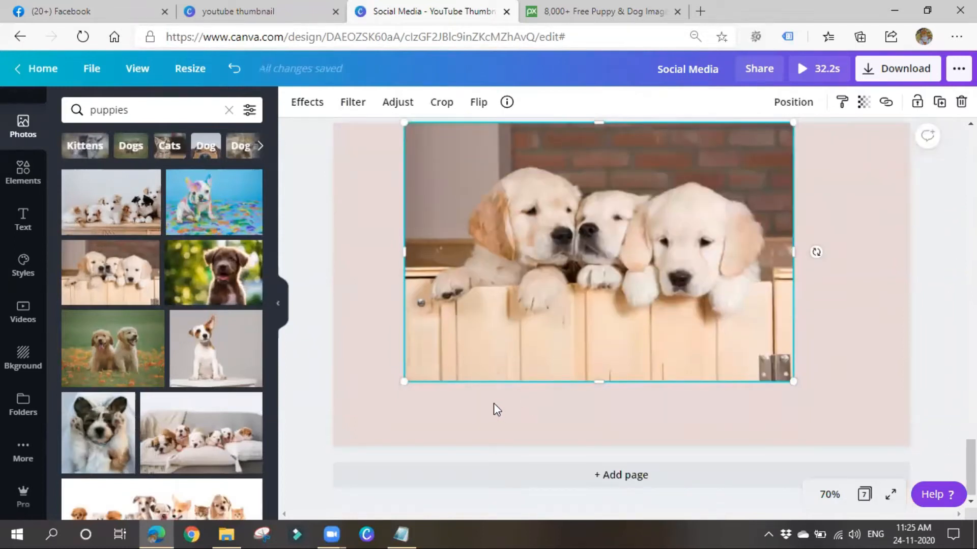
# Step: Go to the Canva home page, create a new Resume design and set its zoom to 100%
pyautogui.click(41, 70)
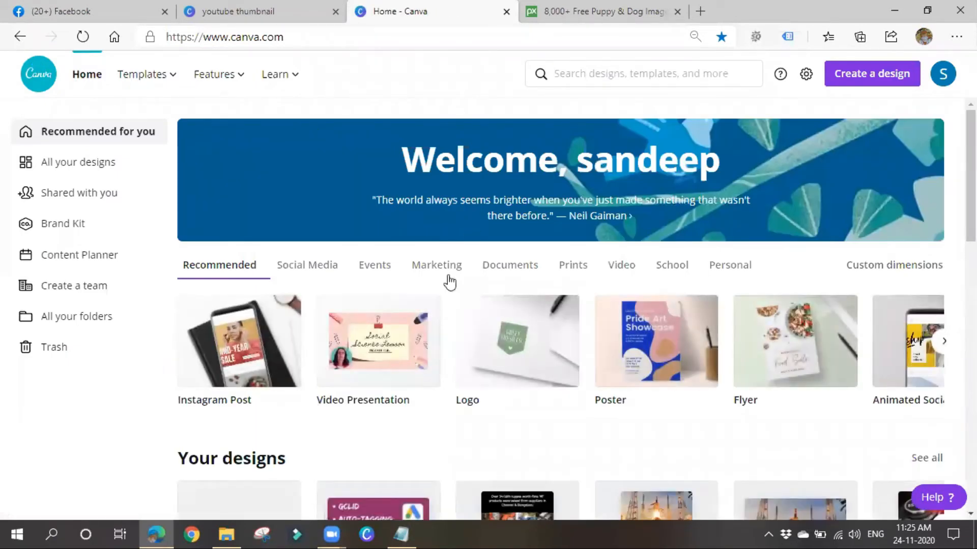
pyautogui.click(945, 344)
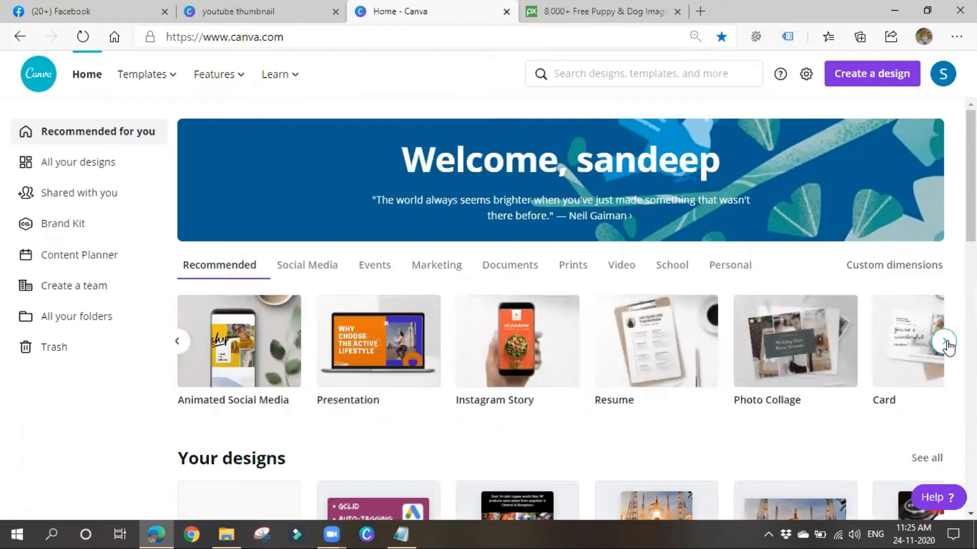
pyautogui.click(621, 349)
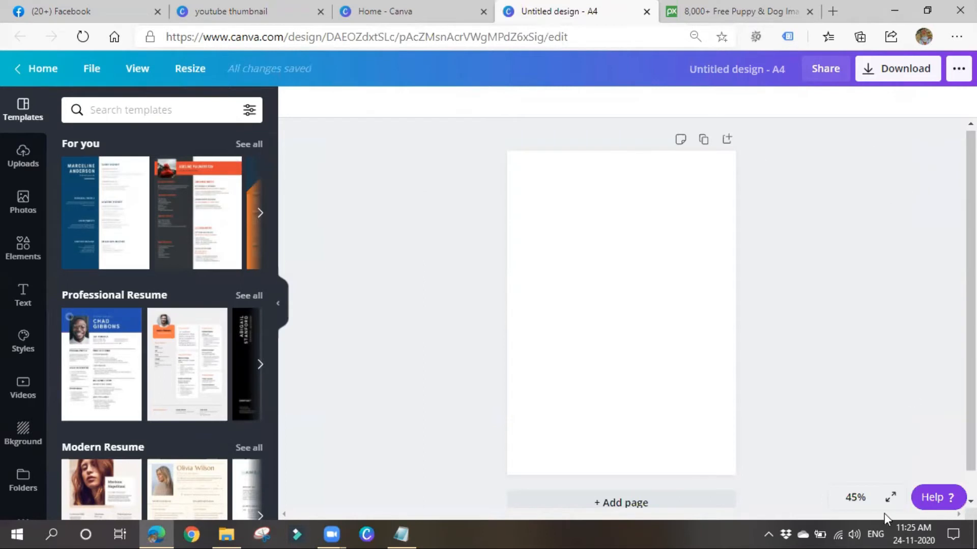
pyautogui.click(866, 503)
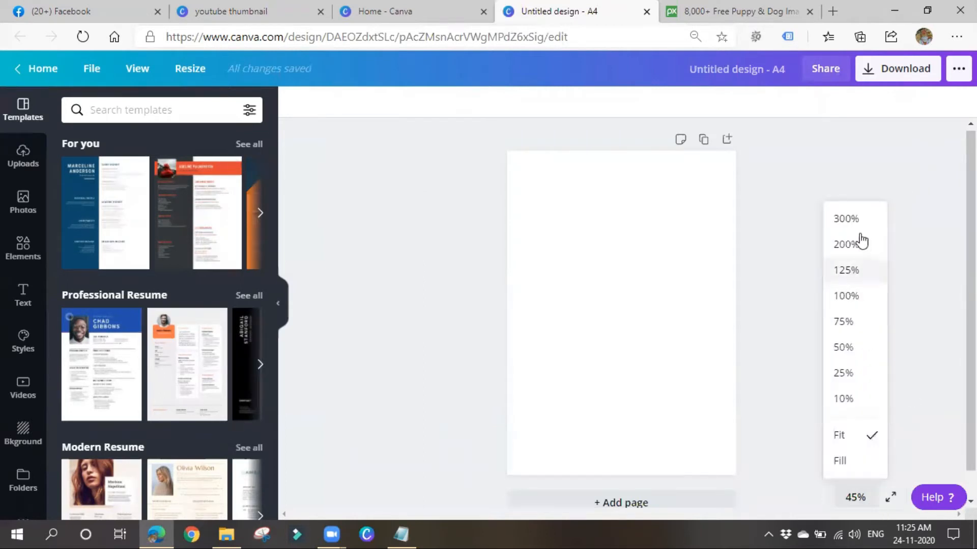
pyautogui.click(843, 348)
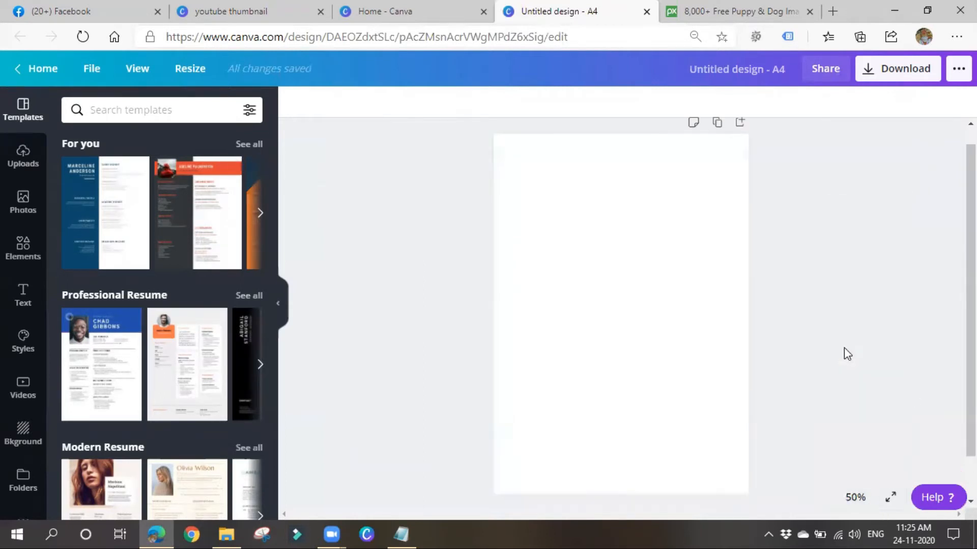
pyautogui.click(845, 497)
pyautogui.click(845, 294)
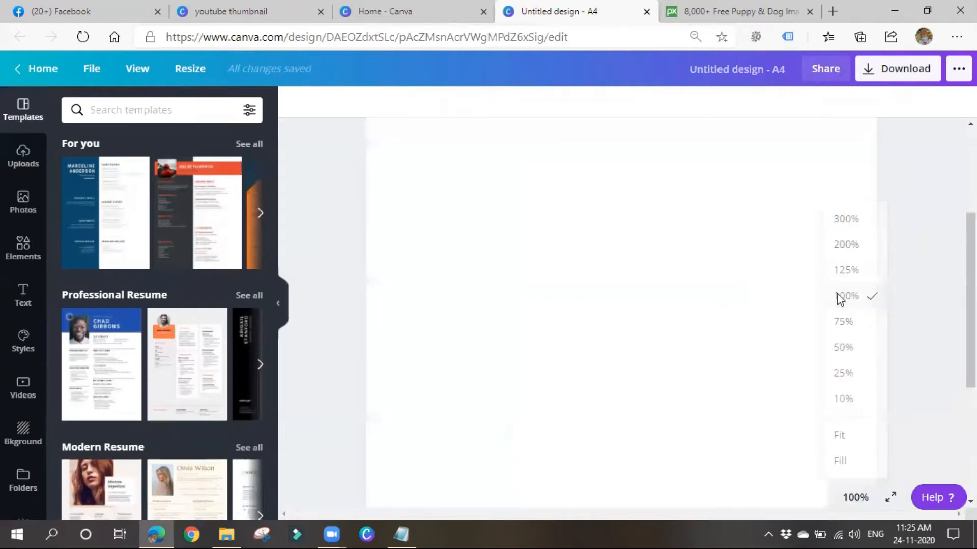
# Step: Apply the blue and white resume template and examine its career, academic history, and skills sections
pyautogui.click(100, 219)
pyautogui.click(732, 309)
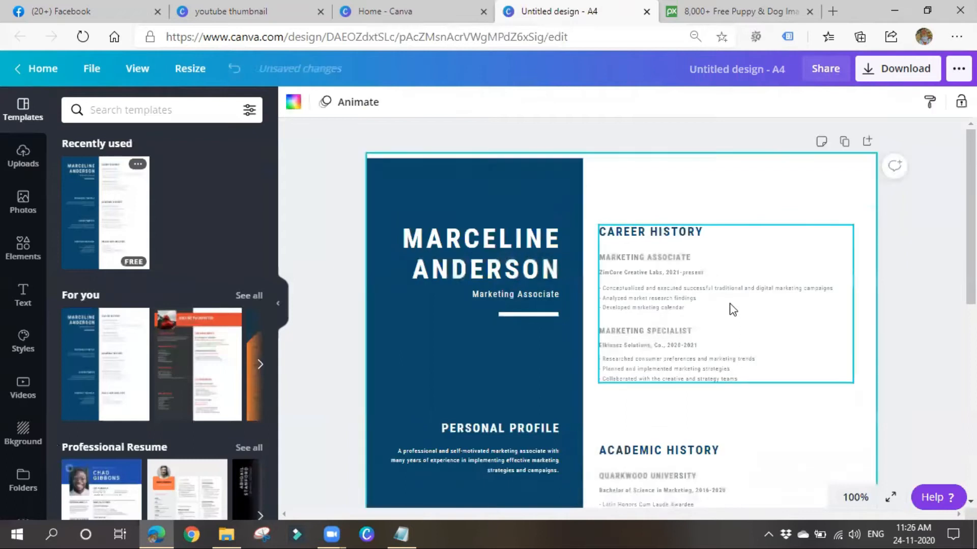
pyautogui.scroll(-6, 712, 290)
pyautogui.scroll(-2, 702, 275)
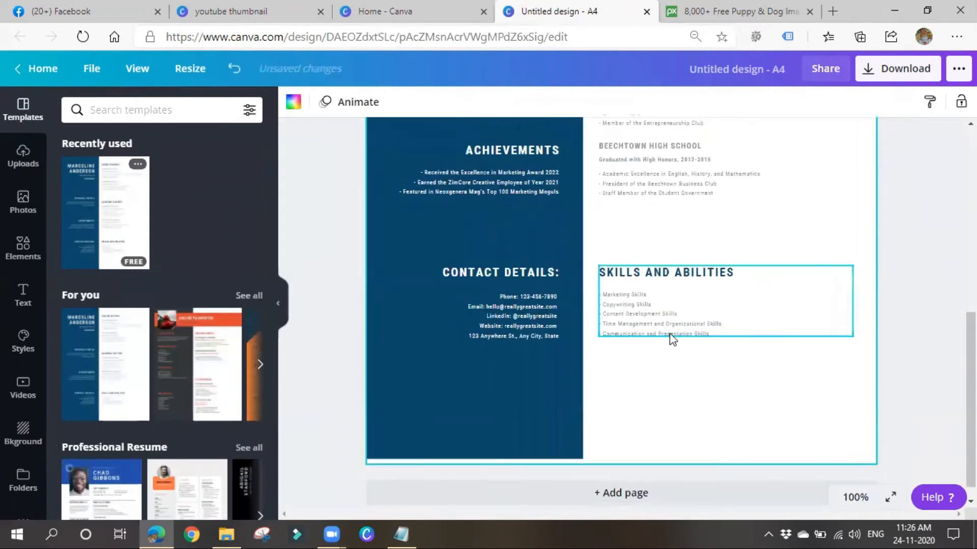
pyautogui.click(670, 339)
pyautogui.scroll(3, 654, 305)
pyautogui.click(654, 302)
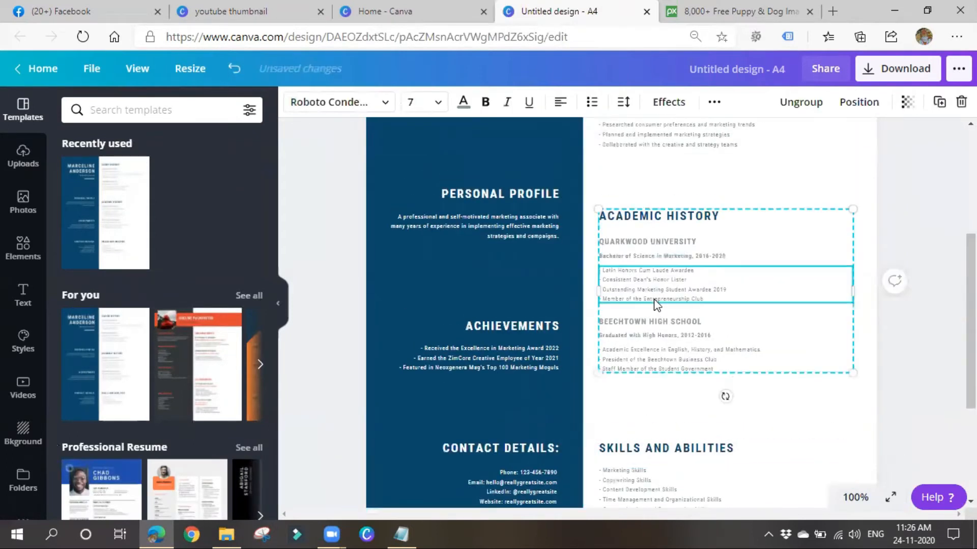
pyautogui.scroll(-3, 152, 397)
# Step: Apply the light grey Professional Resume template with the orange name block to the page
pyautogui.click(174, 379)
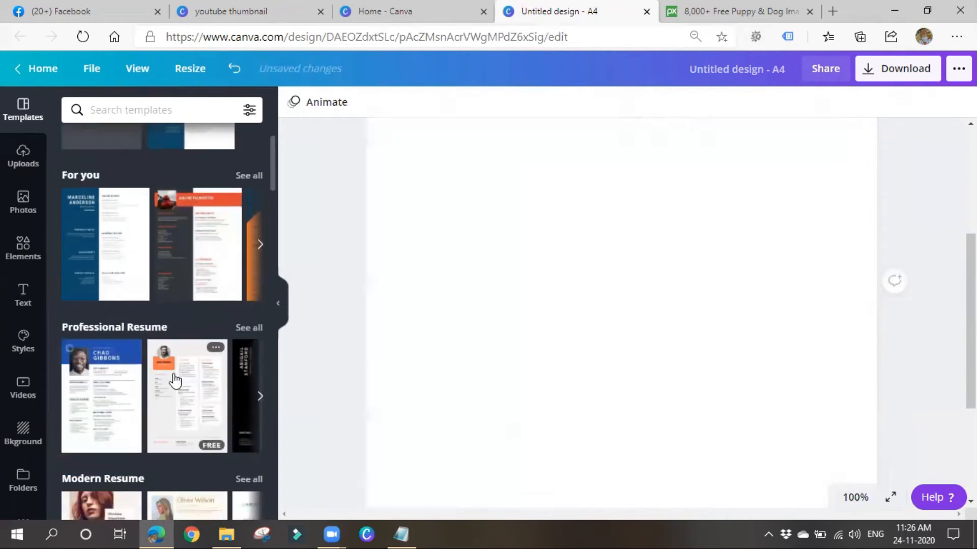
# Step: Examine the orange and grey resume's contact details, profile, career, education, skills and character reference sections
pyautogui.click(505, 400)
pyautogui.scroll(5, 505, 400)
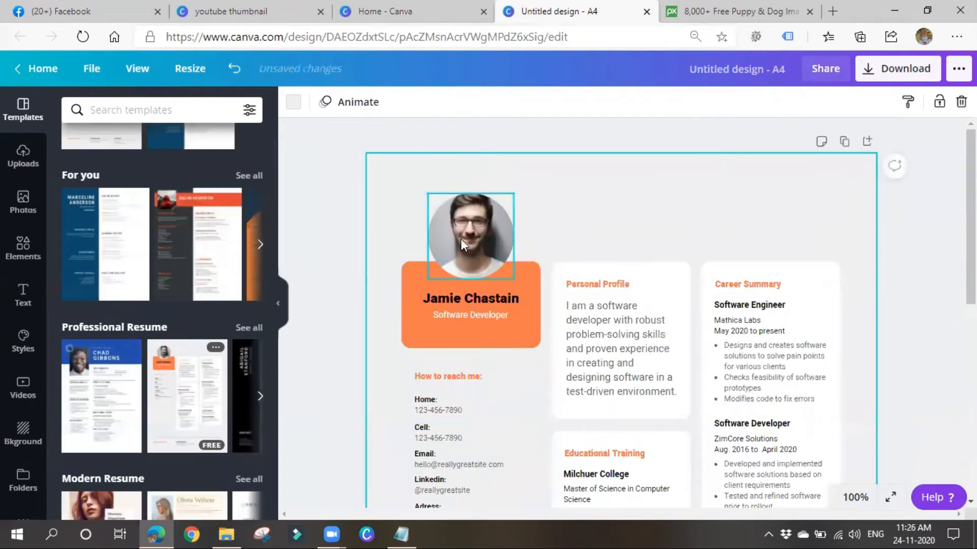
pyautogui.scroll(-10, 761, 460)
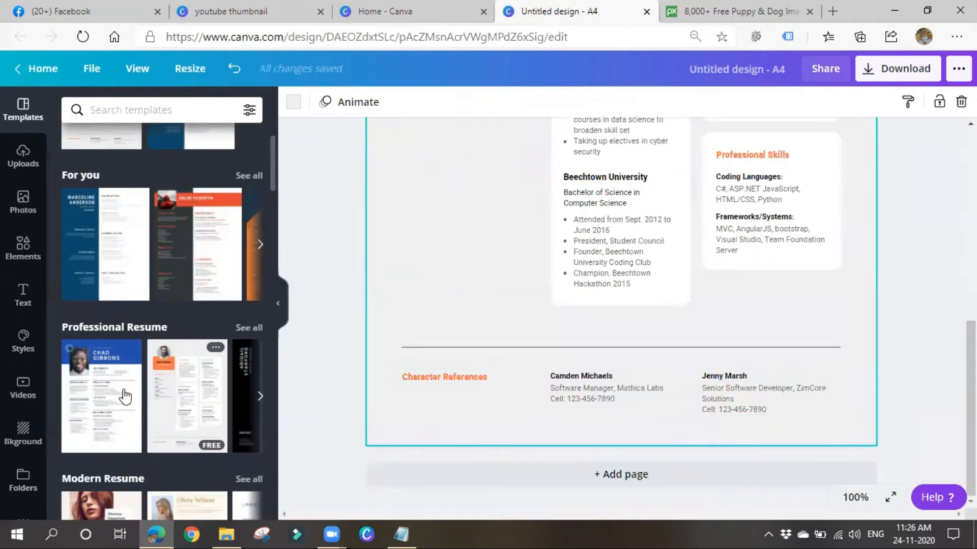
pyautogui.scroll(5, 536, 422)
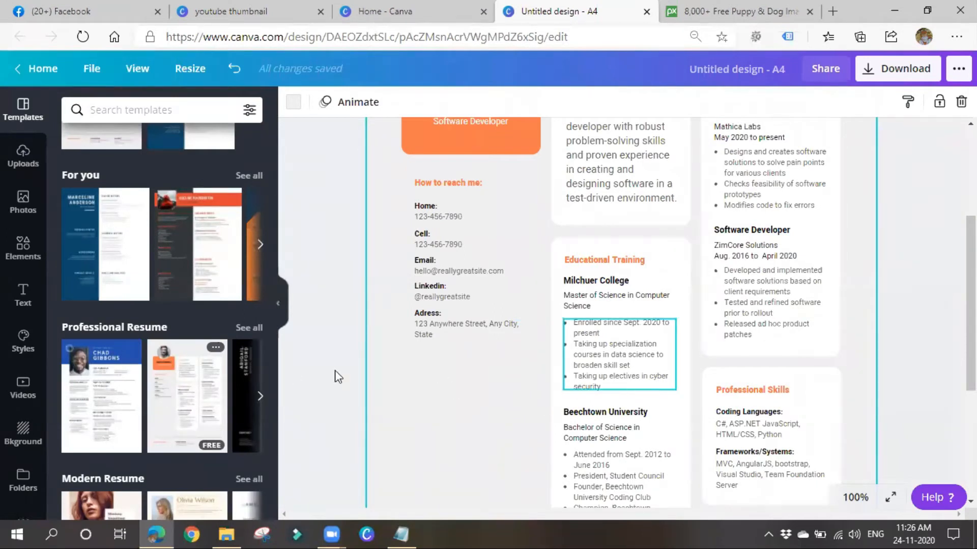
pyautogui.scroll(1, 524, 451)
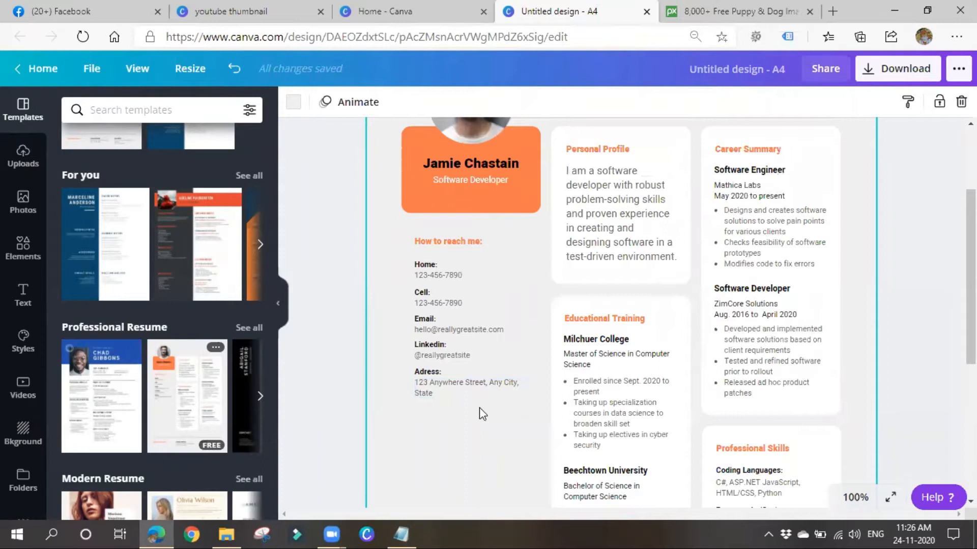
pyautogui.scroll(2, 479, 407)
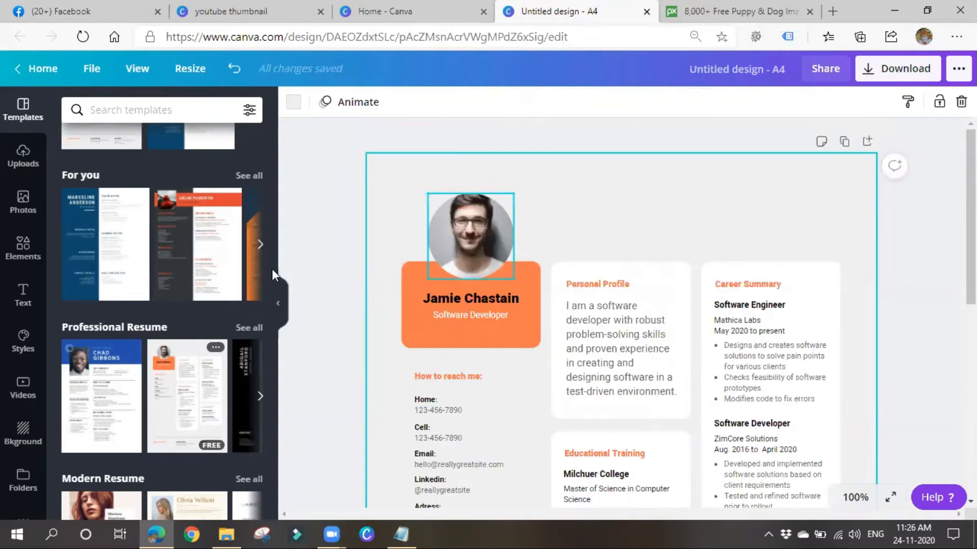
# Step: Replace the resume's round profile picture with the uploaded black-and-white photo of a man gesturing with his hands
pyautogui.click(26, 206)
pyautogui.click(26, 163)
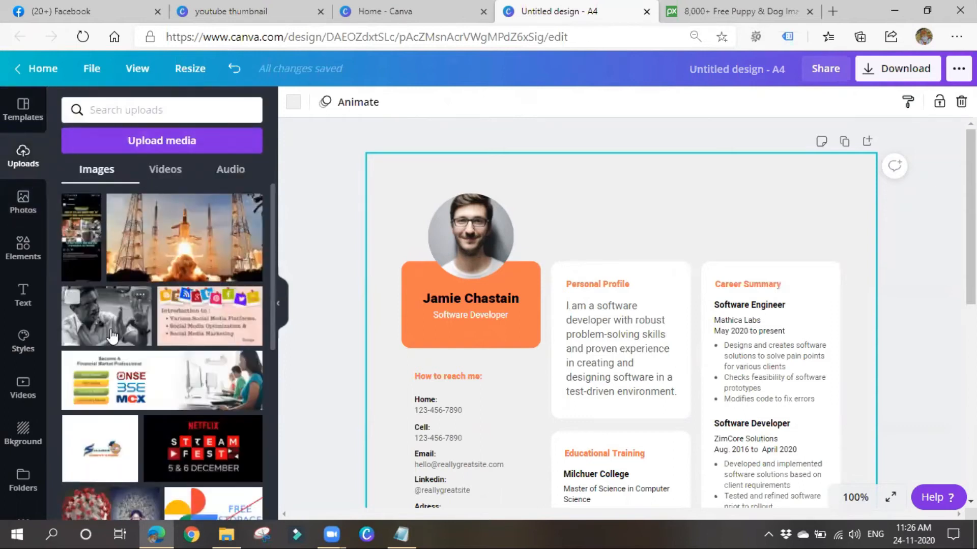
pyautogui.moveTo(108, 324); pyautogui.dragTo(463, 225)
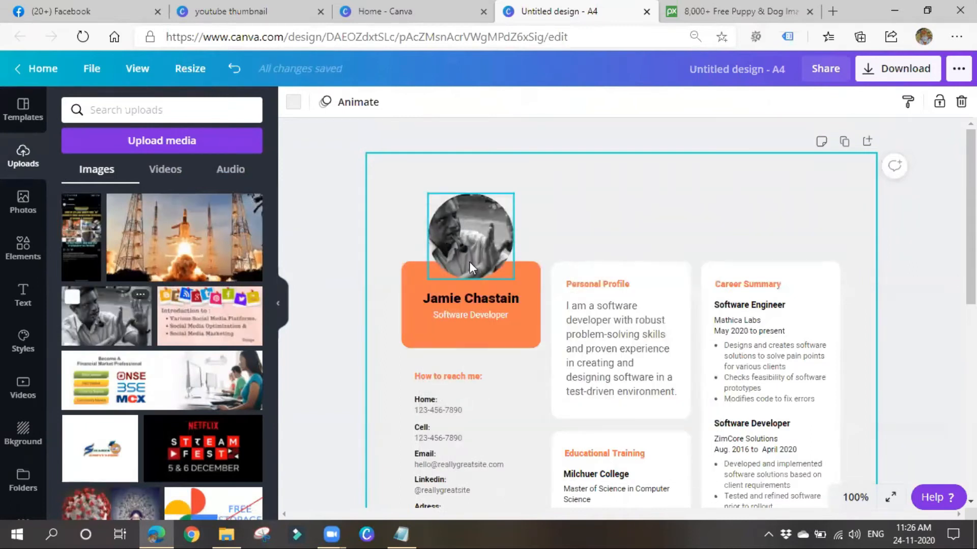
# Step: Select the Personal Profile paragraph and review the Educational Training and Professional Skills sections below it
pyautogui.click(599, 311)
pyautogui.scroll(-2, 598, 325)
pyautogui.click(602, 244)
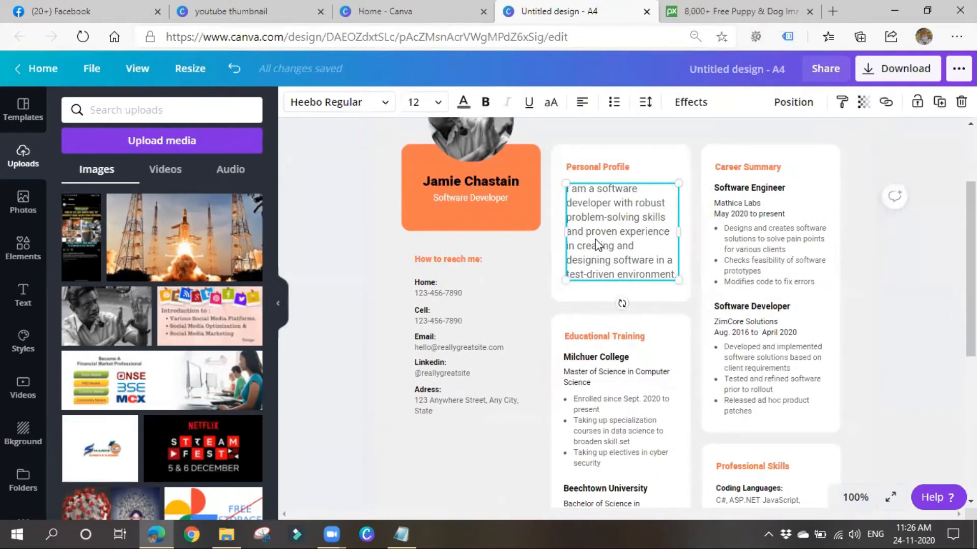
pyautogui.scroll(-3, 578, 331)
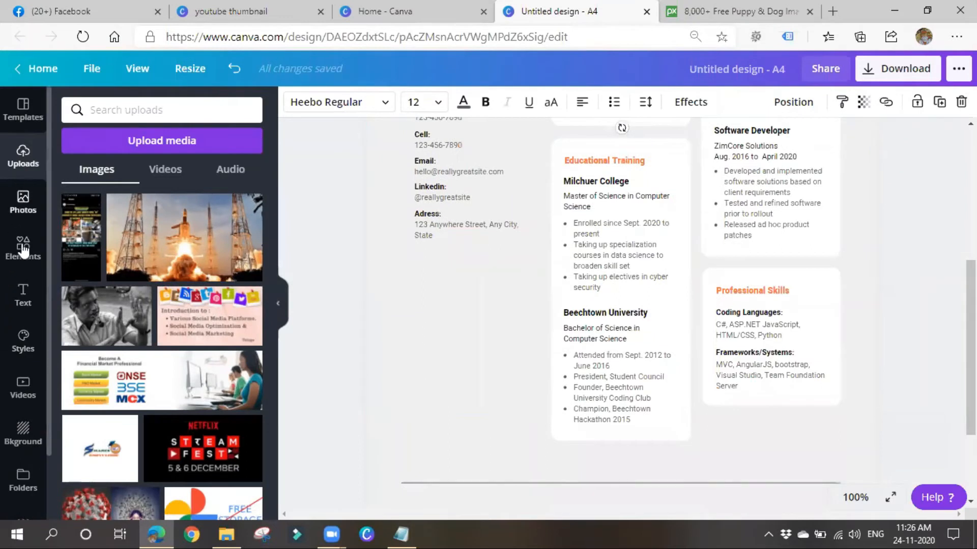
# Step: Apply the Modern Resume template with the red-haired woman's photo and look through its skills, education and work sections
pyautogui.click(20, 133)
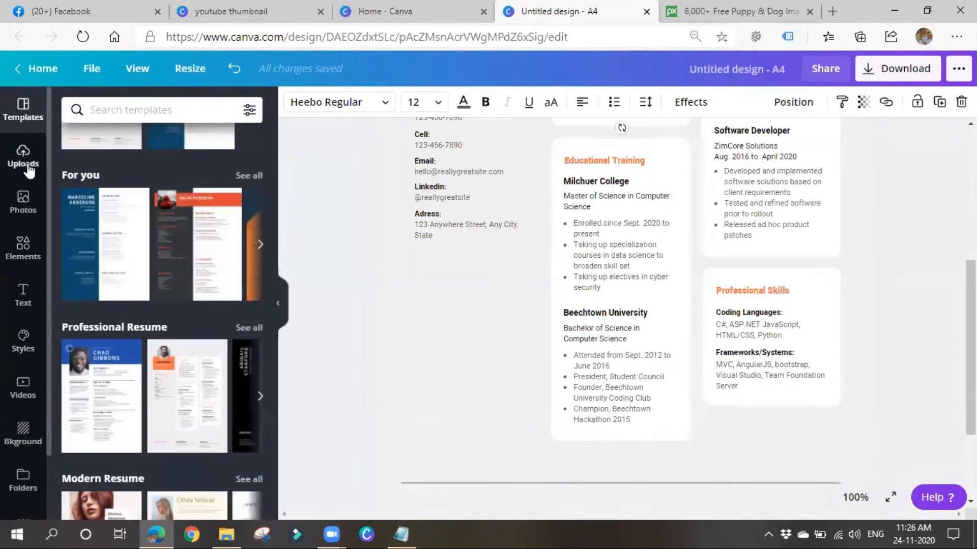
pyautogui.scroll(-3, 122, 422)
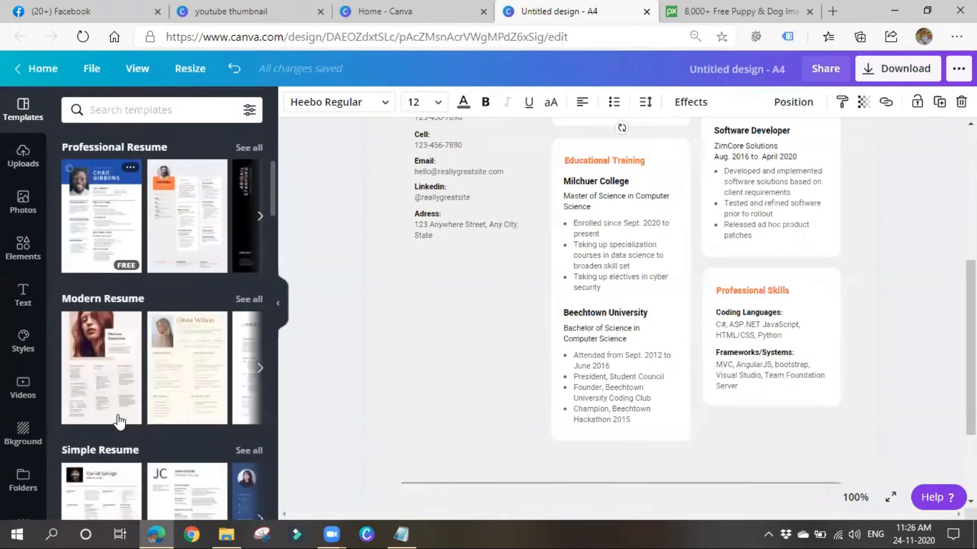
pyautogui.click(95, 345)
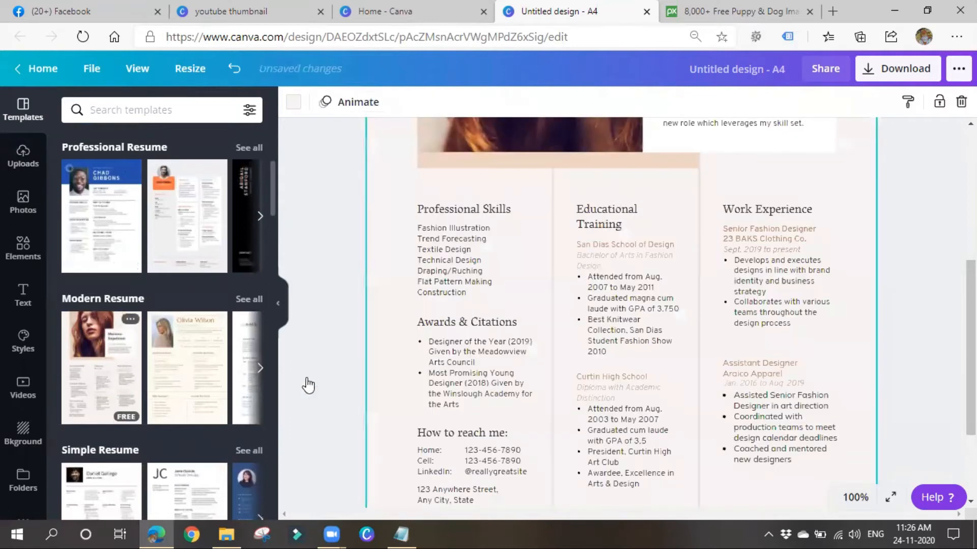
pyautogui.scroll(5, 580, 395)
pyautogui.scroll(-8, 648, 430)
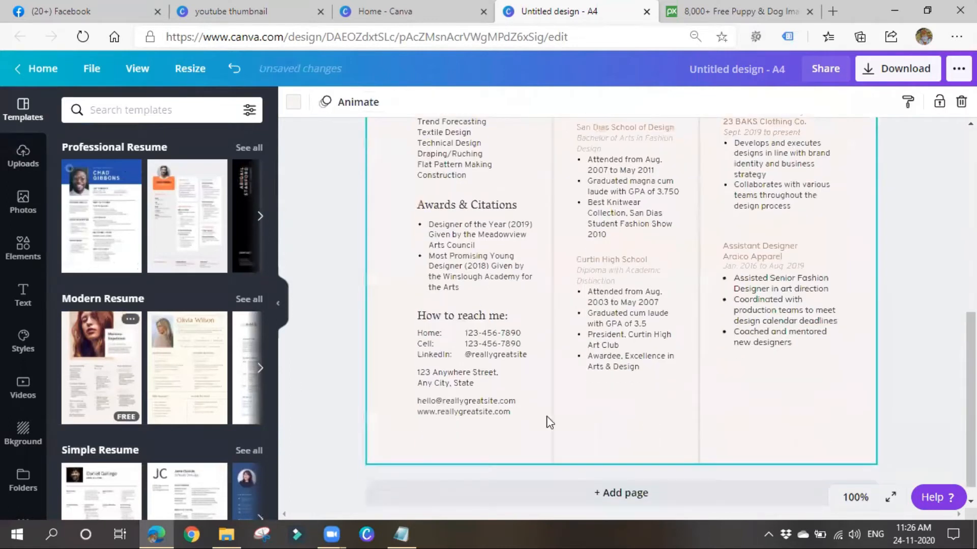
# Step: Apply the cream Modern Resume template for an IT Project Manager and look over its header and work experience
pyautogui.click(163, 378)
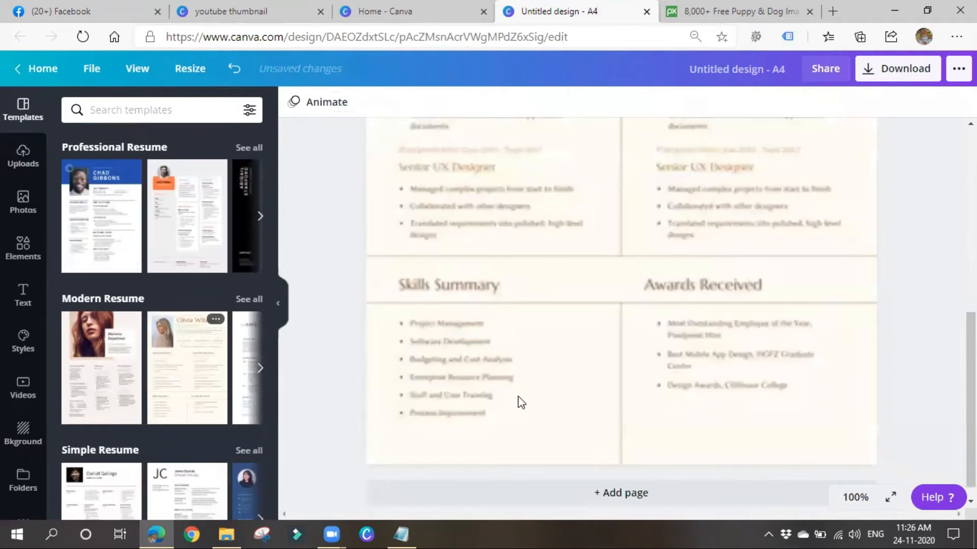
pyautogui.scroll(8, 518, 407)
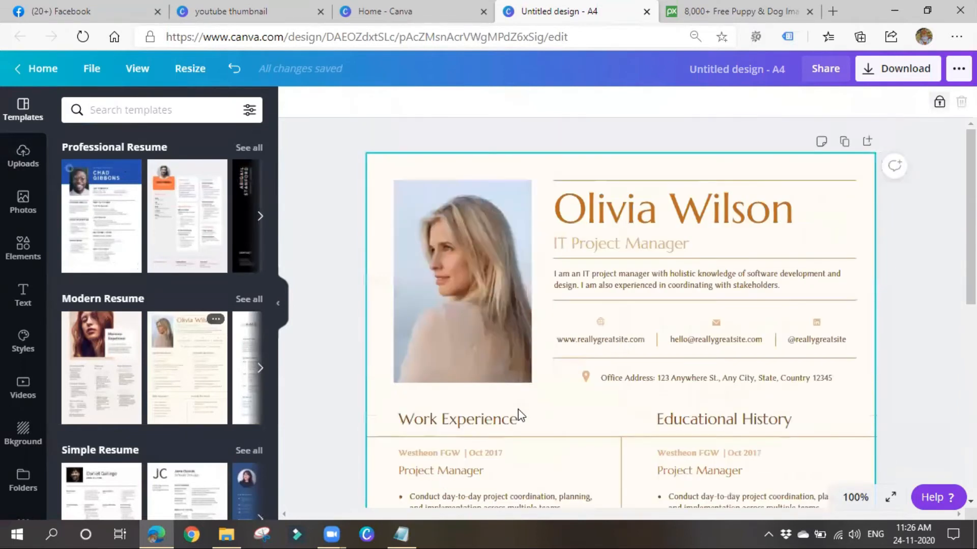
pyautogui.scroll(-3, 618, 444)
pyautogui.scroll(3, 618, 445)
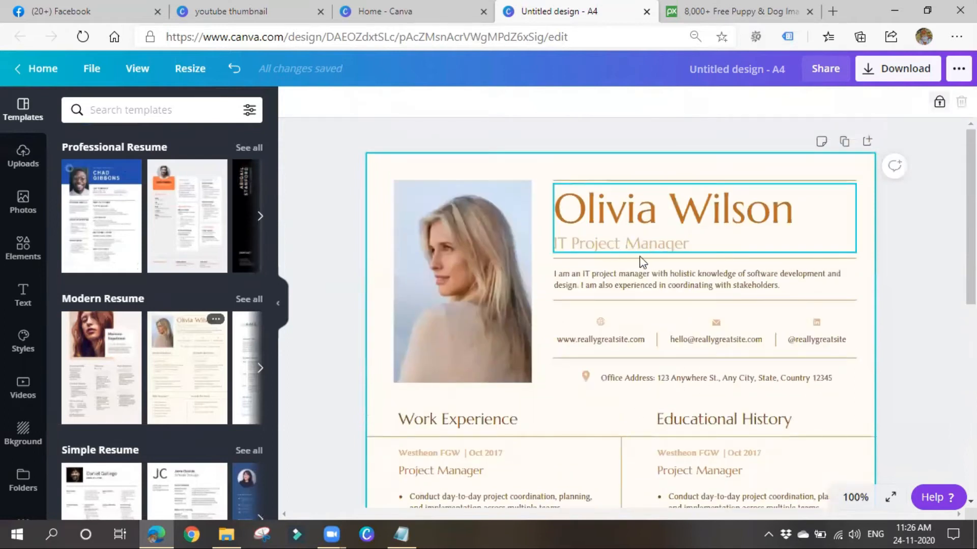
pyautogui.scroll(-2, 648, 425)
pyautogui.scroll(2, 648, 425)
# Step: Move the name and job title group slightly down and review the resume's remaining sections through Awards Received
pyautogui.moveTo(619, 237); pyautogui.dragTo(618, 245)
pyautogui.click(618, 228)
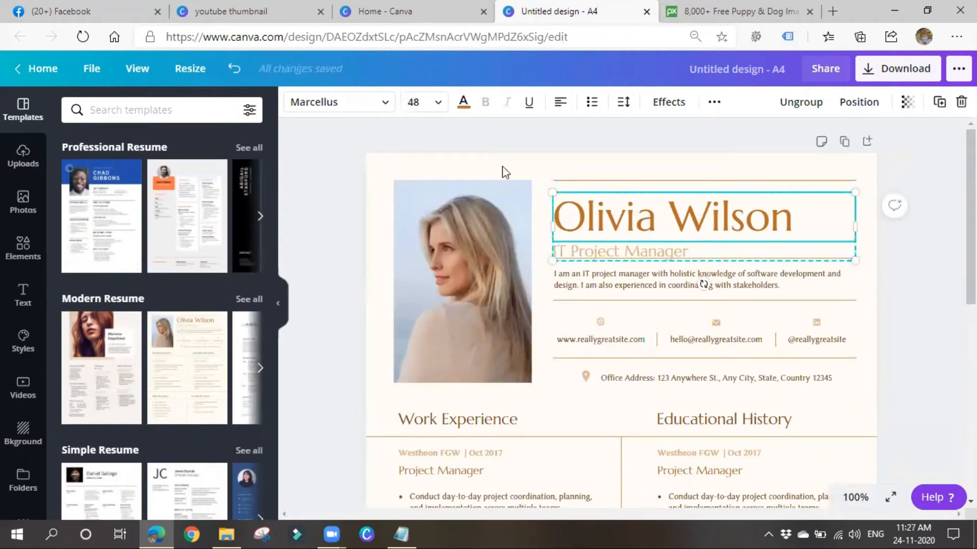
pyautogui.scroll(-8, 585, 436)
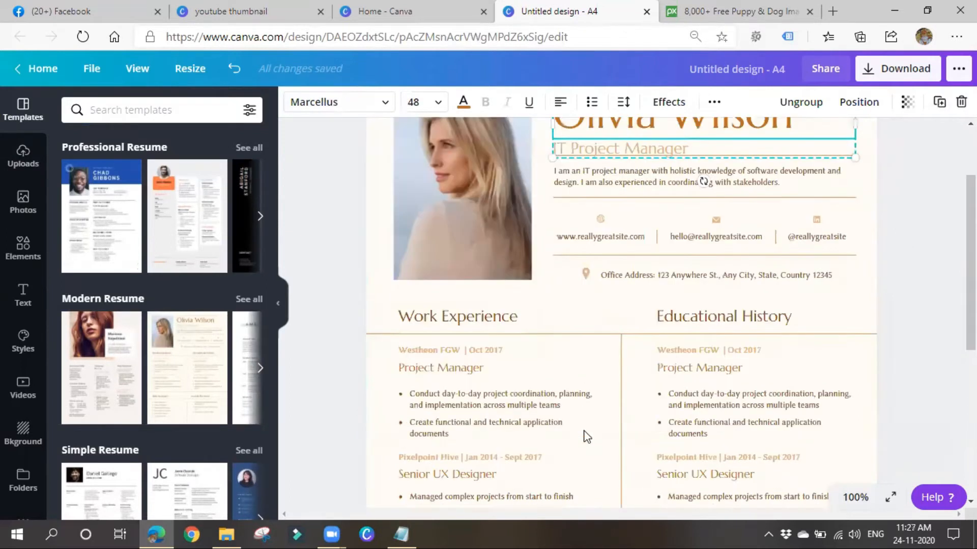
pyautogui.scroll(-1, 586, 436)
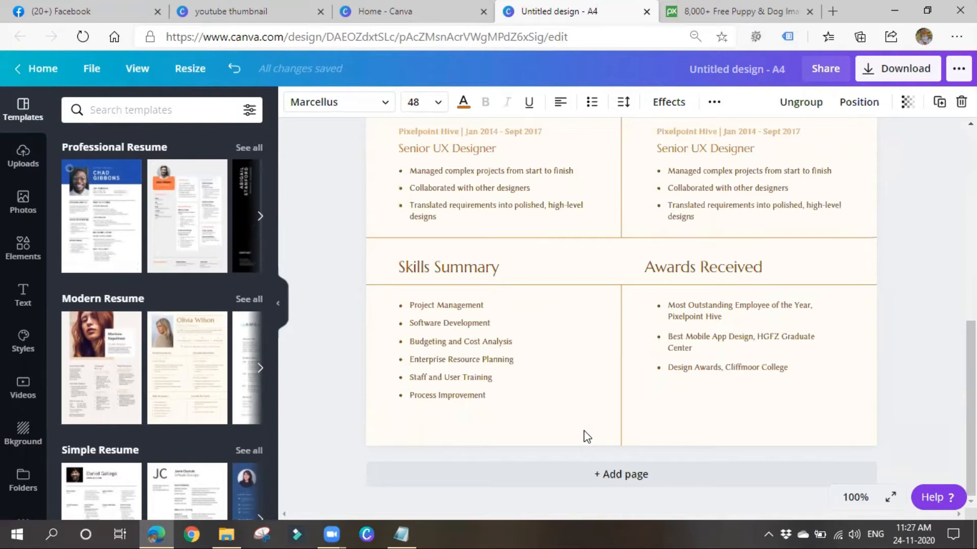
# Step: Add a second page to the resume and apply the Simple Resume template with the dark blue sidebar
pyautogui.scroll(-2, 230, 399)
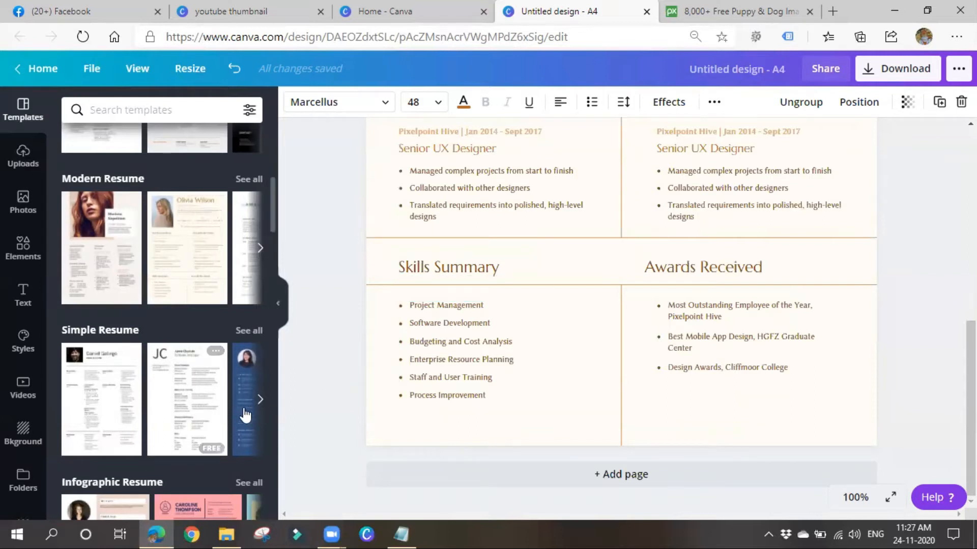
pyautogui.click(541, 480)
pyautogui.click(243, 389)
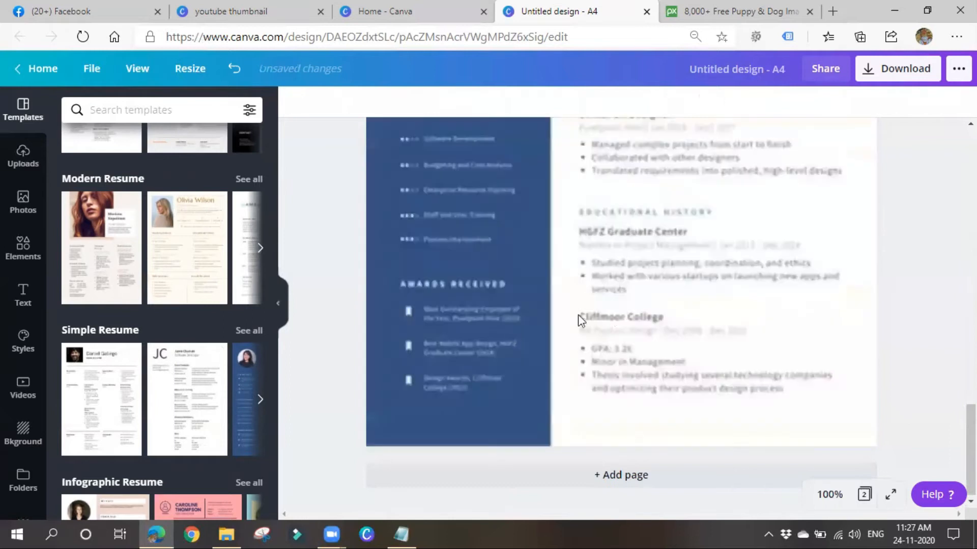
pyautogui.scroll(3, 600, 356)
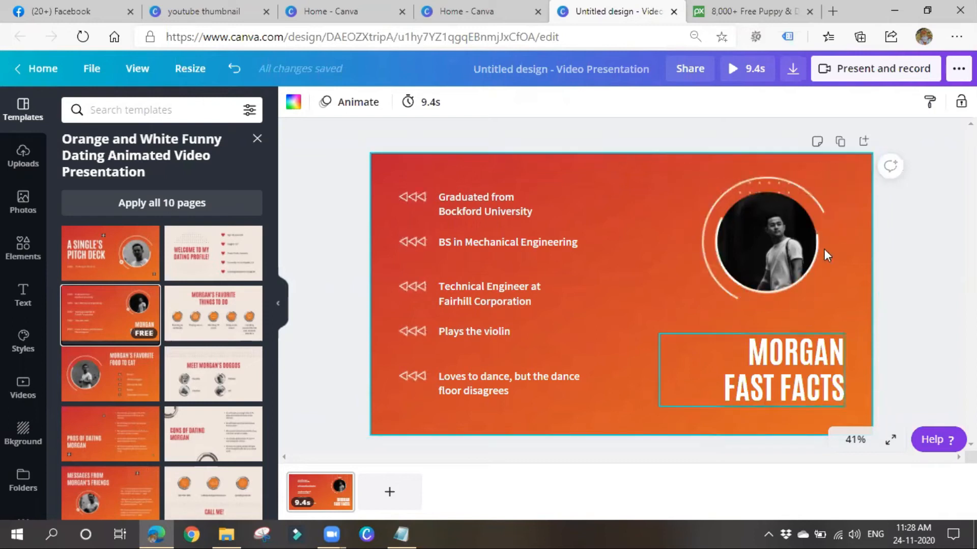
# Step: Add a second page to the video presentation and apply the beige "Favorite Things to Do" layout
pyautogui.click(388, 496)
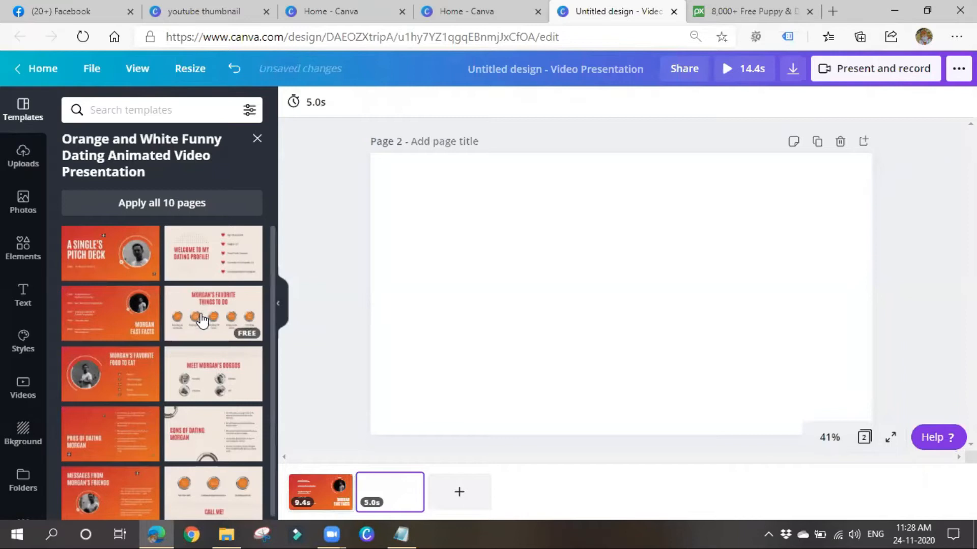
pyautogui.click(230, 287)
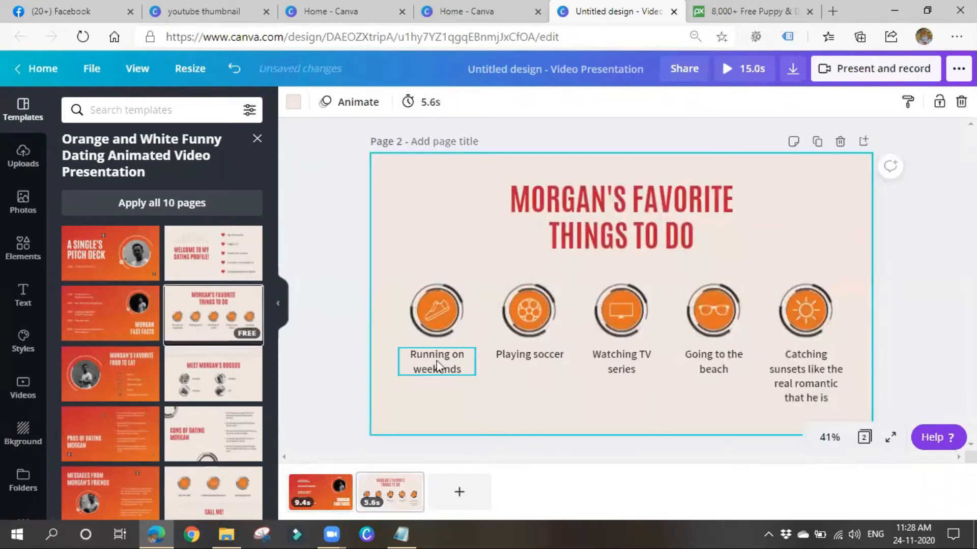
# Step: Set the timing of the video presentation's first page to 3 seconds
pyautogui.click(334, 490)
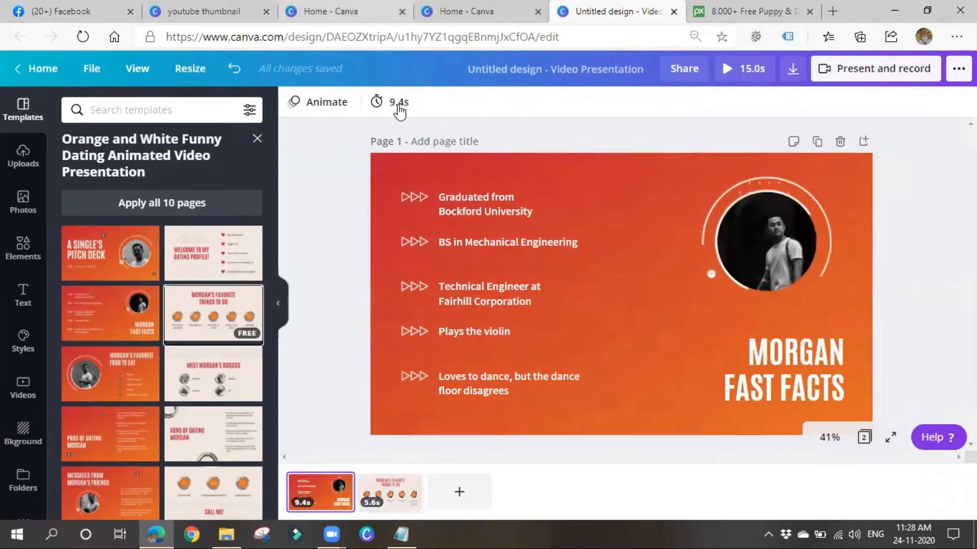
pyautogui.click(395, 103)
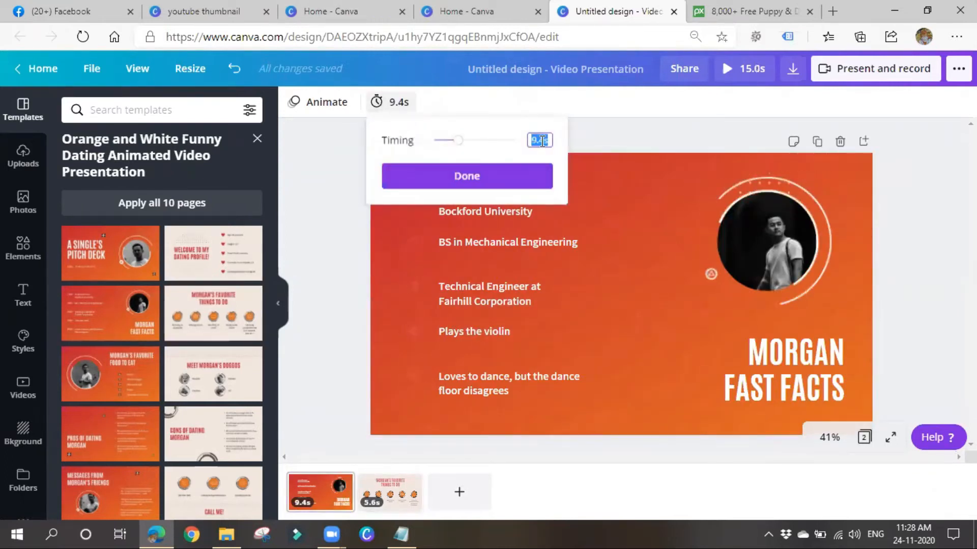
pyautogui.write('3')
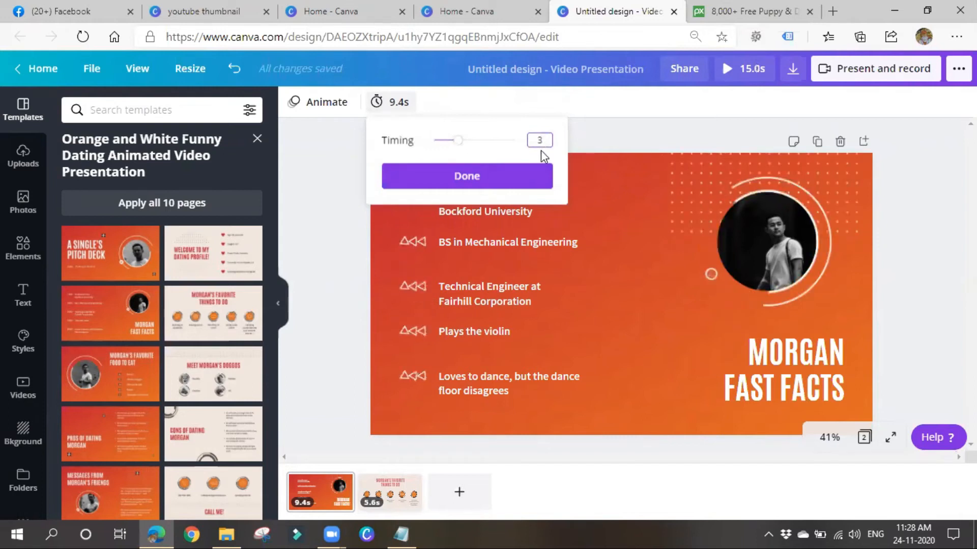
pyautogui.click(523, 172)
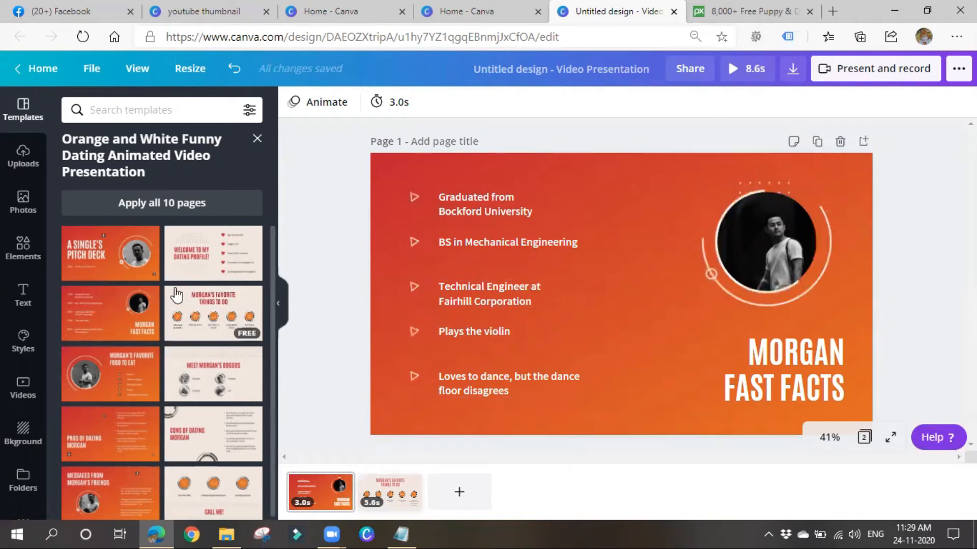
# Step: Look over the template's page layouts and select the "Technical Engineer" text and "Fast Facts" heading on page 1
pyautogui.scroll(-2, 176, 295)
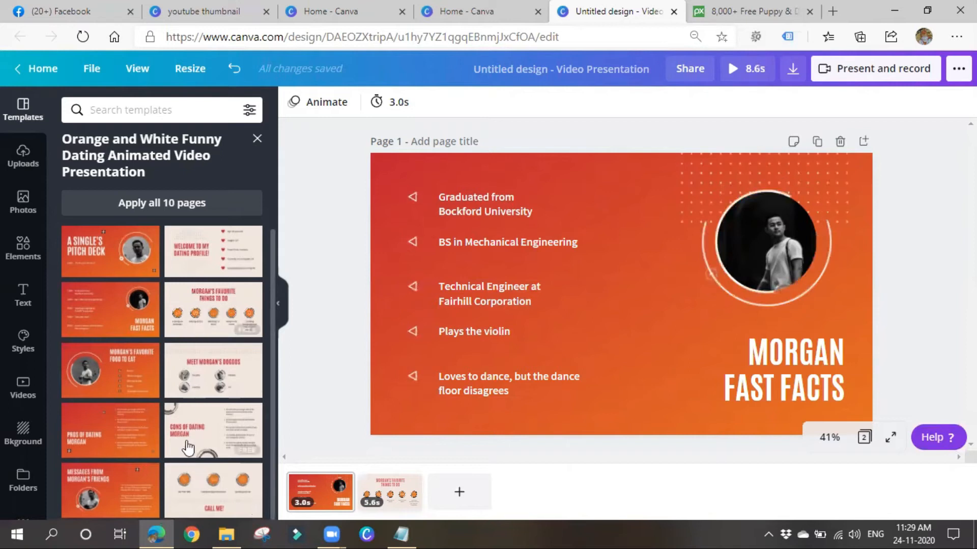
pyautogui.click(490, 299)
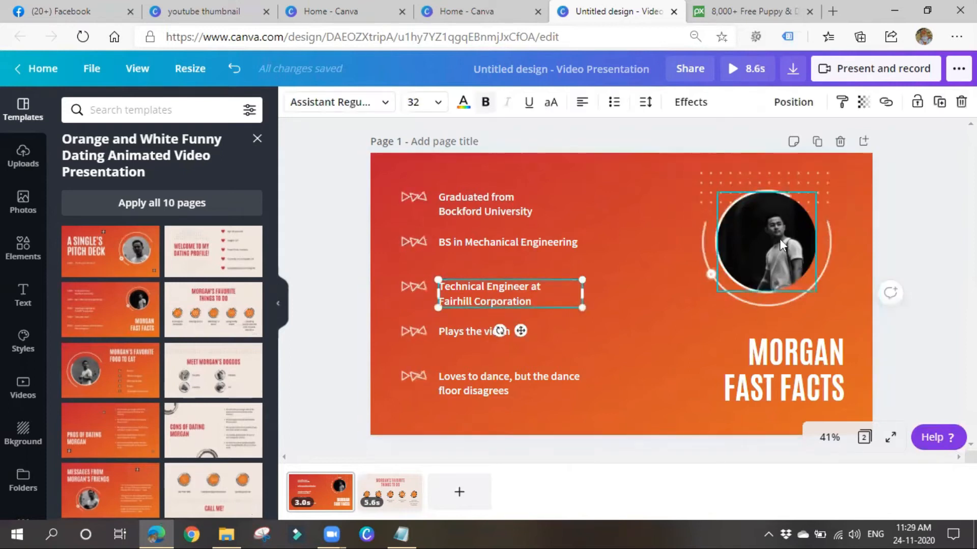
pyautogui.click(625, 340)
pyautogui.click(757, 350)
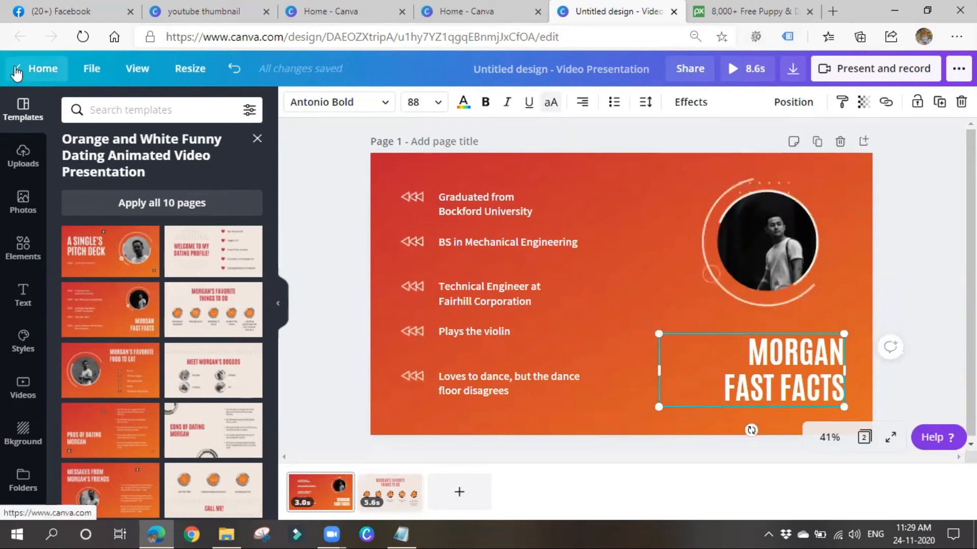
# Step: Return to the Canva home page and look through the recommended design types, recent designs and Instagram post templates
pyautogui.click(46, 72)
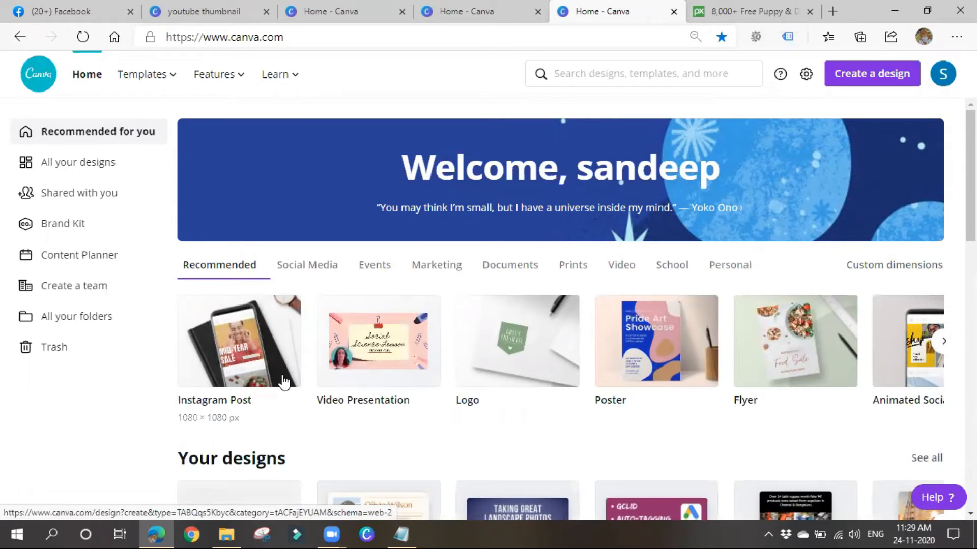
pyautogui.scroll(-1, 284, 382)
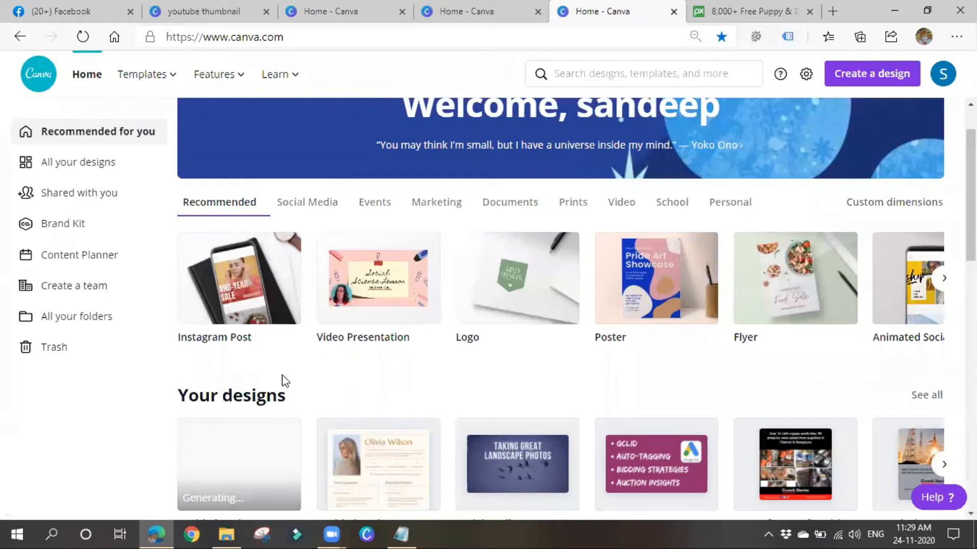
pyautogui.scroll(-1, 283, 382)
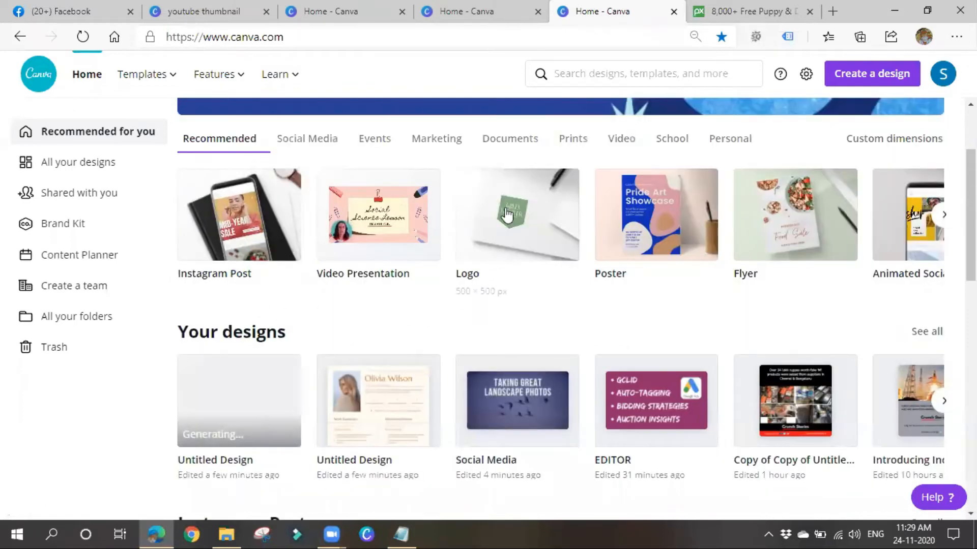
pyautogui.scroll(-2, 335, 370)
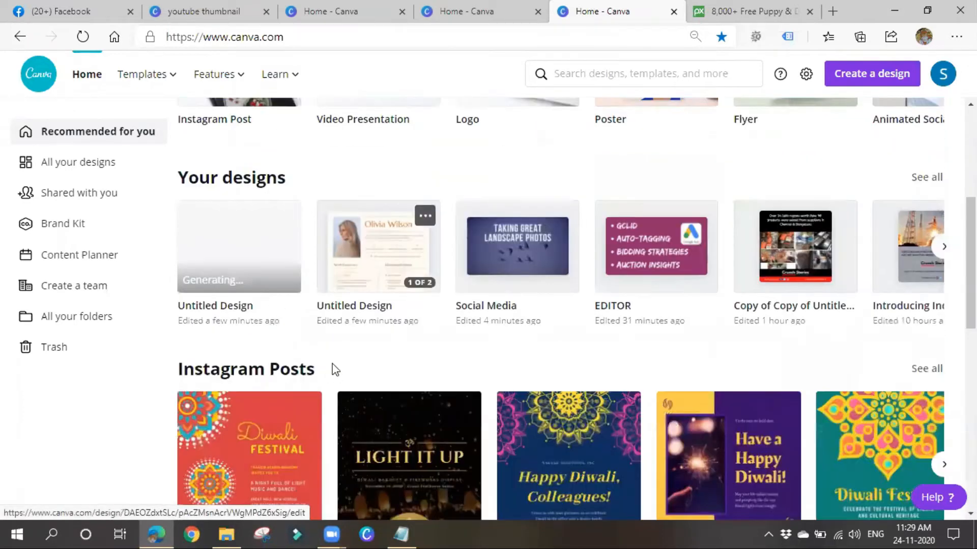
# Step: Look through the Canva home page's template categories, from Instagram posts and logos to invitations and YouTube intros
pyautogui.scroll(-4, 335, 369)
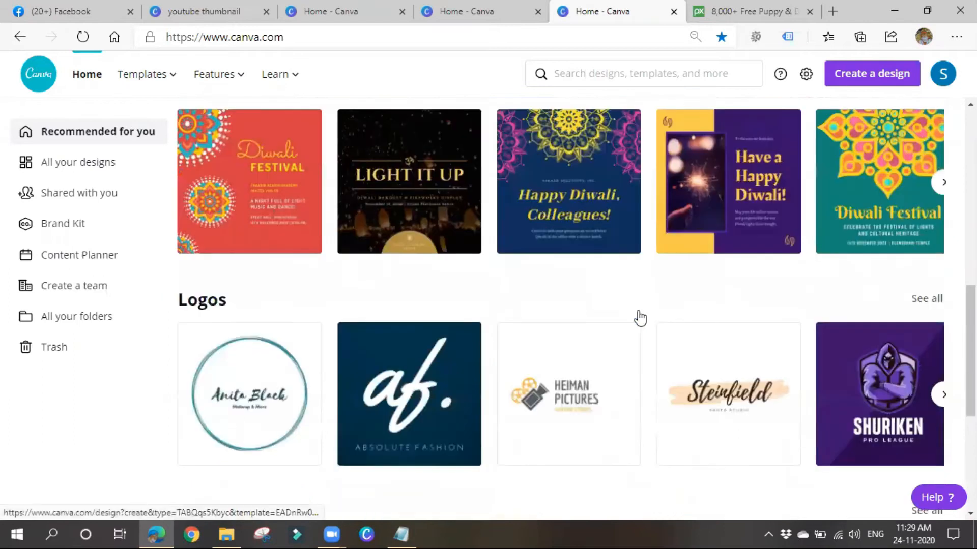
pyautogui.scroll(-3, 640, 317)
pyautogui.scroll(-3, 641, 316)
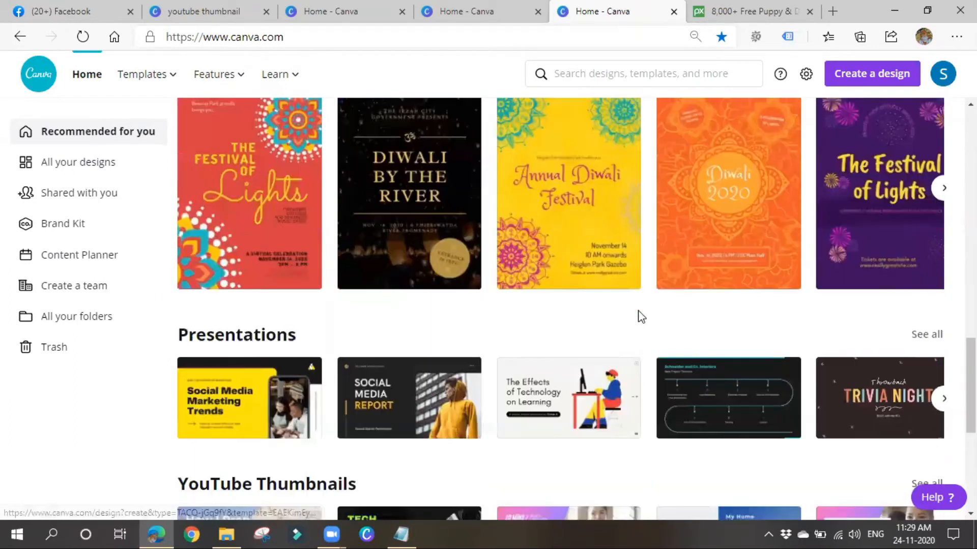
pyautogui.scroll(-3, 640, 317)
pyautogui.scroll(-3, 640, 317)
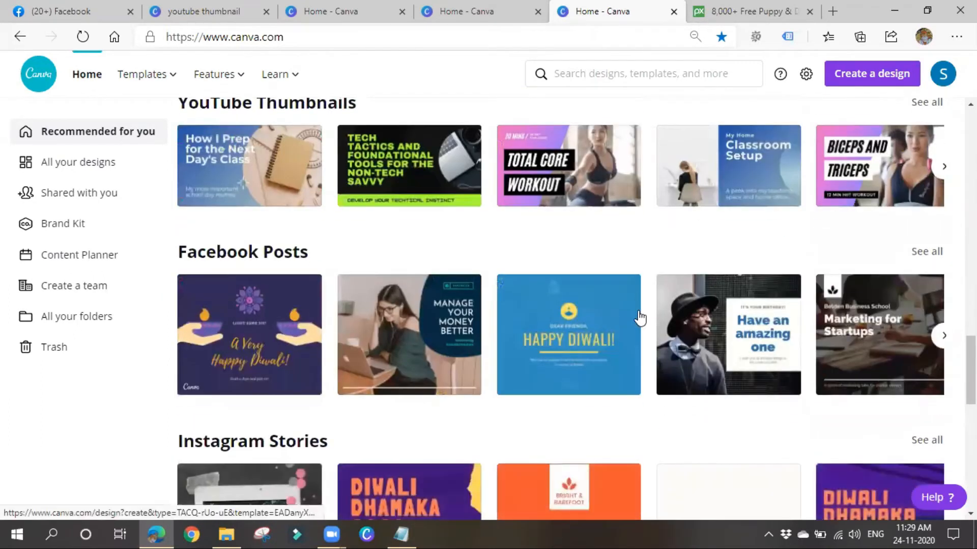
pyautogui.scroll(-3, 640, 318)
pyautogui.scroll(-2, 640, 318)
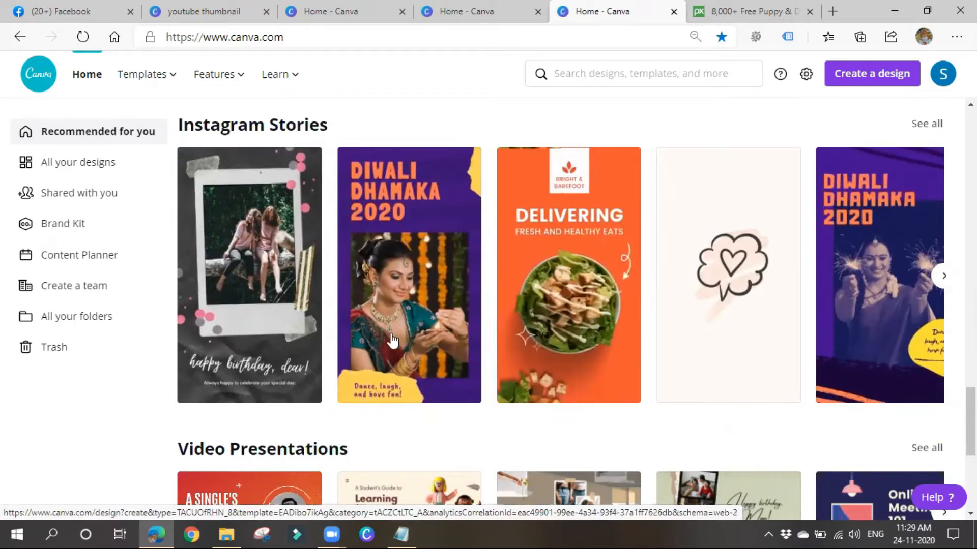
pyautogui.scroll(-2, 391, 340)
pyautogui.scroll(1, 382, 298)
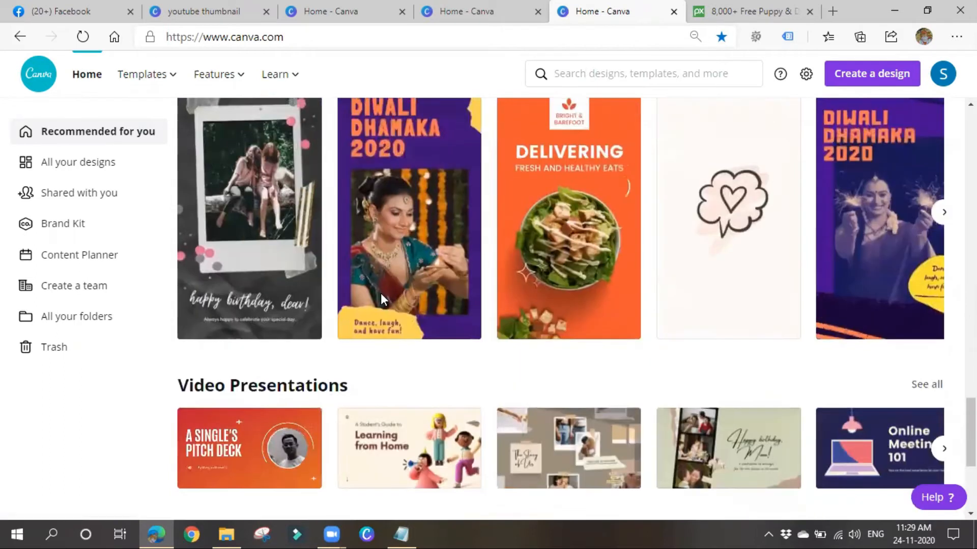
pyautogui.scroll(1, 381, 295)
pyautogui.scroll(-5, 379, 299)
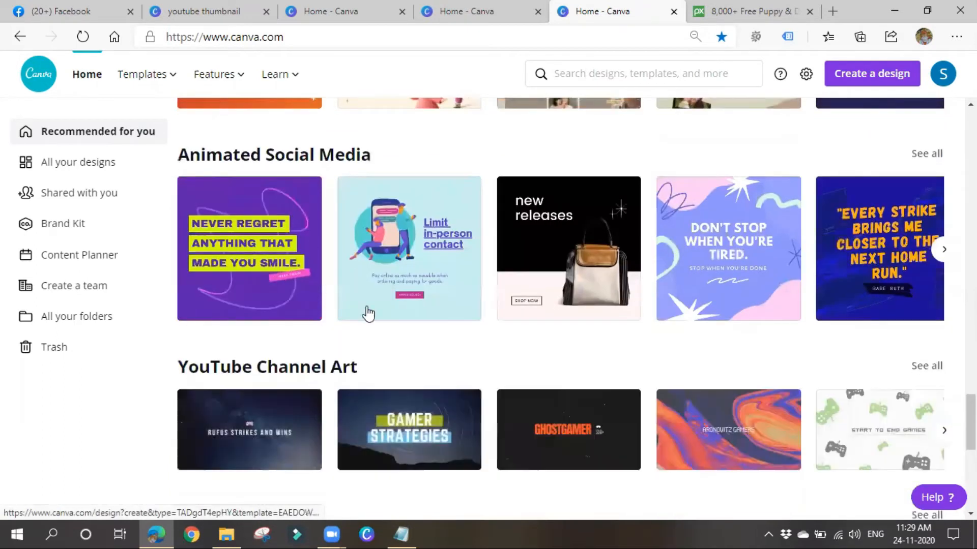
pyautogui.scroll(-4, 363, 311)
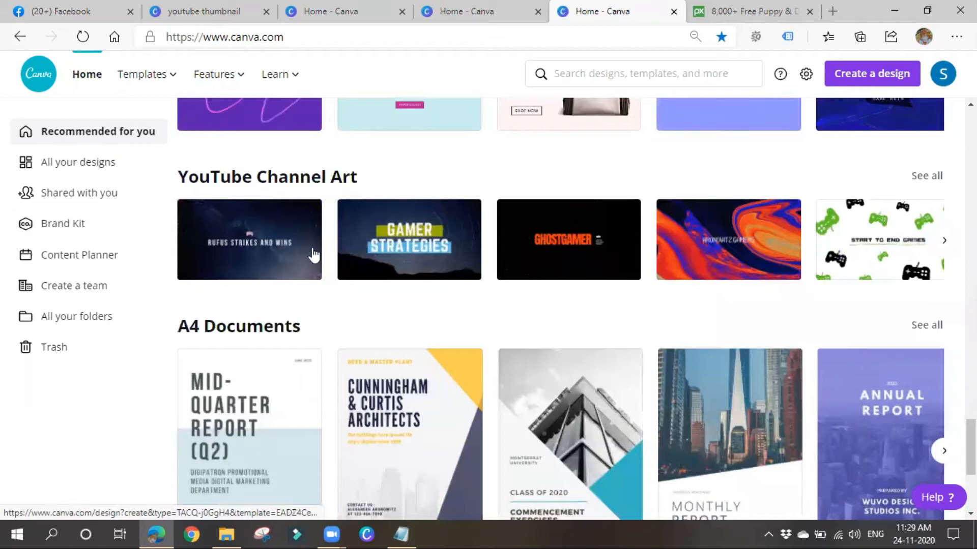
pyautogui.scroll(-3, 521, 273)
pyautogui.scroll(-5, 483, 307)
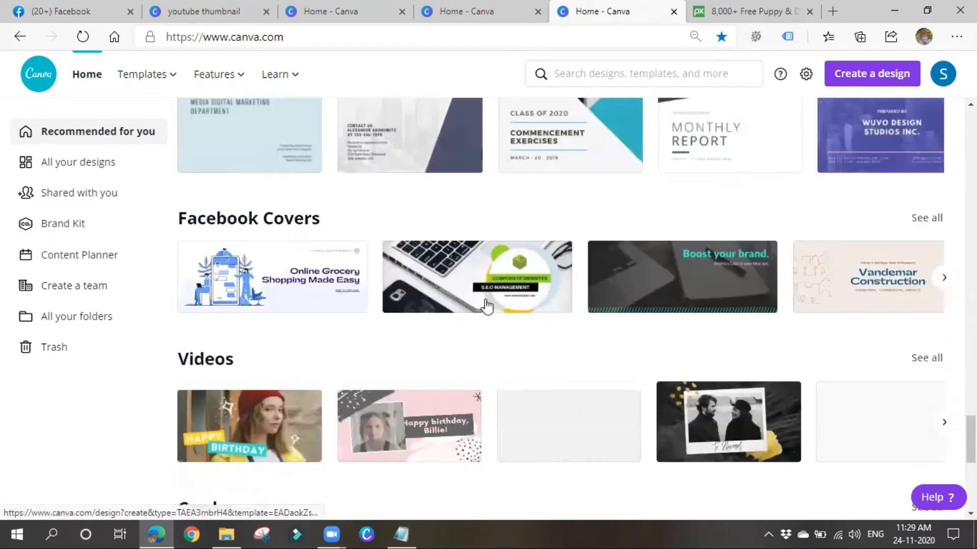
pyautogui.scroll(-7, 468, 312)
pyautogui.scroll(-4, 471, 311)
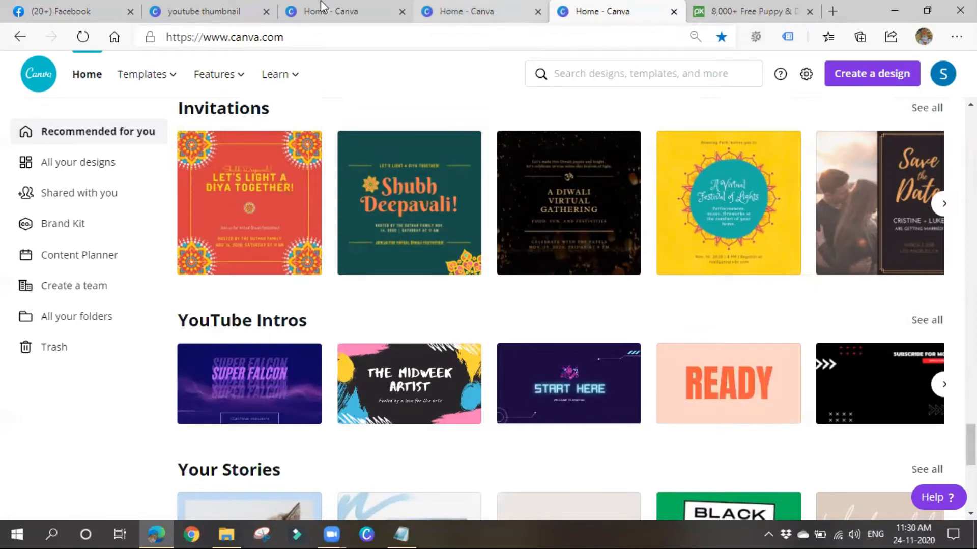
# Step: Switch to another Canva home page tab, search the web for "banner snack" there and open the Bannersnack website
pyautogui.click(306, 12)
pyautogui.click(306, 36)
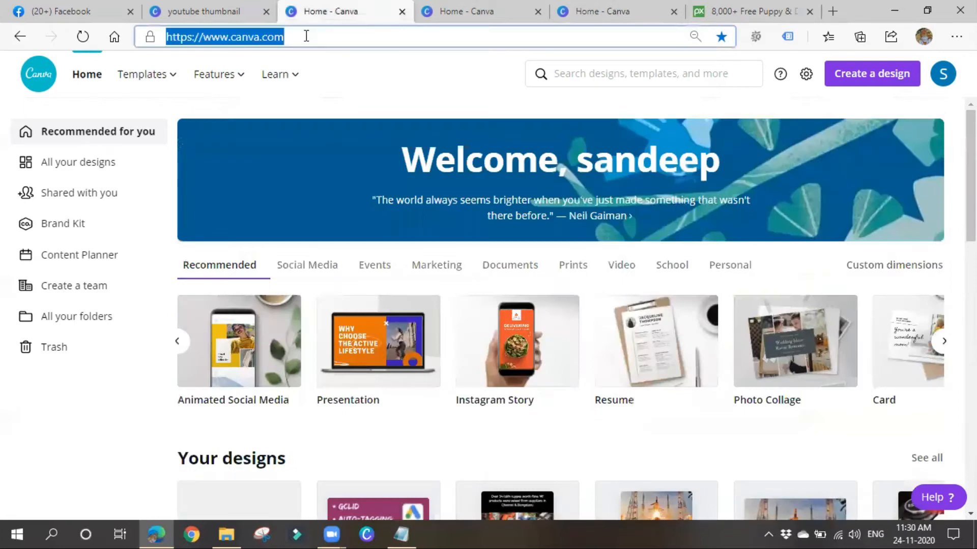
pyautogui.write('banner')
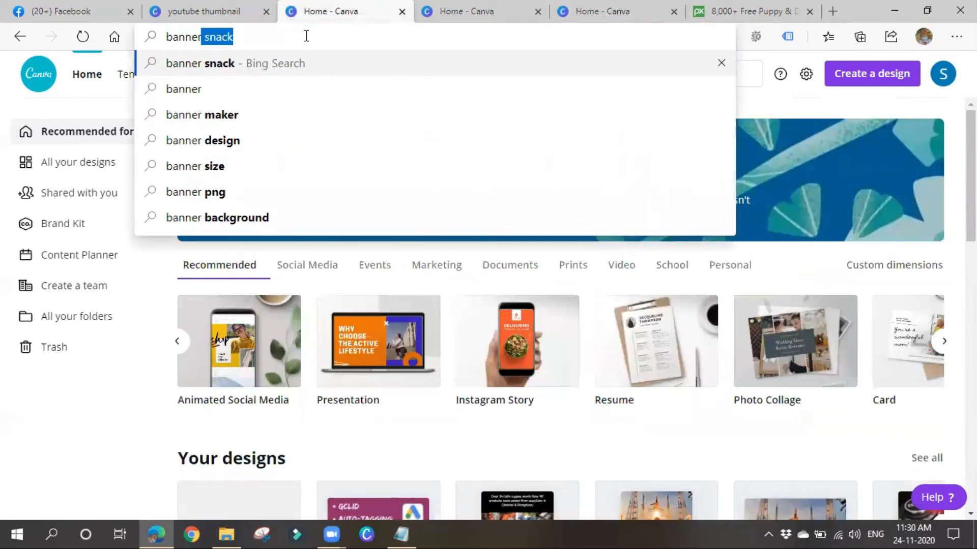
pyautogui.press('Return')
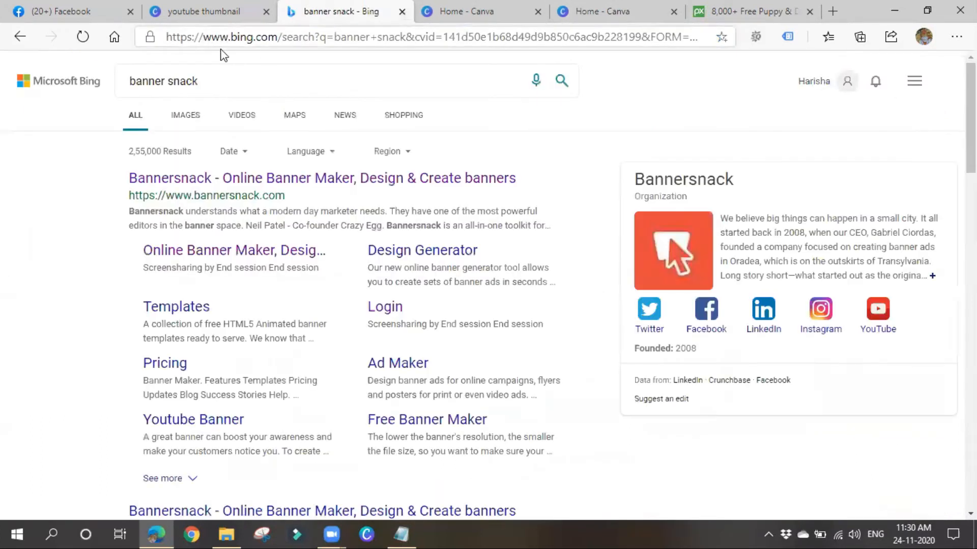
pyautogui.click(228, 182)
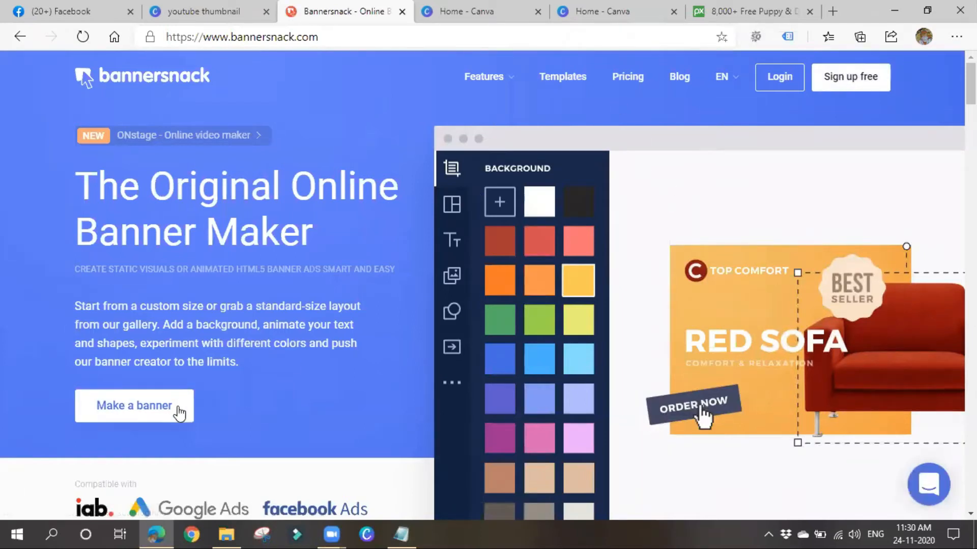
# Step: Start making a banner in Bannersnack and choose to create a single design
pyautogui.click(179, 413)
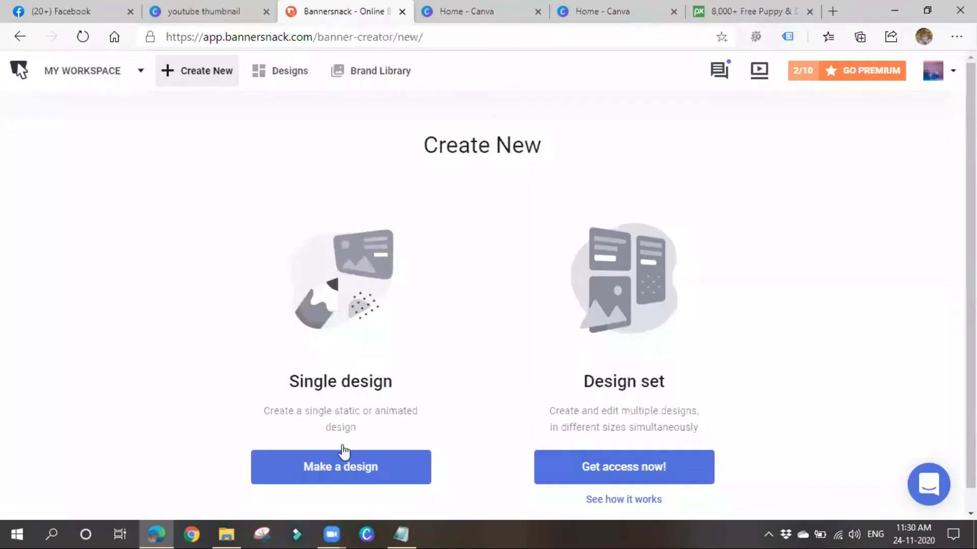
pyautogui.scroll(-1, 789, 437)
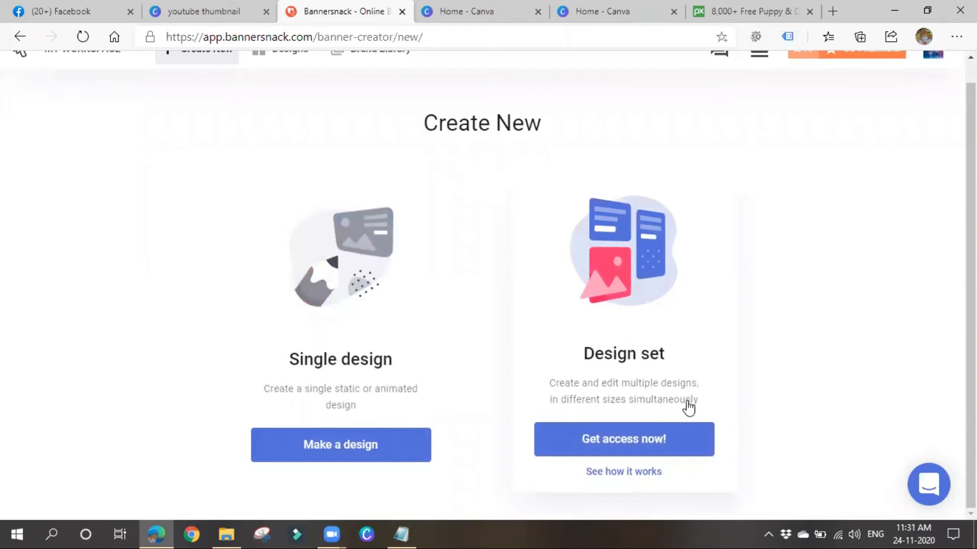
pyautogui.click(388, 441)
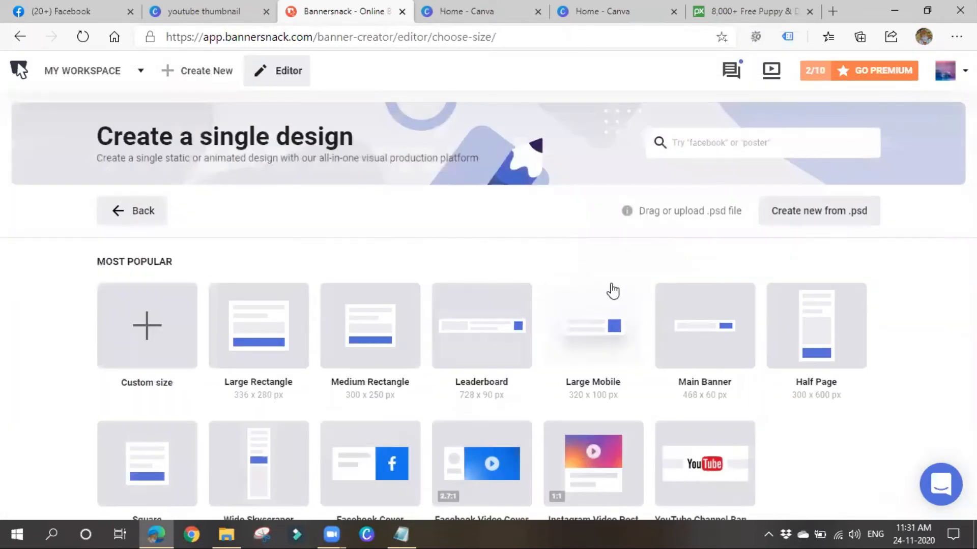
# Step: Look over the most popular preset sizes and create a design in the Square 250 x 250 px format
pyautogui.scroll(-1, 351, 257)
pyautogui.scroll(-1, 351, 257)
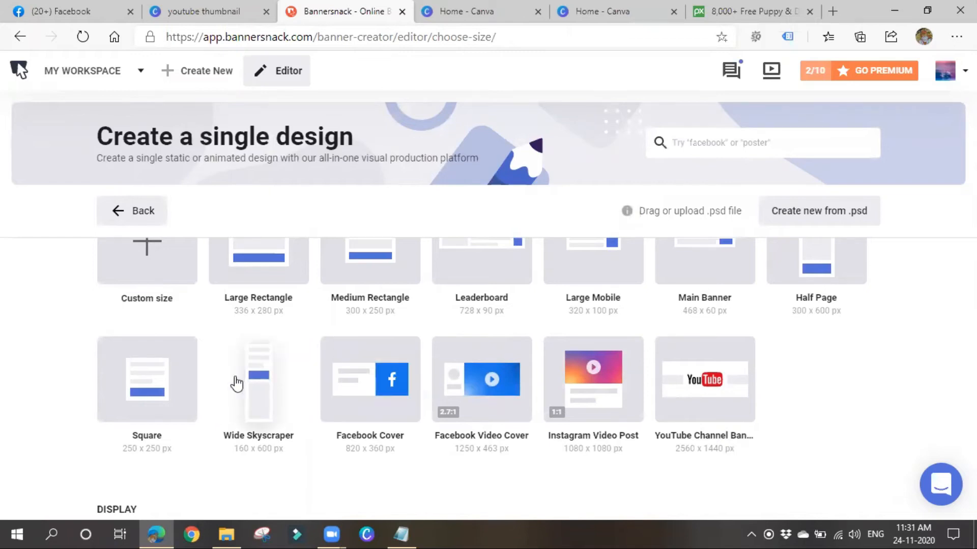
pyautogui.scroll(3, 207, 365)
pyautogui.scroll(-3, 219, 329)
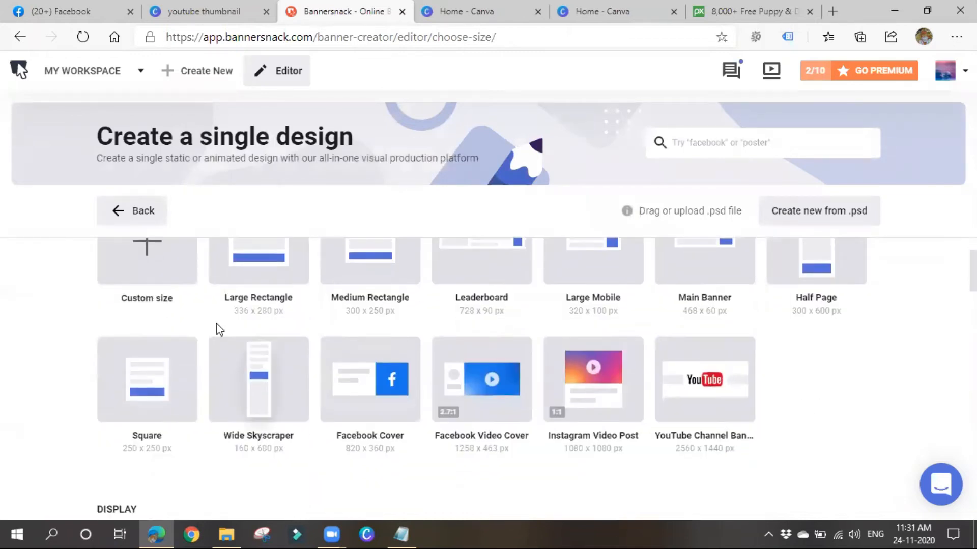
pyautogui.scroll(-2, 213, 356)
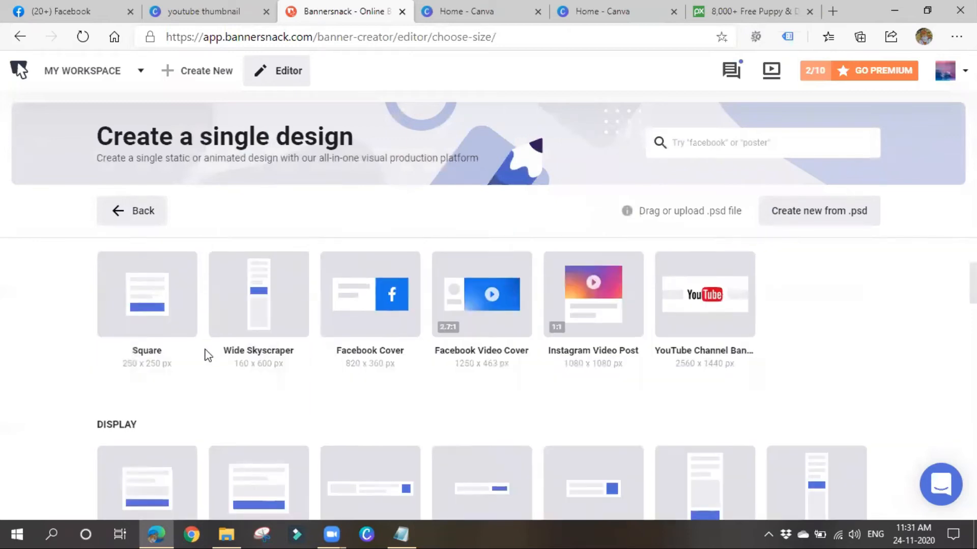
pyautogui.scroll(-1, 301, 407)
pyautogui.click(149, 253)
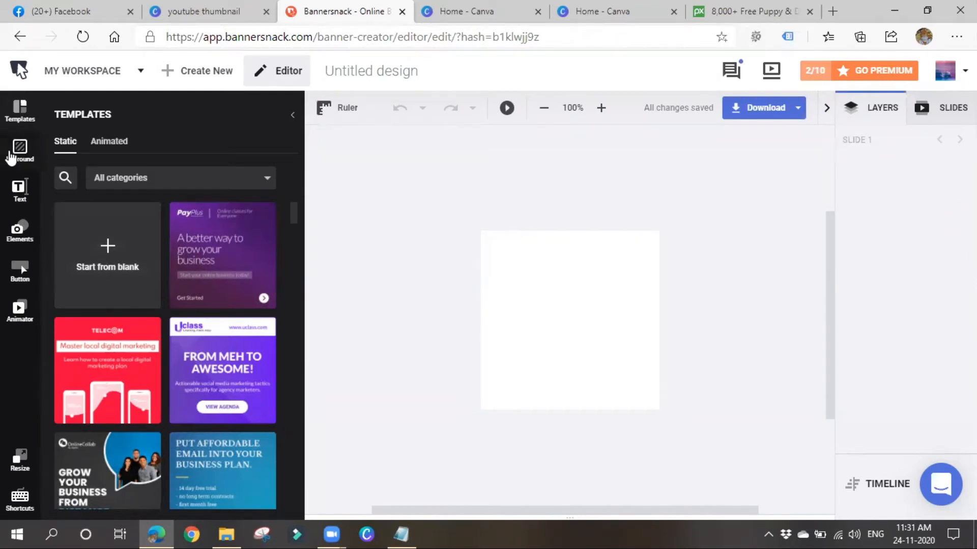
# Step: Apply the purple PayPlus "A better way to grow your business" template and select its headline and "Get Started" button text
pyautogui.click(232, 268)
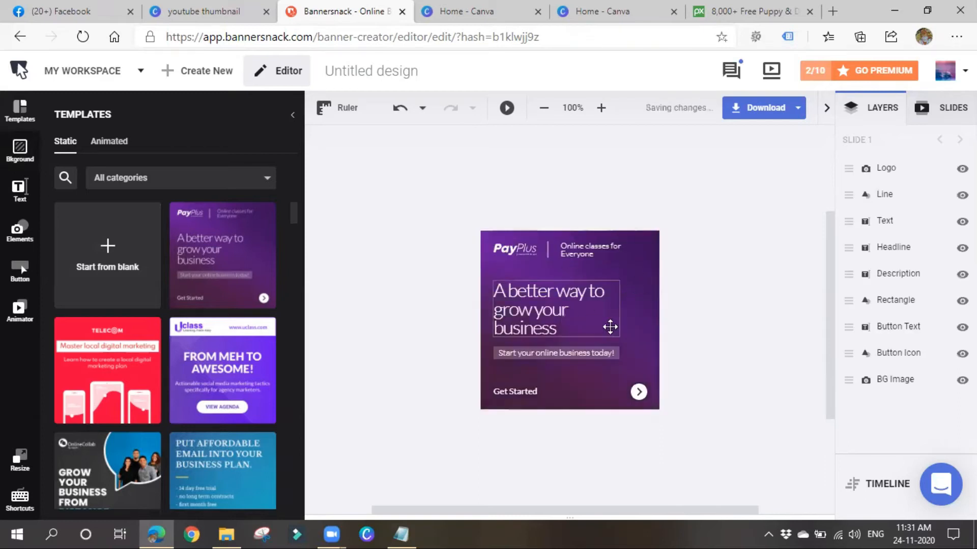
pyautogui.click(534, 313)
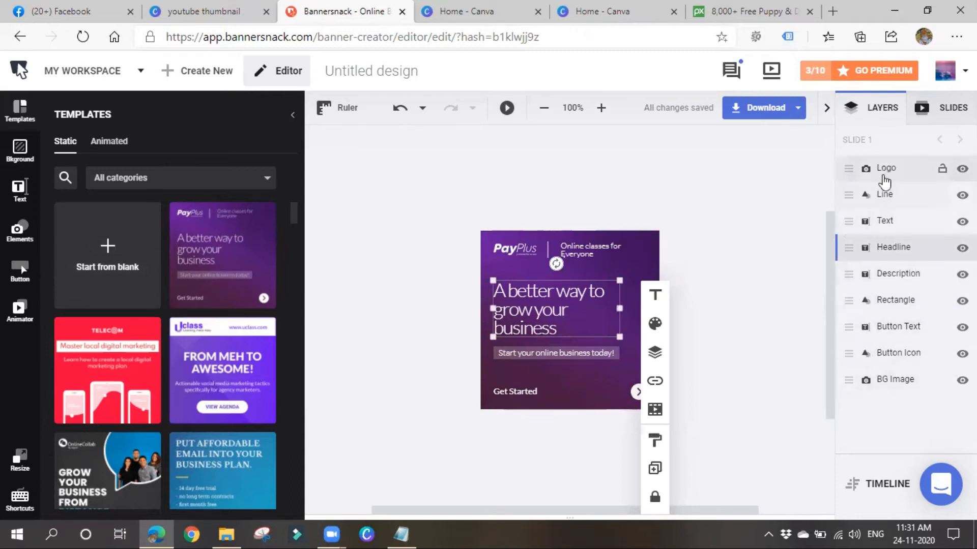
pyautogui.click(882, 328)
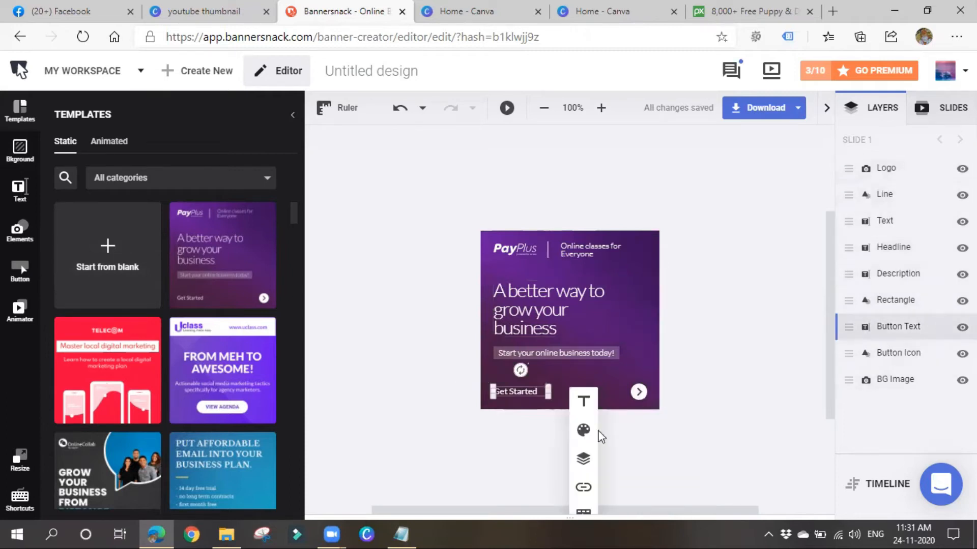
pyautogui.doubleClick(515, 392)
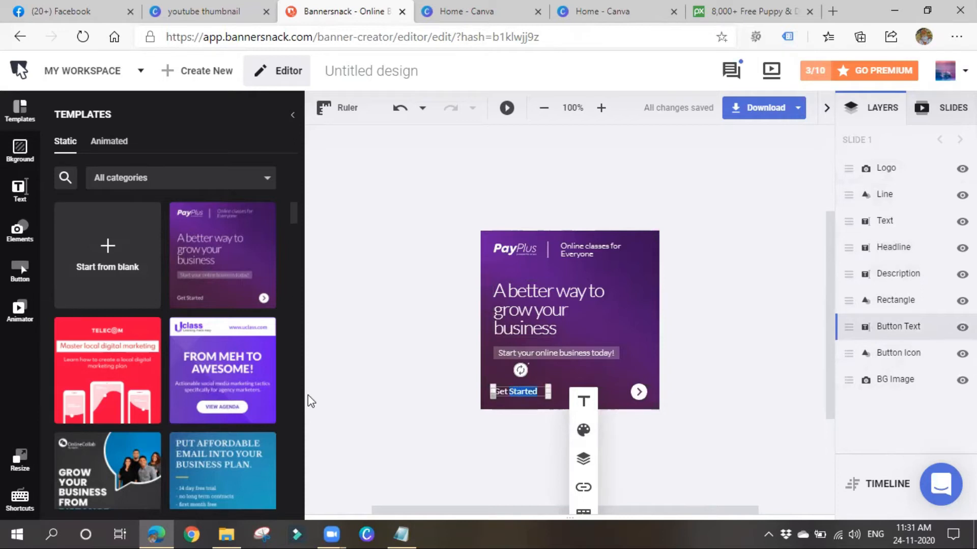
pyautogui.scroll(-3, 105, 351)
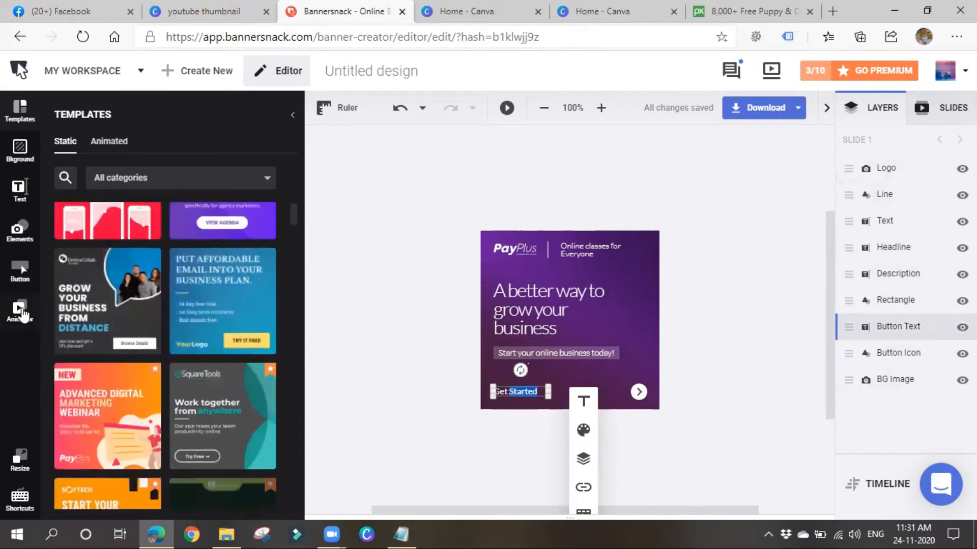
# Step: Preview the Alpha, Bounce and Cross animation templates on the banner without applying any of them
pyautogui.click(22, 311)
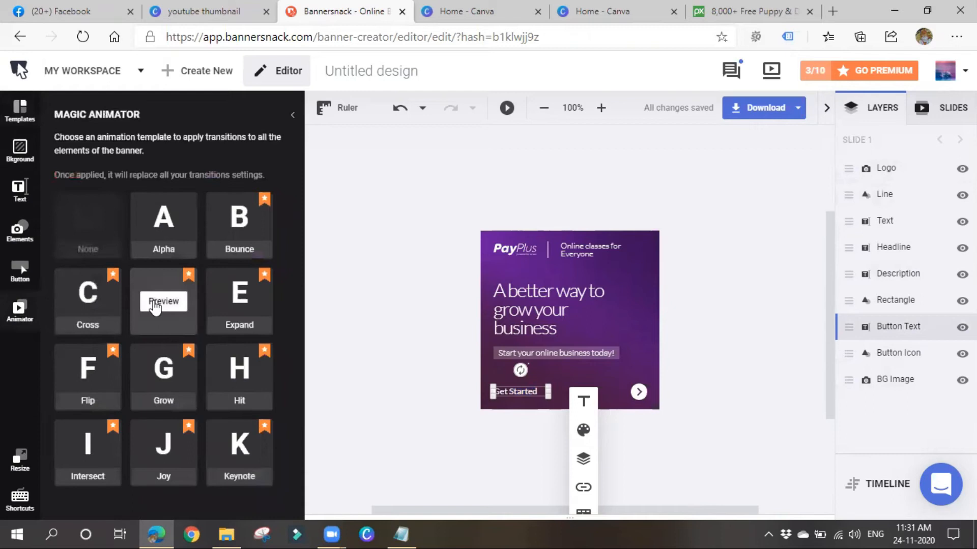
pyautogui.moveTo(155, 239)
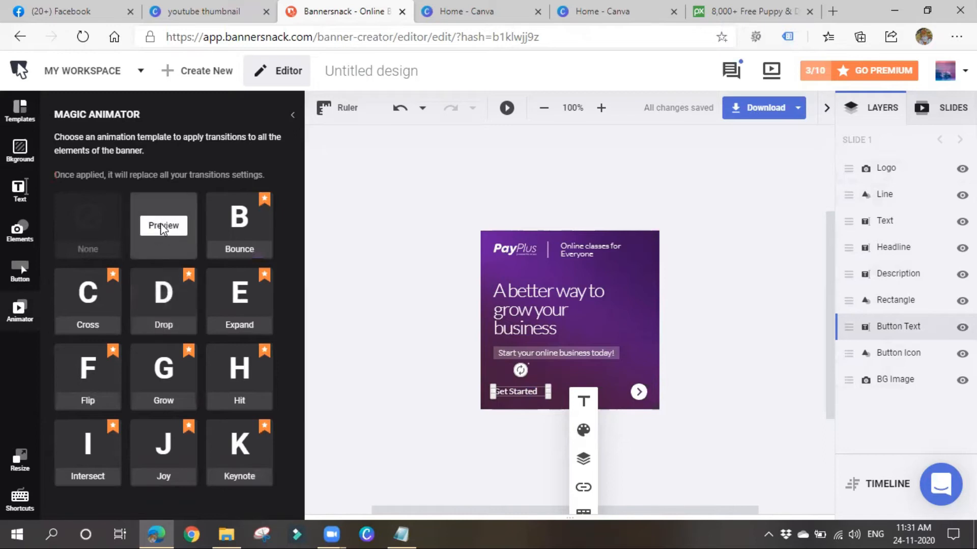
pyautogui.click(163, 227)
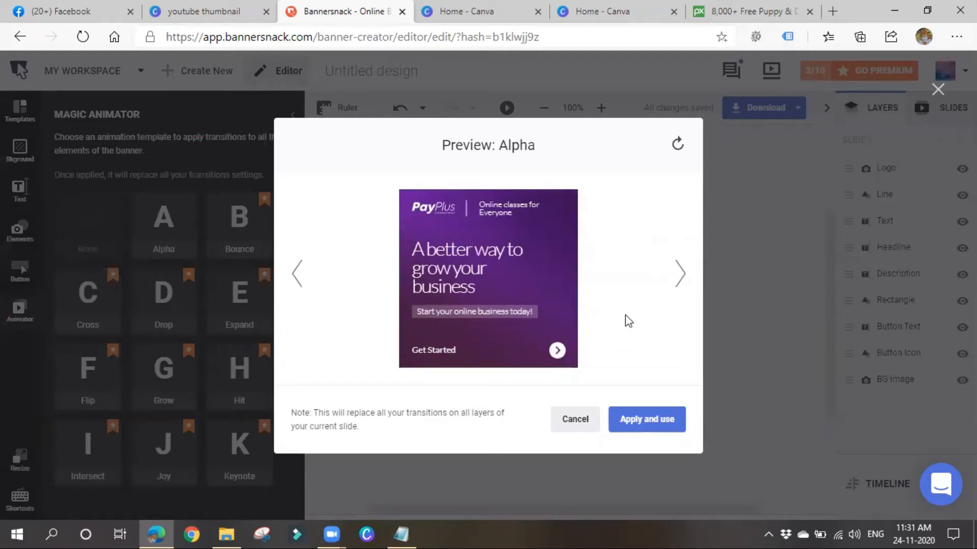
pyautogui.click(684, 285)
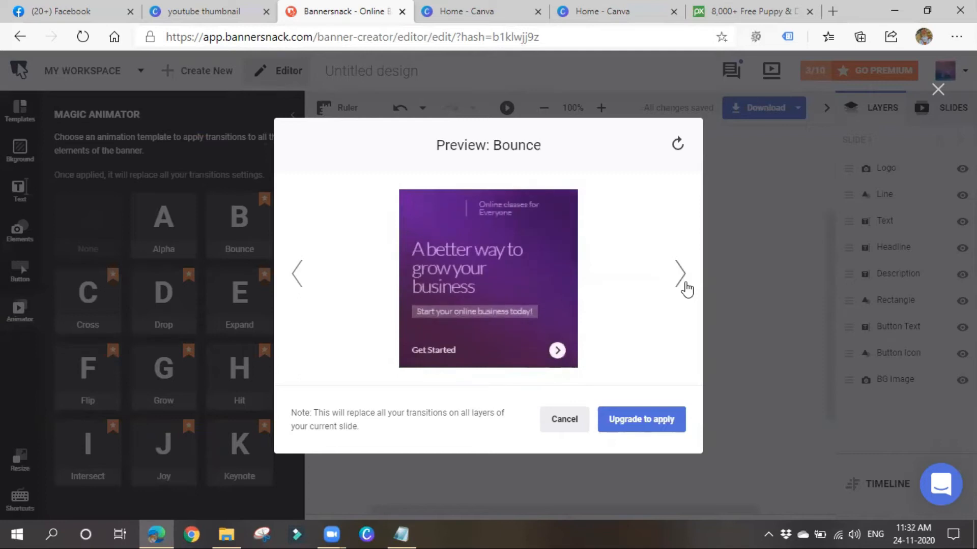
pyautogui.click(685, 286)
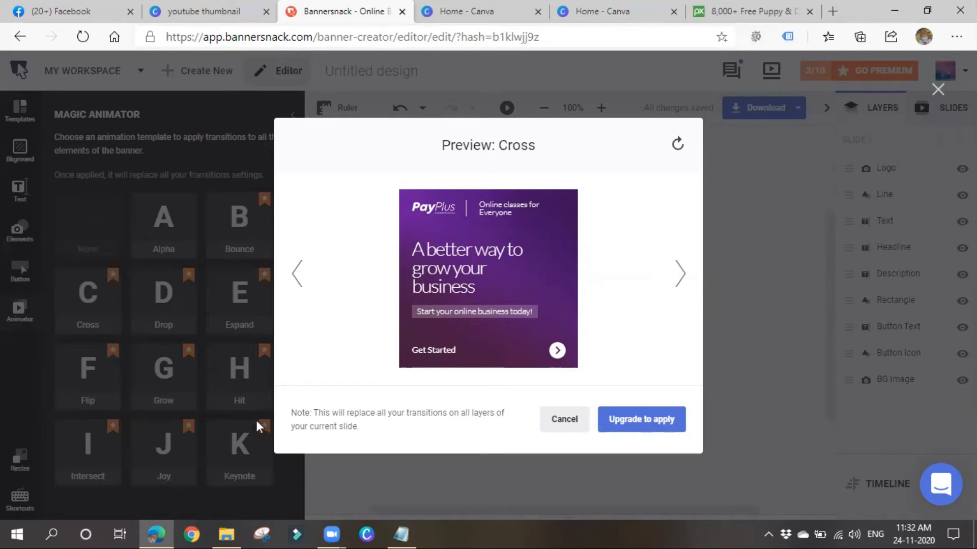
pyautogui.click(563, 426)
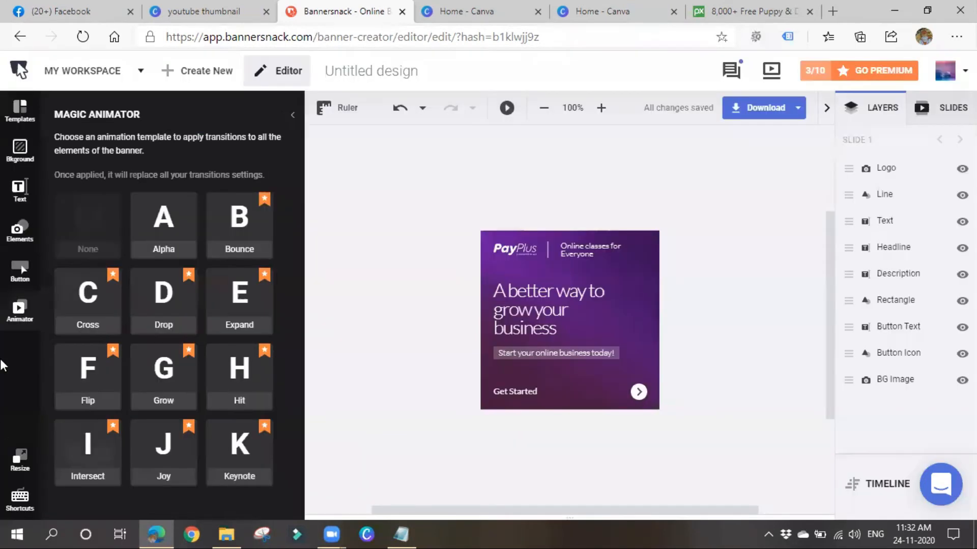
# Step: Look through the ready-made heading and text styles available for the banner
pyautogui.click(17, 191)
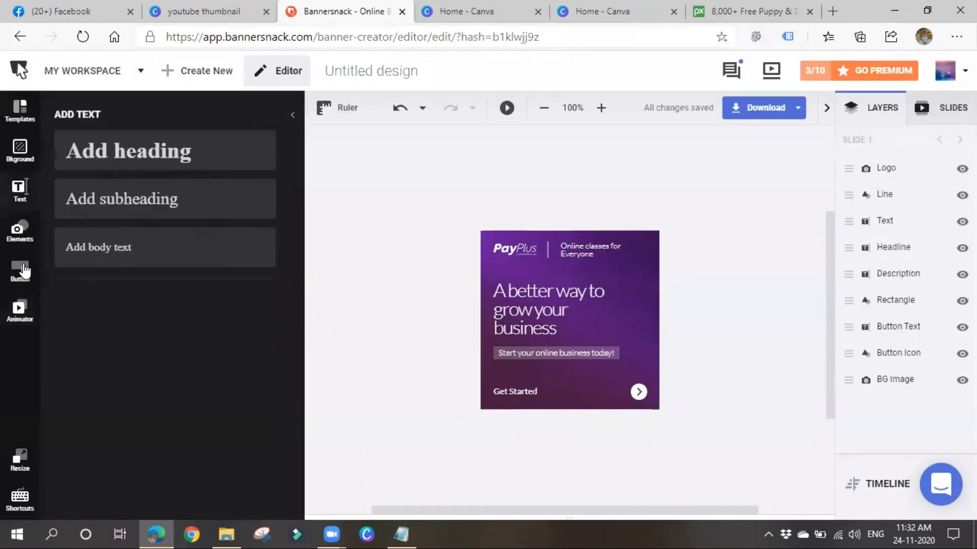
pyautogui.scroll(-3, 128, 349)
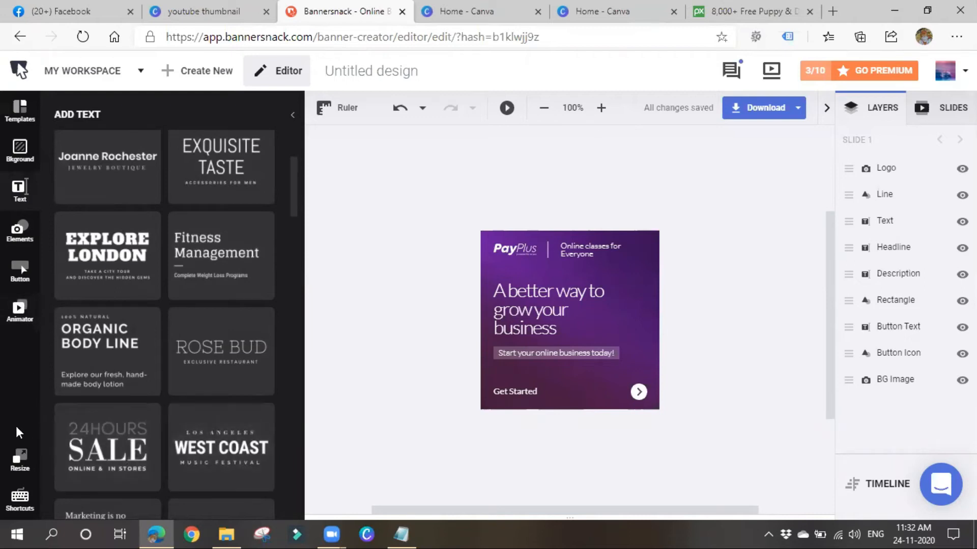
# Step: Add the green gradient DOWNLOAD button to the PayPlus banner
pyautogui.click(19, 274)
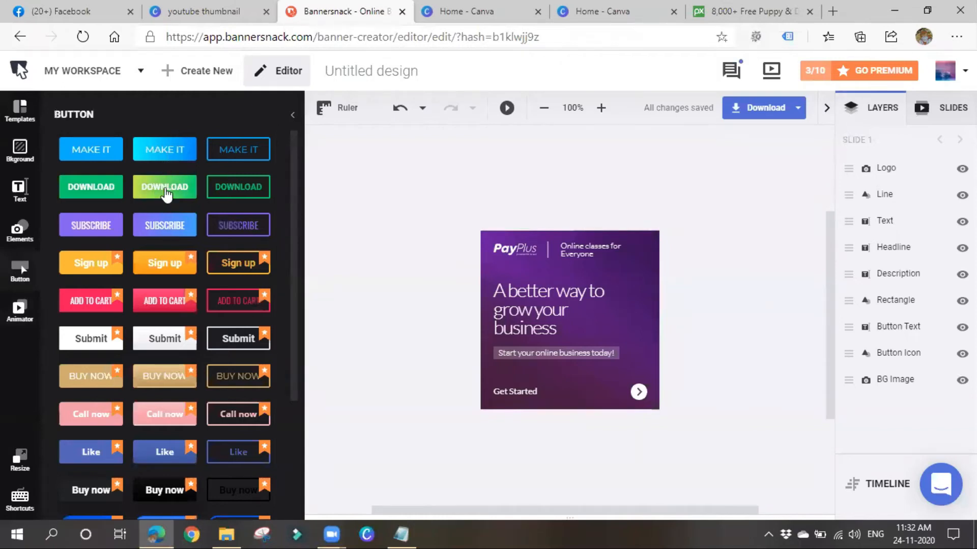
pyautogui.click(165, 187)
pyautogui.doubleClick(578, 320)
pyautogui.click(740, 425)
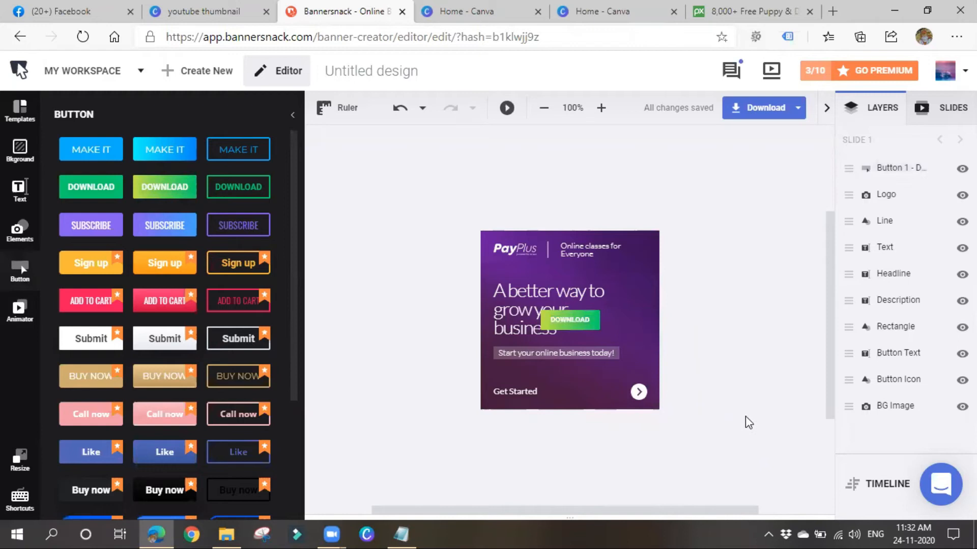
# Step: Move the DOWNLOAD button down between the Get Started text and the arrow icon on the banner
pyautogui.scroll(-1, 256, 410)
pyautogui.scroll(-3, 256, 412)
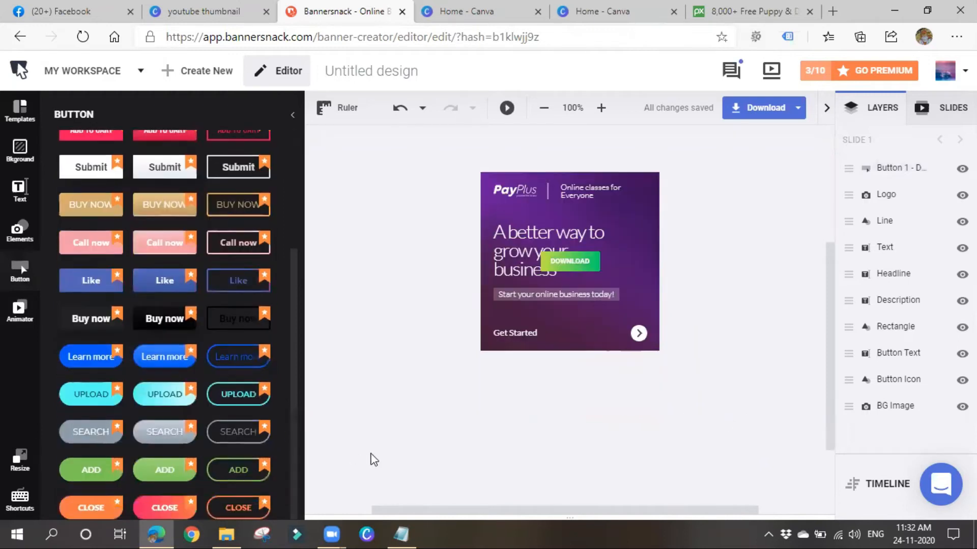
pyautogui.scroll(2, 544, 414)
pyautogui.click(601, 108)
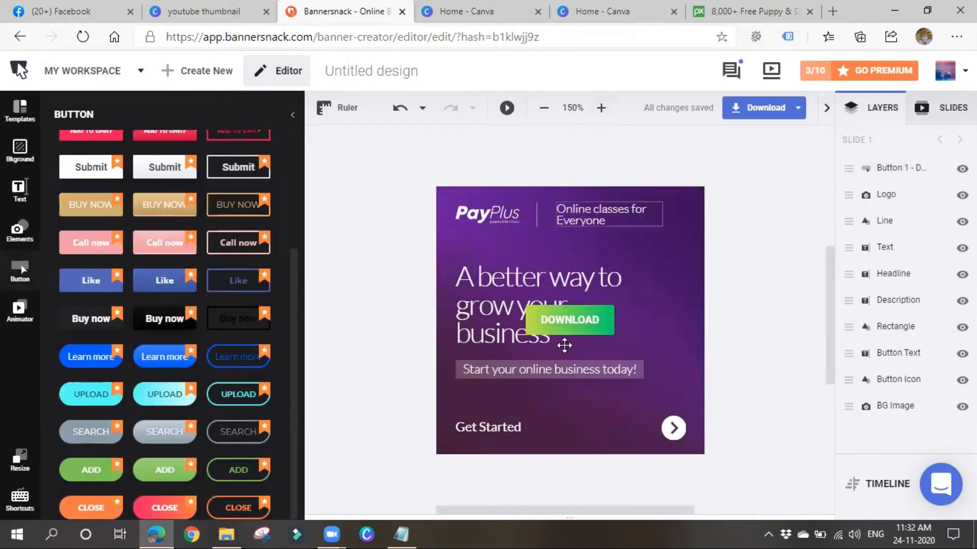
pyautogui.scroll(-2, 562, 270)
pyautogui.moveTo(563, 262); pyautogui.dragTo(580, 370)
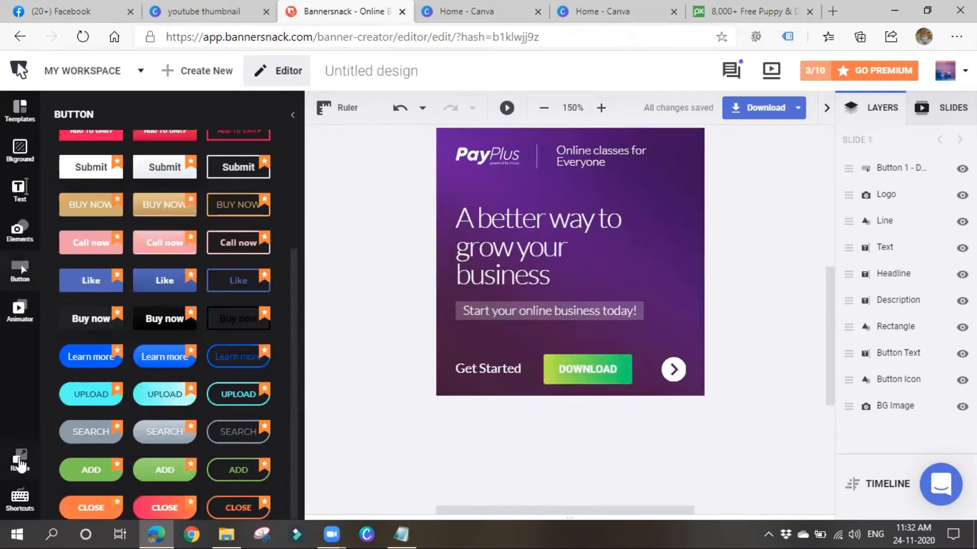
# Step: Resize the banner to the Leaderboard display format, 728 x 90 px
pyautogui.click(20, 462)
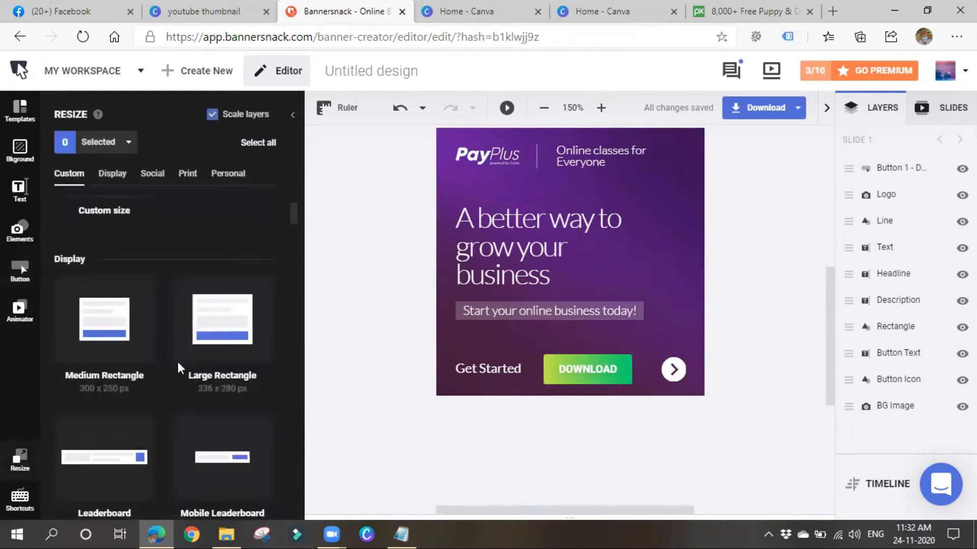
pyautogui.scroll(-2, 90, 365)
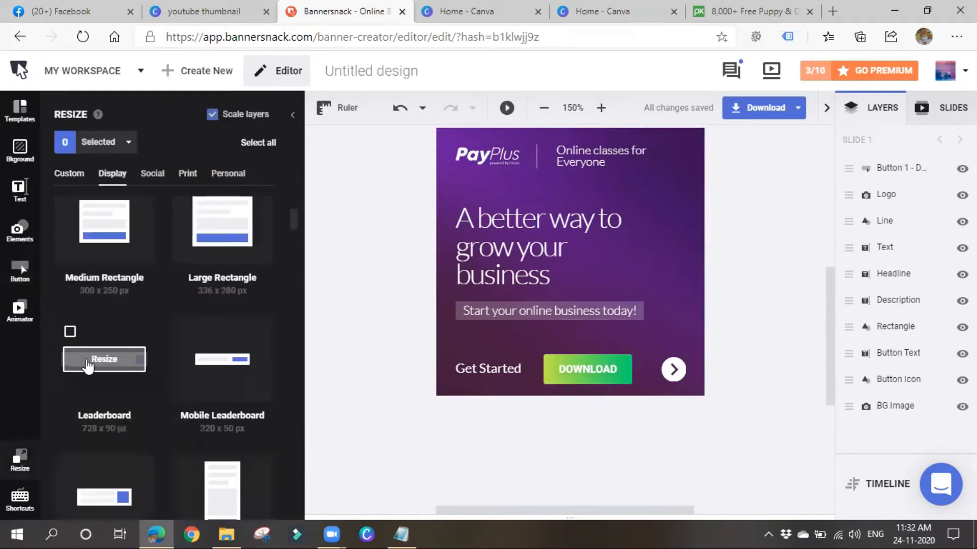
pyautogui.click(88, 365)
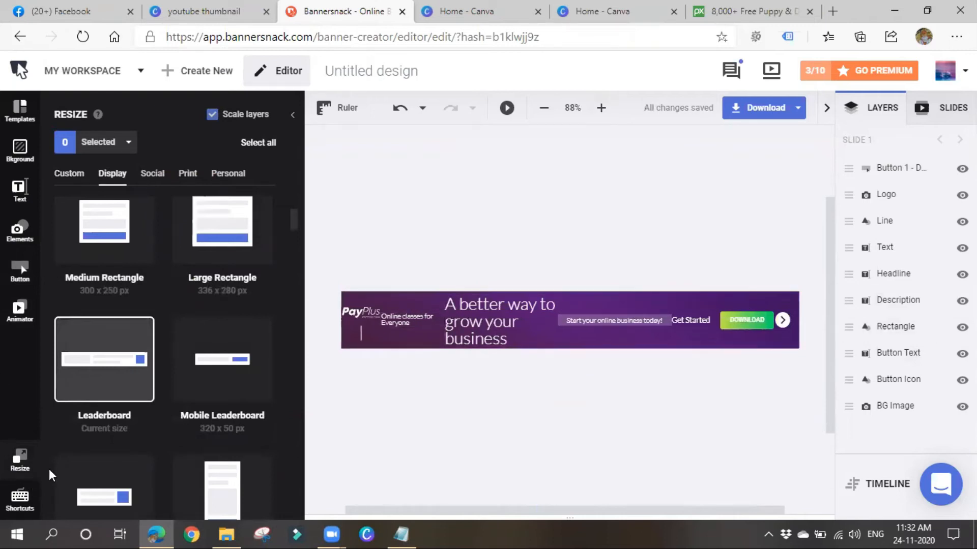
# Step: Look through the available element categories, from uploads and stock photos to illustrations and brand logos
pyautogui.click(19, 232)
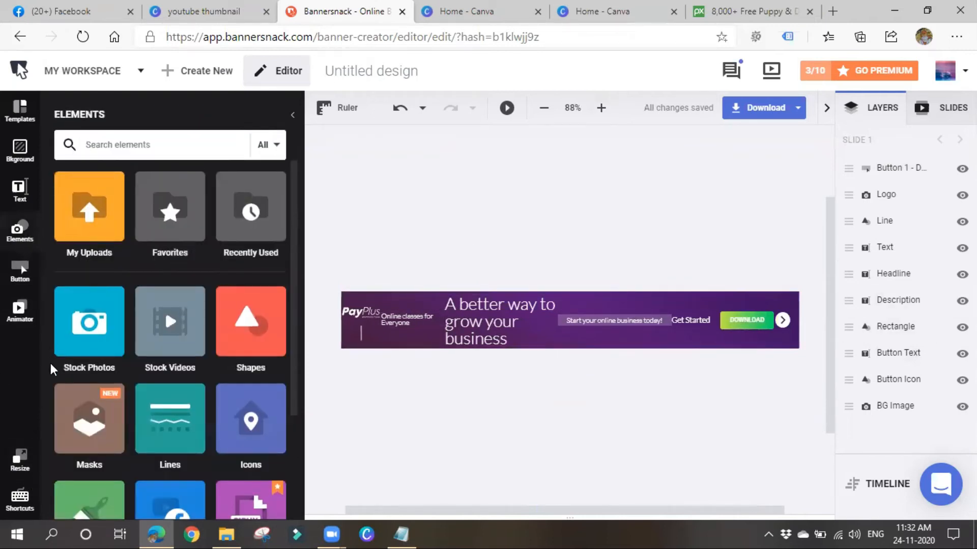
pyautogui.scroll(-1, 163, 407)
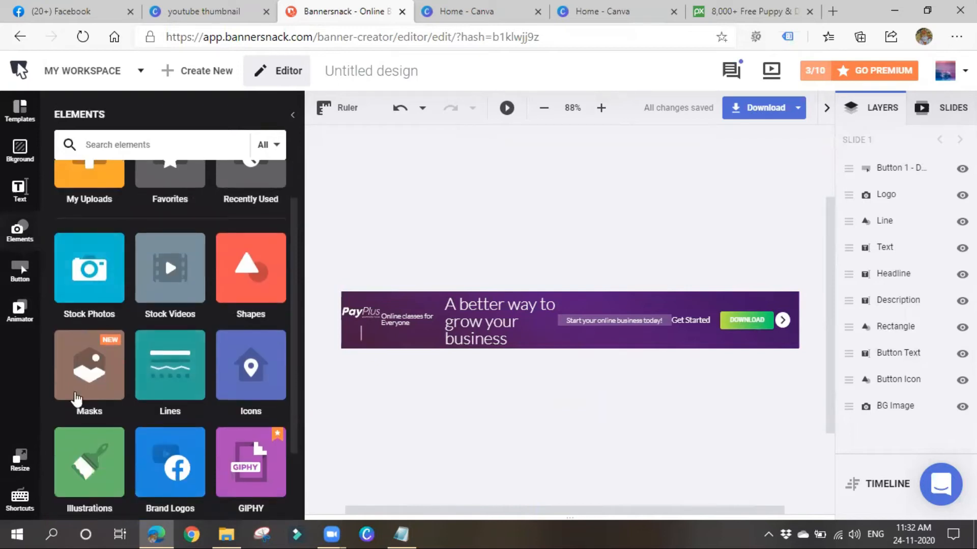
pyautogui.scroll(-2, 77, 399)
pyautogui.scroll(3, 152, 387)
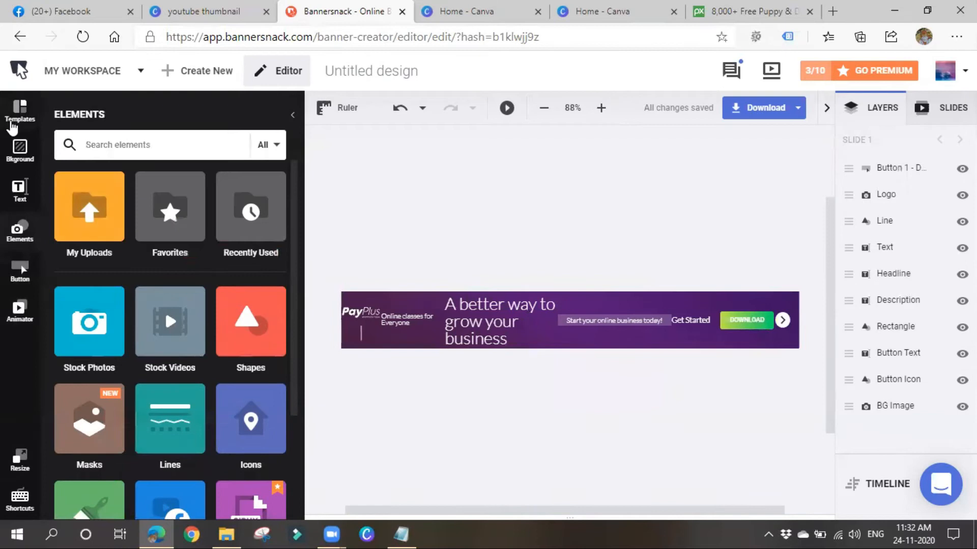
# Step: Browse the static leaderboard templates in all categories and try to apply the PayPlus "Improve your data science skills" template
pyautogui.click(13, 127)
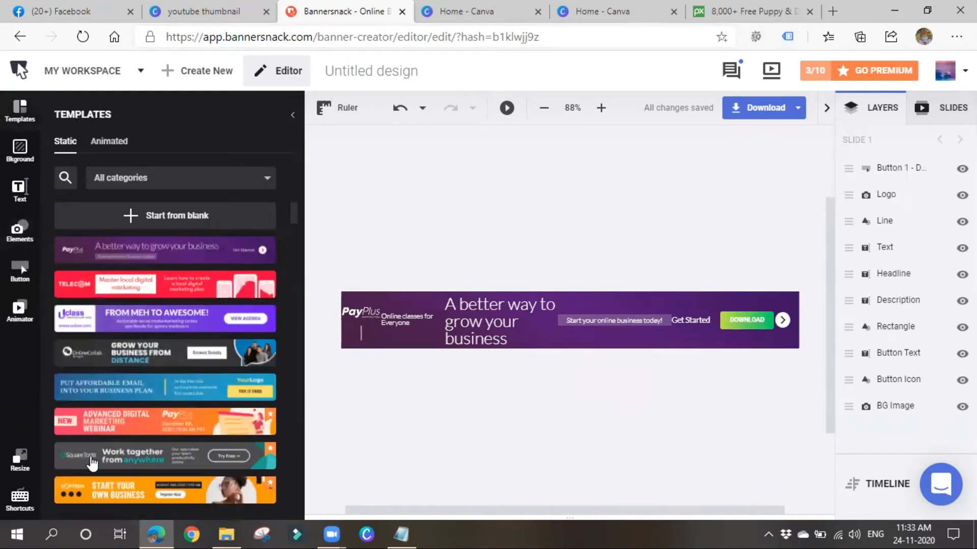
pyautogui.scroll(-2, 92, 460)
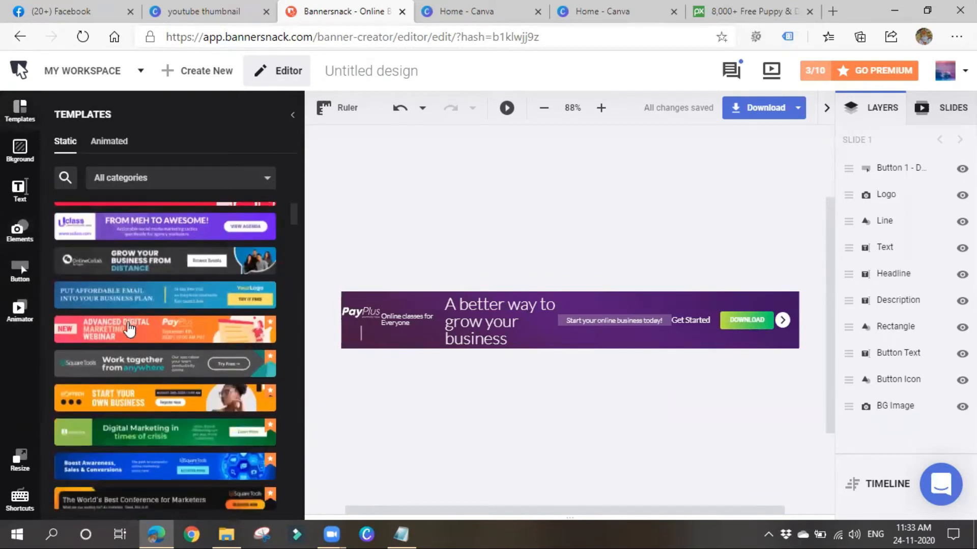
pyautogui.scroll(-4, 94, 436)
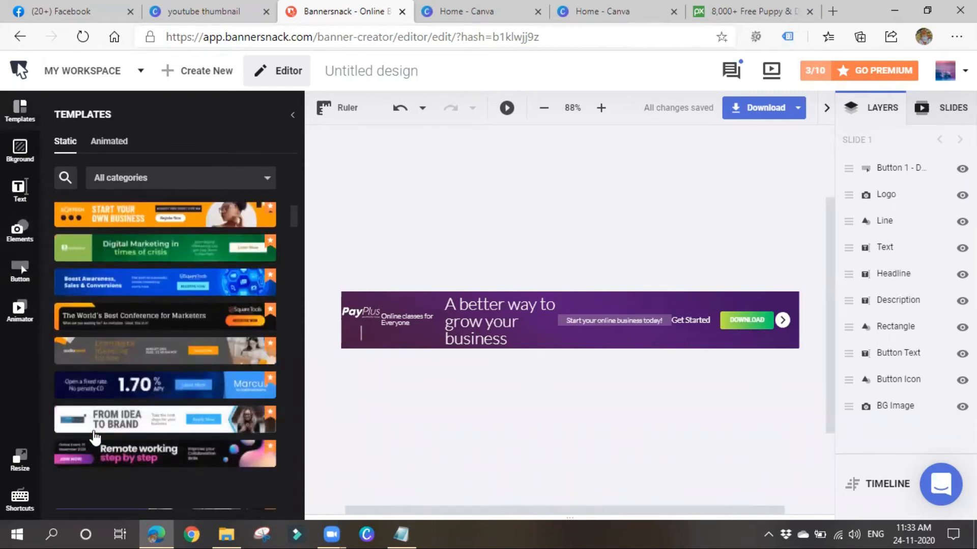
pyautogui.scroll(-3, 112, 417)
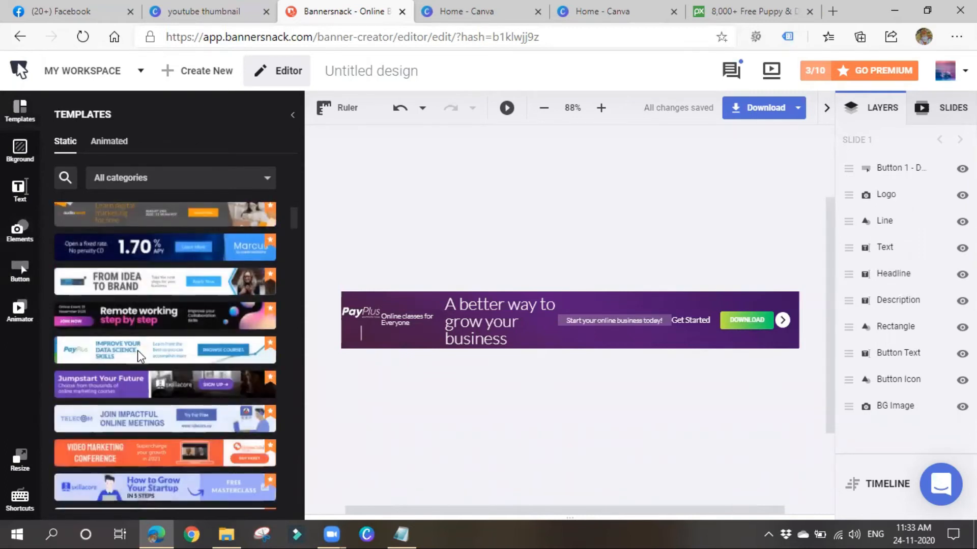
pyautogui.click(139, 358)
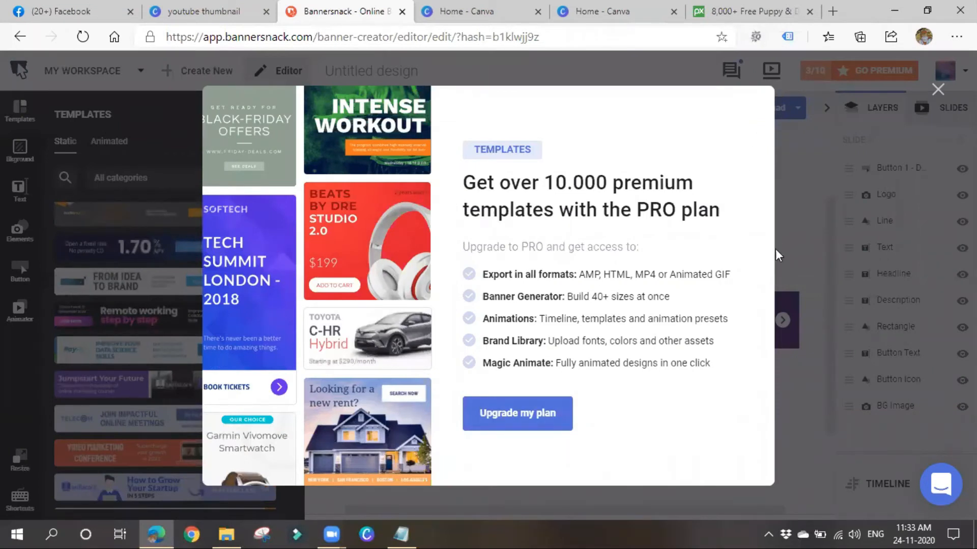
pyautogui.click(813, 174)
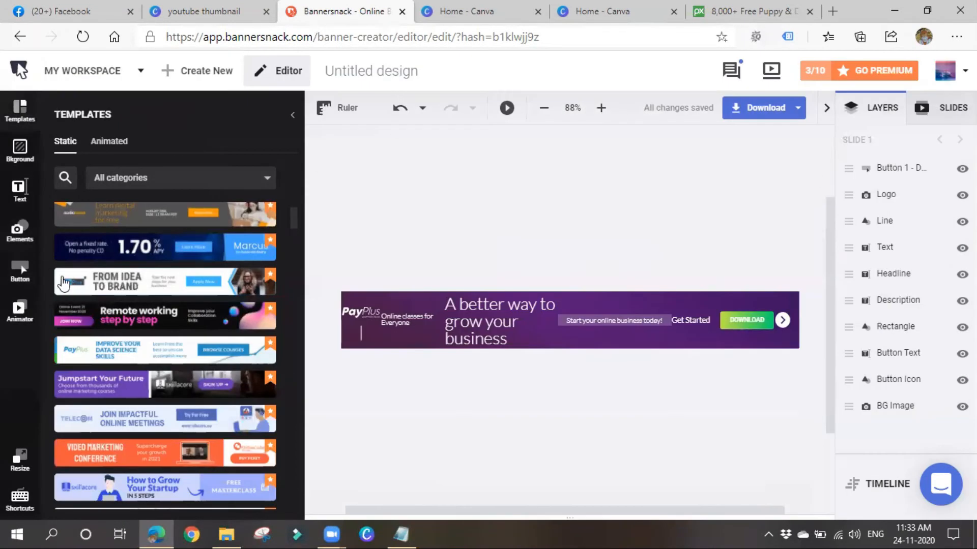
pyautogui.scroll(-3, 188, 403)
pyautogui.scroll(-3, 188, 404)
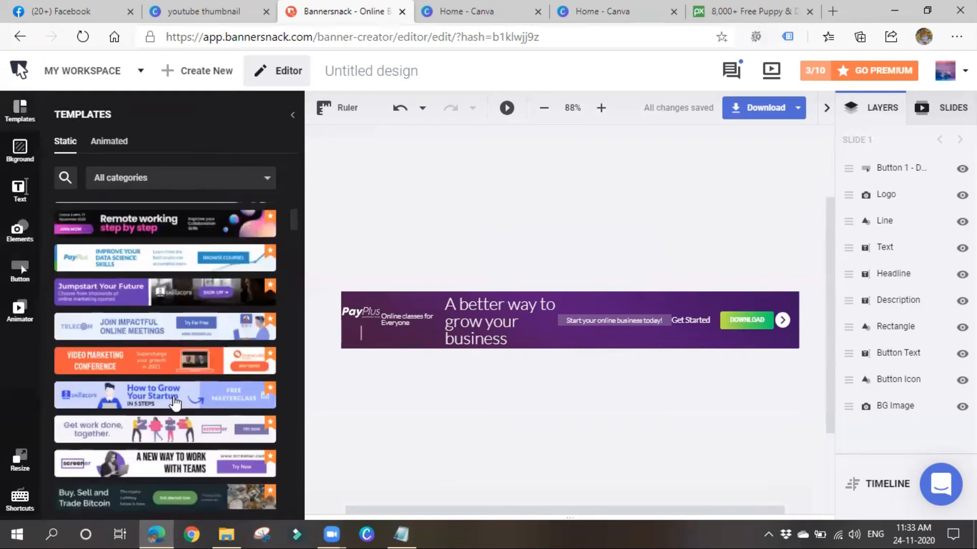
pyautogui.scroll(3, 175, 403)
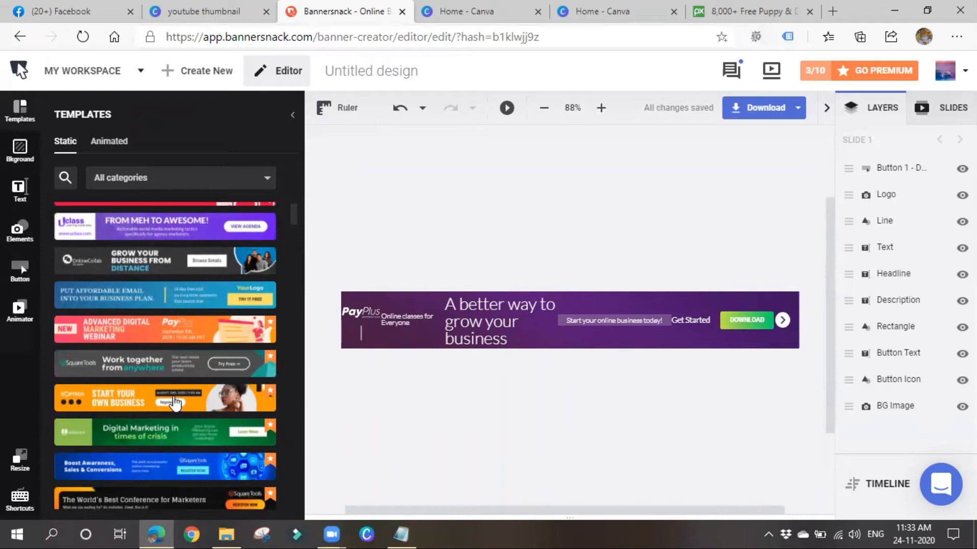
# Step: Switch to the Notepad class notes and add shutterstock after pexels and pixabay on the Image line
pyautogui.click(400, 534)
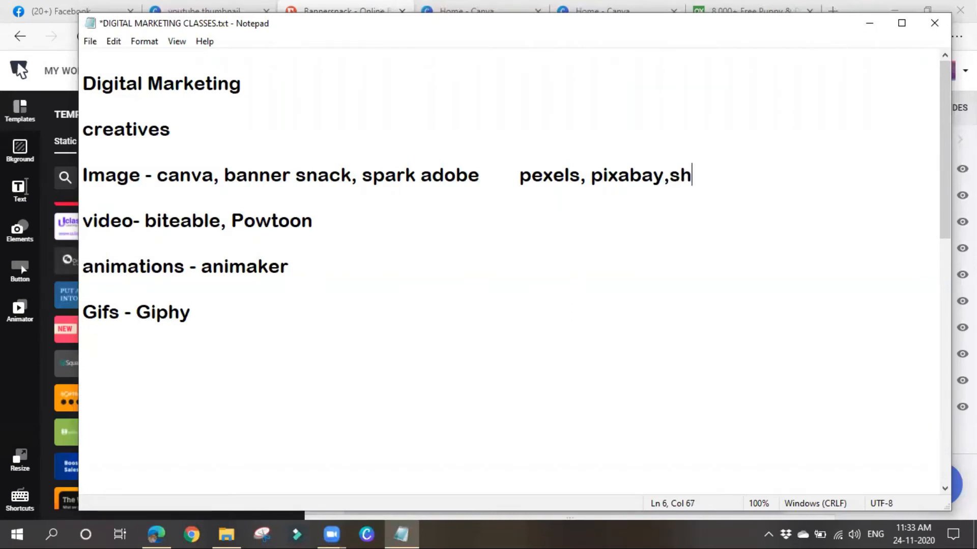
pyautogui.write('terstock')
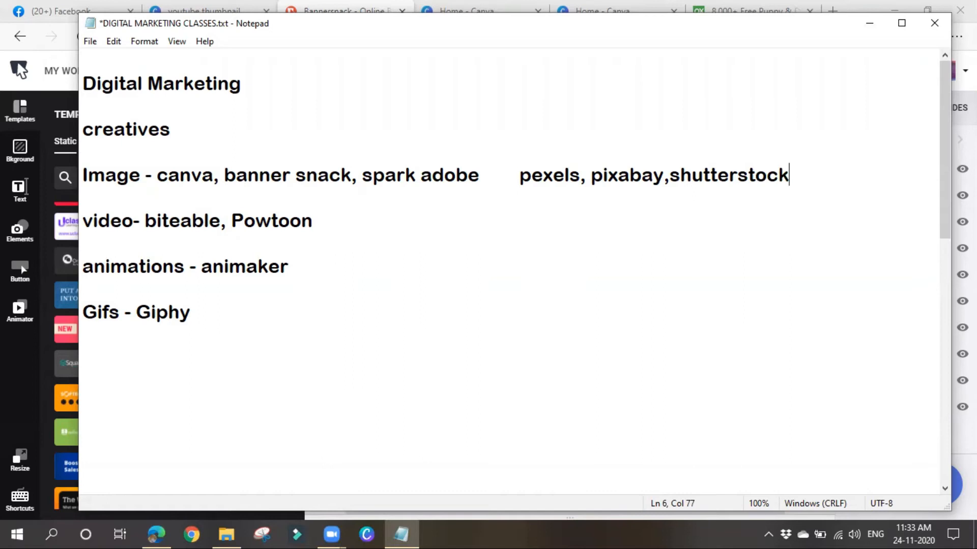
pyautogui.moveTo(515, 178); pyautogui.dragTo(872, 181)
pyautogui.click(817, 205)
pyautogui.click(518, 190)
pyautogui.hotkey('shift', 'End')
pyautogui.click(420, 409)
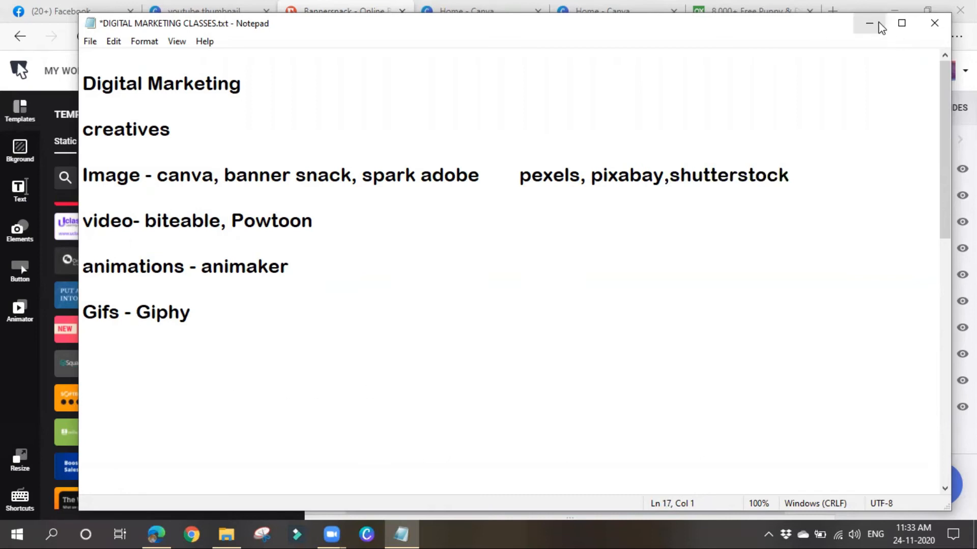
# Step: Return to the browser and search the web for biteable in the second Canva home tab
pyautogui.click(868, 23)
pyautogui.click(448, 11)
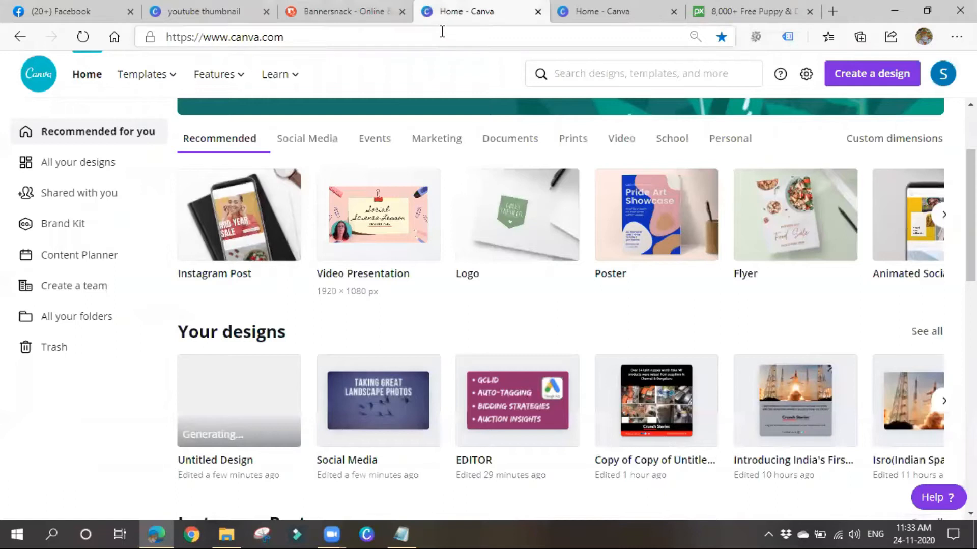
pyautogui.click(442, 31)
pyautogui.click(600, 12)
pyautogui.click(598, 30)
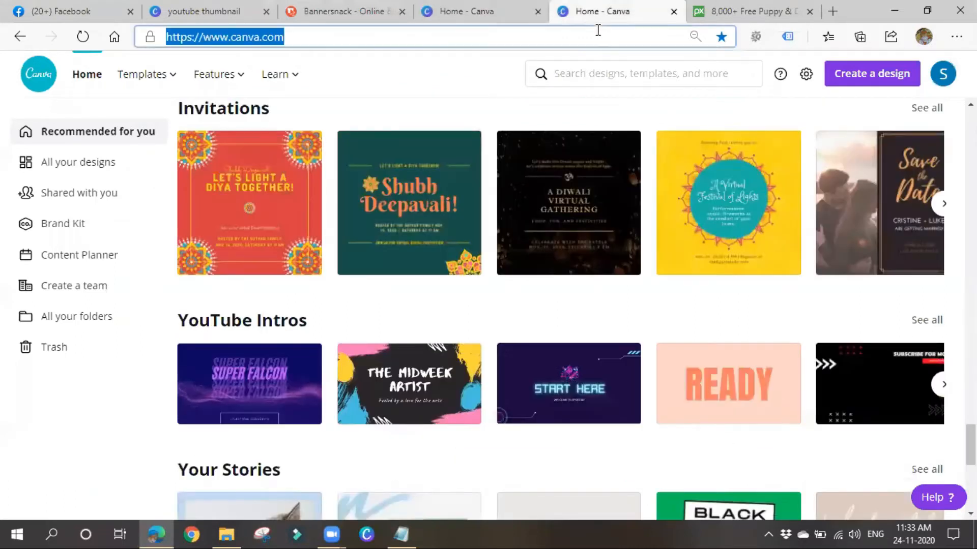
pyautogui.write('bite')
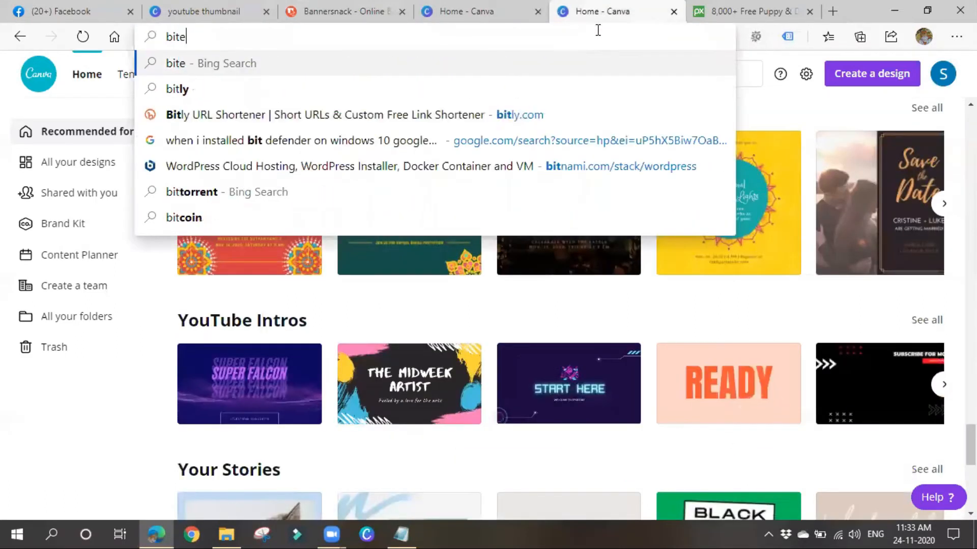
pyautogui.write('bale')
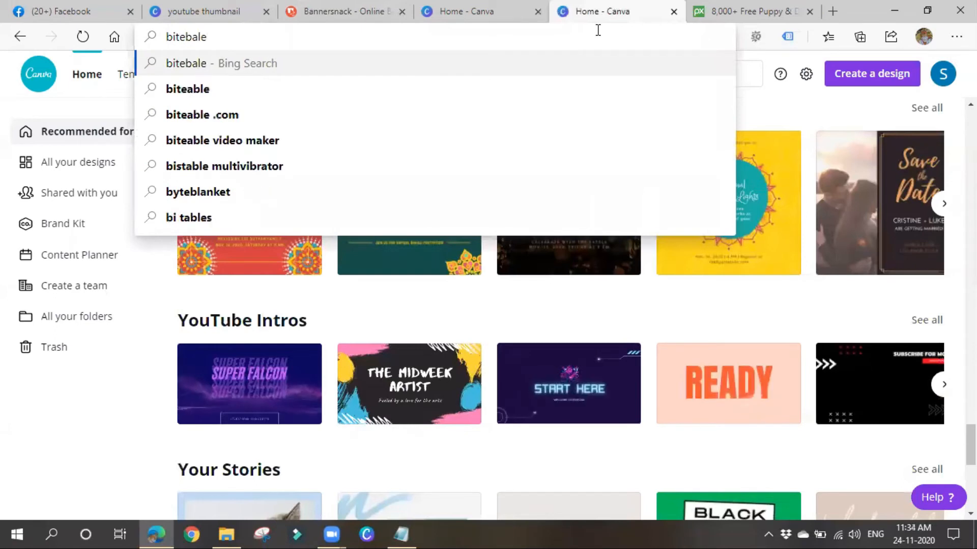
pyautogui.click(434, 89)
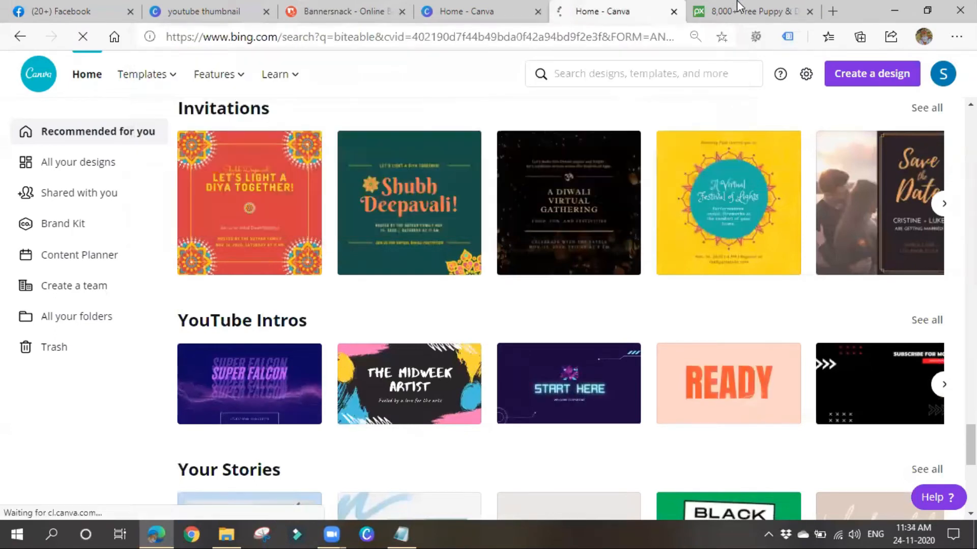
# Step: Switch to the Pixabay puppy search page and look through its free photos
pyautogui.click(780, 10)
pyautogui.scroll(-4, 554, 358)
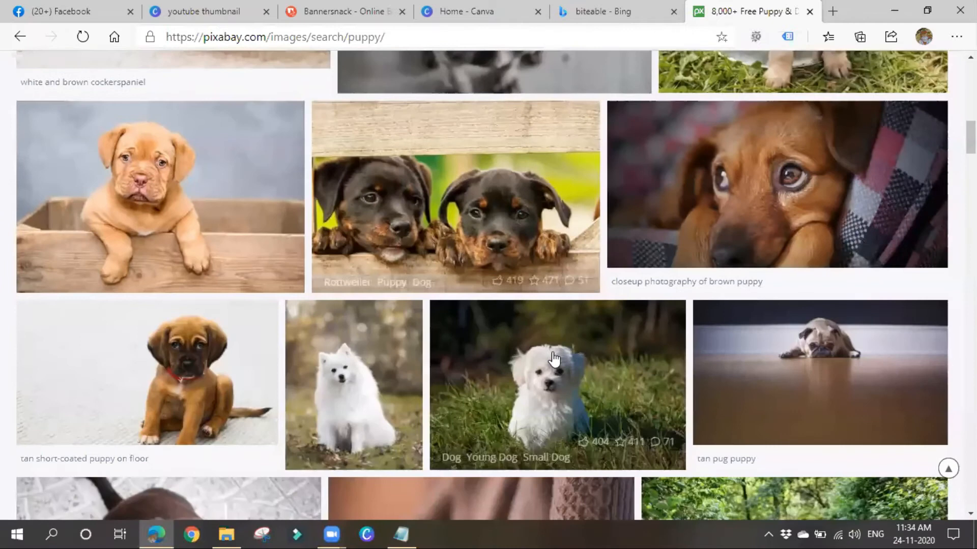
pyautogui.scroll(10, 554, 359)
pyautogui.scroll(-12, 578, 414)
pyautogui.scroll(-20, 562, 453)
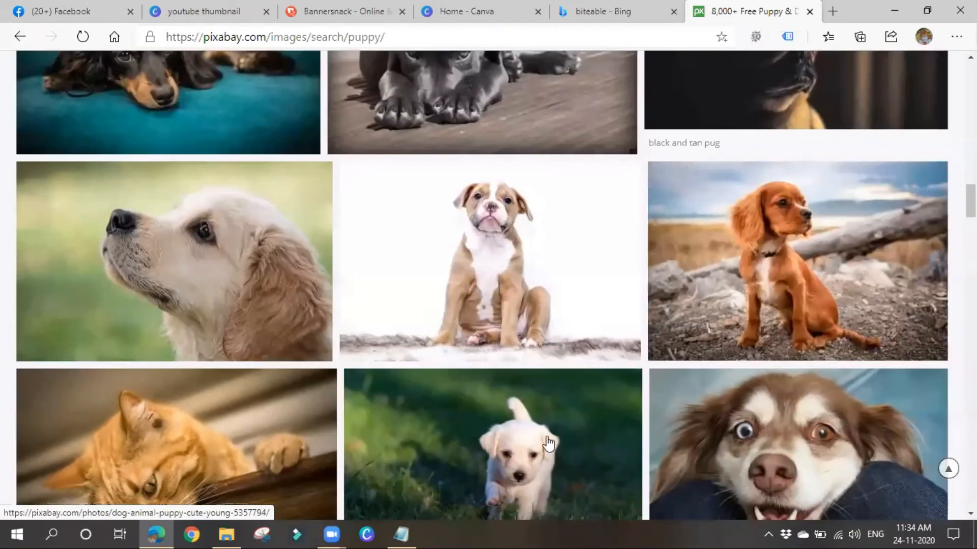
pyautogui.scroll(-14, 548, 444)
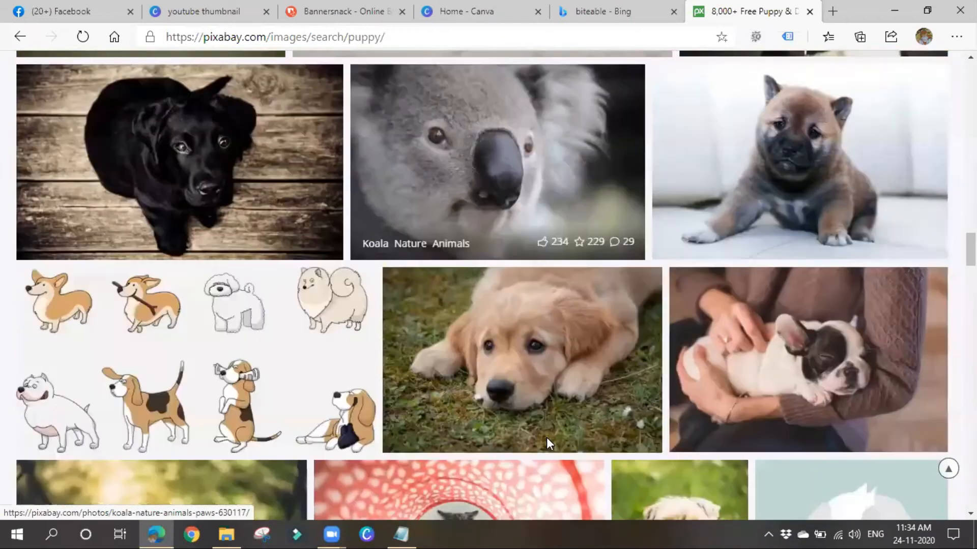
pyautogui.scroll(-5, 548, 443)
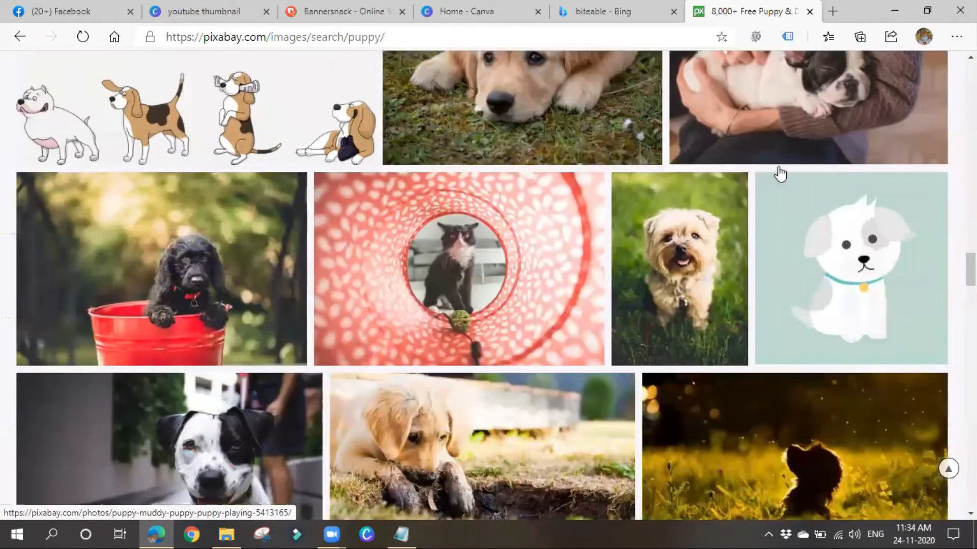
# Step: Close the Pixabay and Bannersnack tabs and place the biteable search tab directly after the youtube thumbnail tab
pyautogui.click(809, 11)
pyautogui.moveTo(770, 11); pyautogui.dragTo(452, 11)
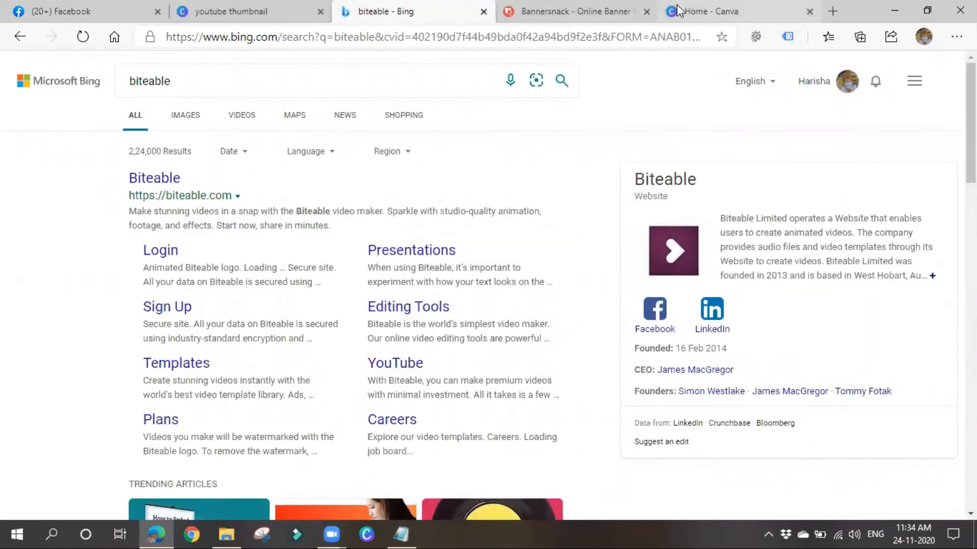
pyautogui.click(647, 11)
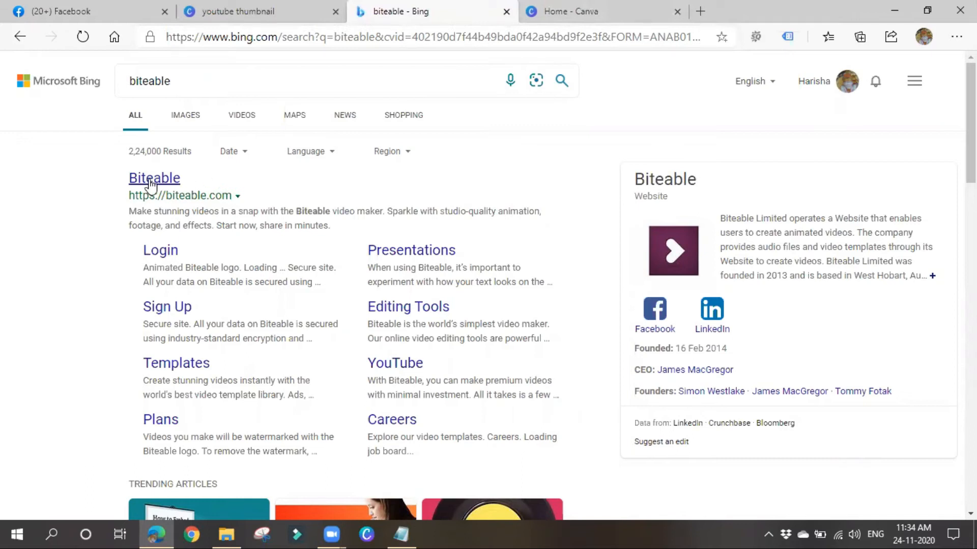
# Step: Open the Biteable website from the search results and view its home page's video-making introduction
pyautogui.click(151, 182)
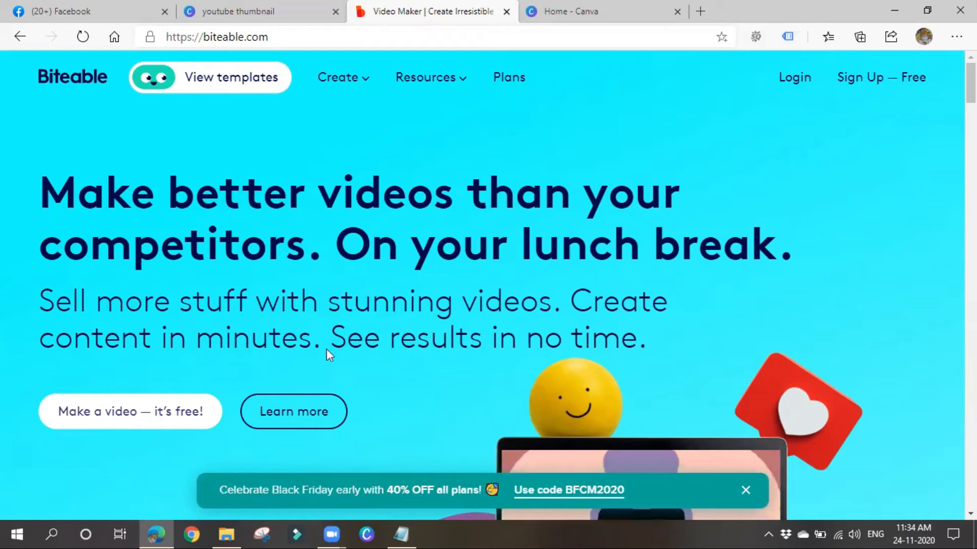
pyautogui.scroll(-4, 257, 358)
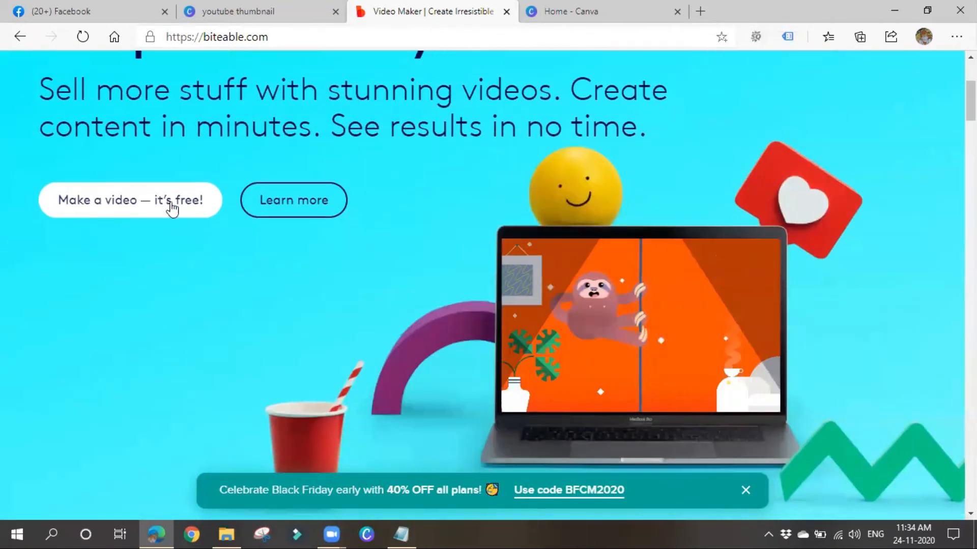
# Step: Start making a free video on Biteable, view the featured templates on the dashboard, and dismiss the Black Friday promotion banner
pyautogui.click(162, 194)
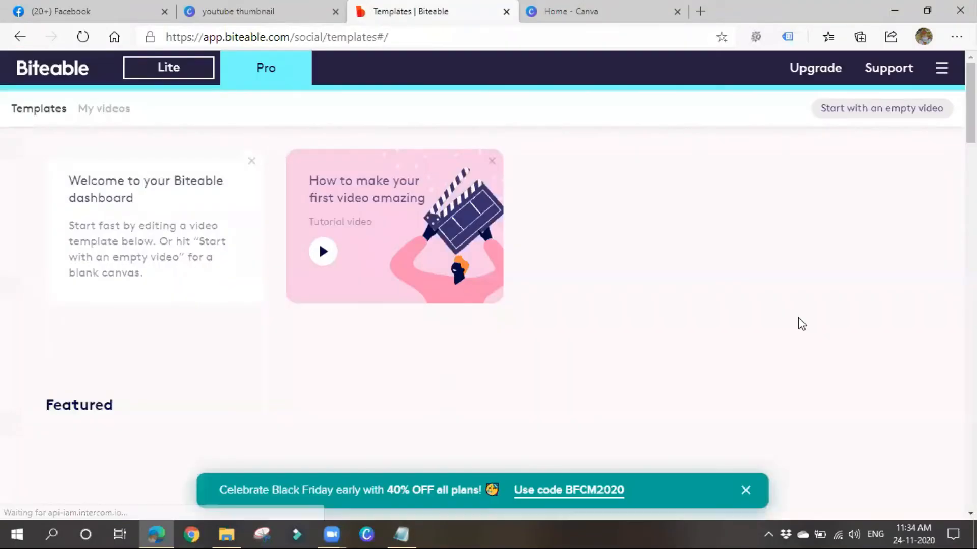
pyautogui.scroll(-3, 798, 324)
pyautogui.moveTo(219, 371)
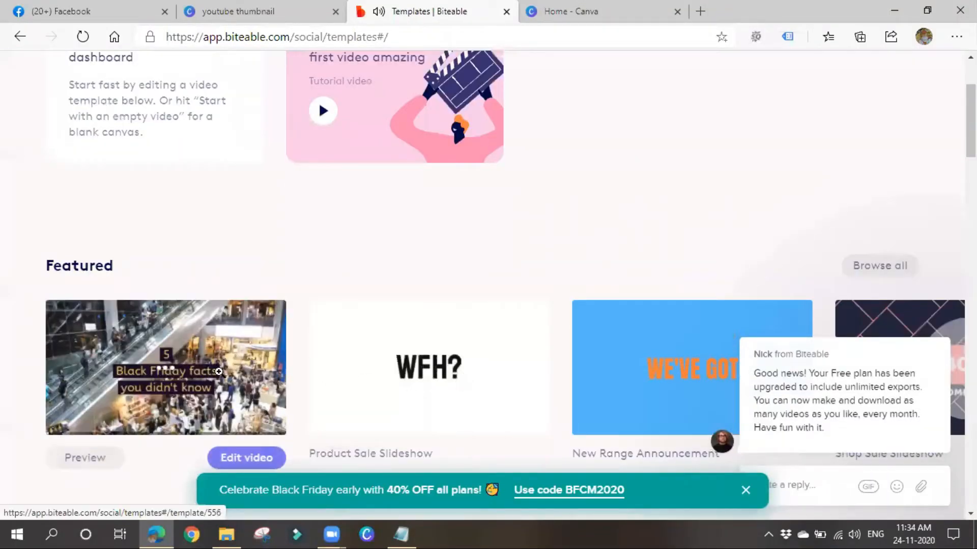
pyautogui.scroll(3, 218, 371)
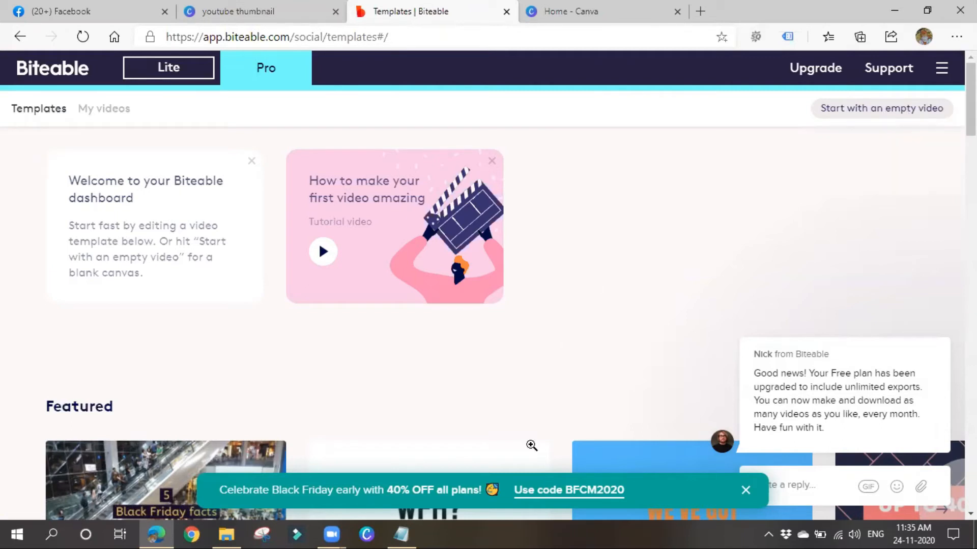
pyautogui.scroll(-5, 527, 438)
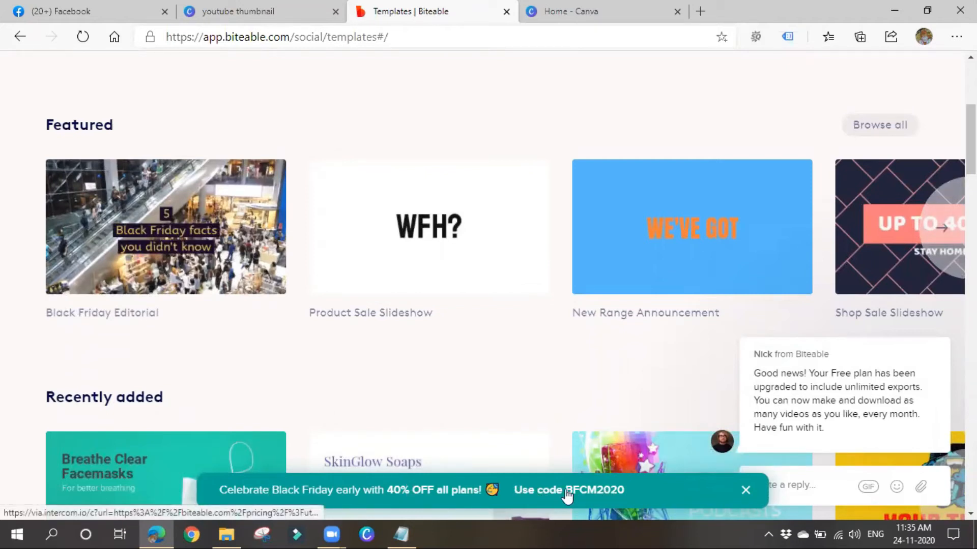
pyautogui.click(746, 490)
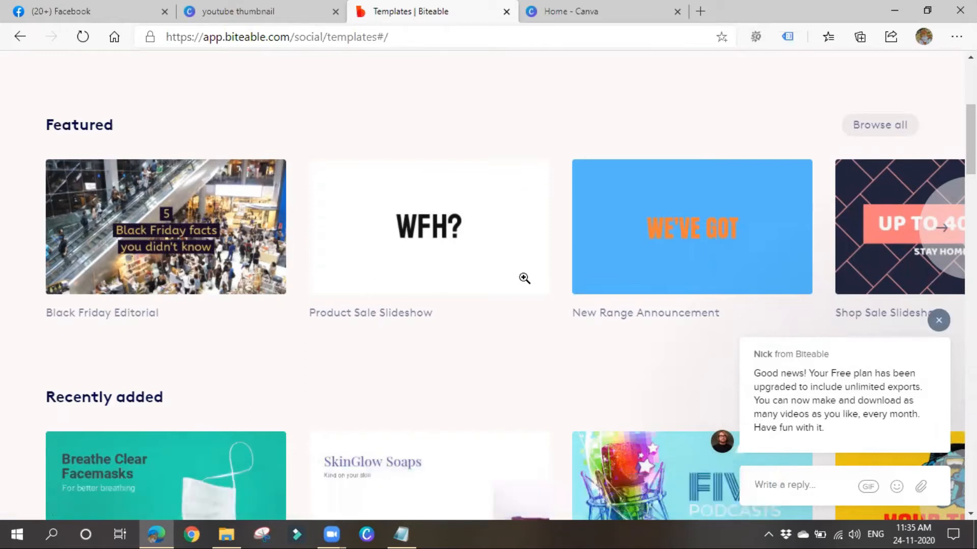
# Step: Look through the Recently added and Ads video templates on the Biteable dashboard
pyautogui.scroll(-2, 605, 291)
pyautogui.scroll(-2, 605, 291)
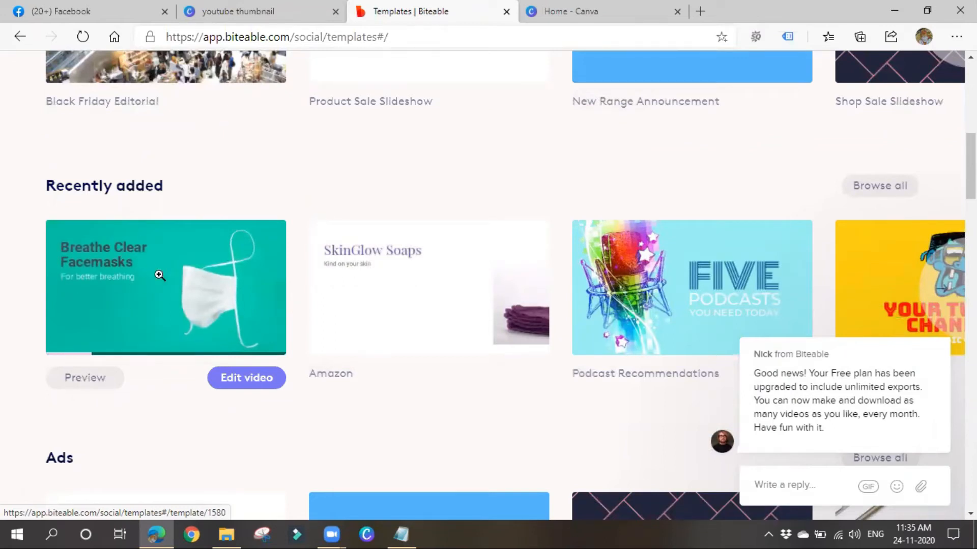
pyautogui.scroll(-4, 728, 306)
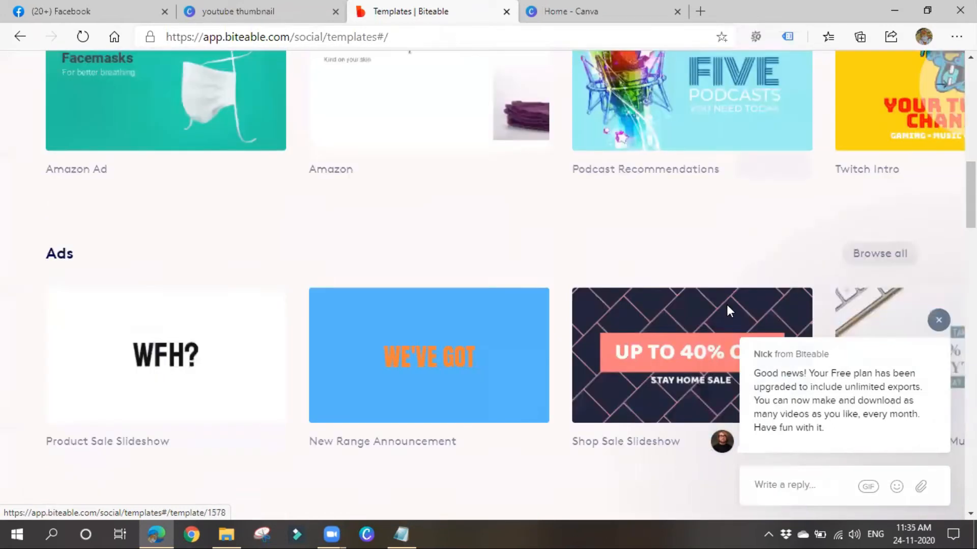
pyautogui.scroll(-7, 726, 304)
pyautogui.scroll(8, 529, 341)
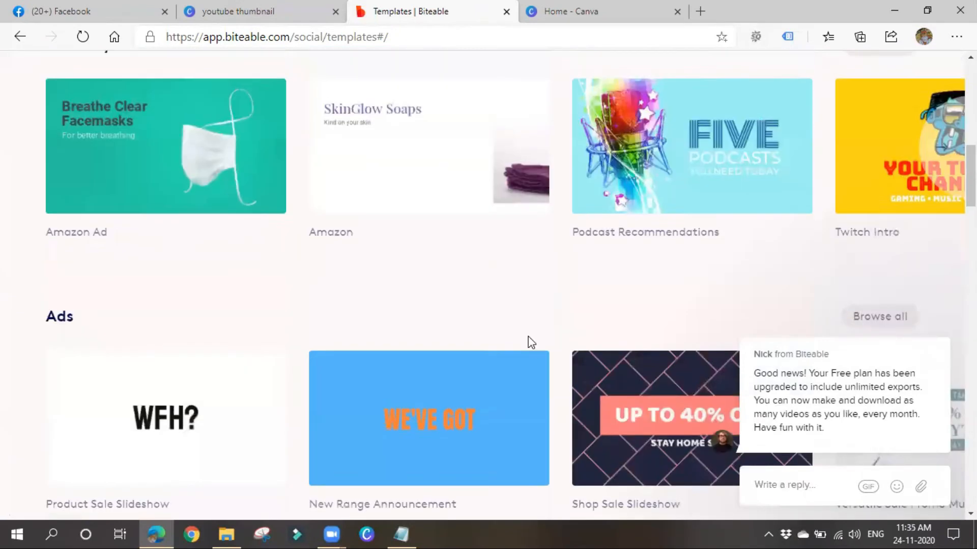
pyautogui.scroll(10, 529, 341)
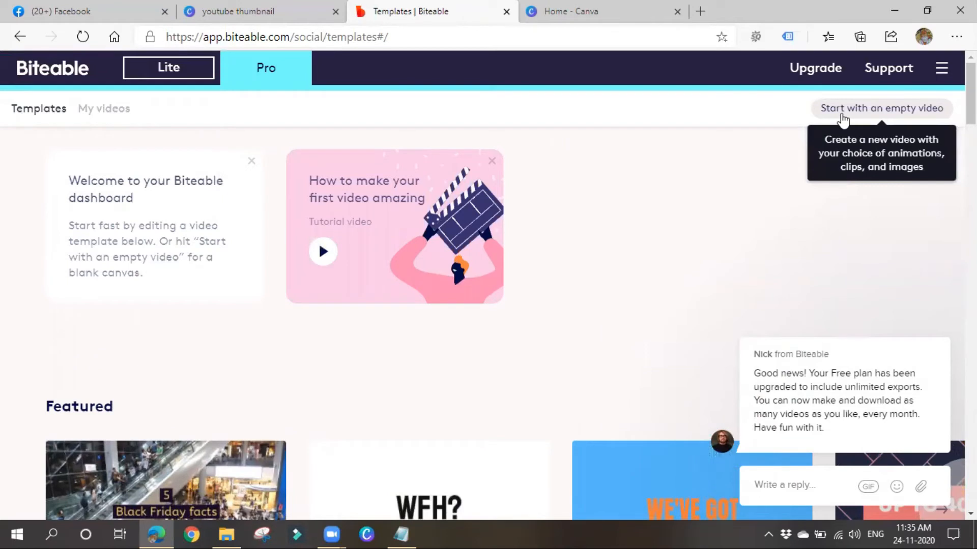
# Step: Create an empty video titled My wonderful video in the 16:9 shape, trying the custom watermark switch
pyautogui.click(841, 114)
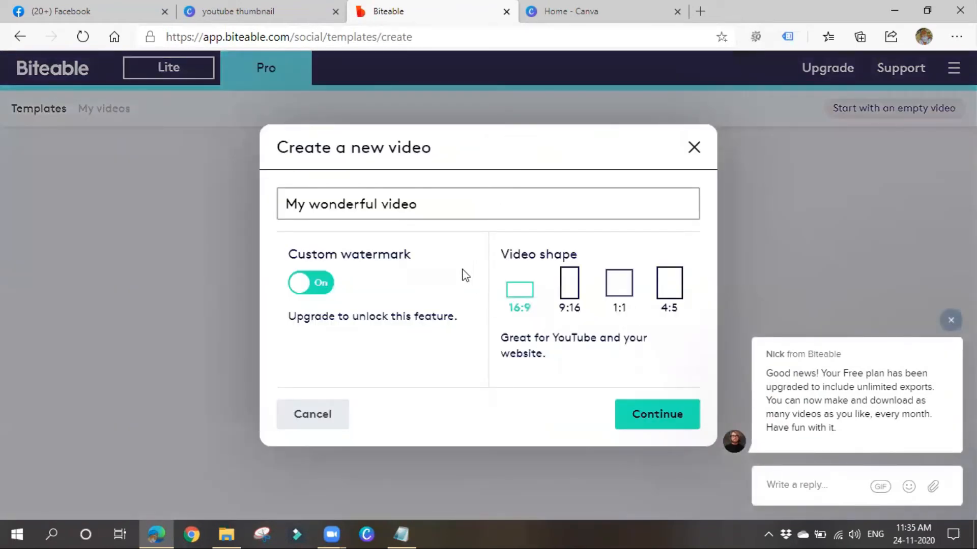
pyautogui.click(309, 287)
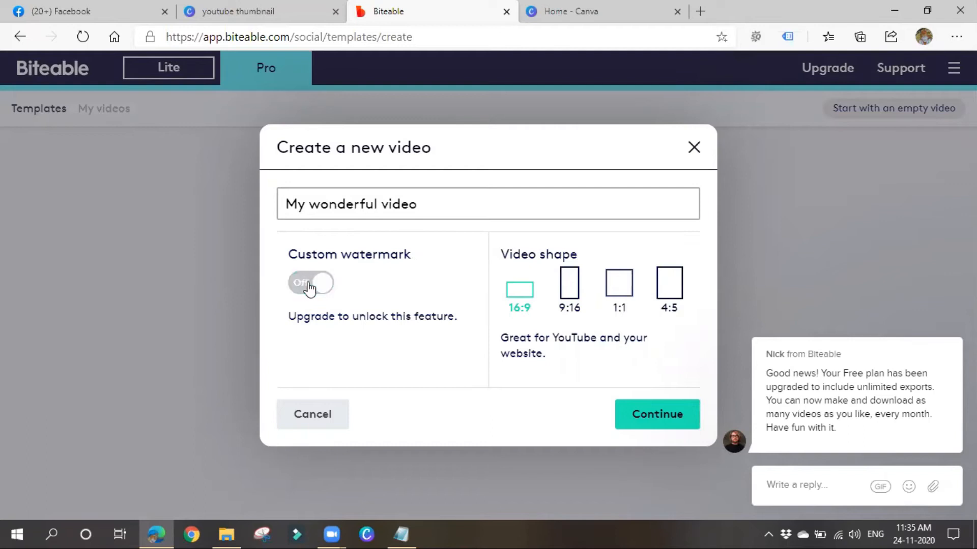
pyautogui.click(318, 294)
pyautogui.click(321, 293)
pyautogui.click(414, 209)
pyautogui.click(461, 366)
pyautogui.click(654, 416)
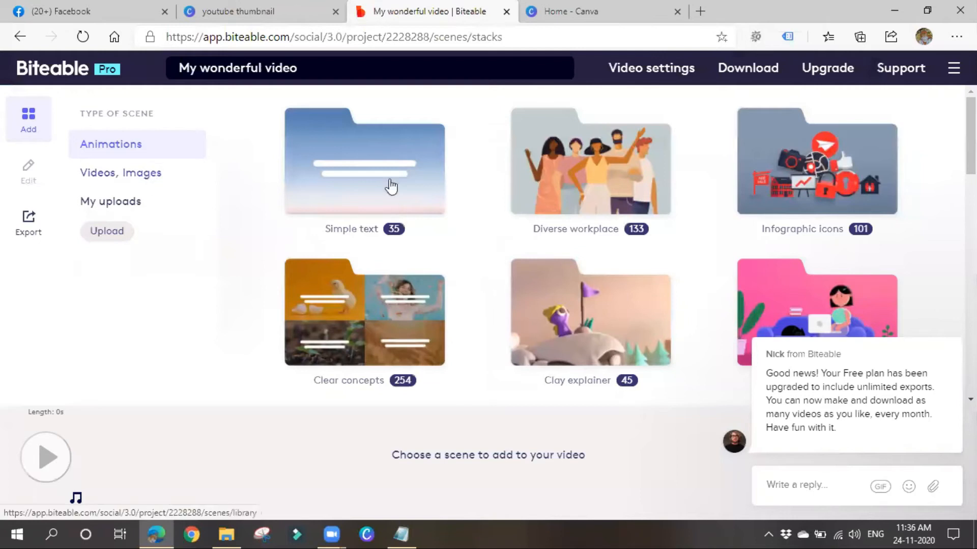
# Step: Look through the available scene types: the animation folders, the stock videos and images, and the uploaded media
pyautogui.scroll(-3, 598, 246)
pyautogui.scroll(-2, 412, 303)
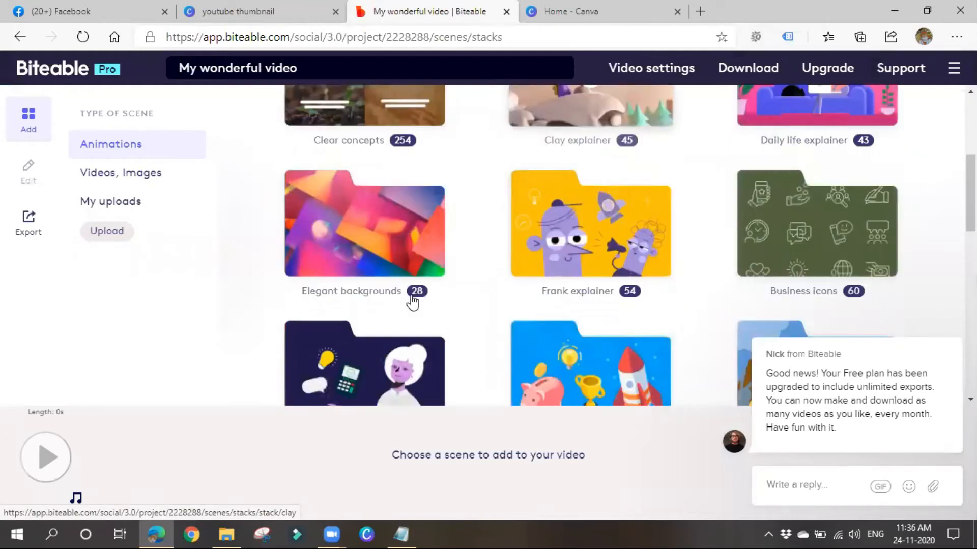
pyautogui.scroll(-2, 578, 337)
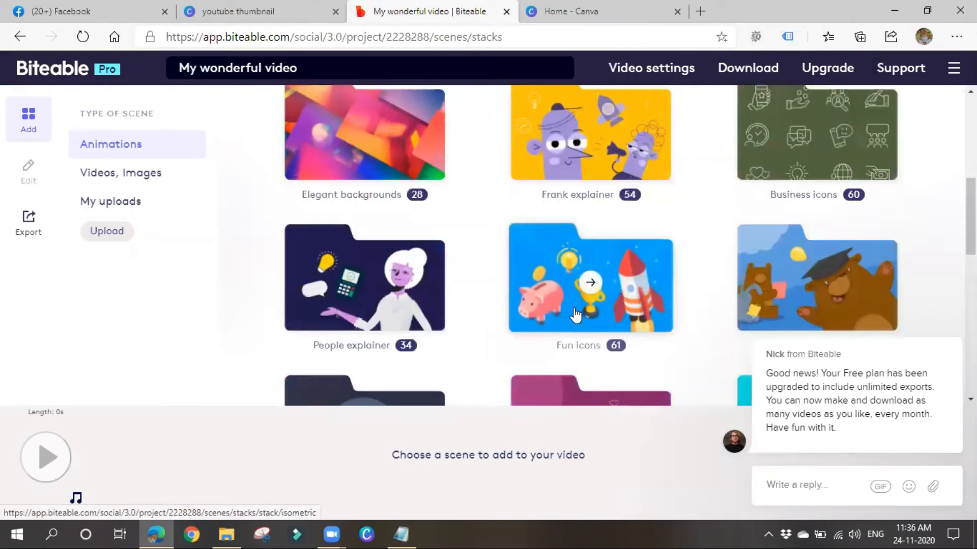
pyautogui.scroll(-6, 575, 312)
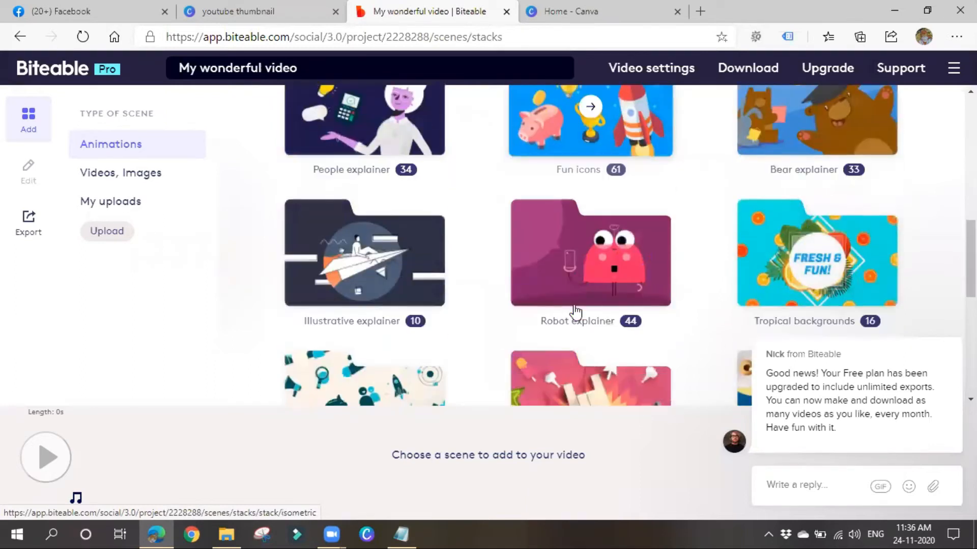
pyautogui.click(133, 178)
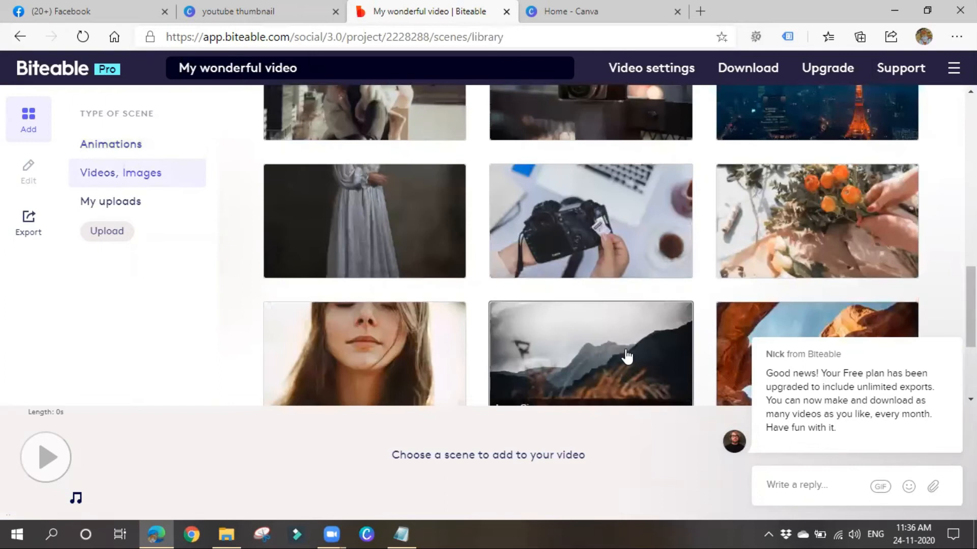
pyautogui.scroll(3, 569, 351)
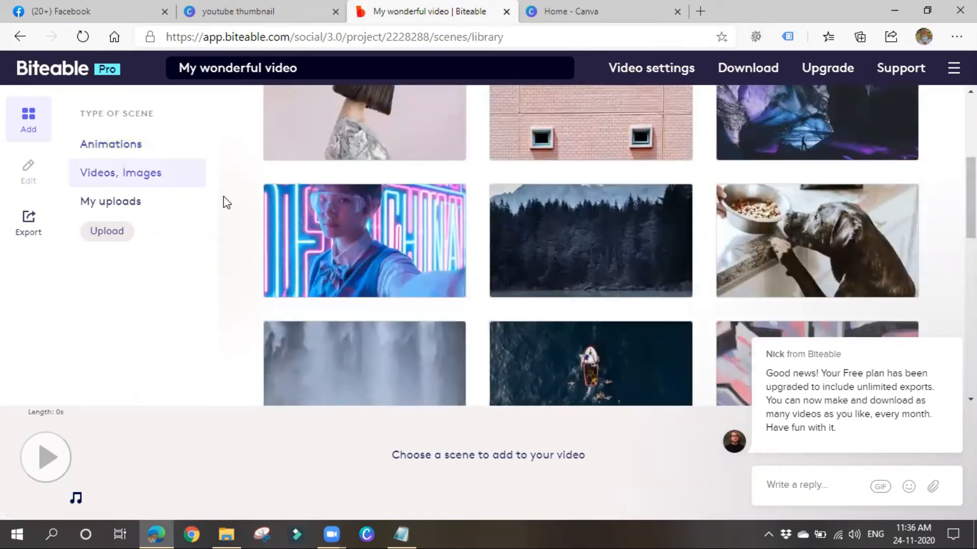
pyautogui.click(129, 206)
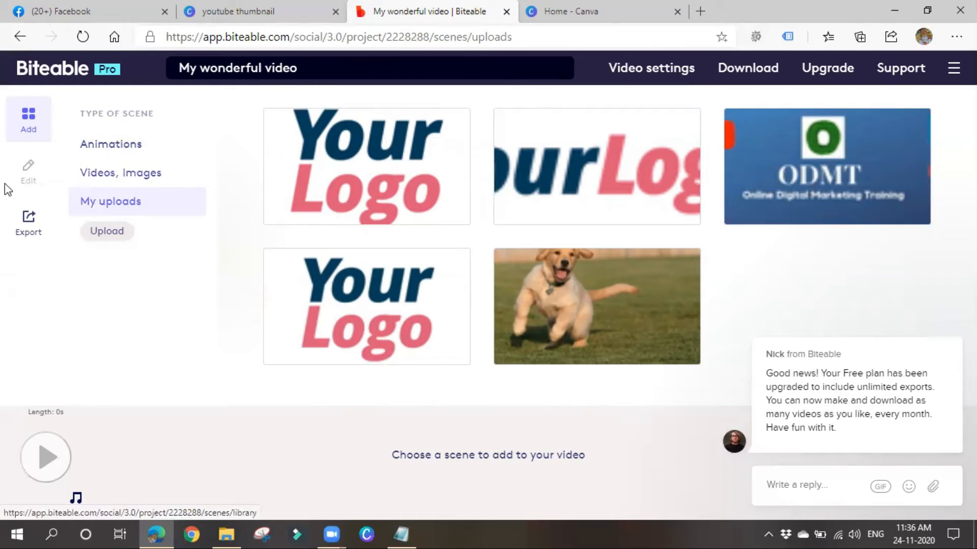
# Step: Open the Clear concepts folder of animations and look through its footage scenes
pyautogui.click(122, 151)
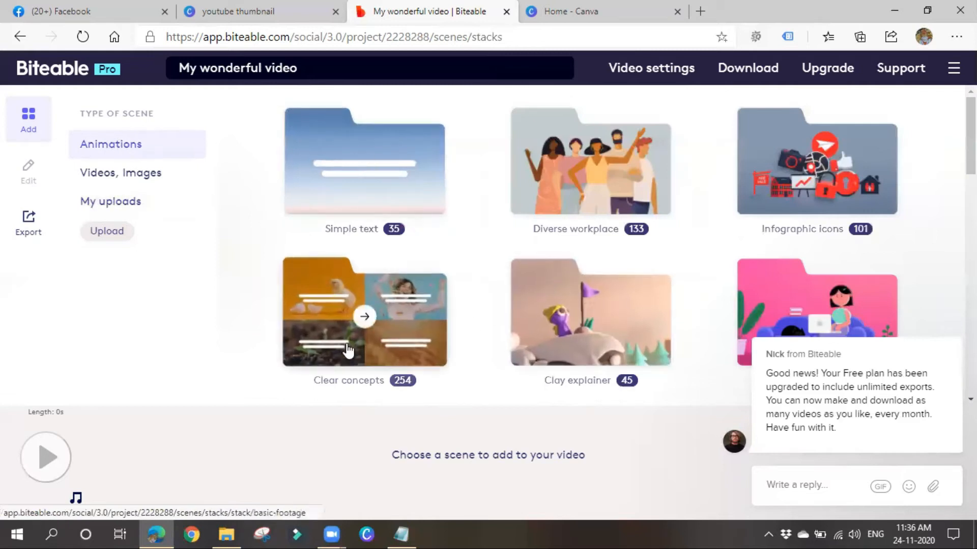
pyautogui.scroll(-2, 347, 351)
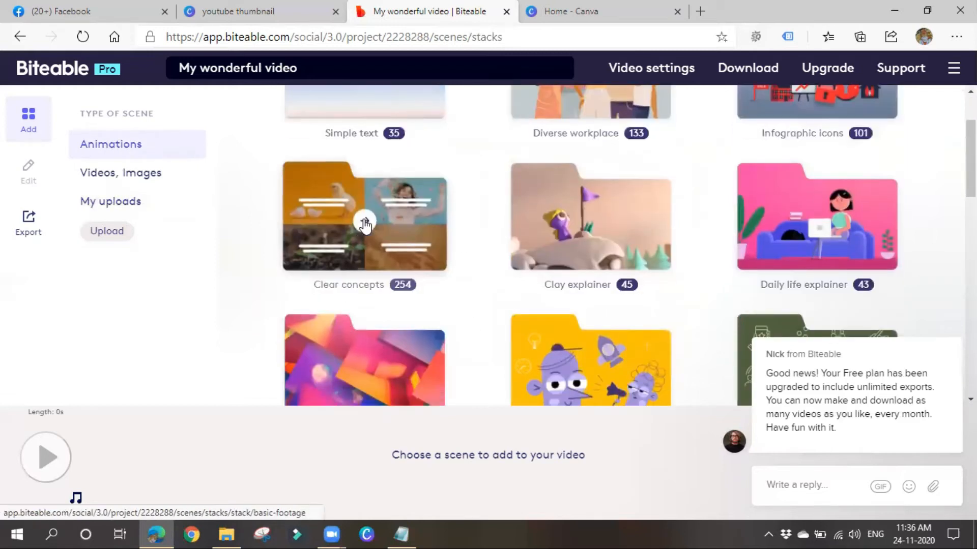
pyautogui.click(364, 223)
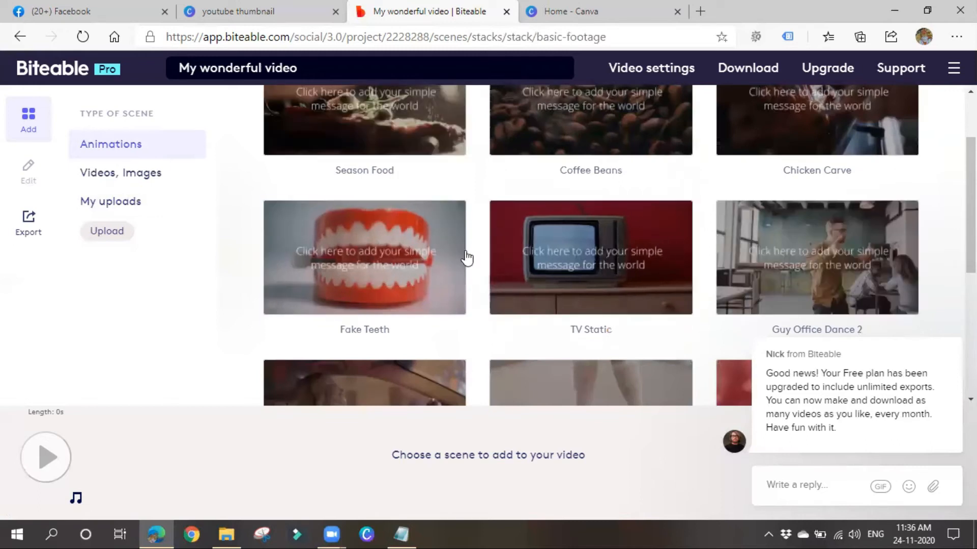
pyautogui.scroll(2, 466, 258)
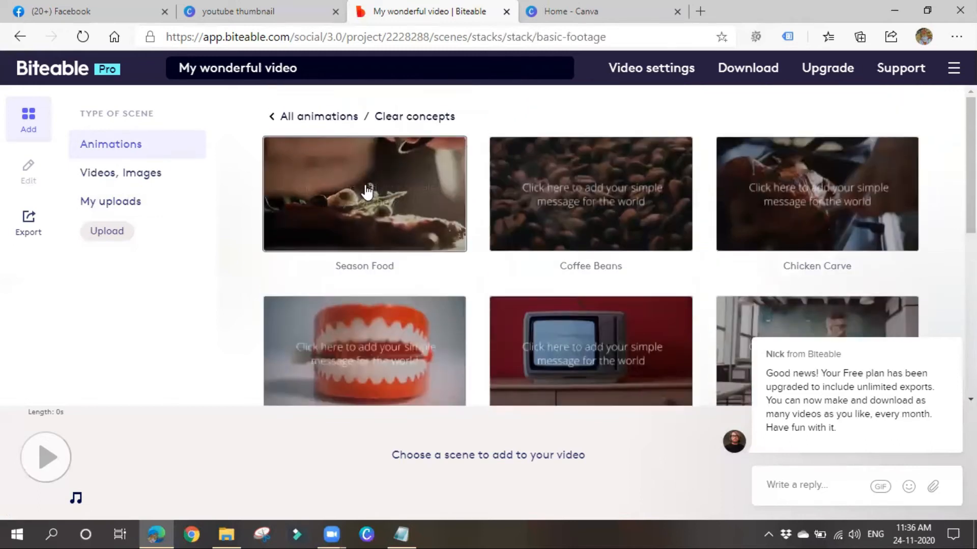
pyautogui.scroll(-5, 583, 212)
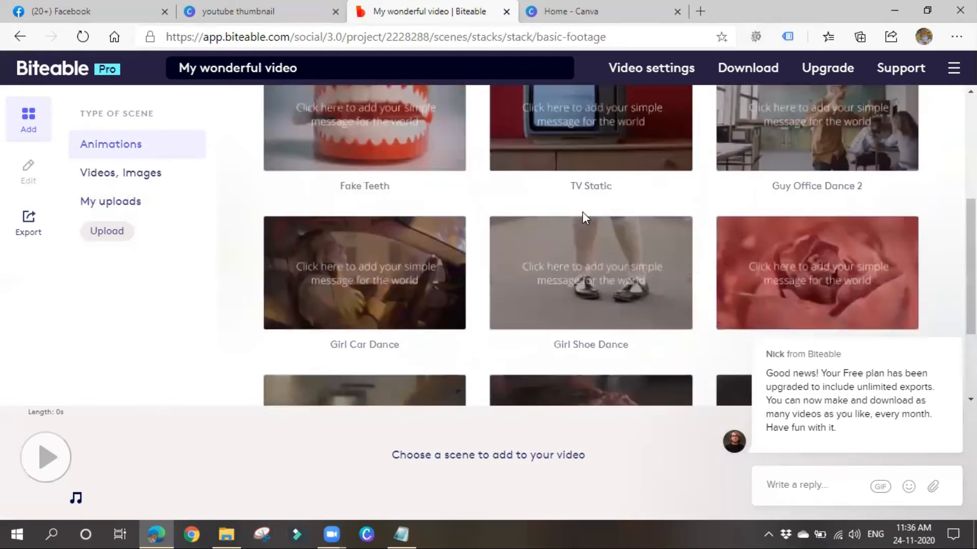
pyautogui.scroll(-4, 583, 213)
pyautogui.scroll(-2, 807, 317)
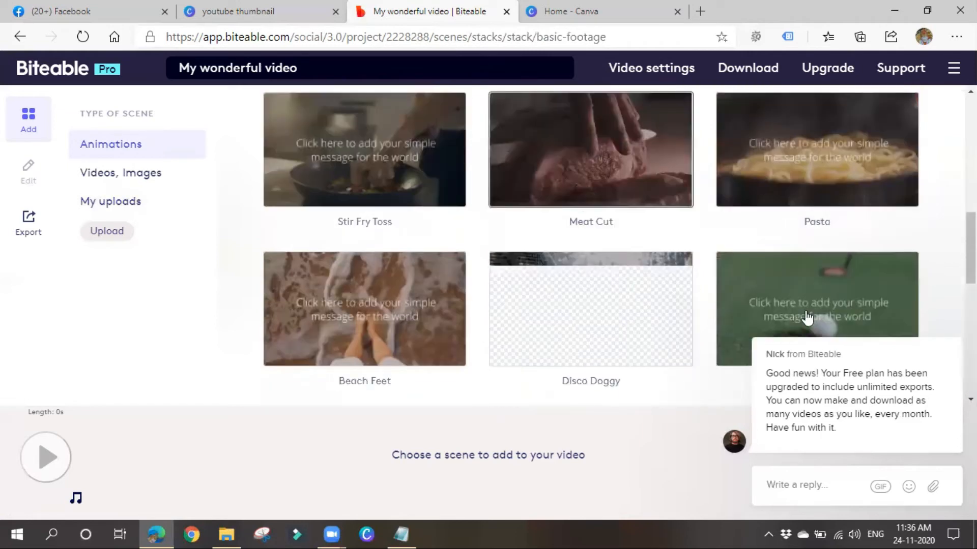
pyautogui.scroll(-1, 807, 317)
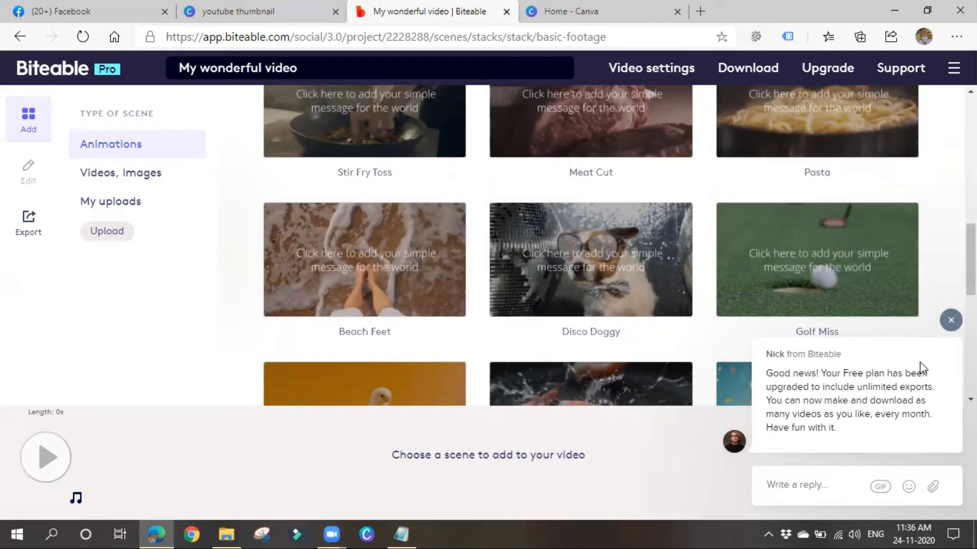
# Step: Dismiss the support chat message and add the Chick Hatch scene from the Clear concepts collection to the video
pyautogui.click(950, 325)
pyautogui.scroll(-3, 557, 330)
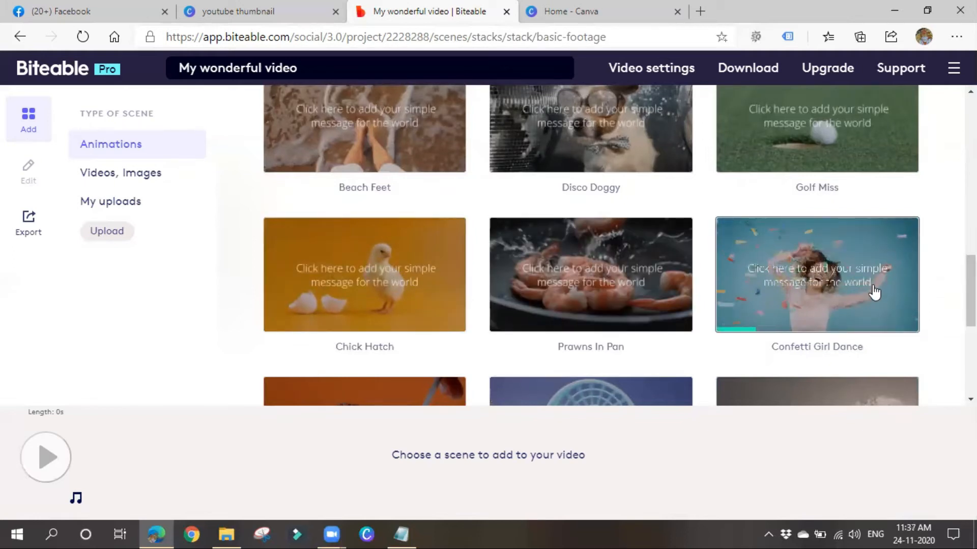
pyautogui.scroll(-3, 872, 291)
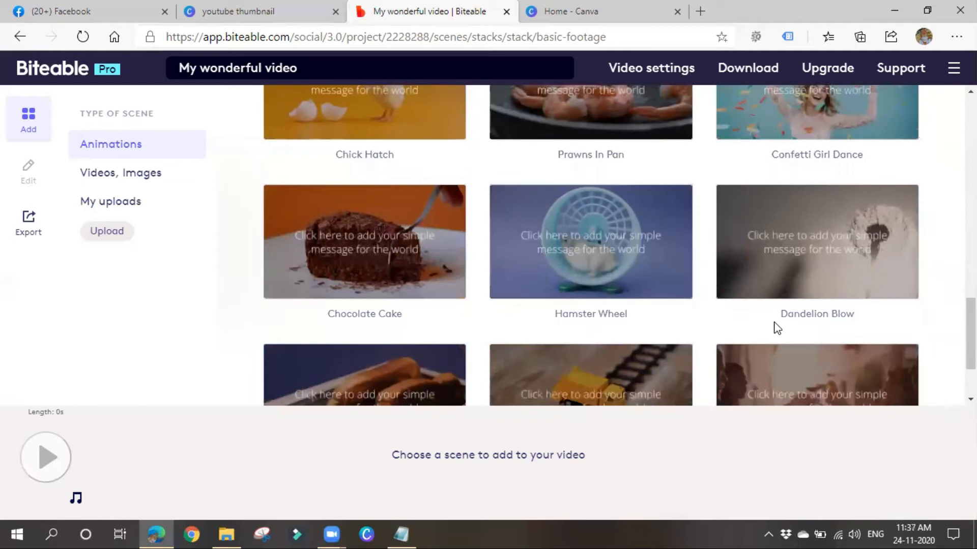
pyautogui.scroll(3, 773, 326)
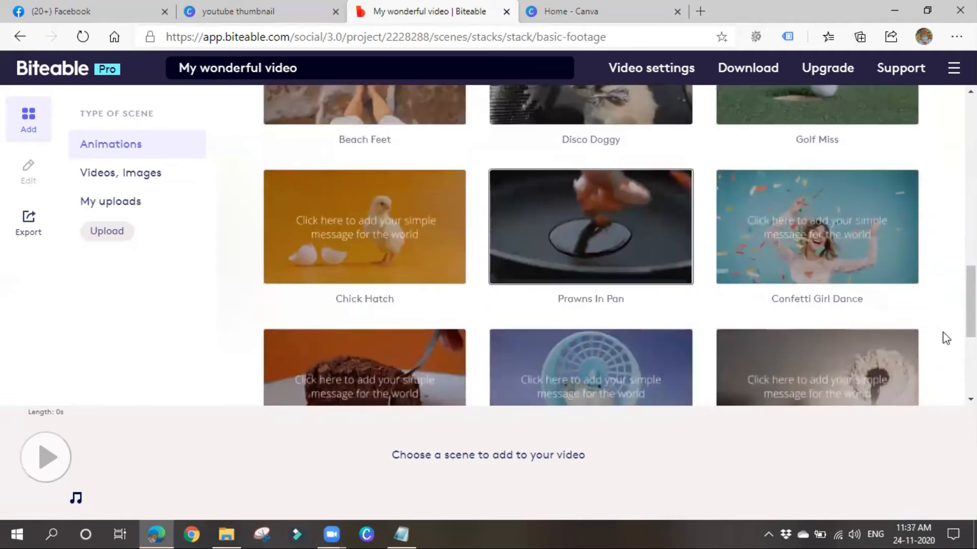
pyautogui.scroll(-4, 840, 359)
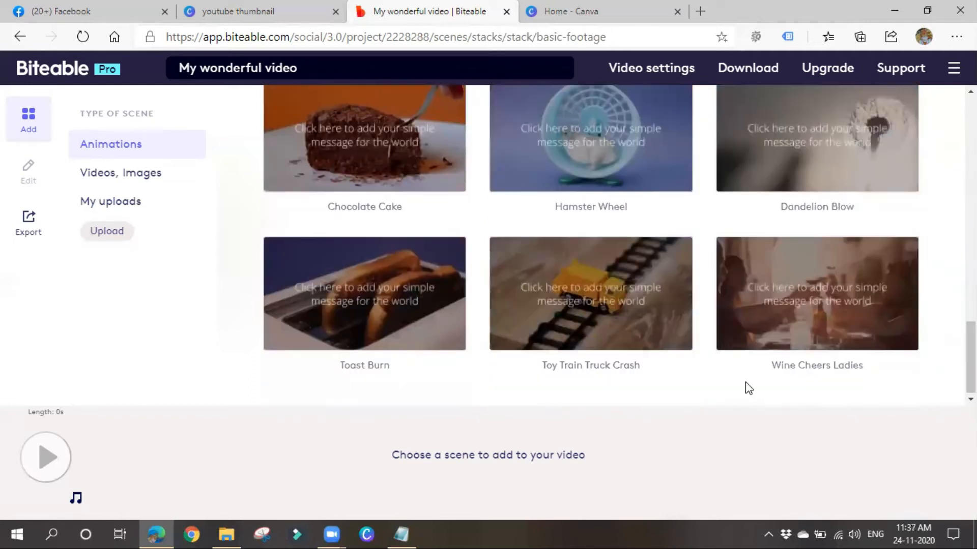
pyautogui.scroll(3, 746, 387)
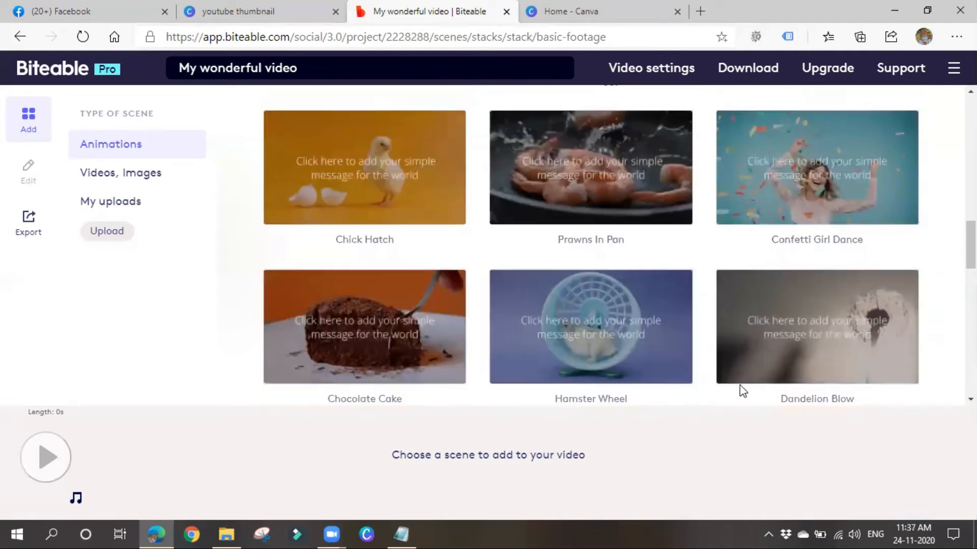
pyautogui.scroll(2, 712, 386)
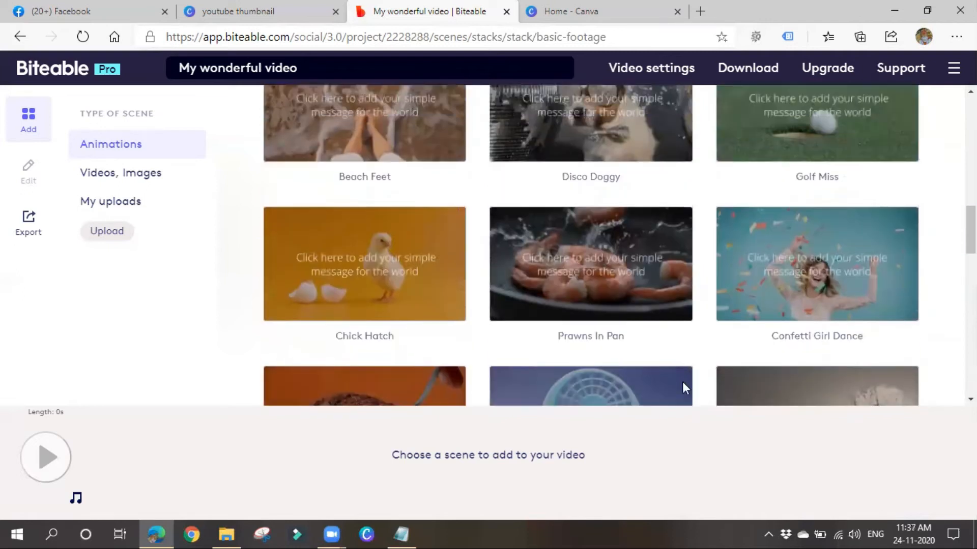
pyautogui.click(355, 270)
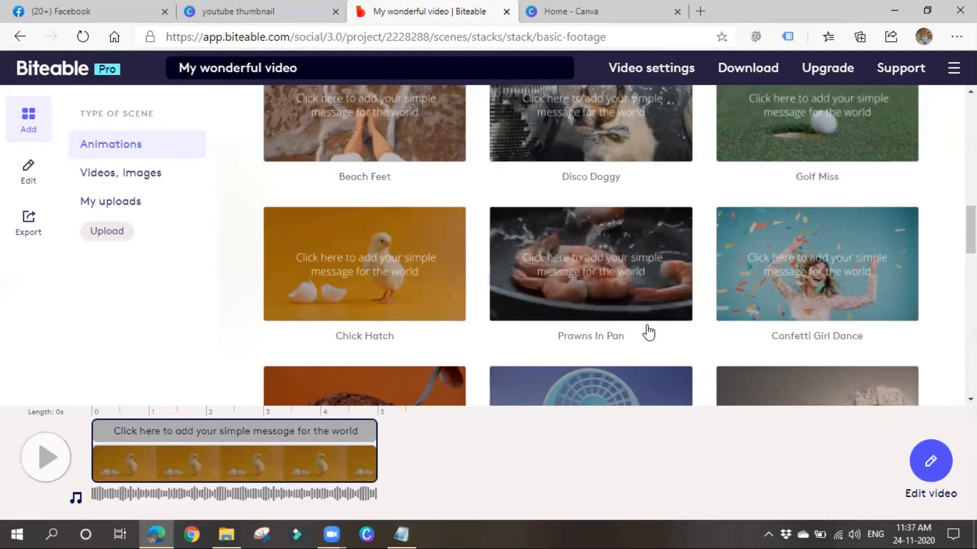
# Step: Look over the Clear concepts scenes again and open the timeline's Chick Hatch scene for editing its background footage
pyautogui.scroll(3, 647, 331)
pyautogui.scroll(5, 646, 328)
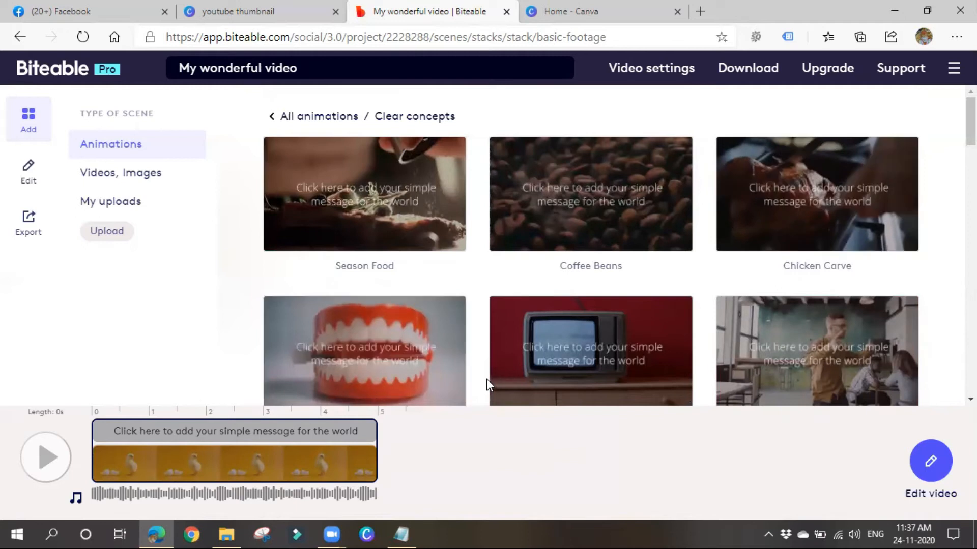
pyautogui.scroll(-3, 487, 382)
pyautogui.scroll(-10, 487, 389)
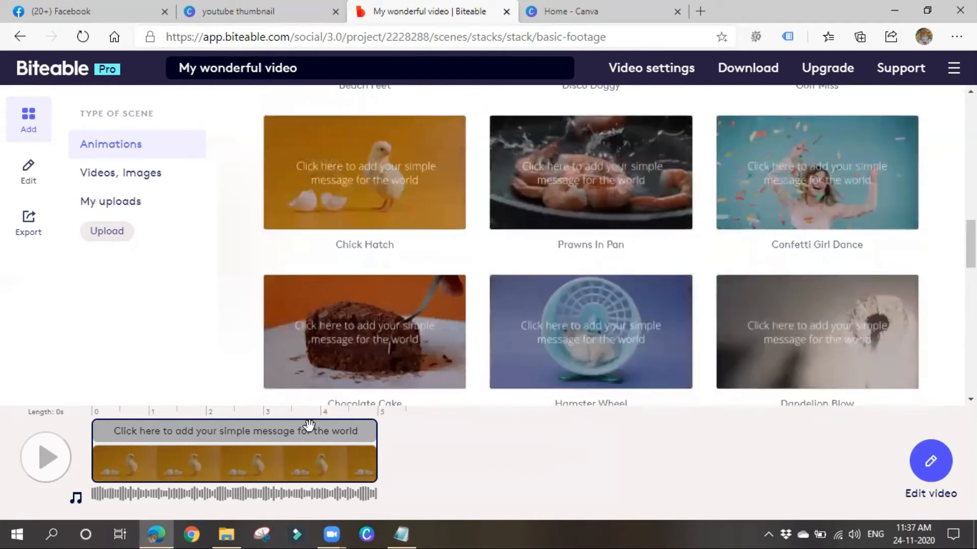
pyautogui.click(310, 462)
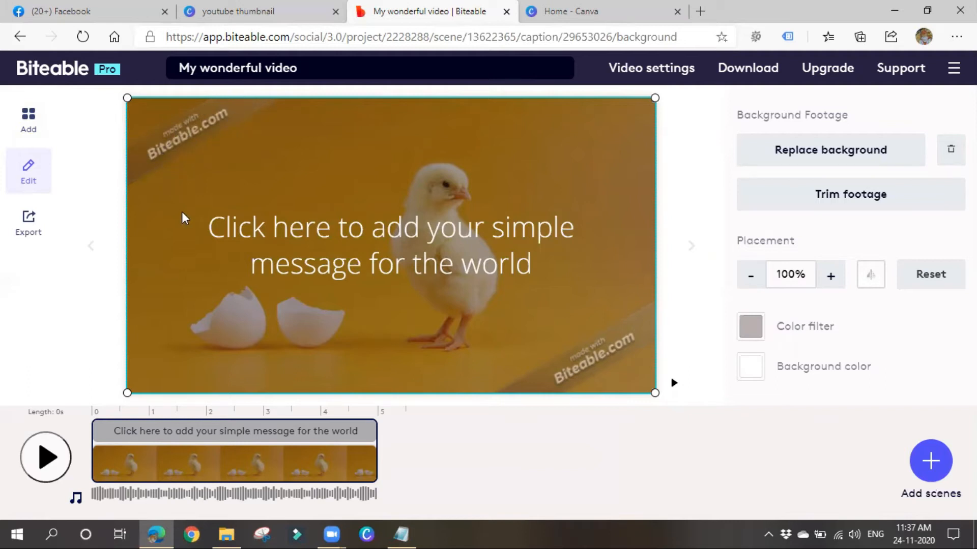
# Step: Replace the Chick Hatch scene's placeholder caption with "Internal Force"
pyautogui.click(299, 265)
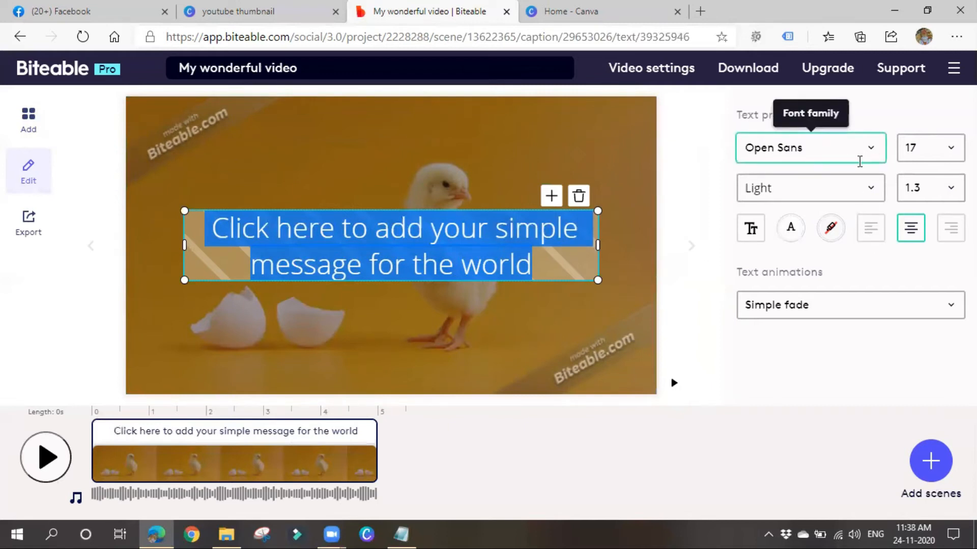
pyautogui.press('BackSpace')
pyautogui.write('orce')
pyautogui.press('BackSpace')
pyautogui.press('BackSpace')
pyautogui.press('BackSpace')
pyautogui.press('BackSpace')
pyautogui.write('Force ')
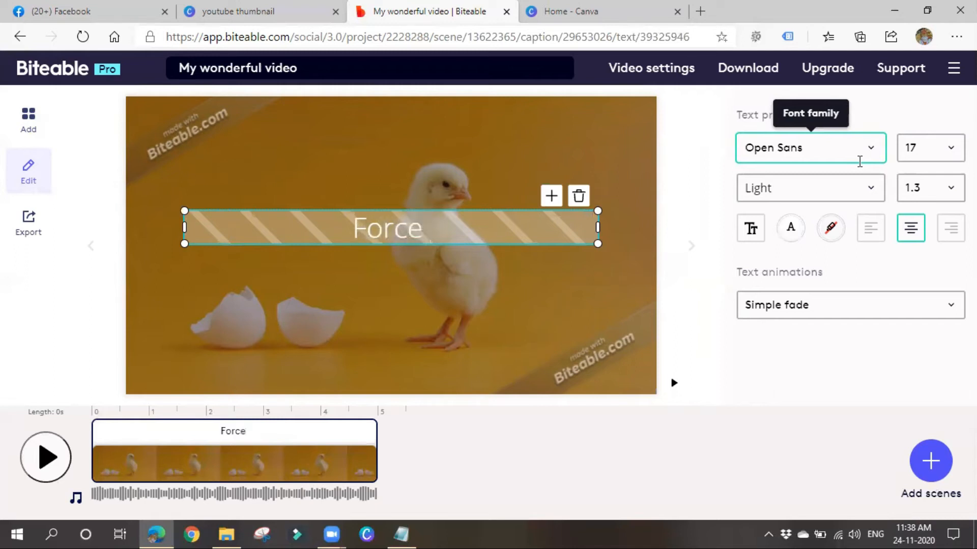
pyautogui.write('Internal')
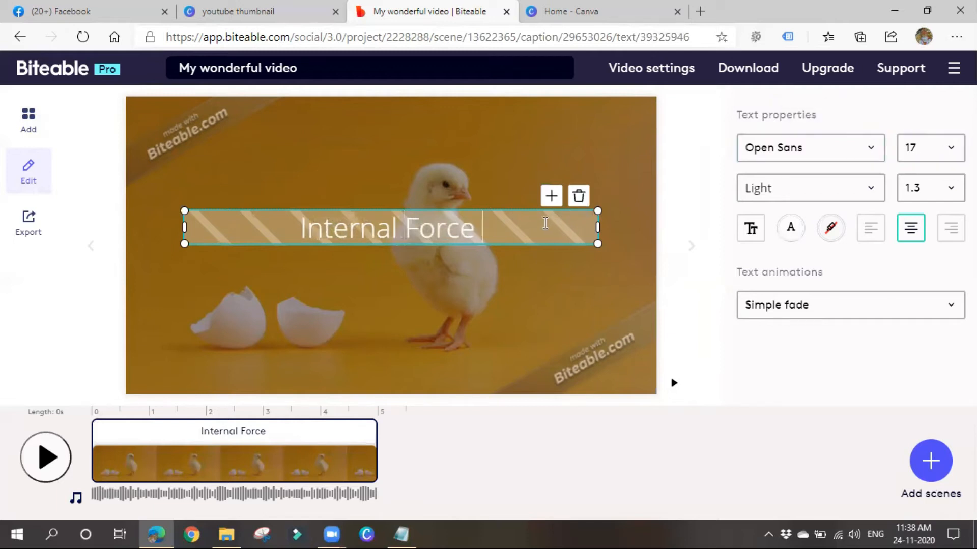
# Step: Continue the chick scene's caption after "Internal Force" with "will make u grow while"
pyautogui.press('End')
pyautogui.write('will ')
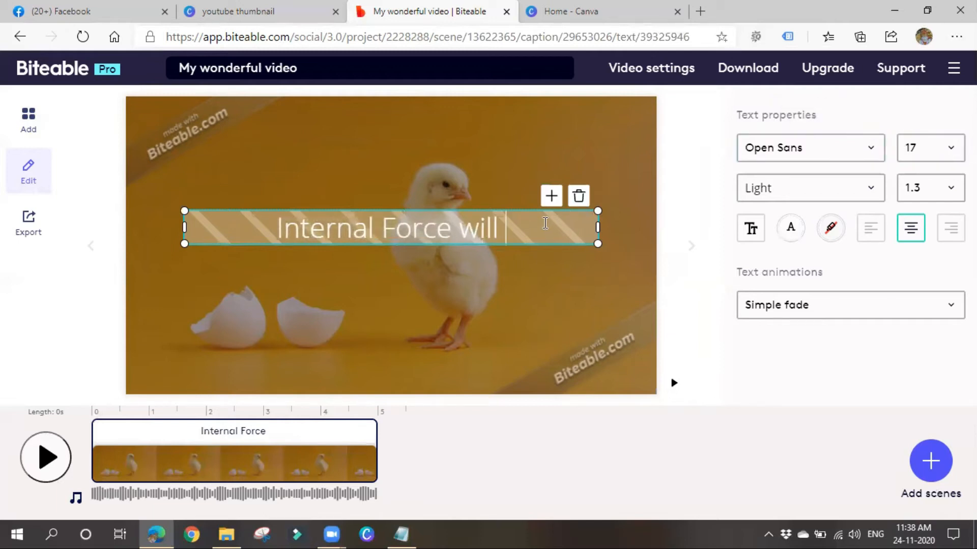
pyautogui.write('make')
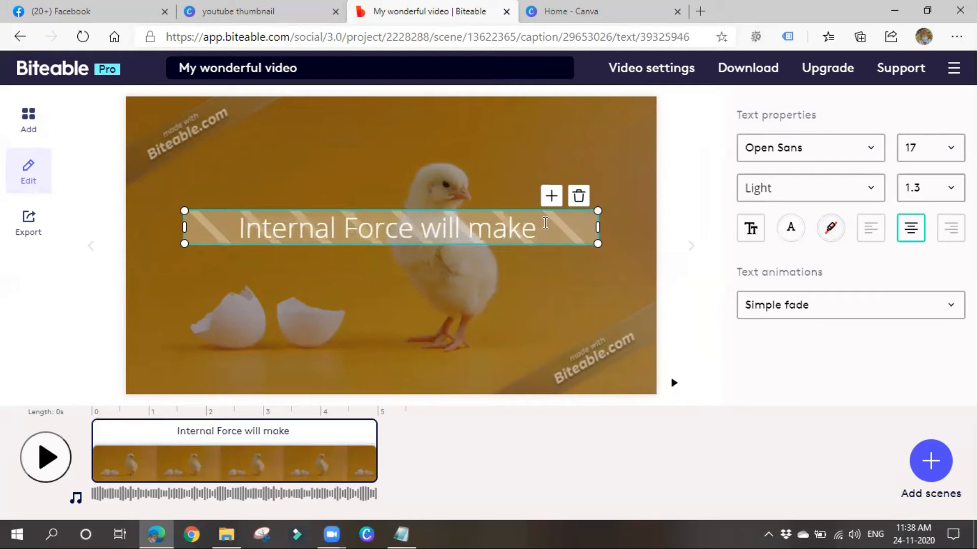
pyautogui.write(' u gro')
pyautogui.write('w ehile')
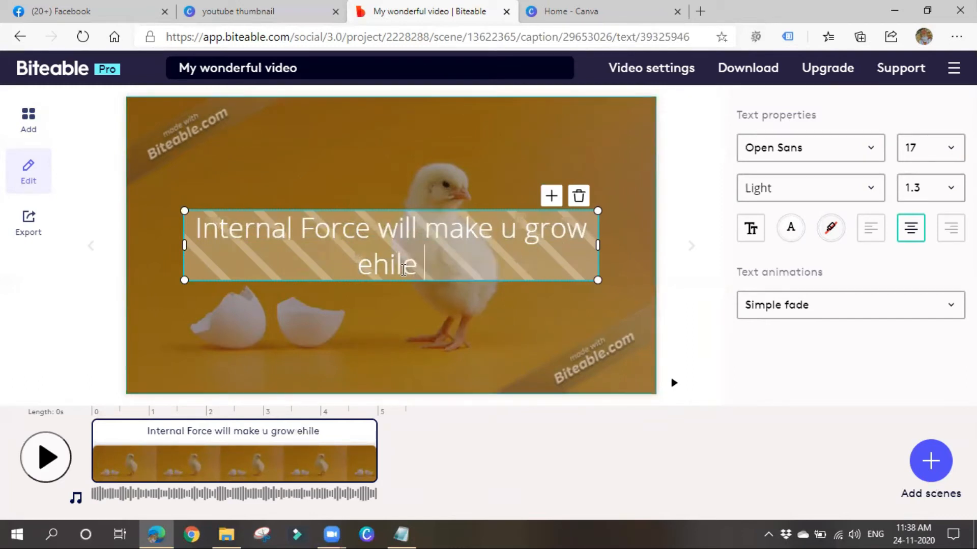
pyautogui.write(' w')
# Step: Complete the chick scene's caption with "external force will kill u"
pyautogui.click(524, 259)
pyautogui.write('exter')
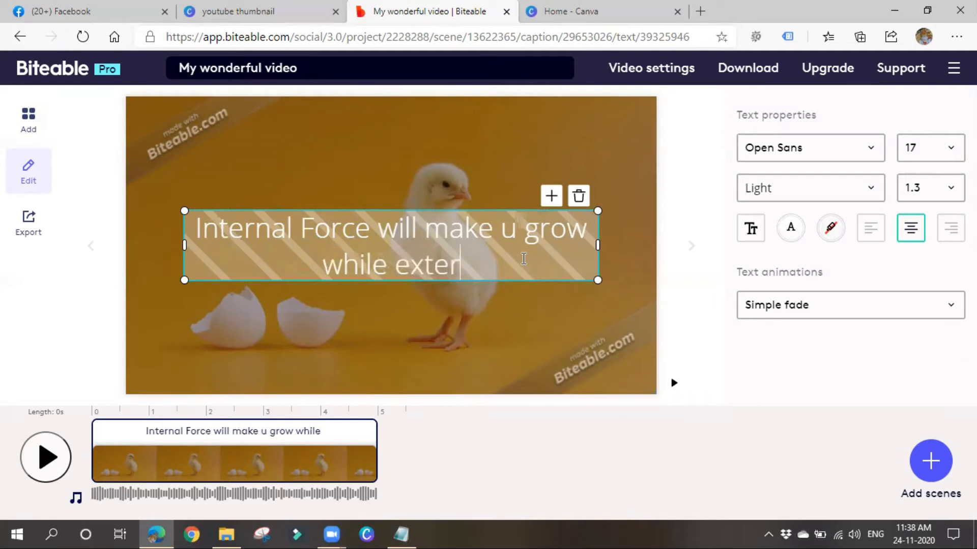
pyautogui.write('nal g')
pyautogui.press('BackSpace')
pyautogui.write('force')
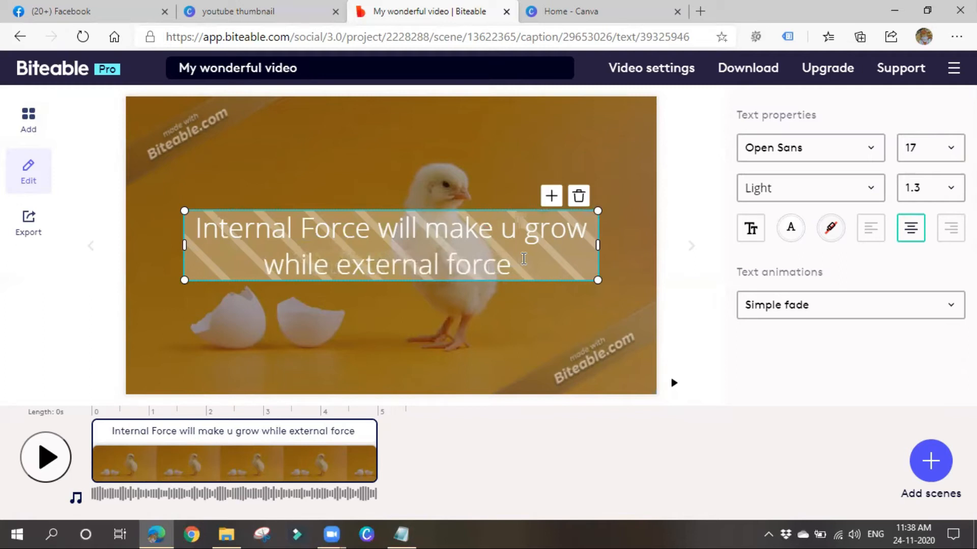
pyautogui.write(' will k')
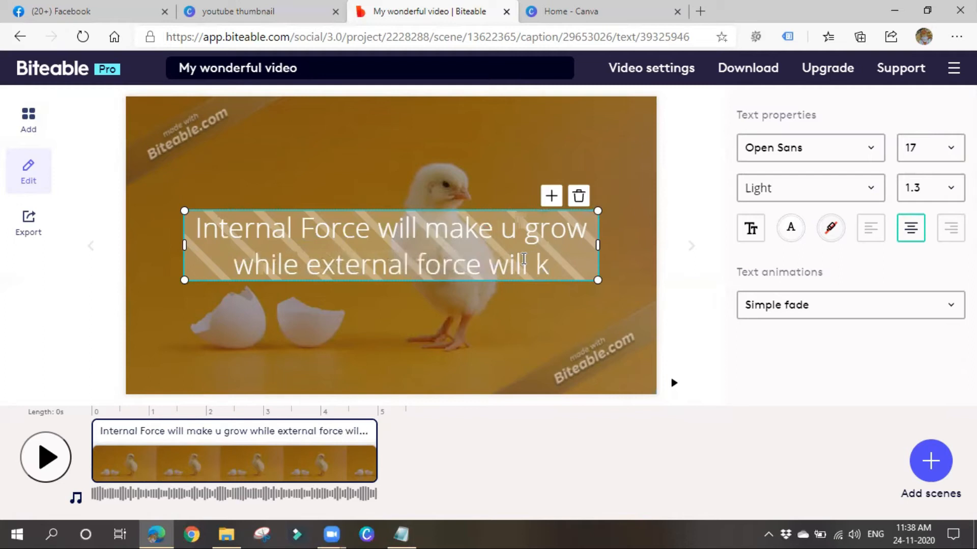
pyautogui.write('ill u')
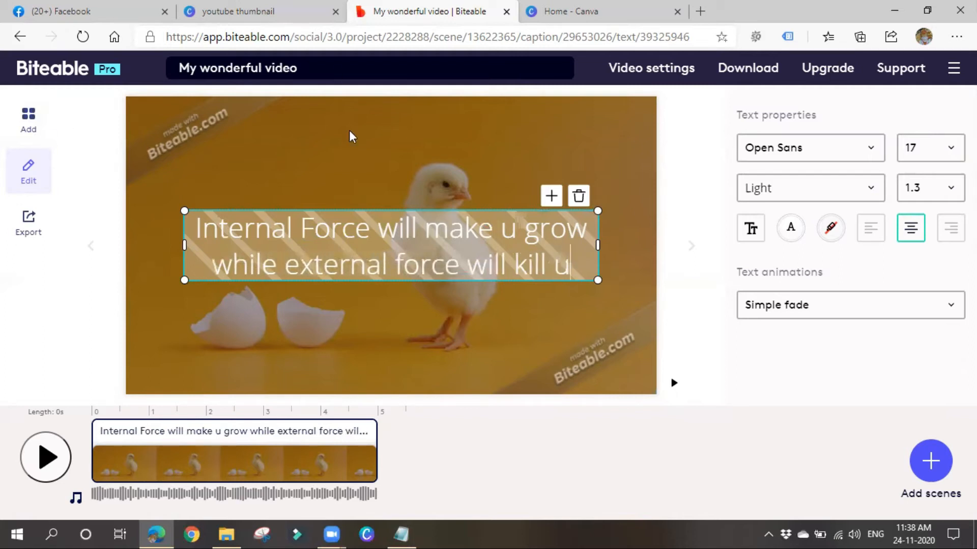
# Step: Move the caption slightly left and below its original place on the chick scene, and open its font family choices
pyautogui.click(386, 282)
pyautogui.click(398, 174)
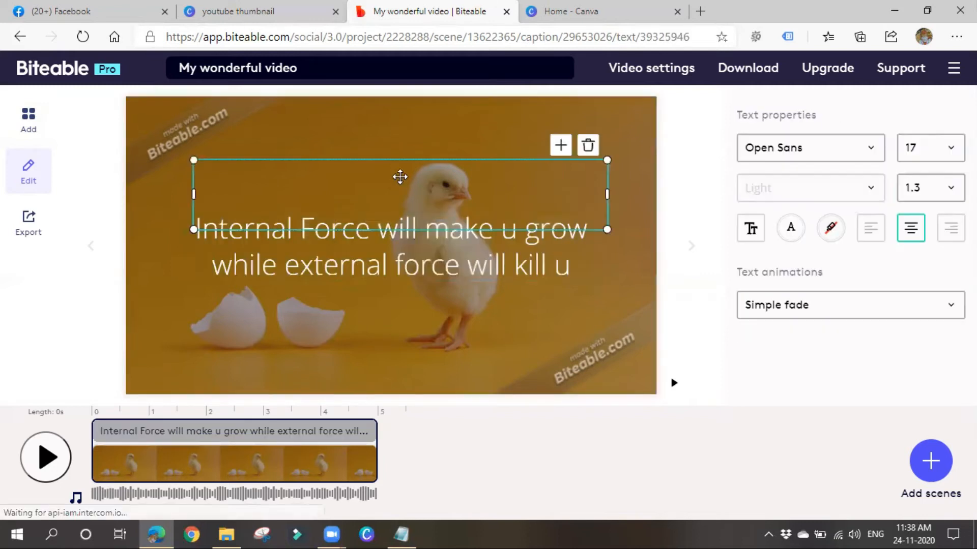
pyautogui.moveTo(400, 158); pyautogui.dragTo(377, 245)
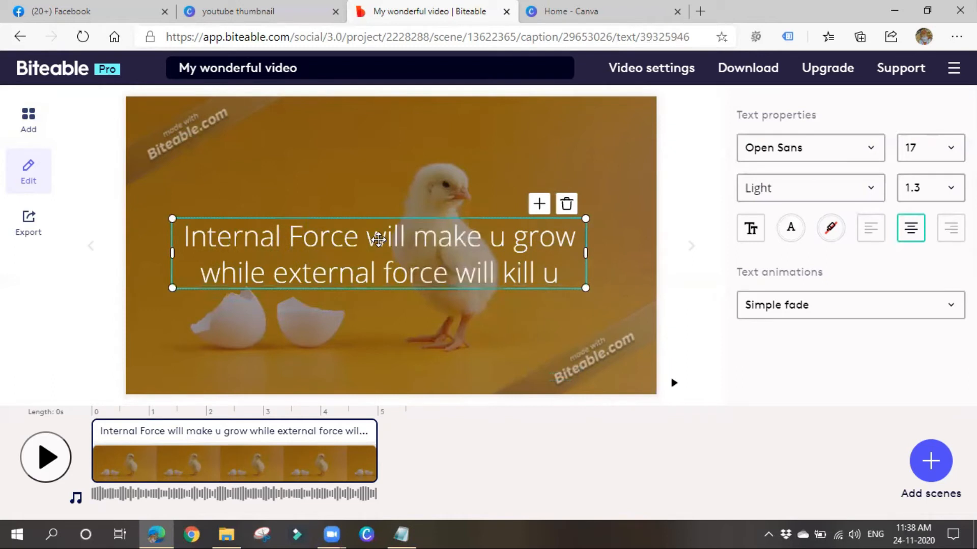
pyautogui.click(832, 152)
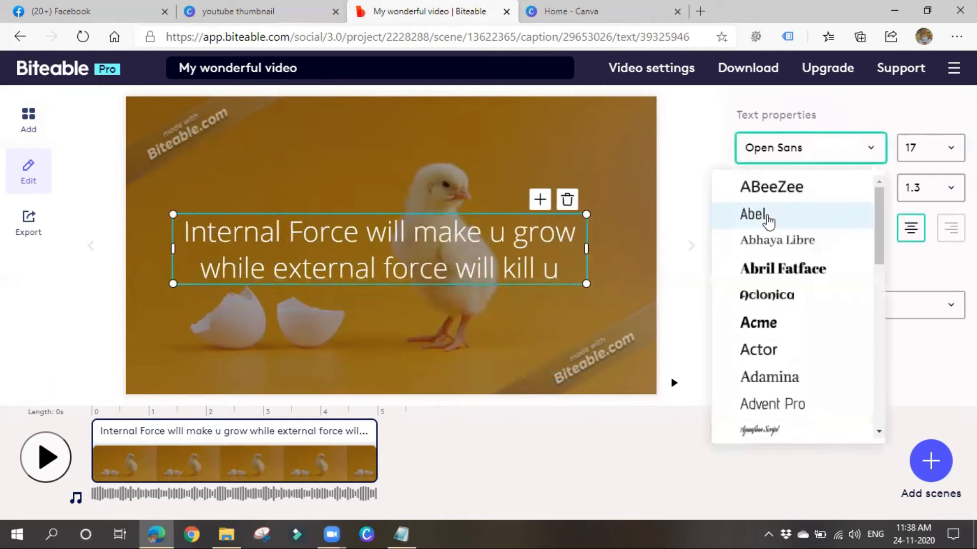
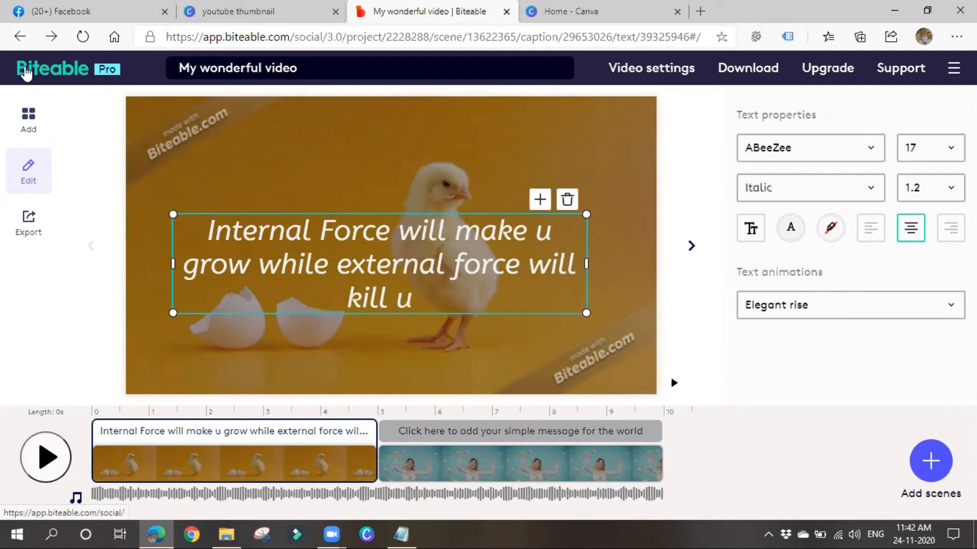
# Step: Leave the project for the dashboard and look through the featured and recently added video templates
pyautogui.click(26, 71)
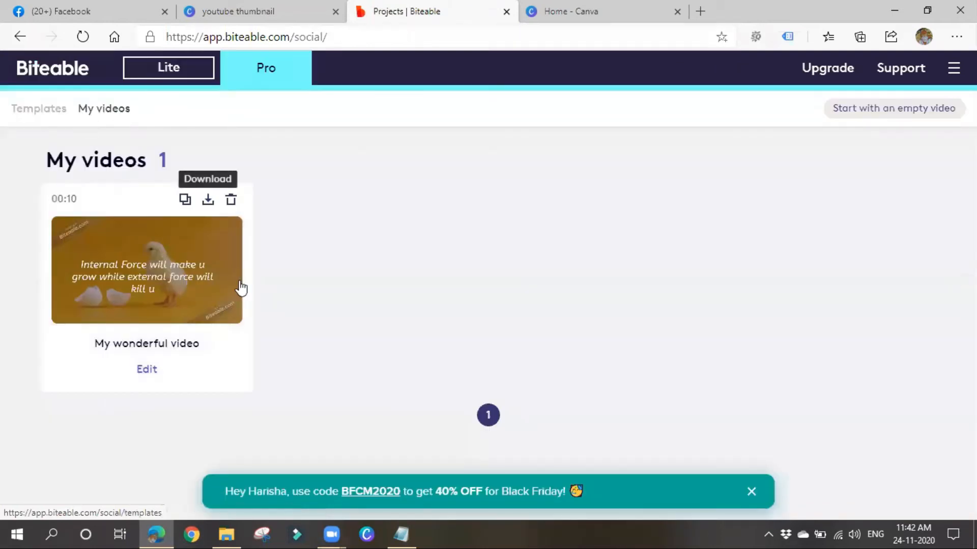
pyautogui.click(41, 108)
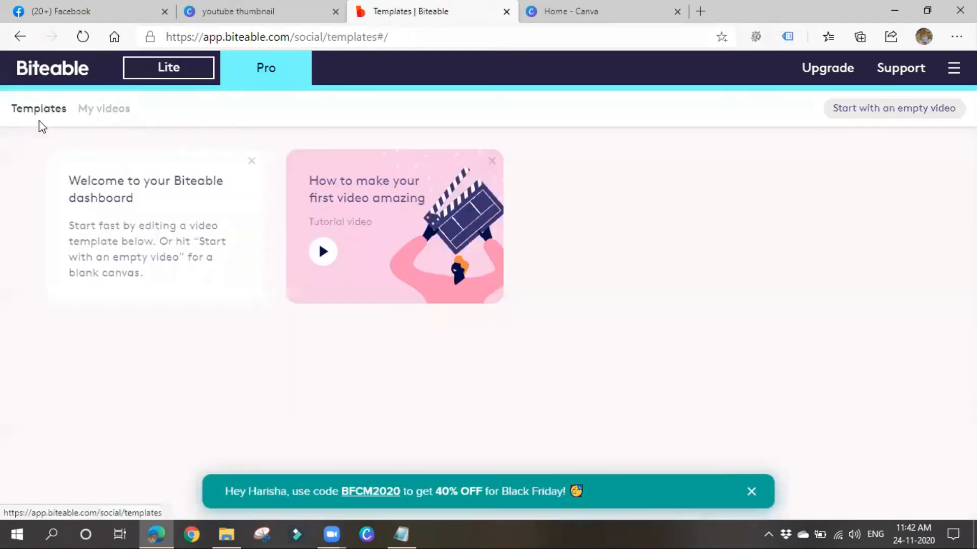
pyautogui.scroll(-4, 427, 451)
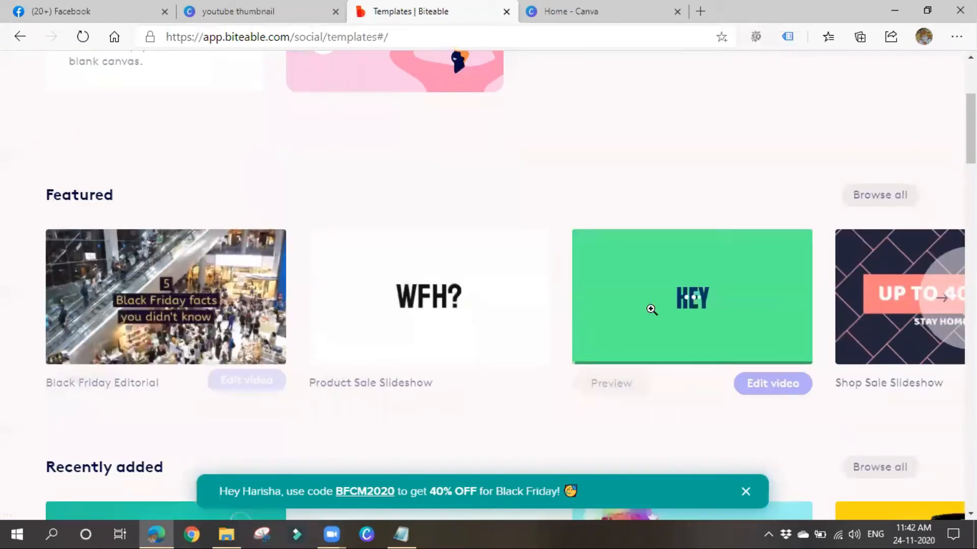
pyautogui.scroll(-7, 366, 386)
pyautogui.scroll(11, 360, 397)
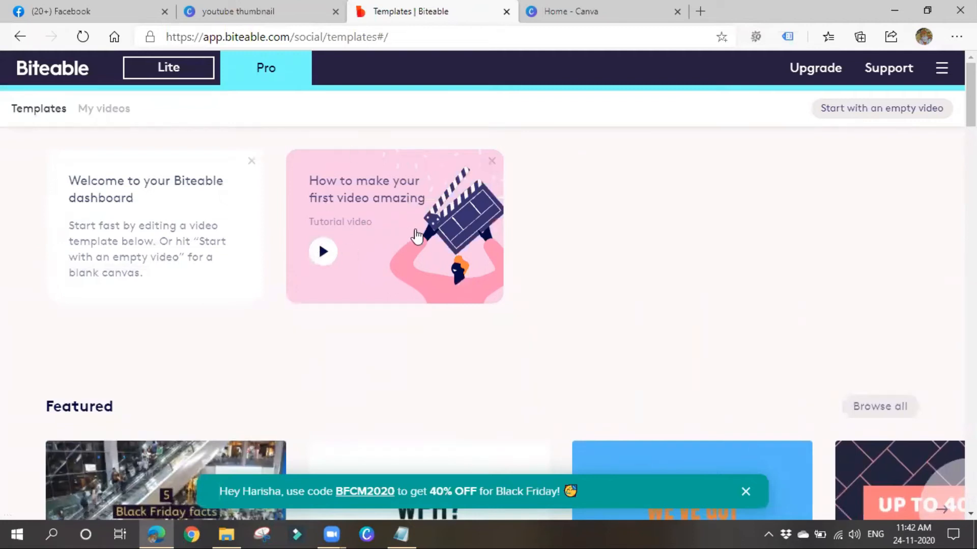
# Step: Start a new empty video and look through the stock images available as scenes
pyautogui.click(918, 109)
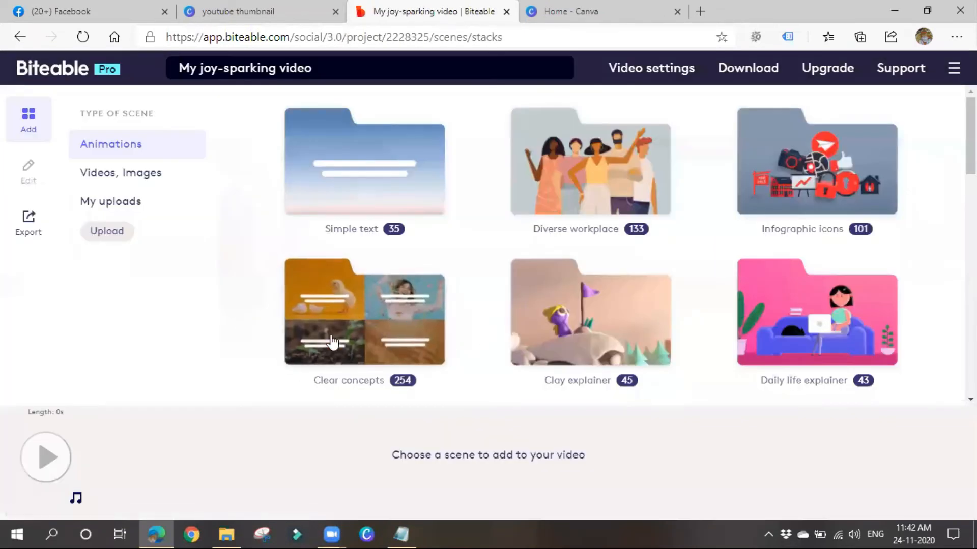
pyautogui.click(134, 174)
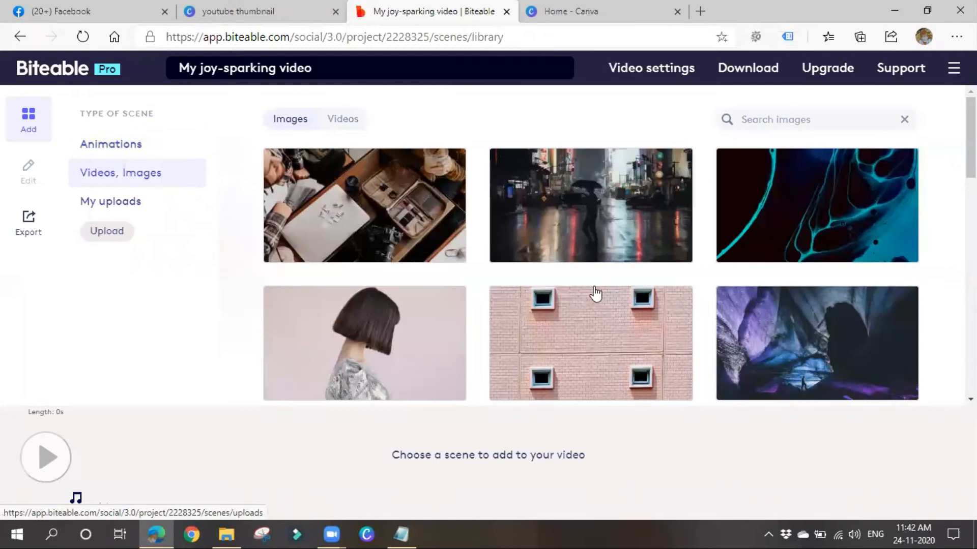
pyautogui.scroll(-2, 538, 349)
pyautogui.scroll(-2, 538, 350)
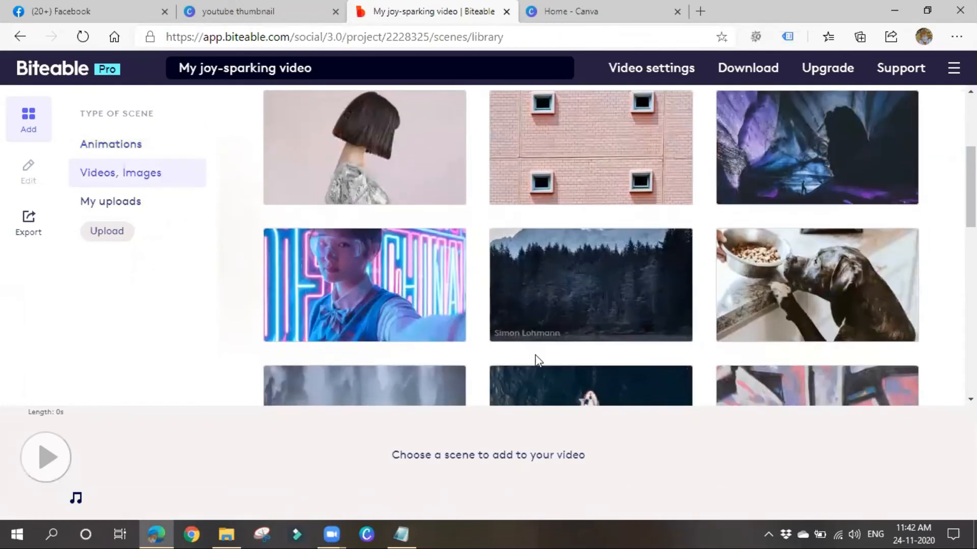
pyautogui.scroll(-4, 536, 356)
pyautogui.scroll(-8, 537, 362)
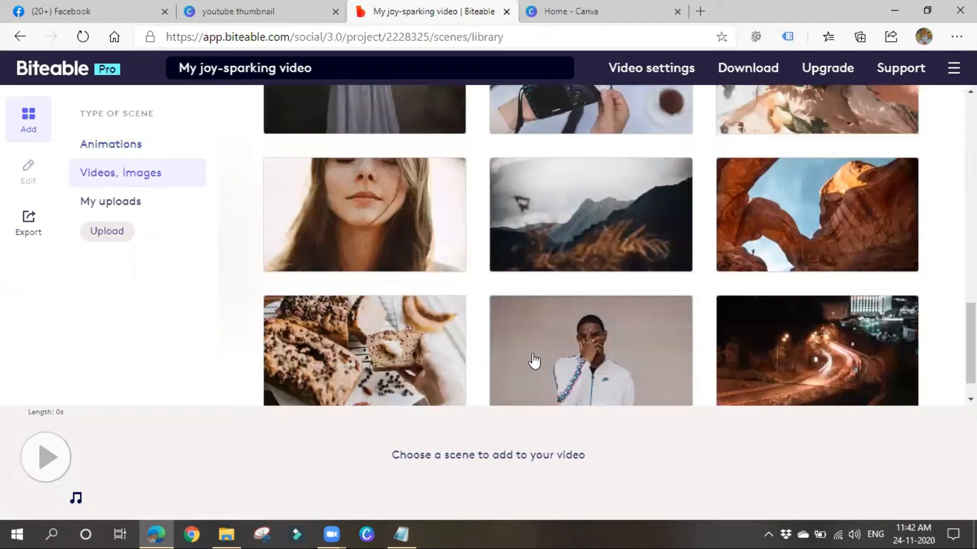
pyautogui.scroll(15, 532, 362)
# Step: Search the stock images for "education" and add the image of two pencils on yellow as a scene
pyautogui.click(796, 120)
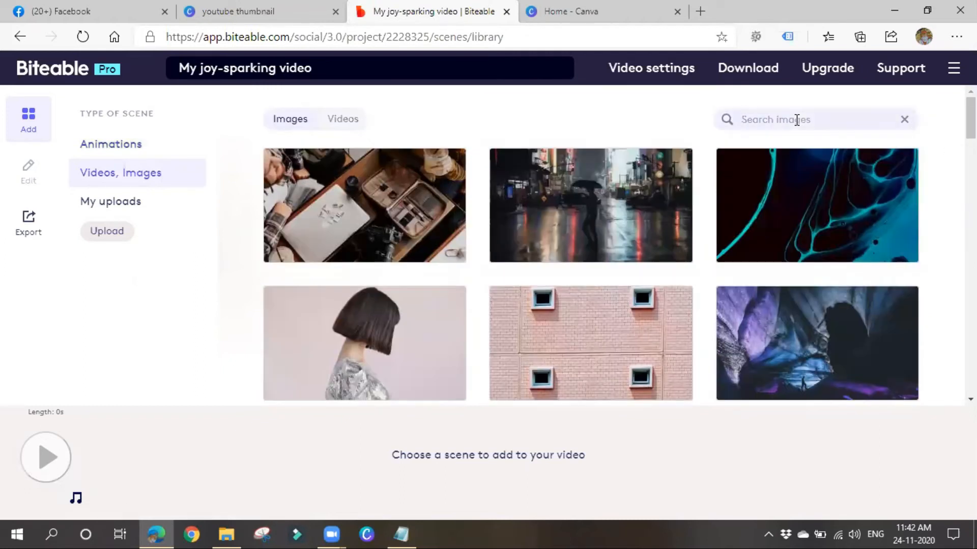
pyautogui.write('education')
pyautogui.press('Return')
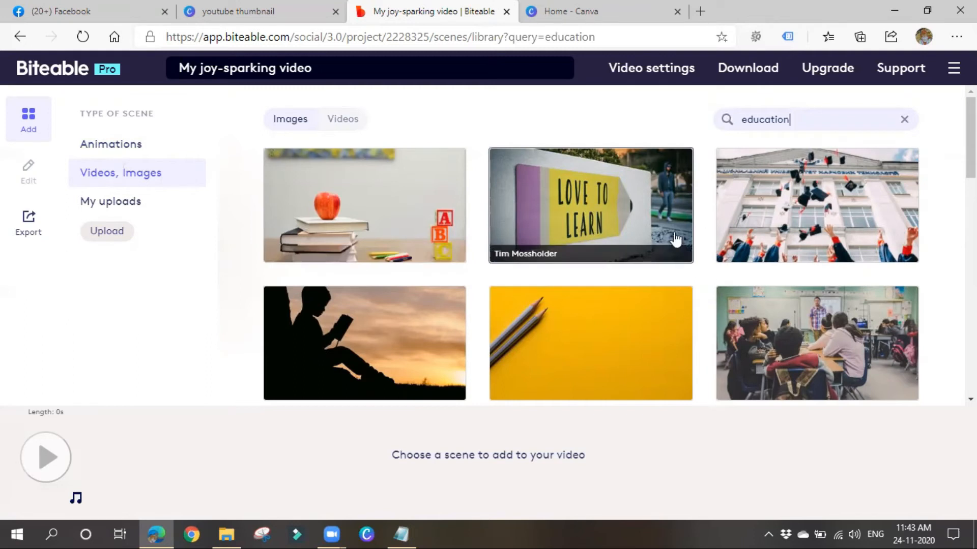
pyautogui.scroll(-2, 676, 239)
pyautogui.click(578, 233)
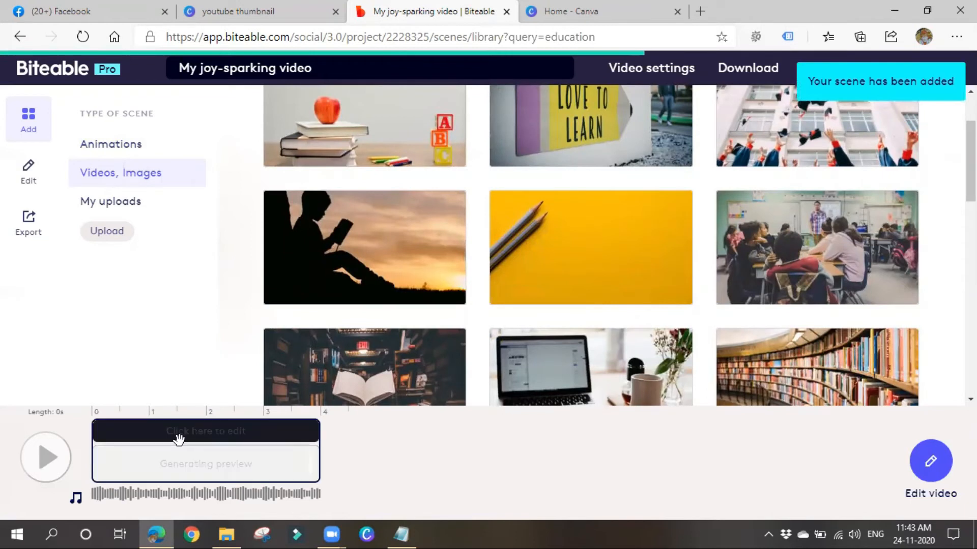
# Step: Open the pencil scene for editing and replace its placeholder text with "Digital Marketing"
pyautogui.click(178, 439)
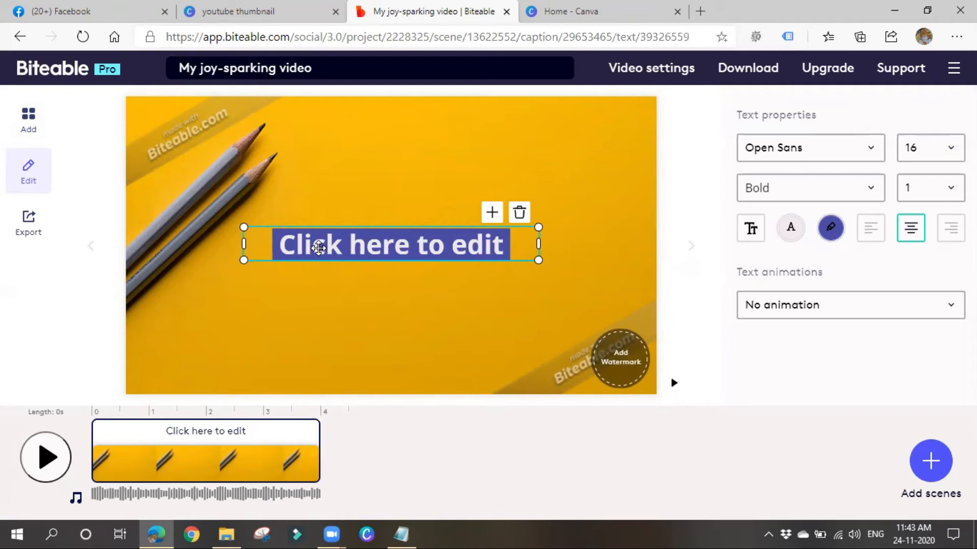
pyautogui.click(326, 248)
pyautogui.doubleClick(326, 247)
pyautogui.hotkey('ctrl', 'a')
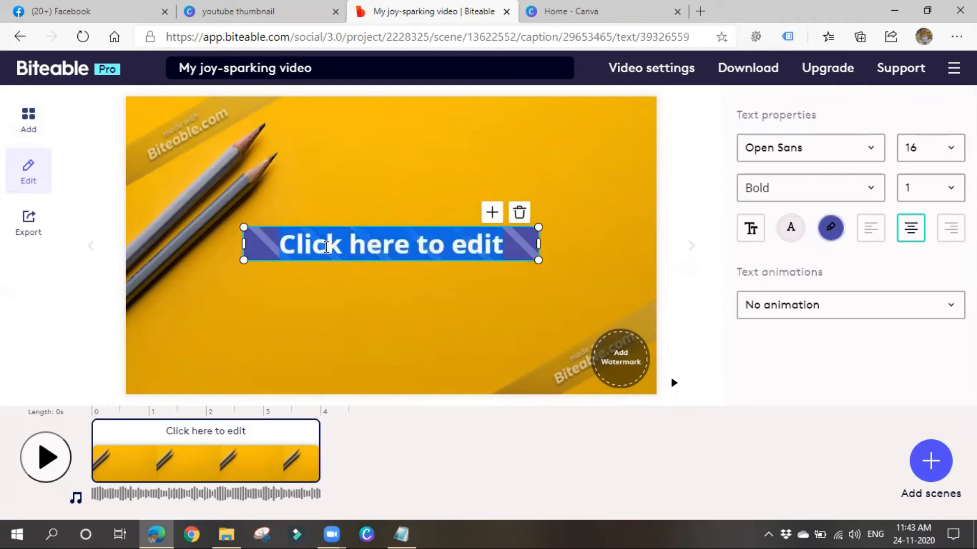
pyautogui.write('Digita')
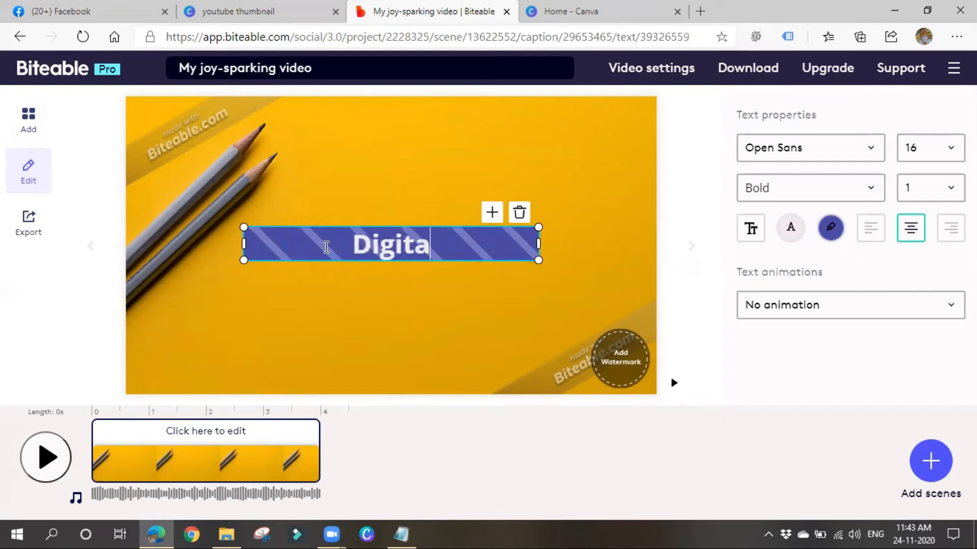
pyautogui.write('l Markweting')
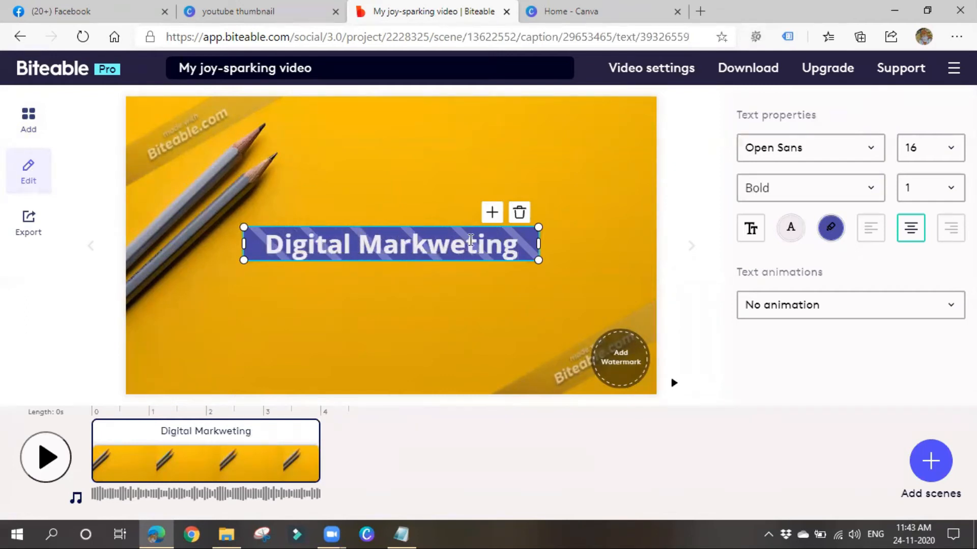
pyautogui.press('BackSpace')
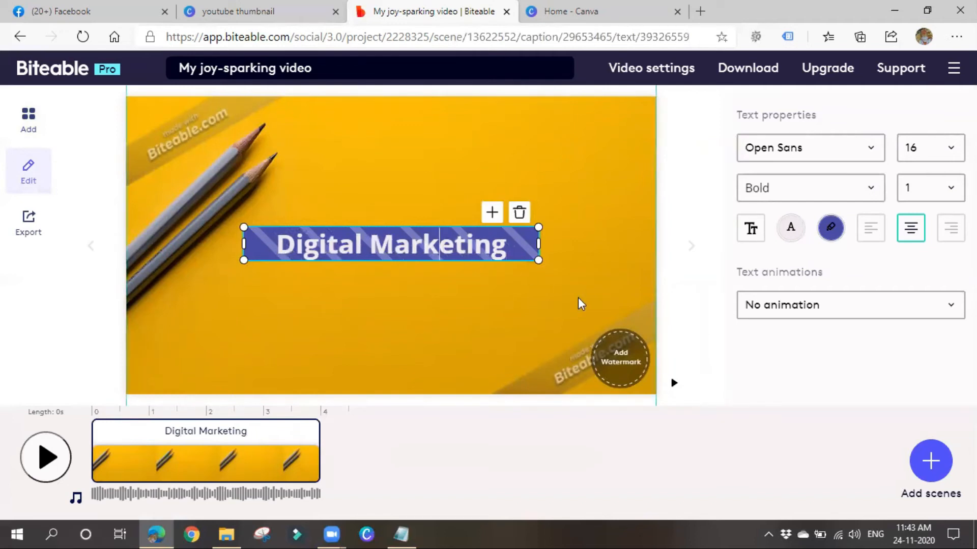
# Step: Add a second text box below the "Digital Marketing" caption and move it past the frame's lower-right corner
pyautogui.click(492, 214)
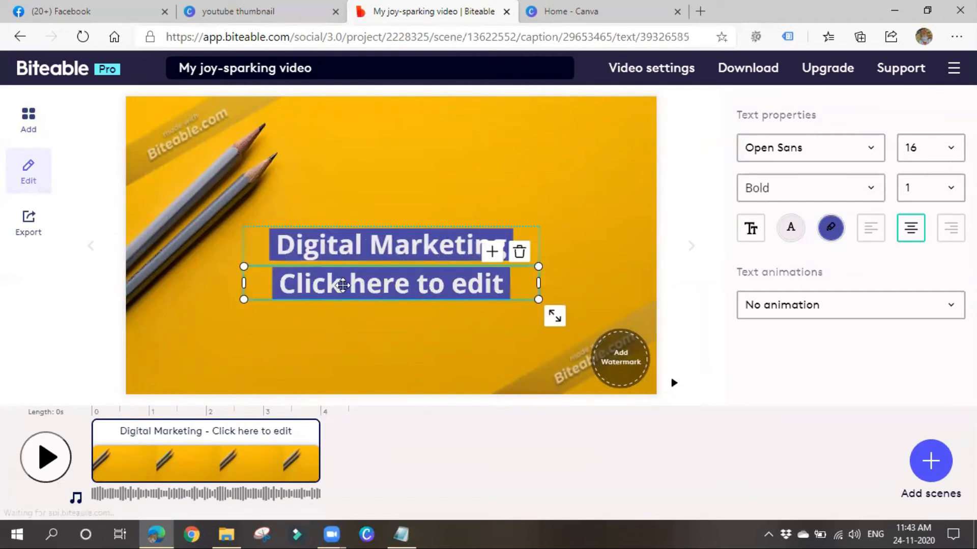
pyautogui.moveTo(454, 292); pyautogui.dragTo(838, 533)
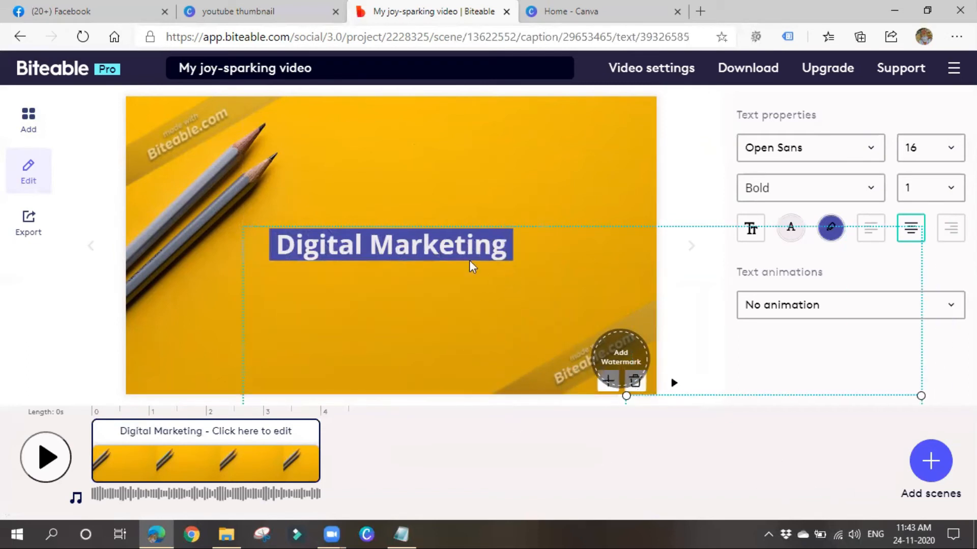
# Step: Move the "Digital Marketing" caption up above the middle of the scene and open the background image settings
pyautogui.moveTo(441, 238); pyautogui.dragTo(436, 202)
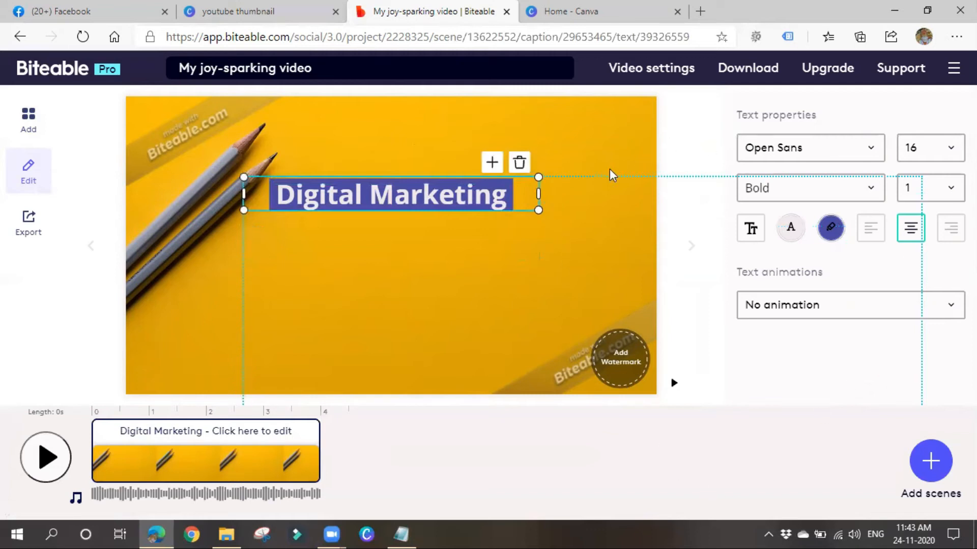
pyautogui.click(567, 134)
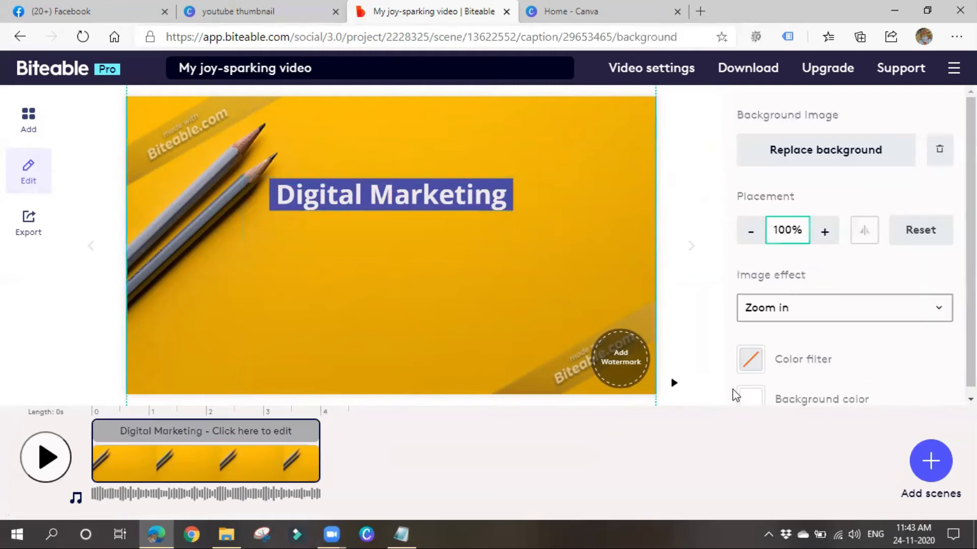
pyautogui.scroll(-1, 864, 331)
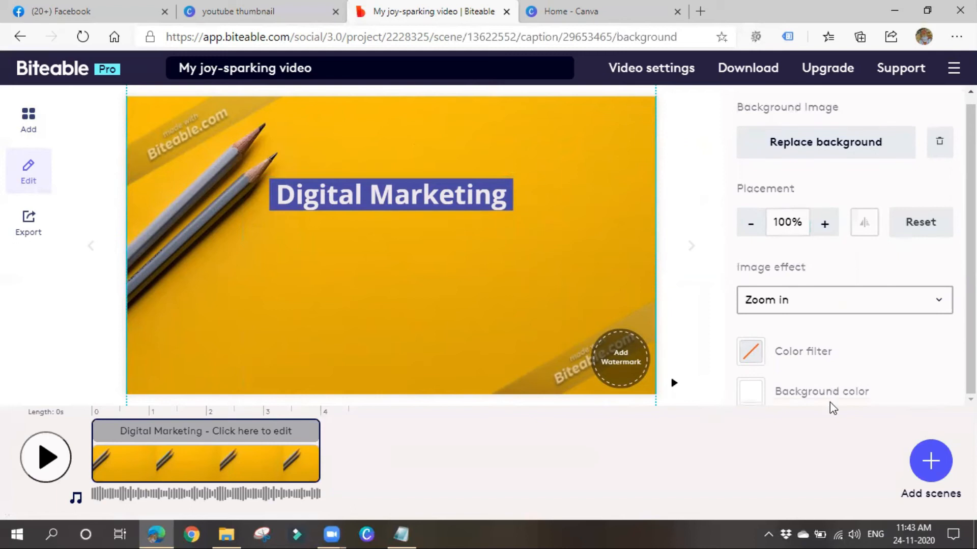
# Step: Set the pencil scene's background color to cyan and give the "Digital Marketing" caption the Scale down text animation
pyautogui.click(745, 392)
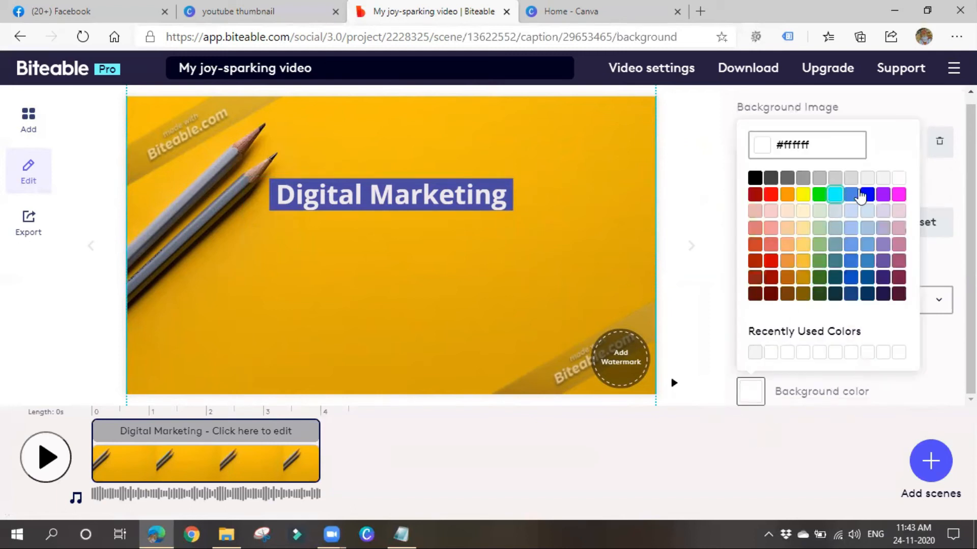
pyautogui.click(840, 197)
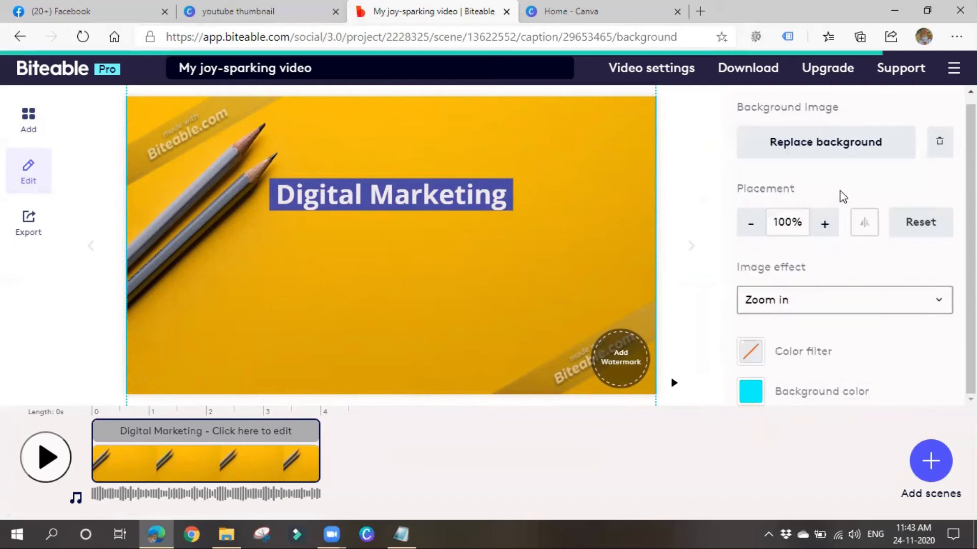
pyautogui.click(375, 186)
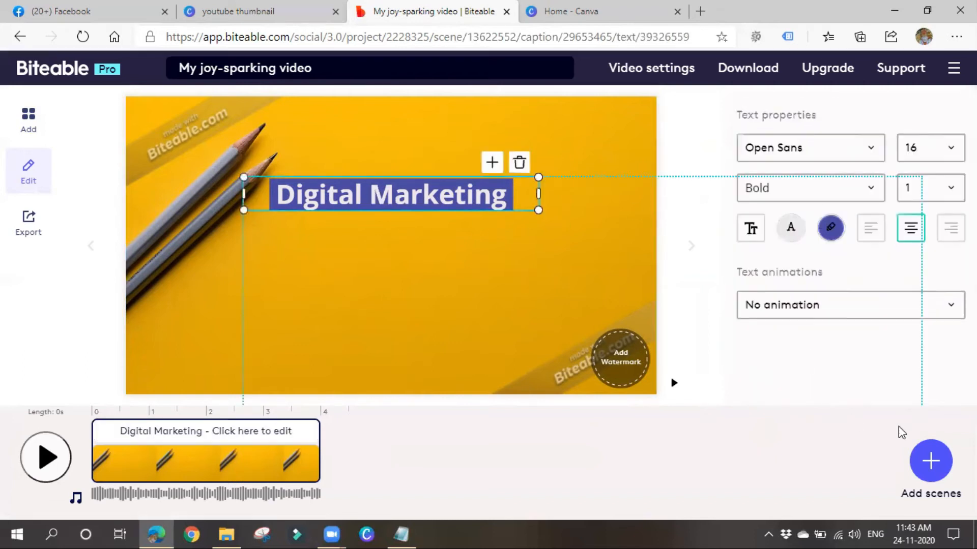
pyautogui.click(818, 319)
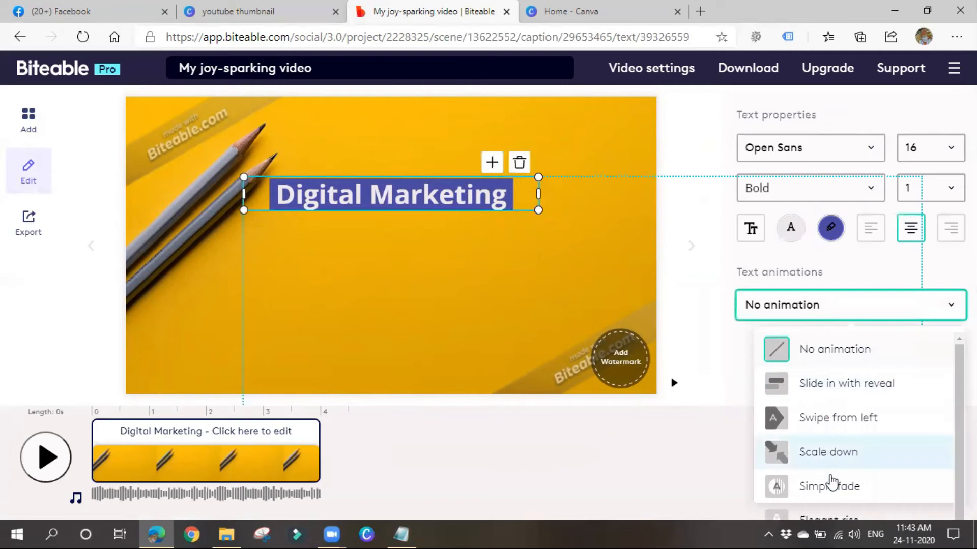
pyautogui.click(831, 489)
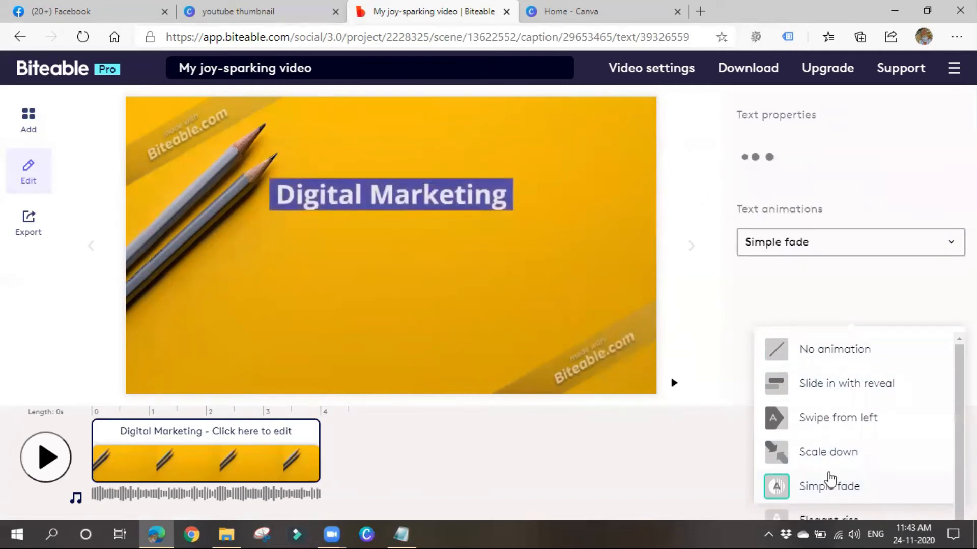
pyautogui.click(828, 460)
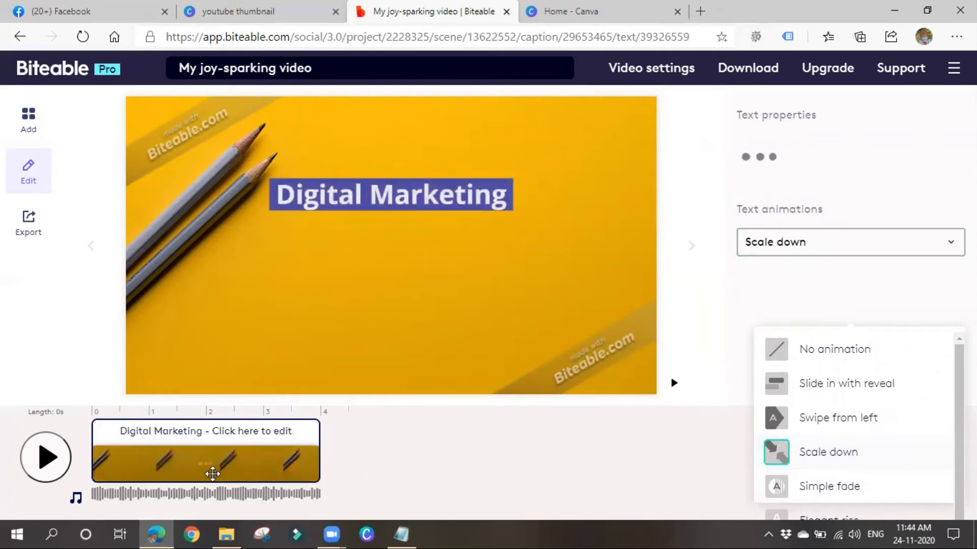
# Step: Shorten the "Digital Marketing" scene on the timeline to about 2.5 seconds
pyautogui.moveTo(311, 465); pyautogui.dragTo(235, 468)
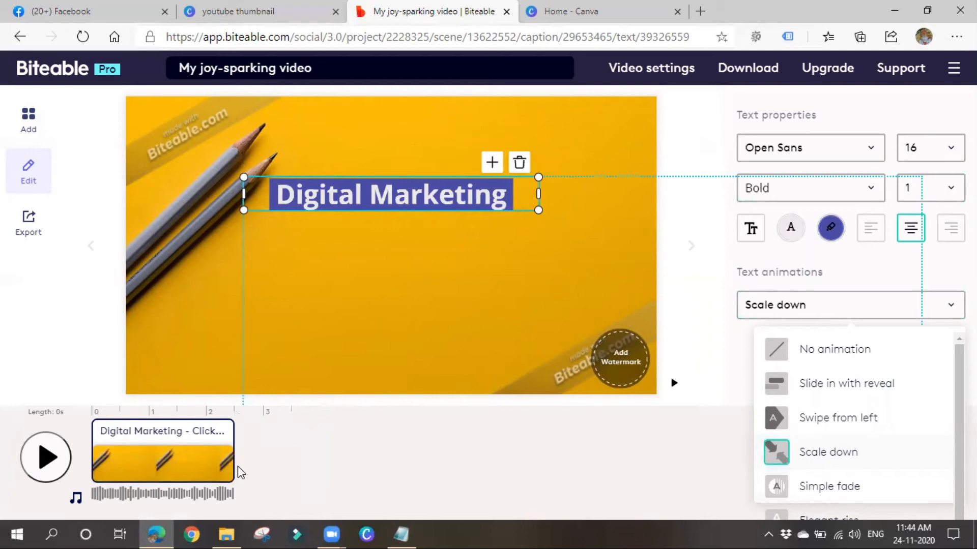
pyautogui.click(257, 442)
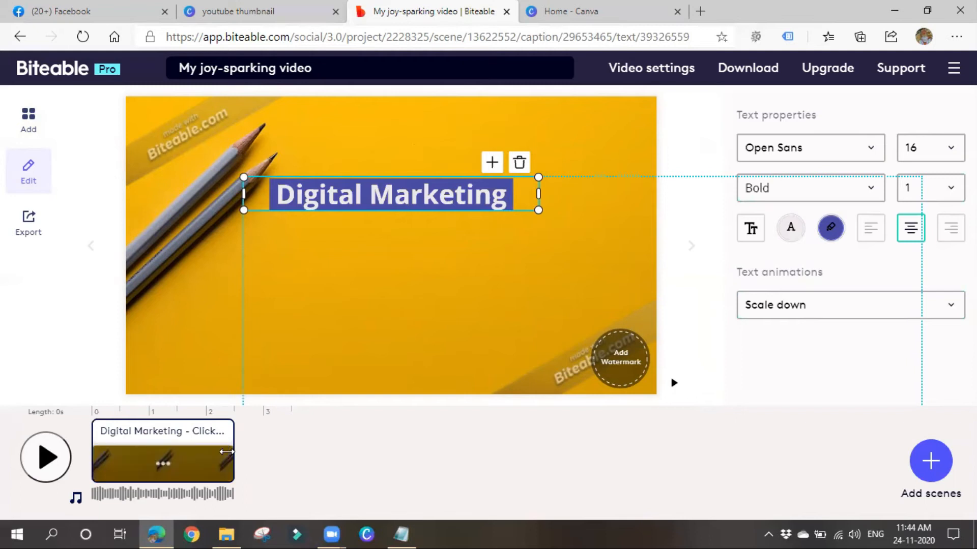
pyautogui.moveTo(219, 452)
pyautogui.mouseDown()
pyautogui.moveTo(181, 458)
pyautogui.moveTo(226, 448)
pyautogui.mouseUp()
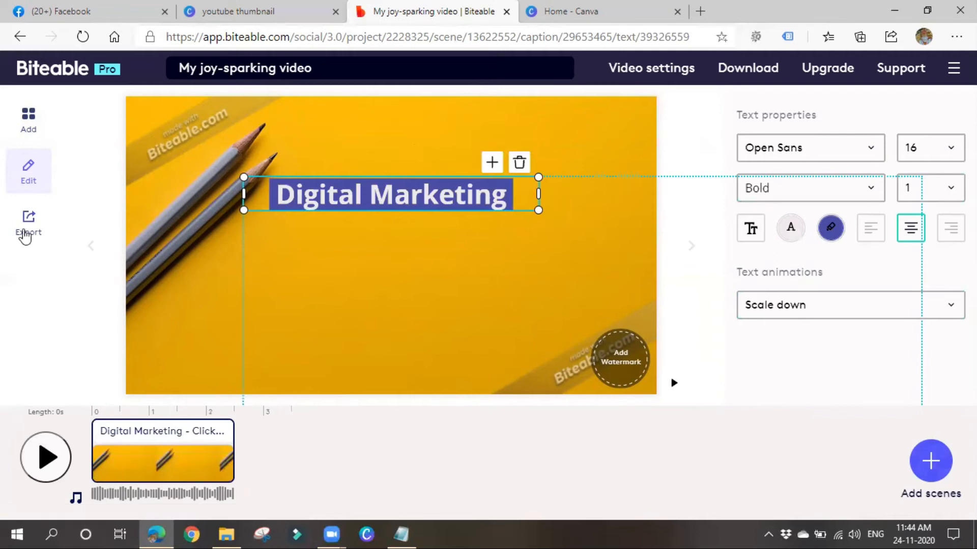
# Step: View the premium and free export options for the video and return to the scene editor
pyautogui.click(26, 230)
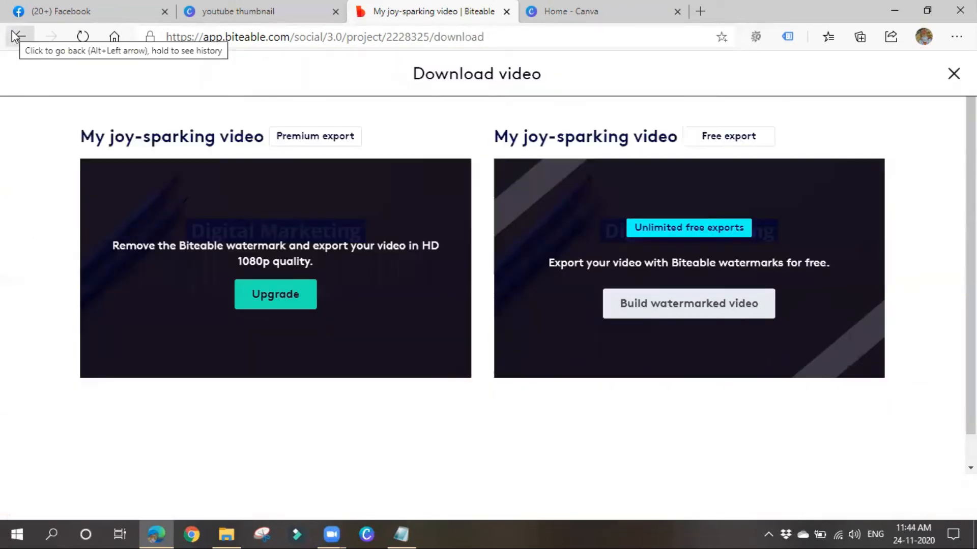
pyautogui.click(15, 36)
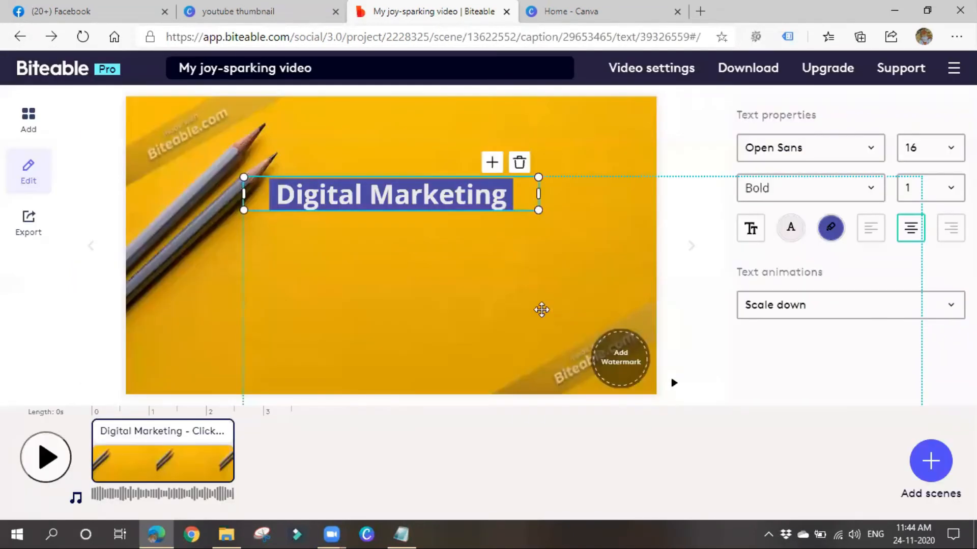
# Step: Add the education stock image of a row of colored pencils on white as the second scene
pyautogui.click(29, 125)
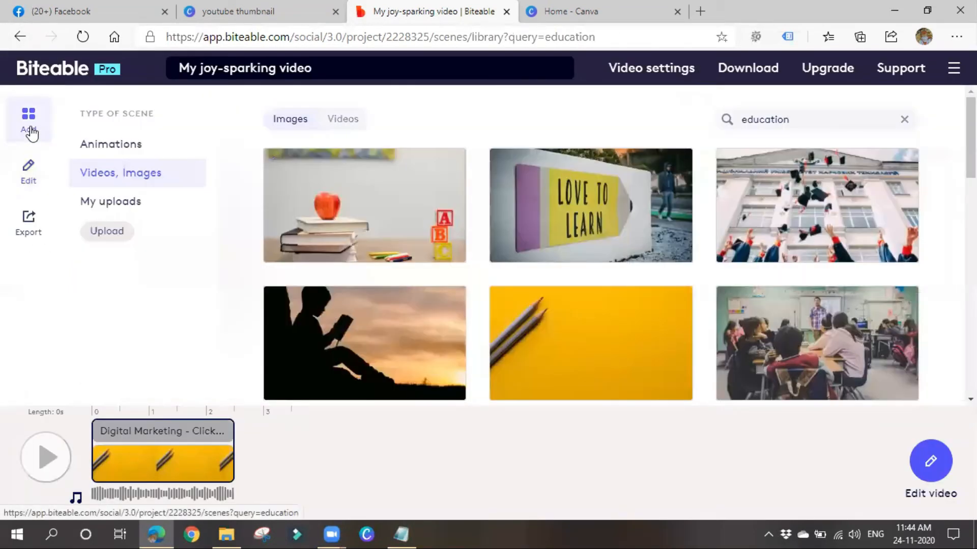
pyautogui.click(123, 146)
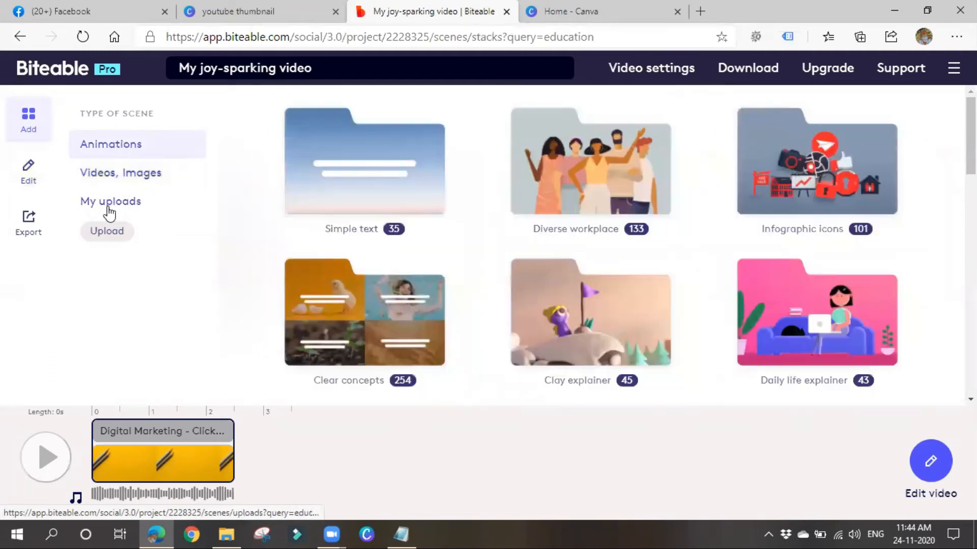
pyautogui.click(109, 204)
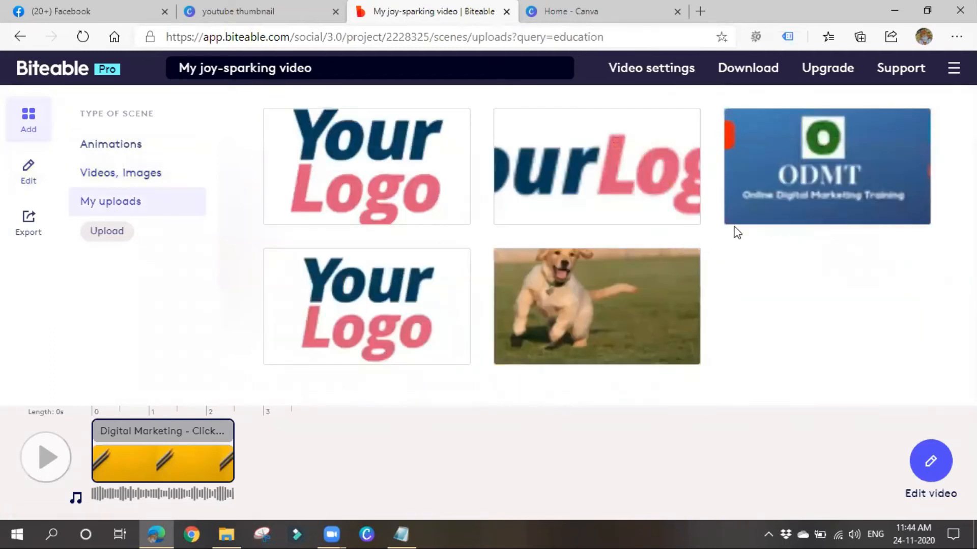
pyautogui.click(93, 176)
pyautogui.scroll(-7, 387, 305)
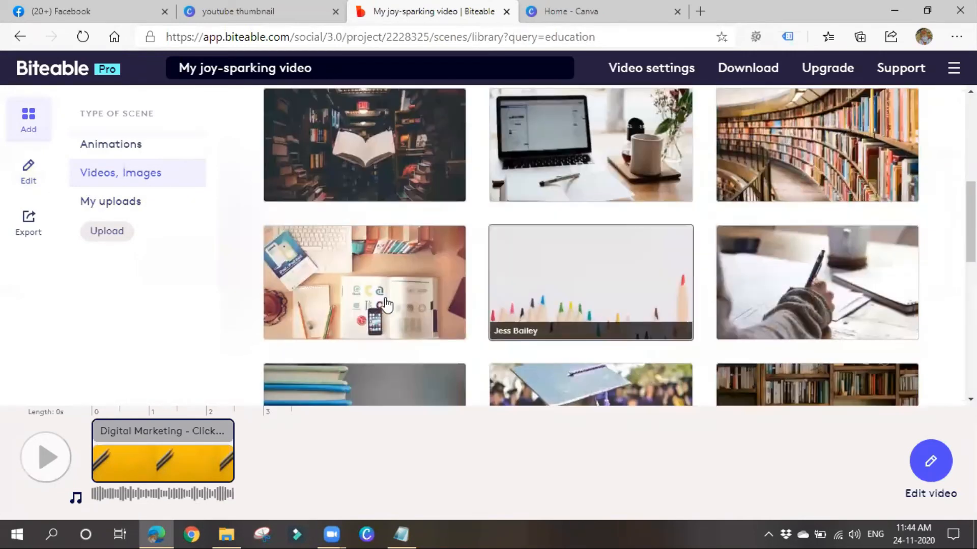
pyautogui.click(615, 278)
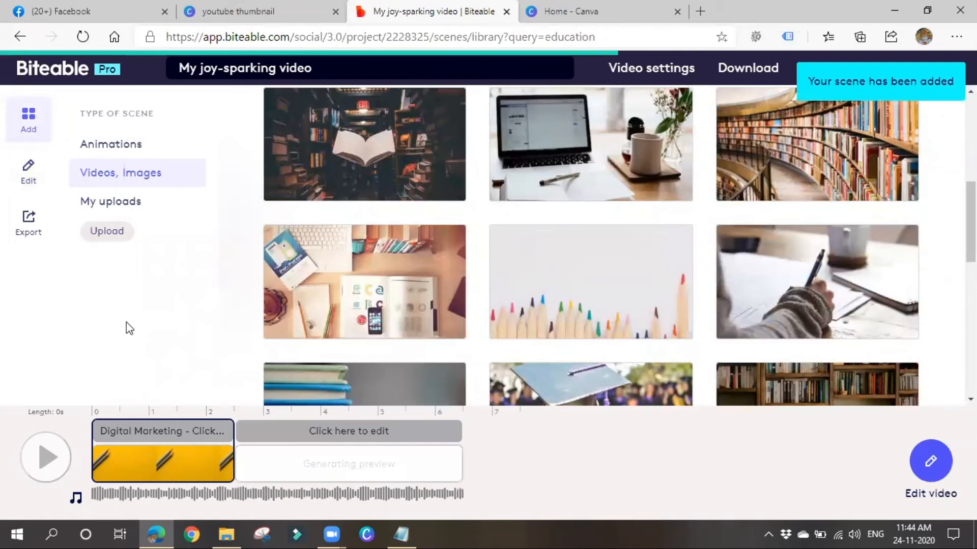
# Step: Shorten the colored pencils scene to about 2 seconds and replace its placeholder text with "Start Learning Now"
pyautogui.click(456, 464)
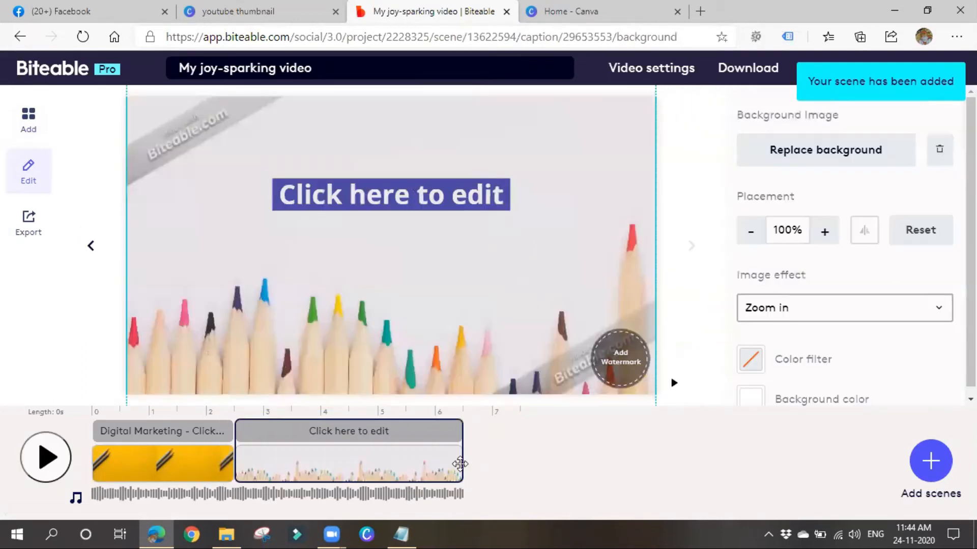
pyautogui.moveTo(459, 464); pyautogui.dragTo(364, 466)
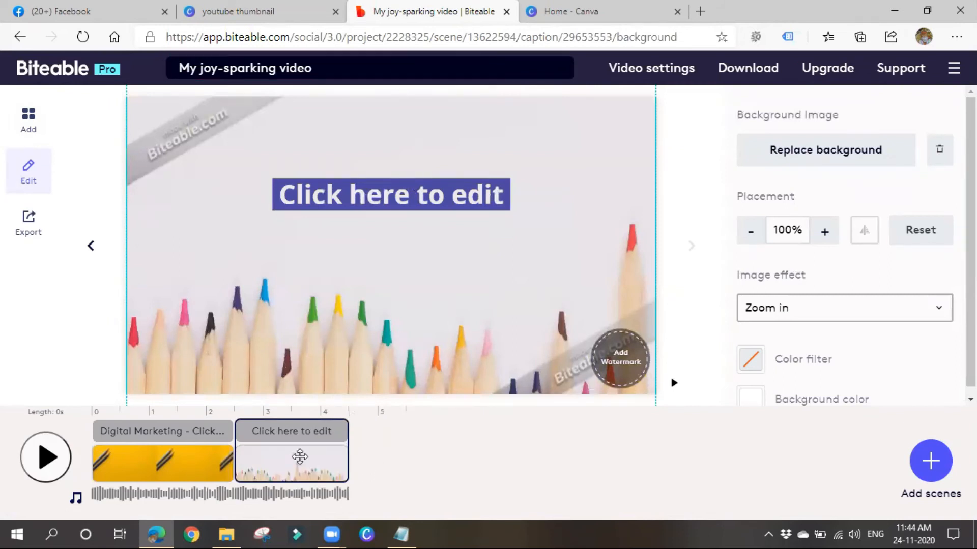
pyautogui.doubleClick(362, 201)
pyautogui.click(362, 203)
pyautogui.hotkey('ctrl', 'a')
pyautogui.write('Start')
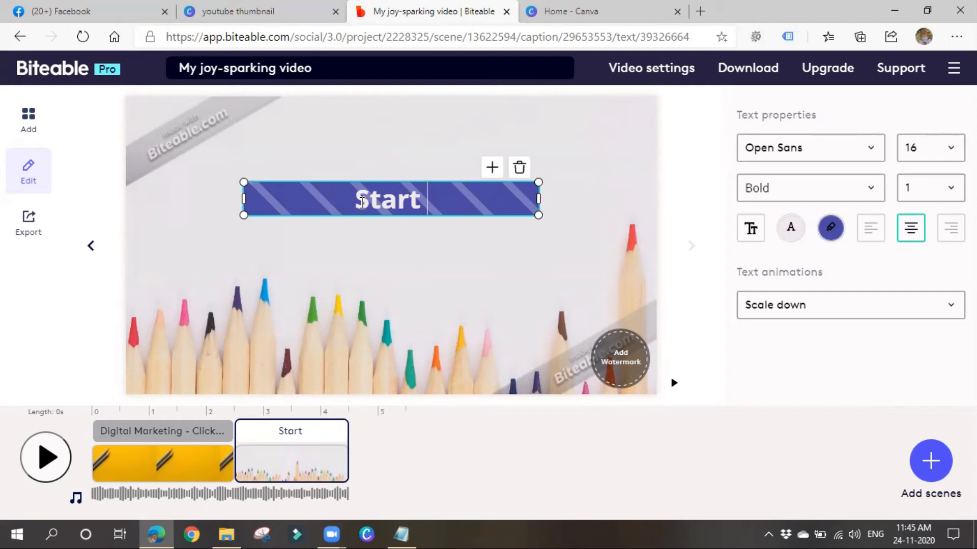
pyautogui.write('Learning Now')
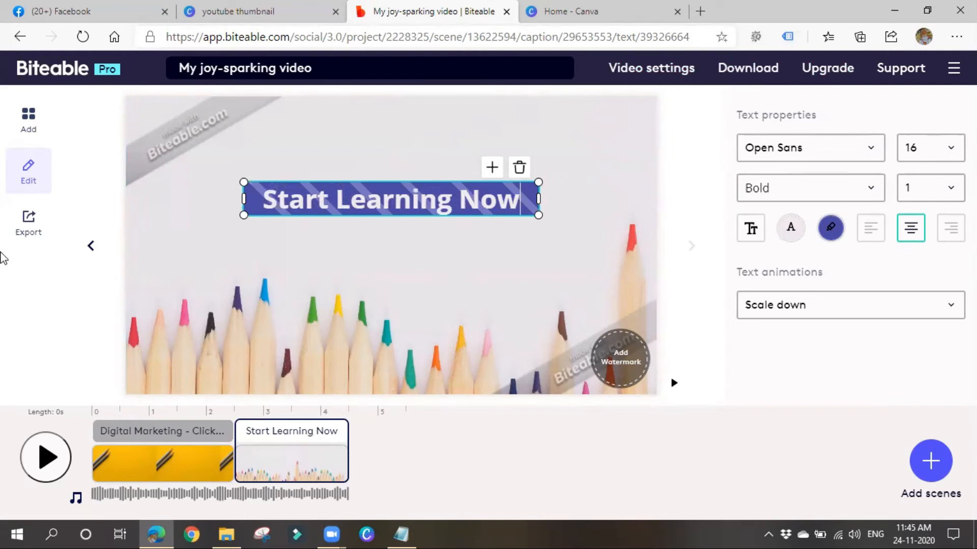
# Step: Look through the education stock images and the animation collections for another scene
pyautogui.click(24, 123)
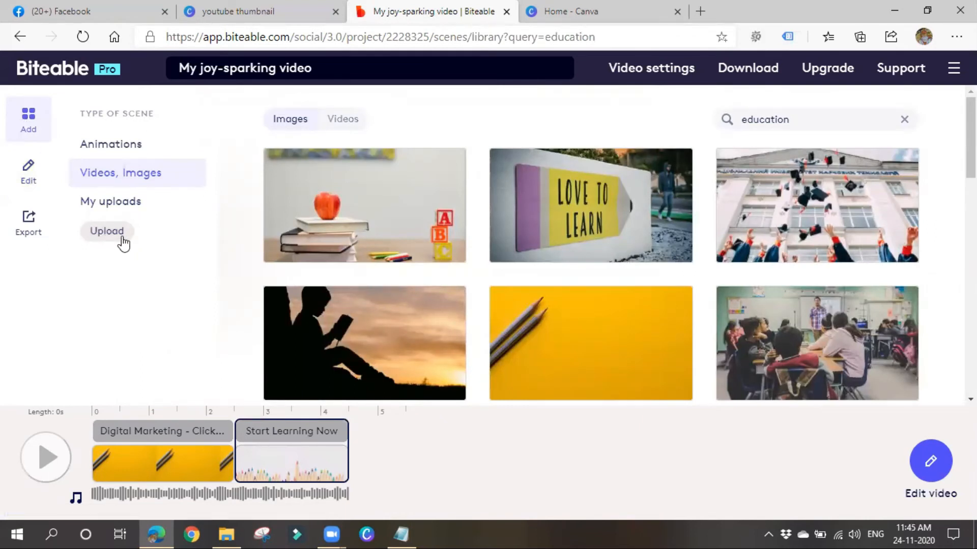
pyautogui.scroll(-3, 571, 285)
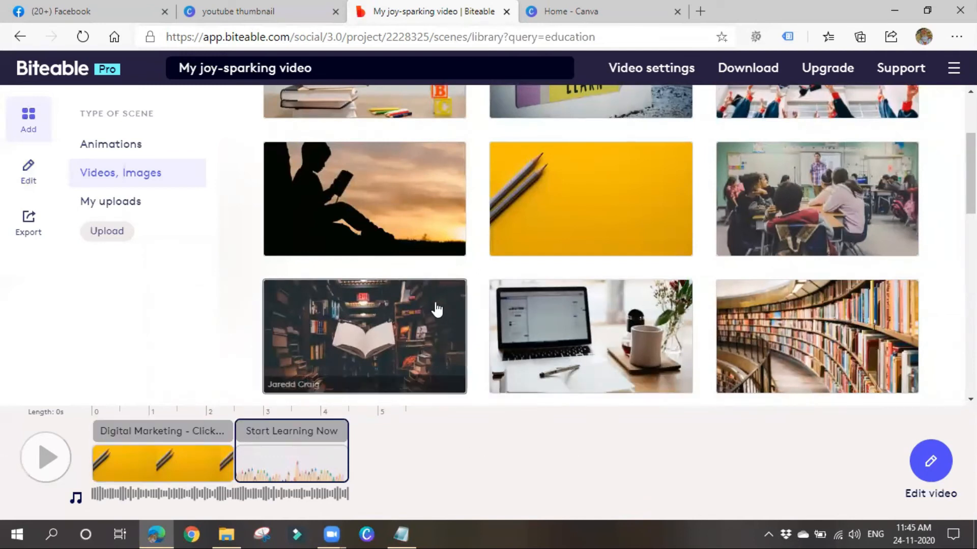
pyautogui.scroll(-3, 780, 300)
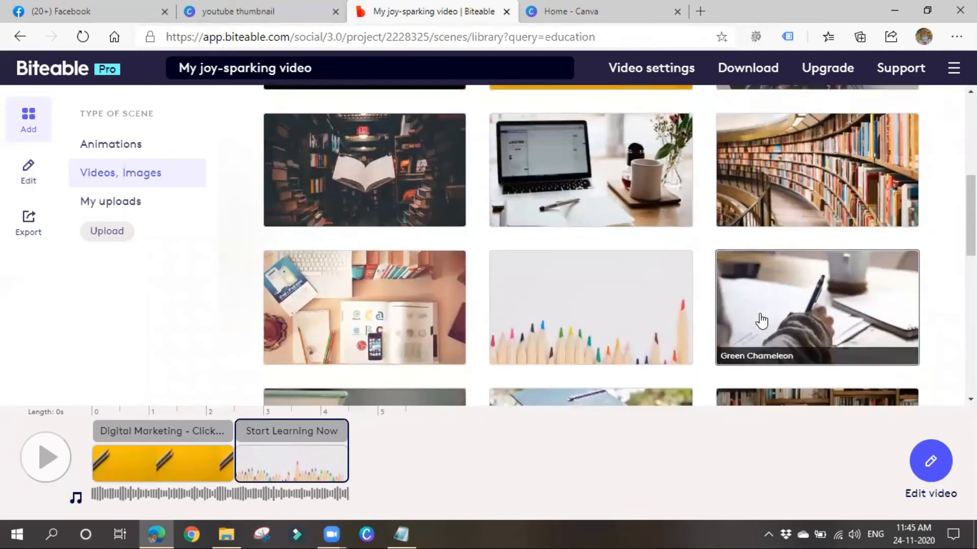
pyautogui.scroll(-7, 760, 317)
pyautogui.scroll(6, 361, 286)
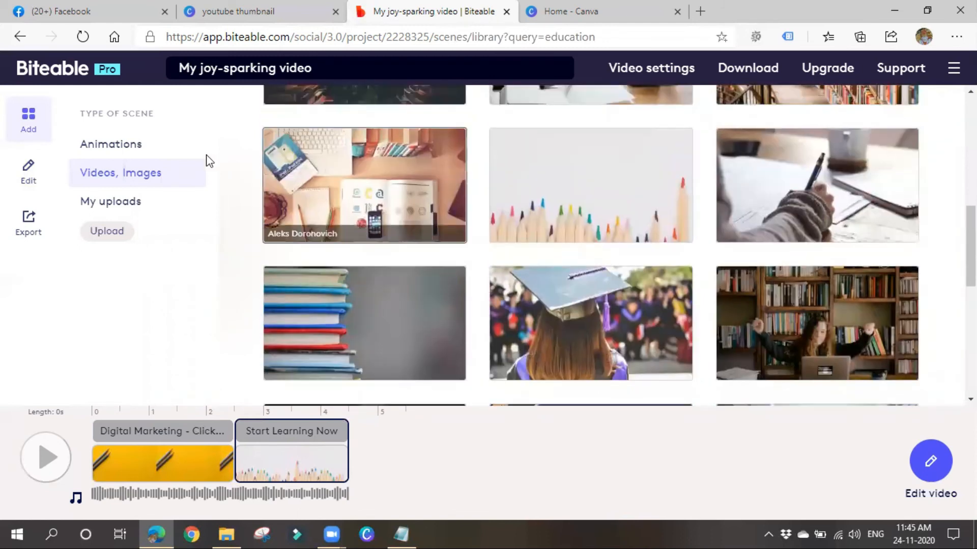
pyautogui.click(136, 148)
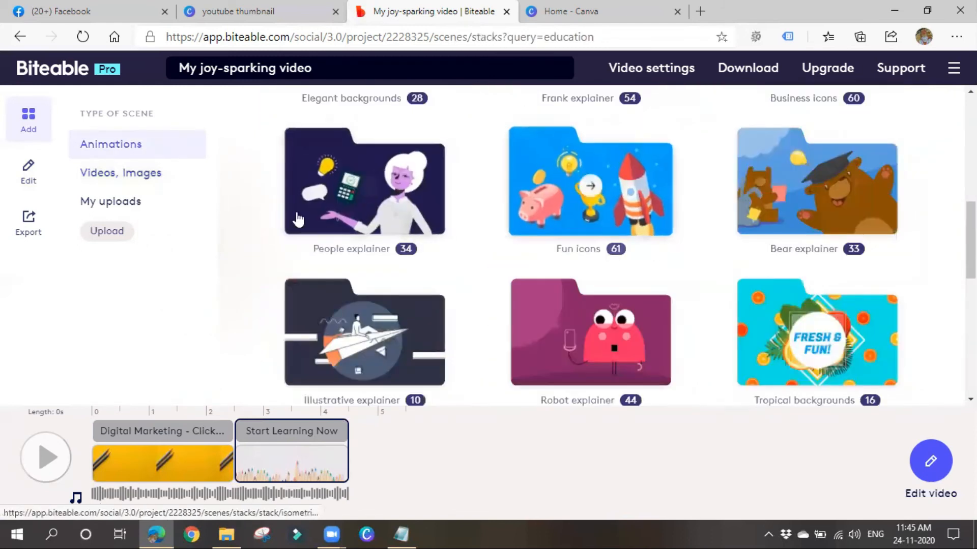
pyautogui.scroll(4, 669, 294)
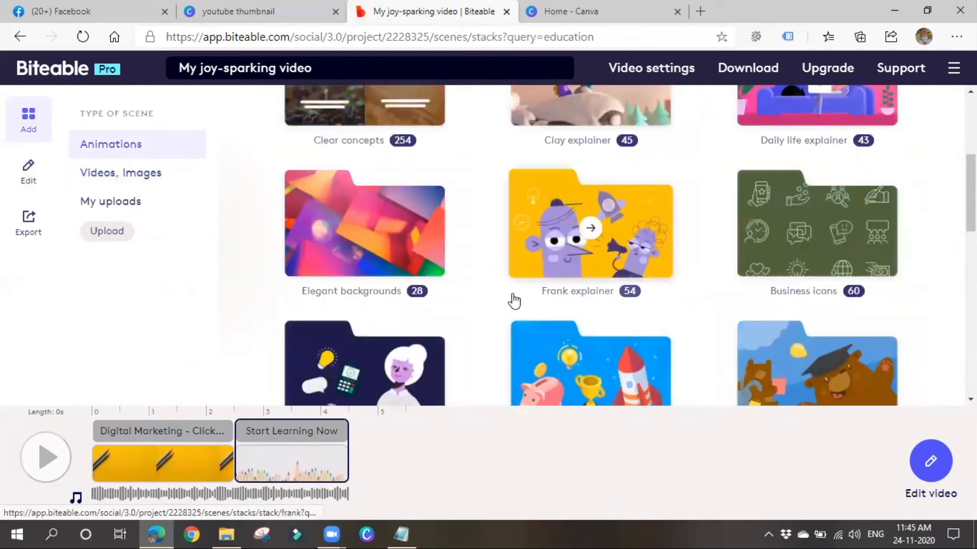
pyautogui.scroll(4, 544, 310)
pyautogui.scroll(-3, 564, 328)
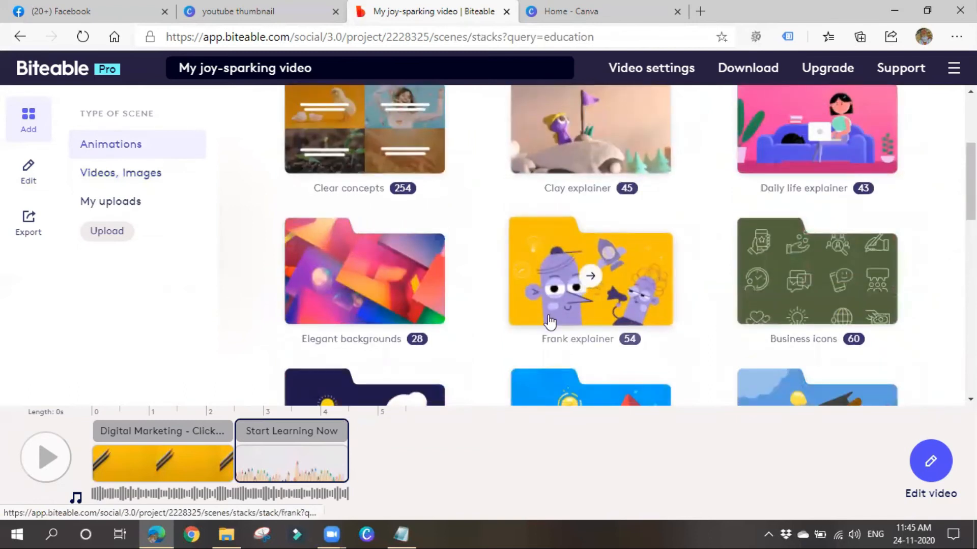
pyautogui.scroll(3, 544, 321)
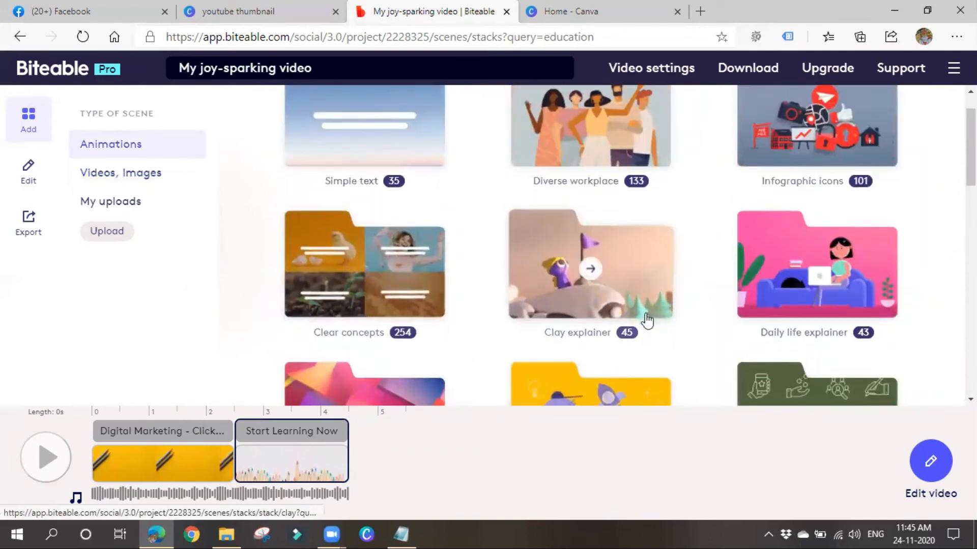
pyautogui.scroll(1, 646, 320)
pyautogui.scroll(-4, 756, 237)
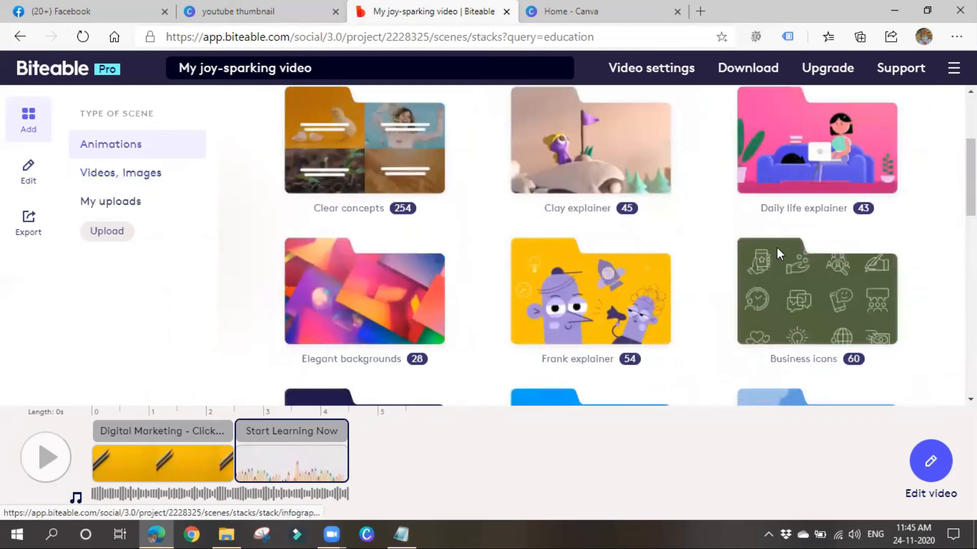
# Step: Look through the professional animation collection for a ready-made scene to add to the video
pyautogui.click(807, 131)
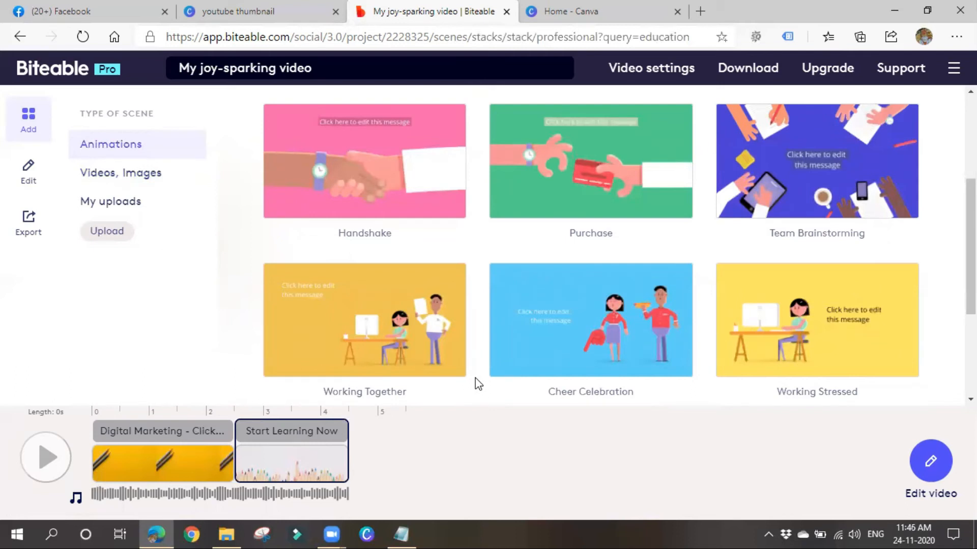
pyautogui.scroll(-3, 452, 315)
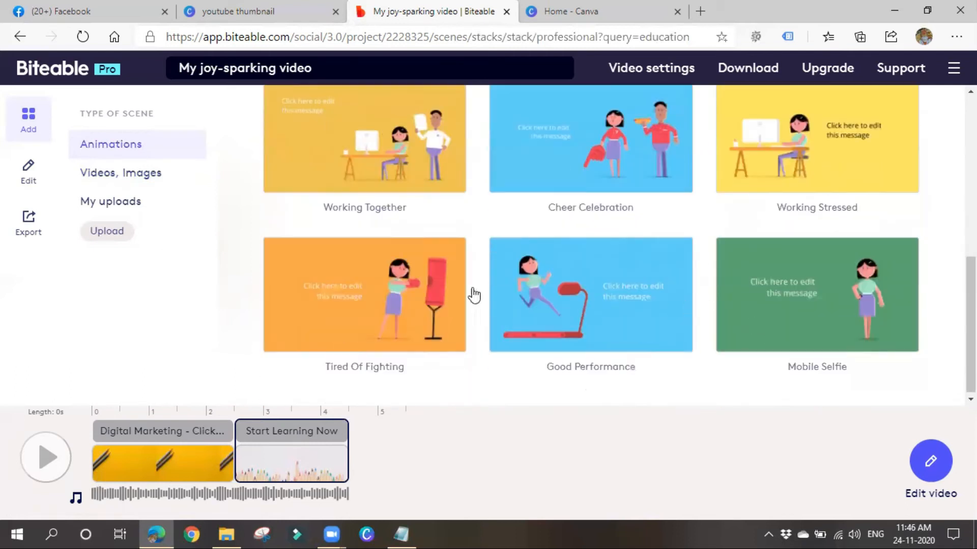
pyautogui.scroll(-2, 490, 316)
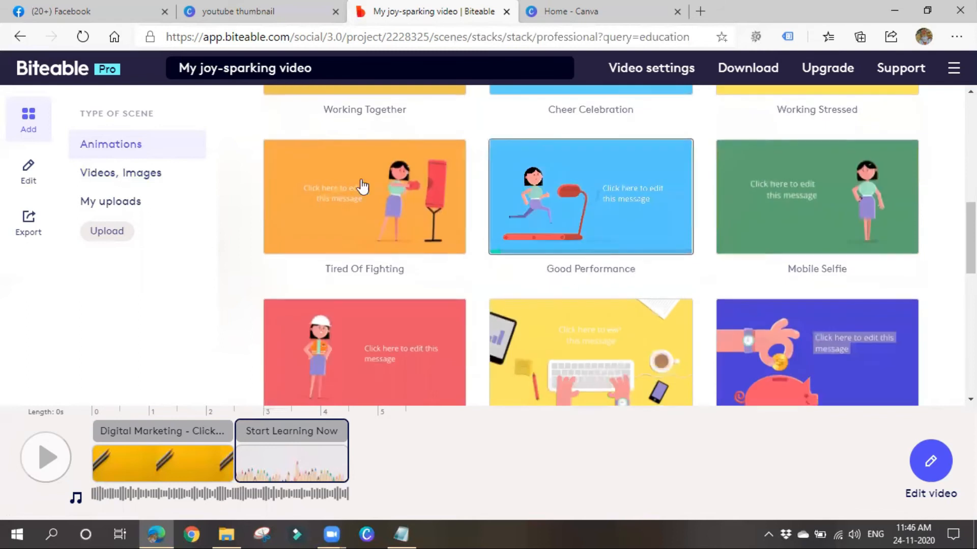
pyautogui.scroll(-4, 656, 275)
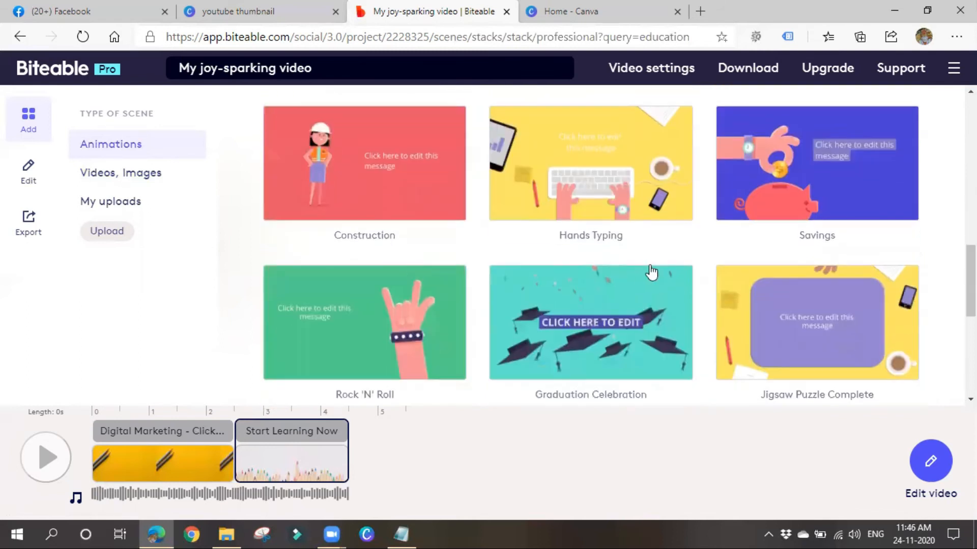
pyautogui.scroll(2, 547, 316)
pyautogui.scroll(3, 547, 317)
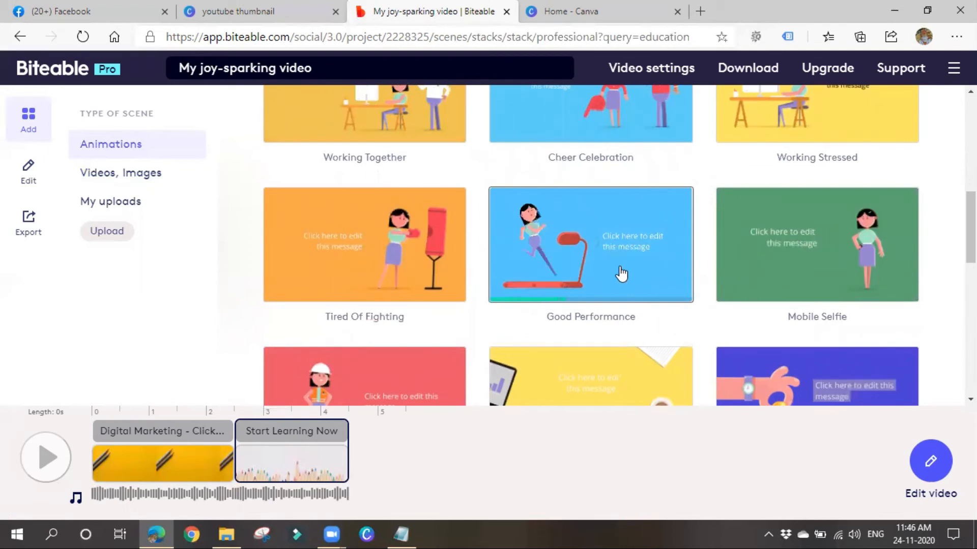
pyautogui.scroll(-12, 610, 275)
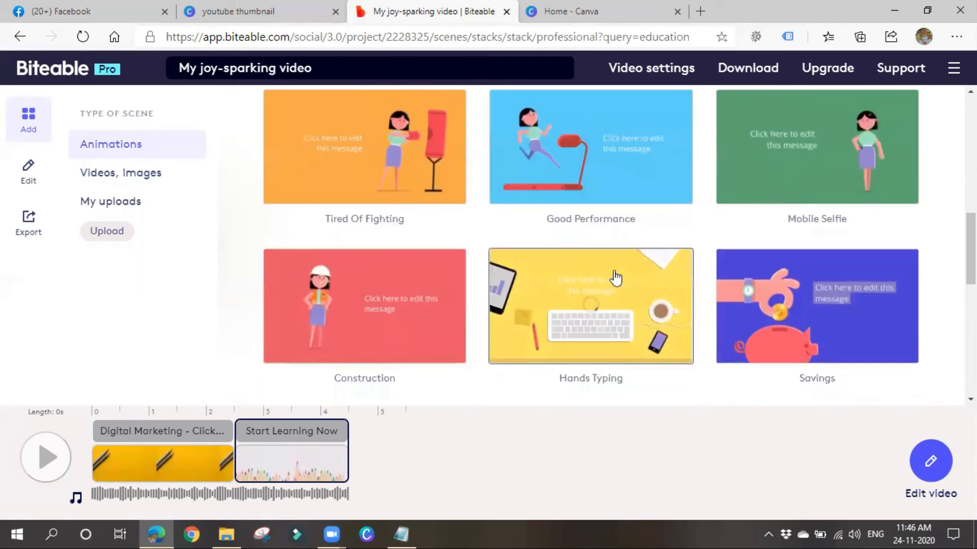
pyautogui.scroll(-1, 563, 277)
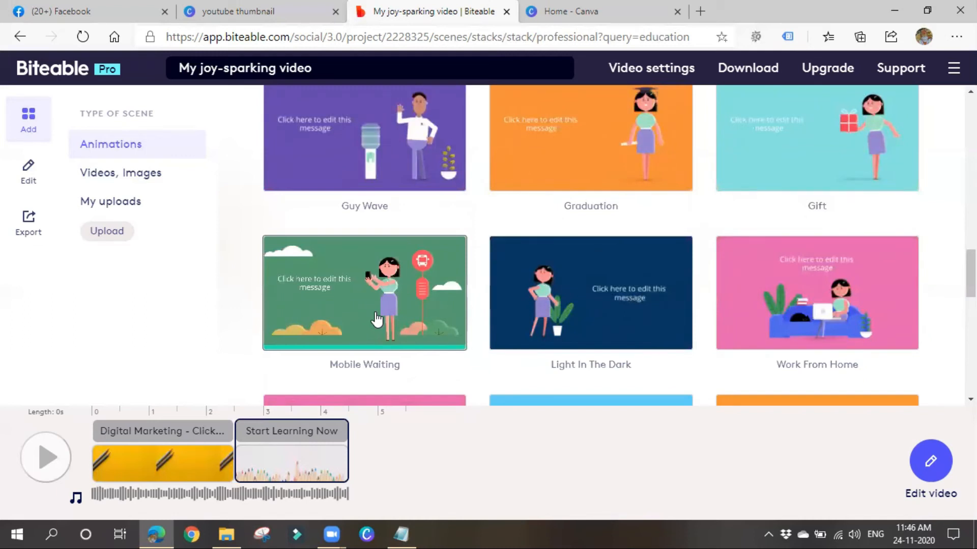
# Step: Switch to the Notepad class notes, highlight the Powtoon and animaker entries, and return to the browser
pyautogui.click(402, 534)
pyautogui.moveTo(236, 229); pyautogui.dragTo(365, 229)
pyautogui.click(400, 275)
pyautogui.press('Down')
pyautogui.moveTo(203, 269); pyautogui.dragTo(362, 264)
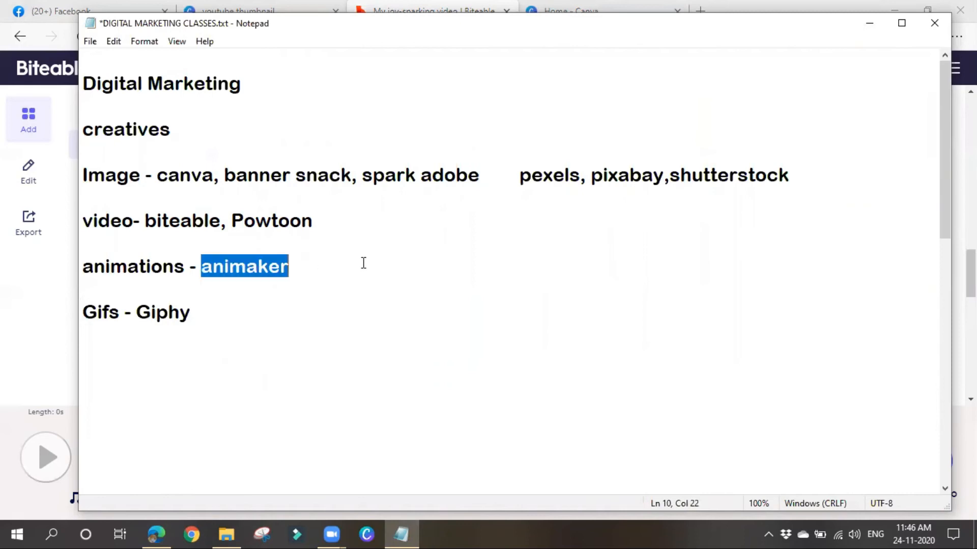
pyautogui.click(869, 23)
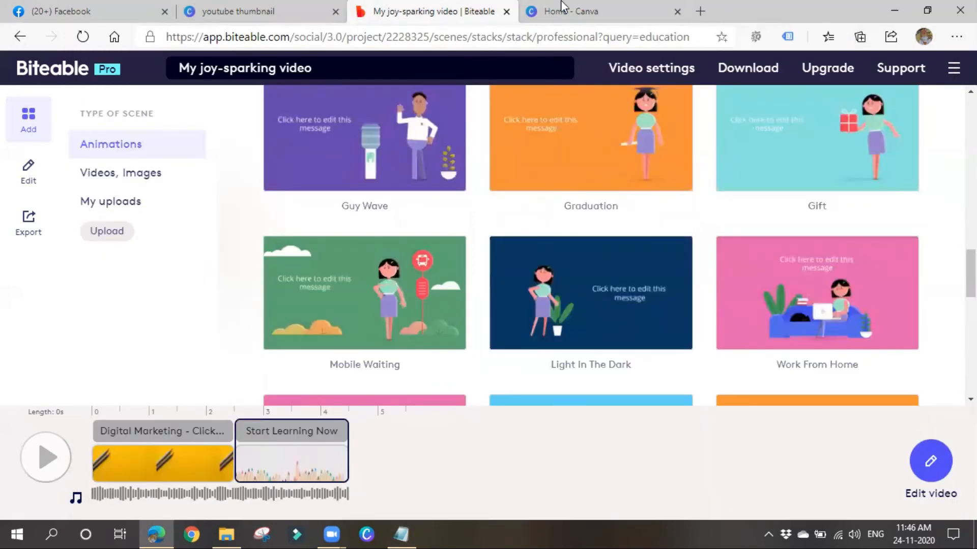
# Step: Search the web for "animaker" and open the Animaker website from the results
pyautogui.click(386, 38)
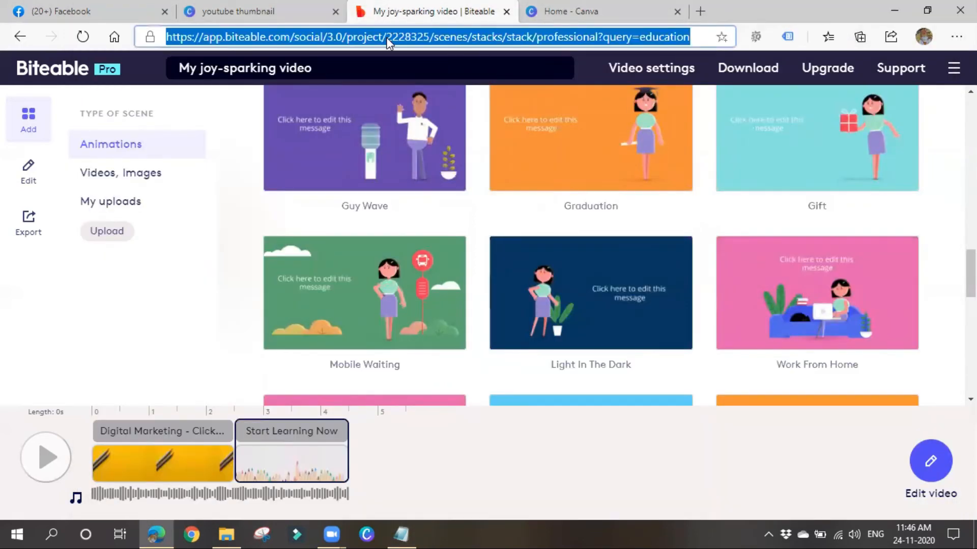
pyautogui.write('animaker')
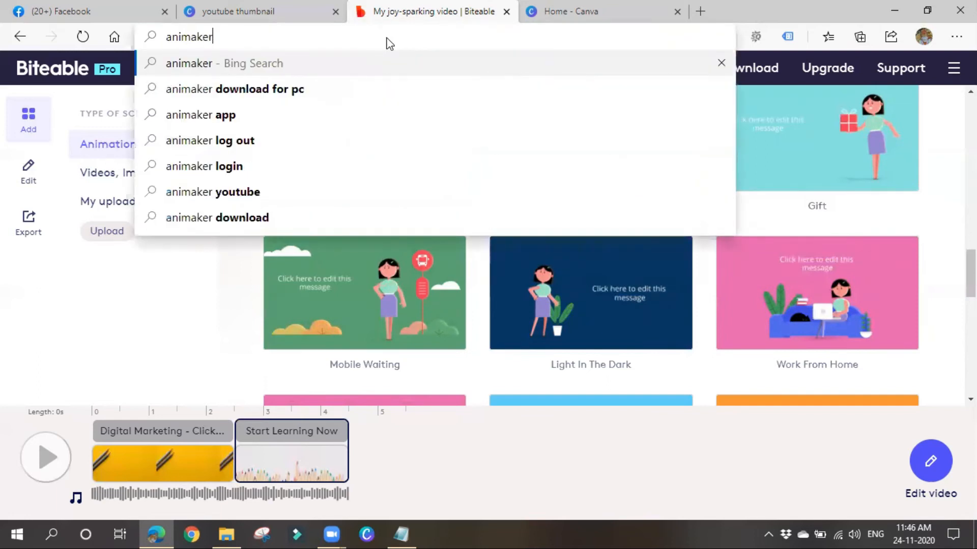
pyautogui.press('Return')
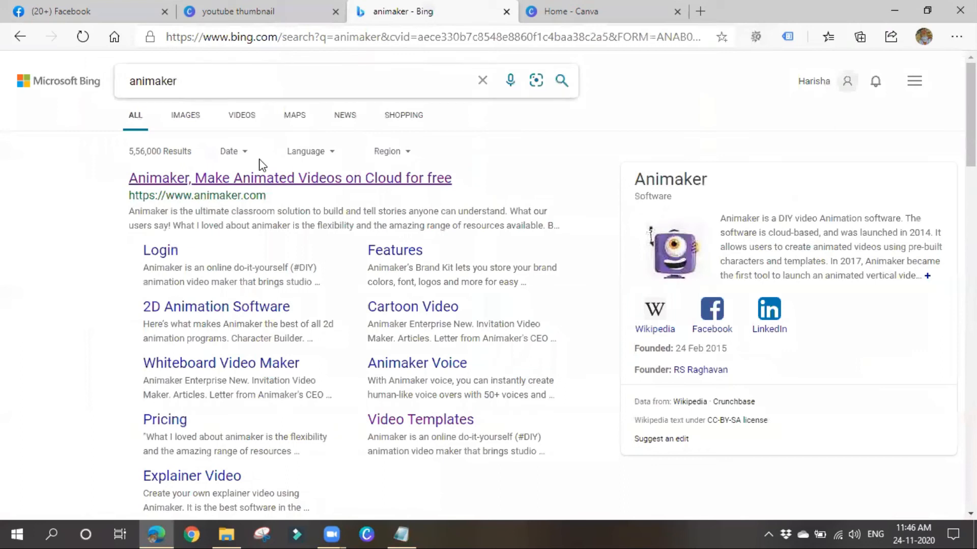
pyautogui.click(253, 178)
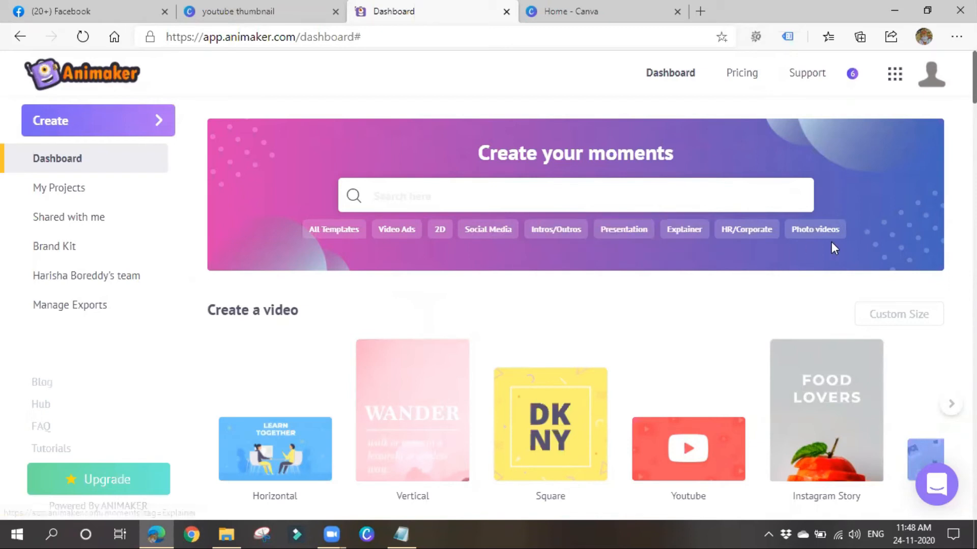
# Step: Look through the video format options and the existing projects on the Animaker dashboard
pyautogui.scroll(-3, 425, 416)
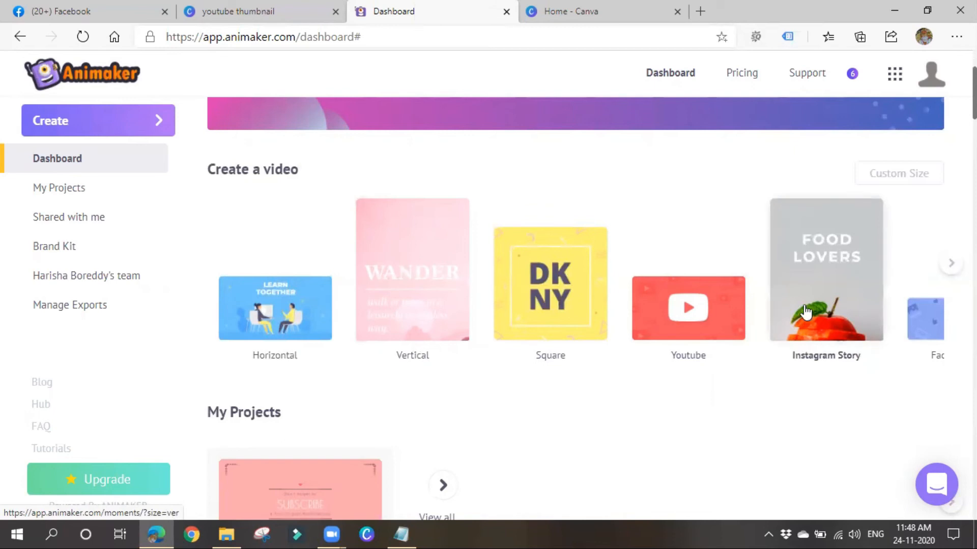
pyautogui.click(950, 263)
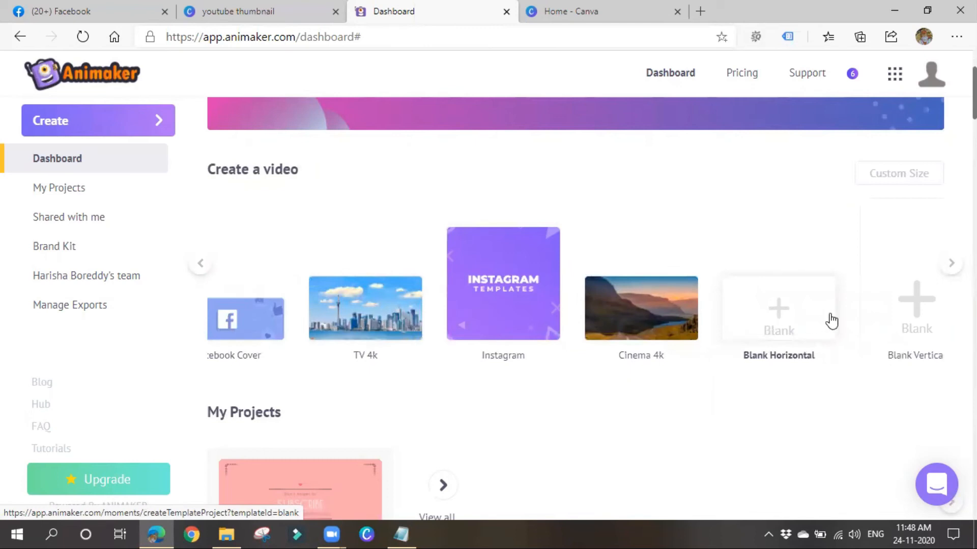
pyautogui.scroll(-2, 293, 412)
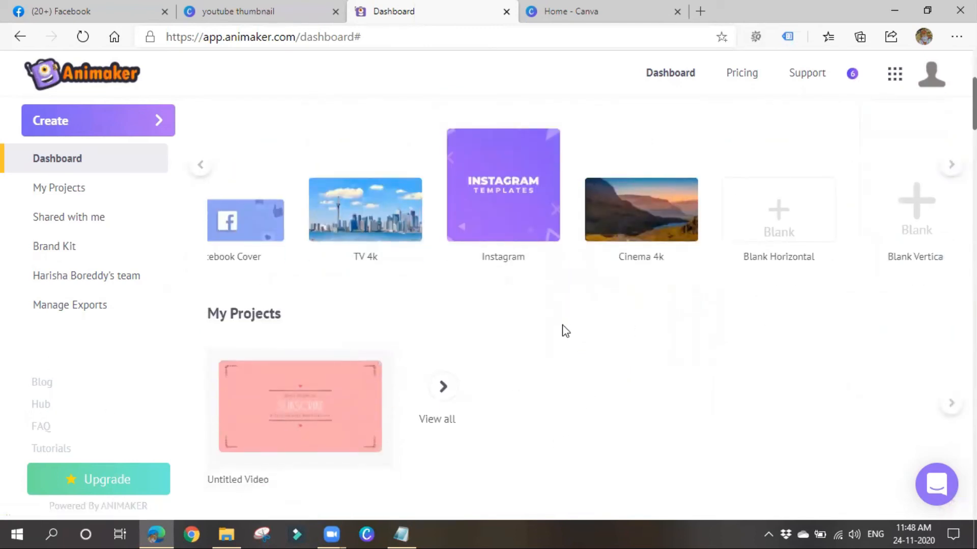
pyautogui.moveTo(301, 447)
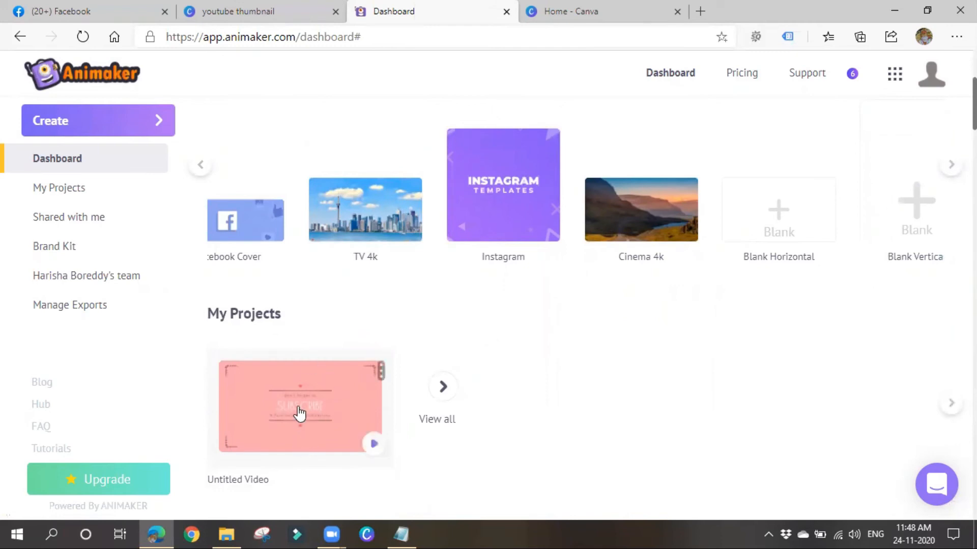
pyautogui.scroll(-1, 297, 410)
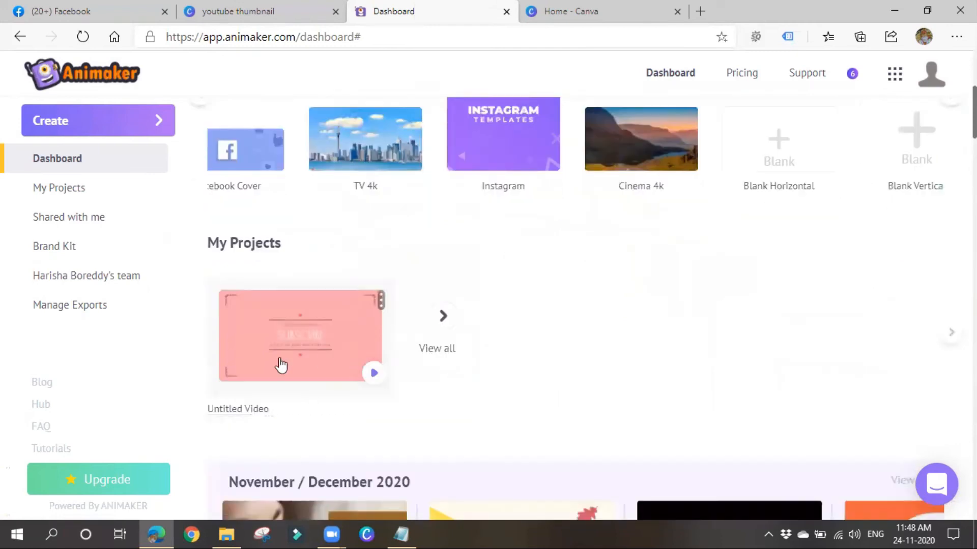
# Step: Open the Teacher Video Resume template from the Cartoon Video collection in the video editor
pyautogui.scroll(-5, 436, 460)
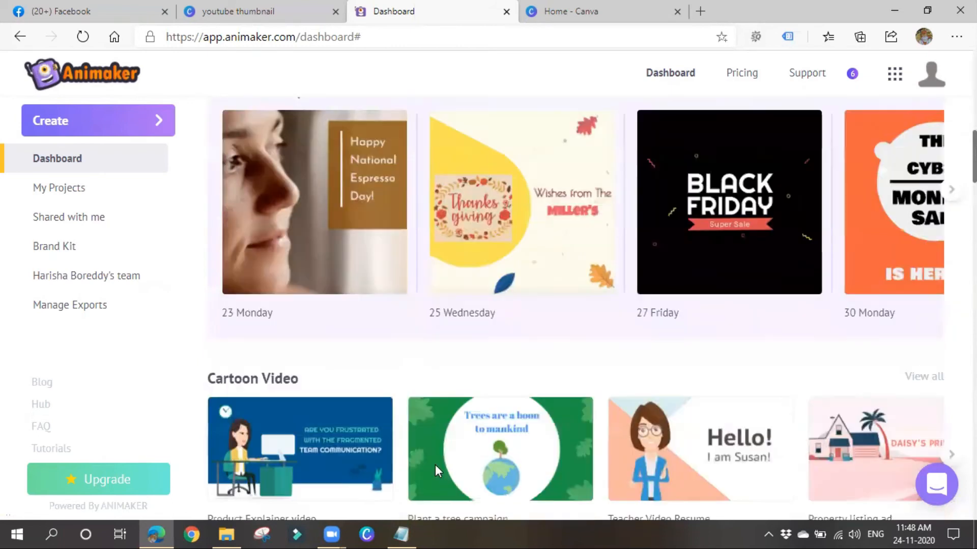
pyautogui.scroll(-1, 435, 465)
pyautogui.scroll(1, 305, 432)
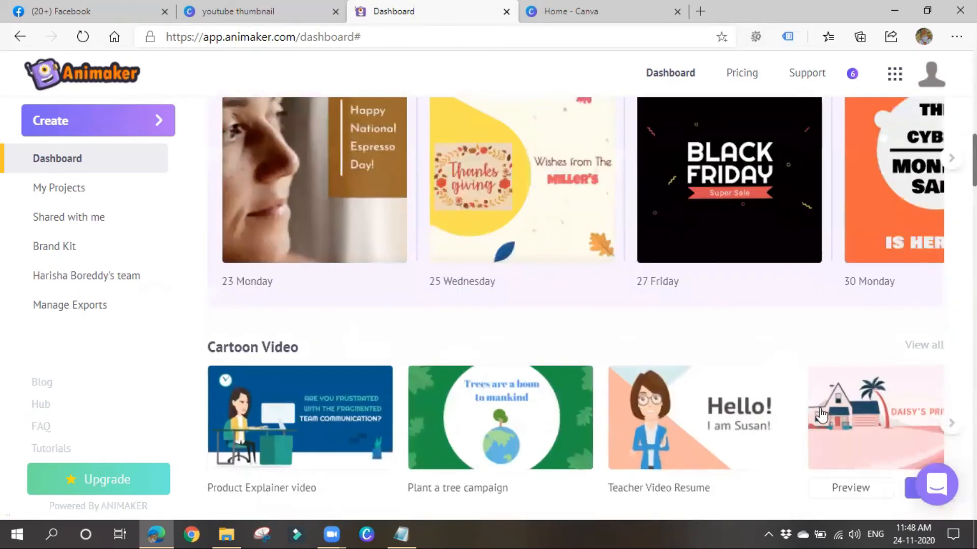
pyautogui.scroll(-2, 545, 418)
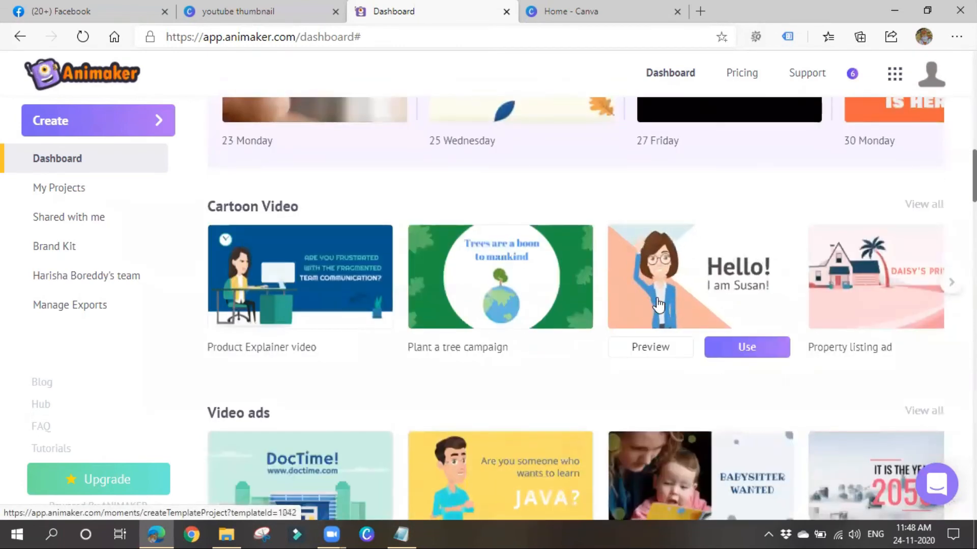
pyautogui.click(708, 257)
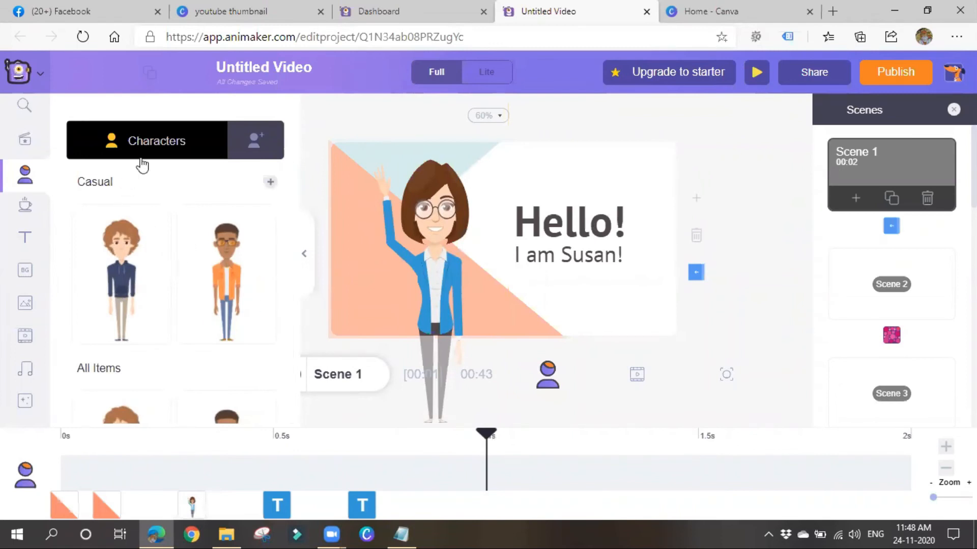
# Step: Start a custom female character based on the look with a hair bun and pink hoodie
pyautogui.click(264, 149)
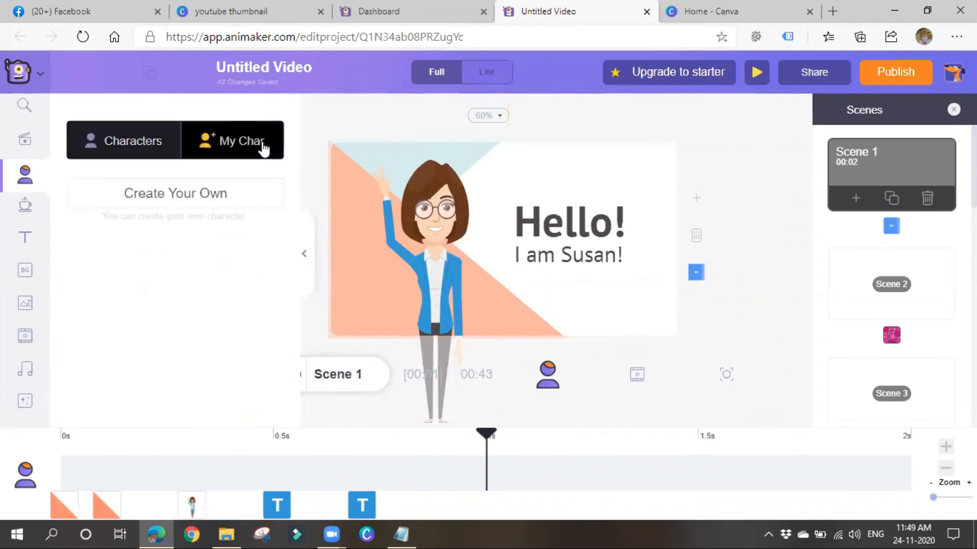
pyautogui.click(190, 204)
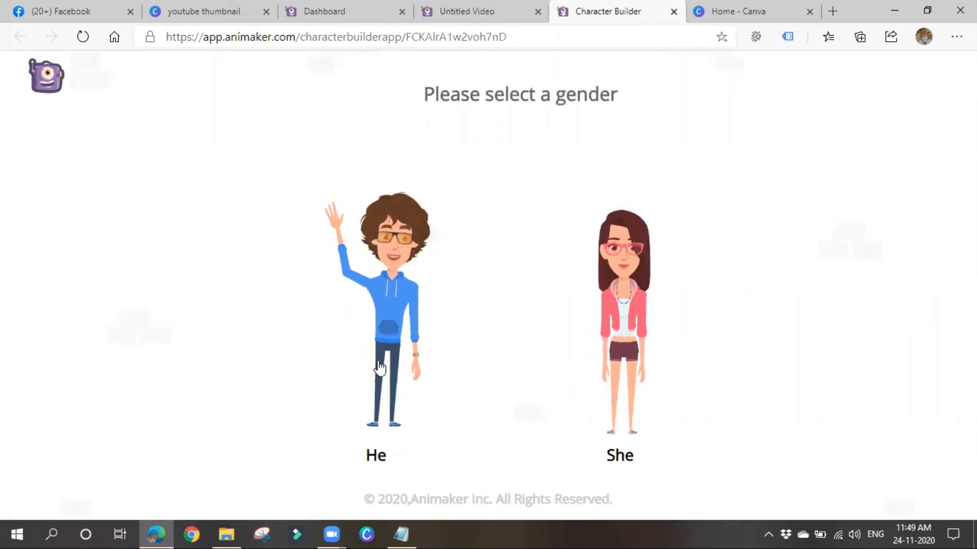
pyautogui.click(617, 327)
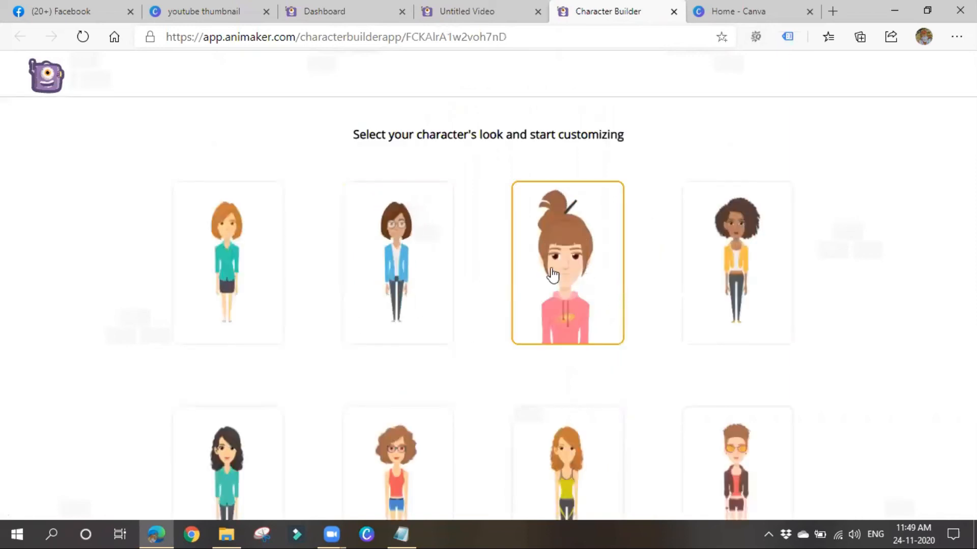
pyautogui.scroll(-1, 579, 326)
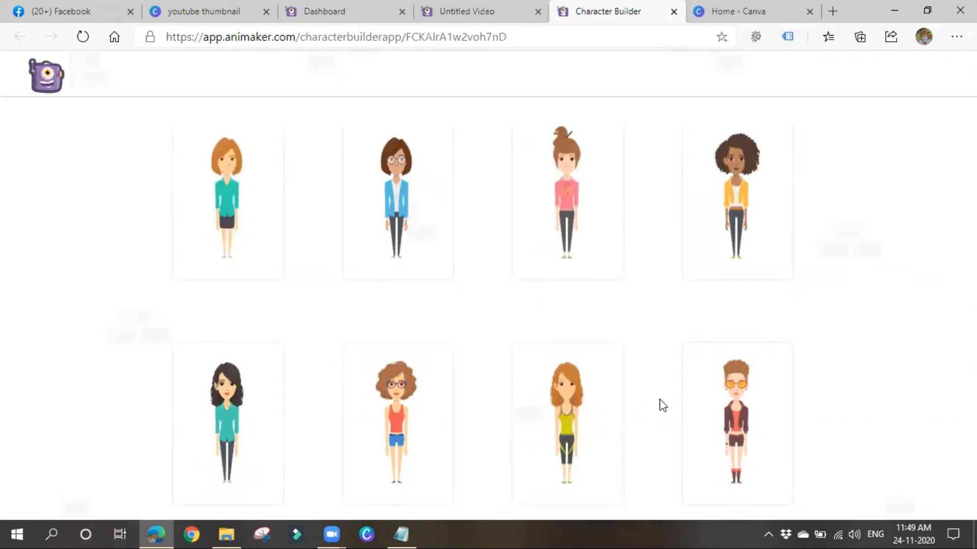
pyautogui.scroll(2, 635, 414)
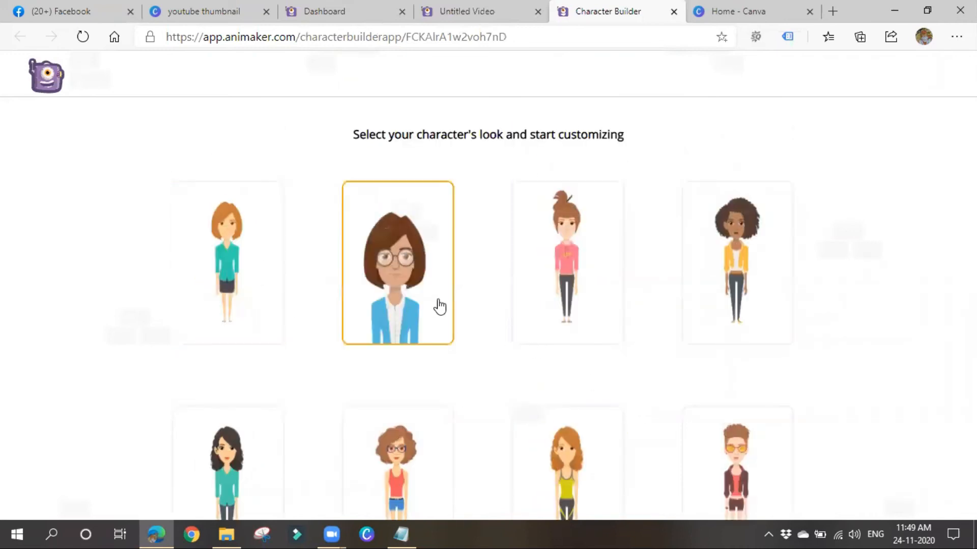
pyautogui.click(562, 283)
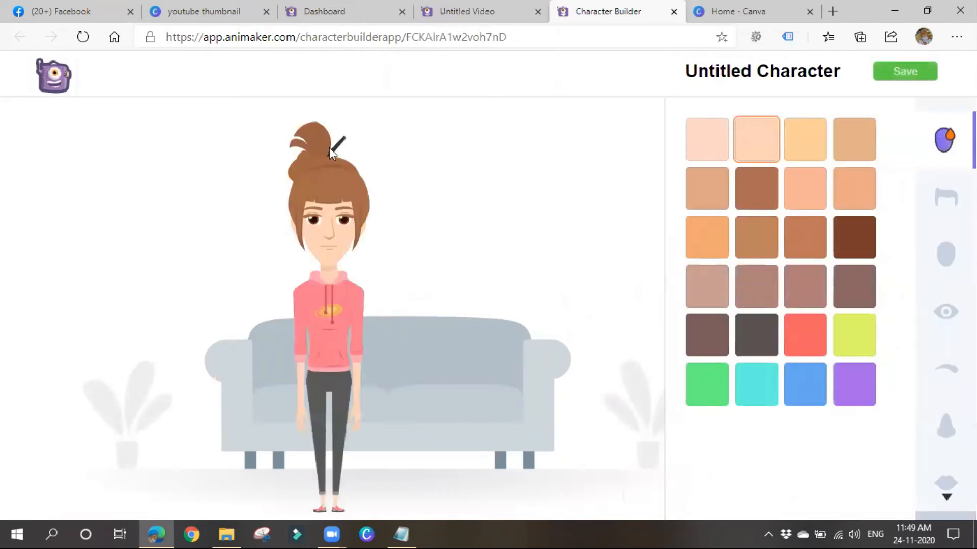
# Step: Change the character's hairstyle to the shoulder-length brown bob with a side part
pyautogui.click(944, 208)
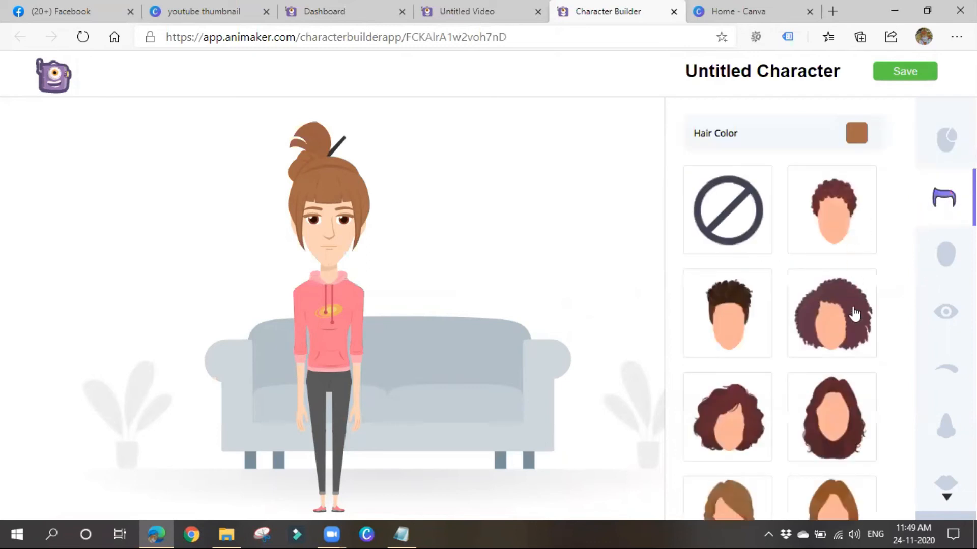
pyautogui.scroll(-5, 839, 311)
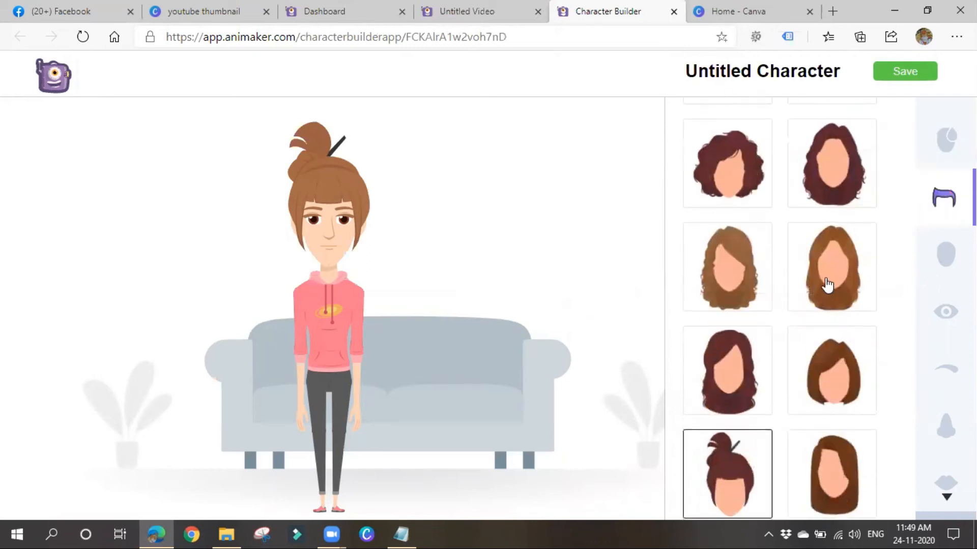
pyautogui.scroll(-6, 827, 285)
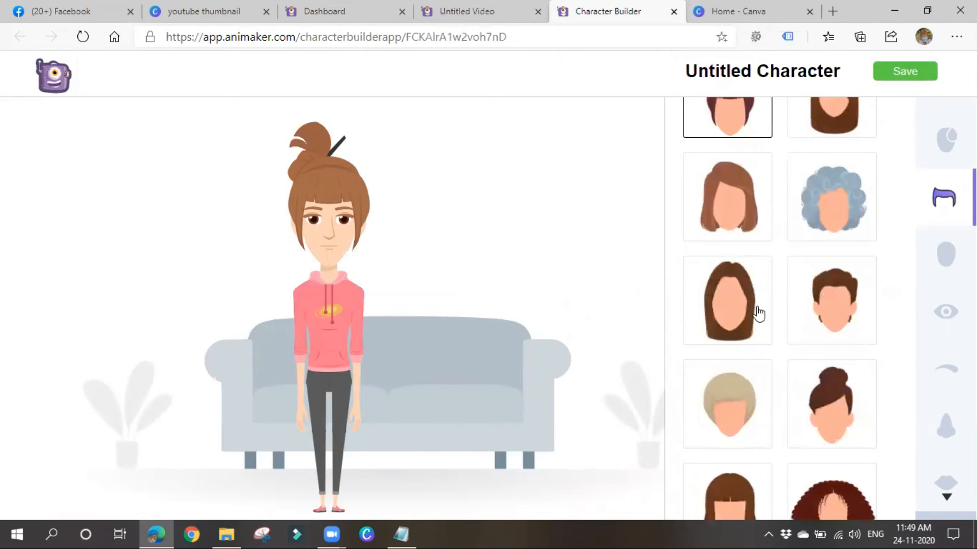
pyautogui.click(728, 224)
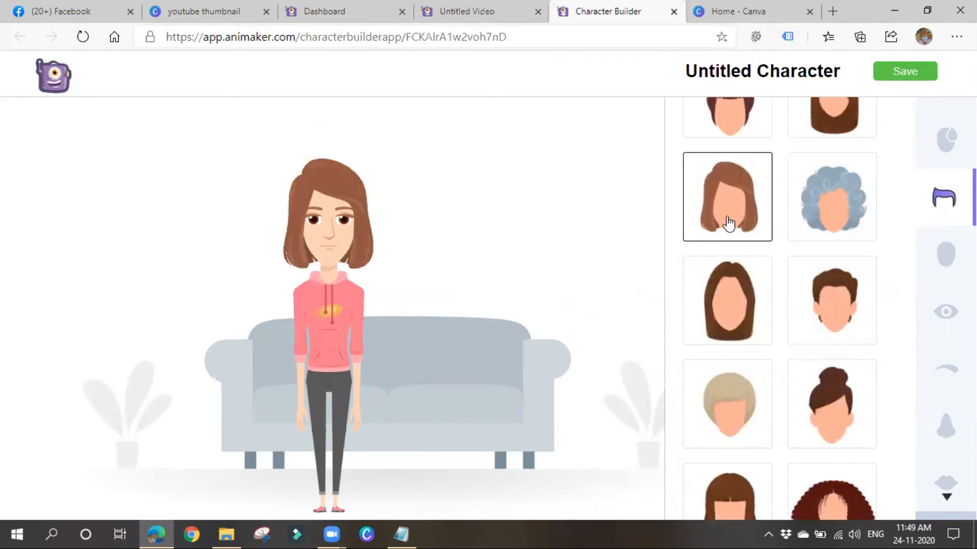
pyautogui.scroll(3, 819, 304)
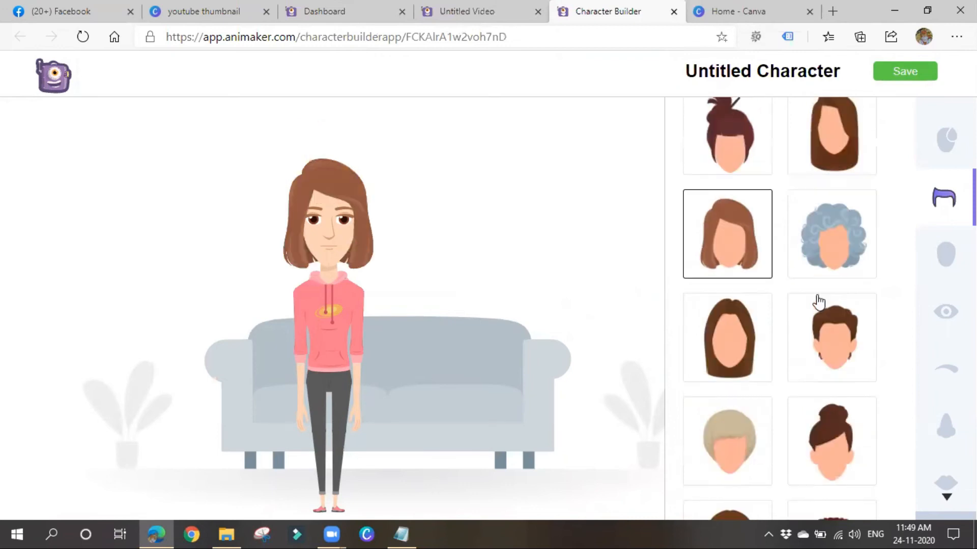
# Step: Change the character's face shape to one of the tapered shapes with a narrow chin
pyautogui.click(945, 254)
pyautogui.scroll(-2, 796, 389)
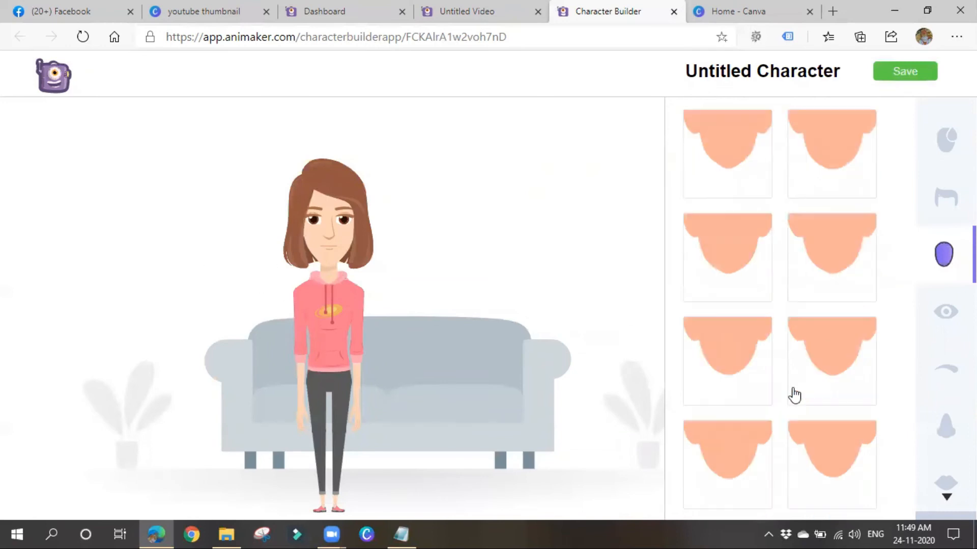
pyautogui.scroll(-1, 793, 396)
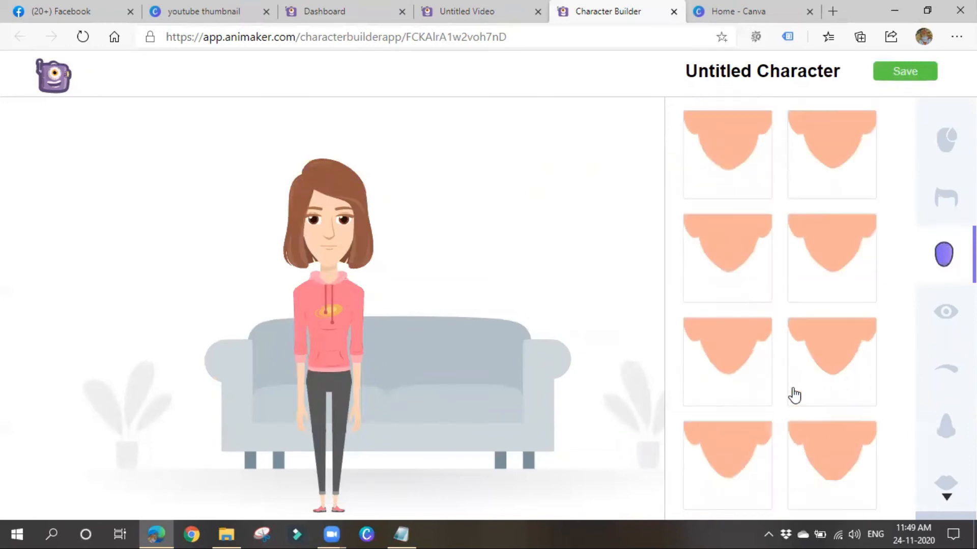
pyautogui.click(740, 213)
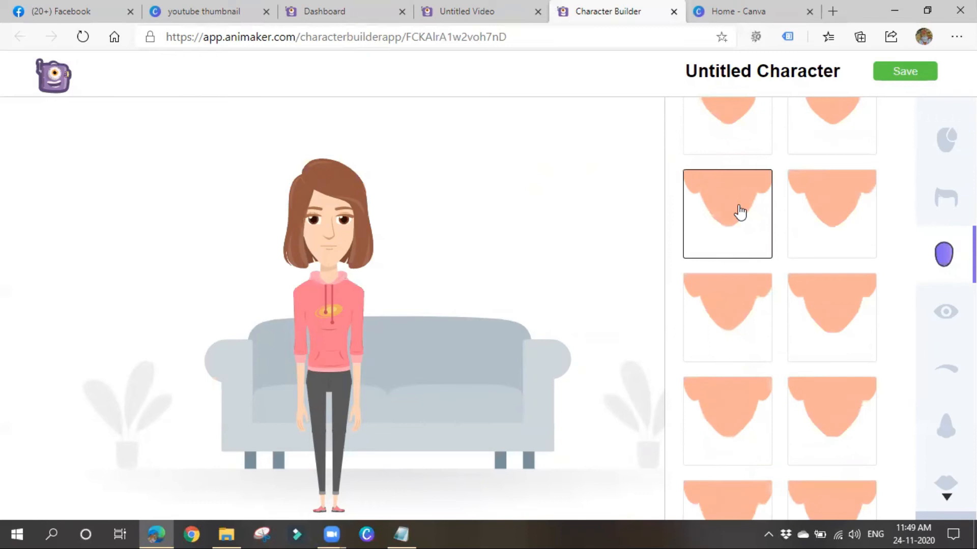
pyautogui.scroll(-1, 802, 377)
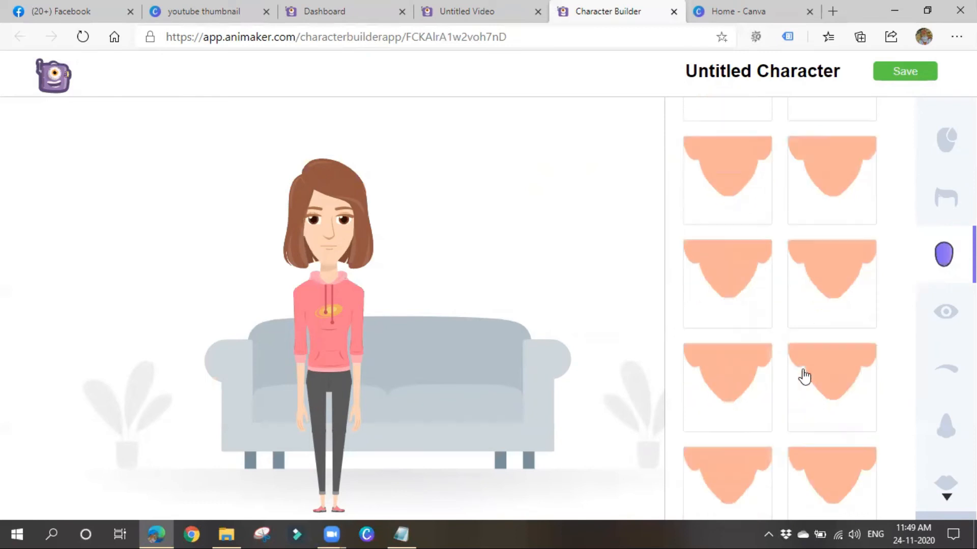
# Step: Try a few eye styles on the character and settle on the first wide-open brown pair
pyautogui.click(936, 319)
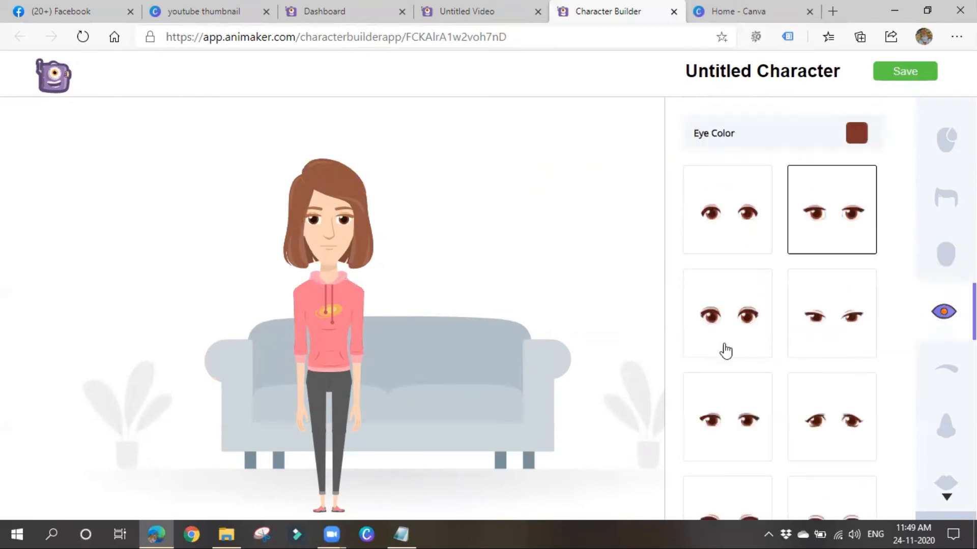
pyautogui.click(731, 327)
pyautogui.click(867, 330)
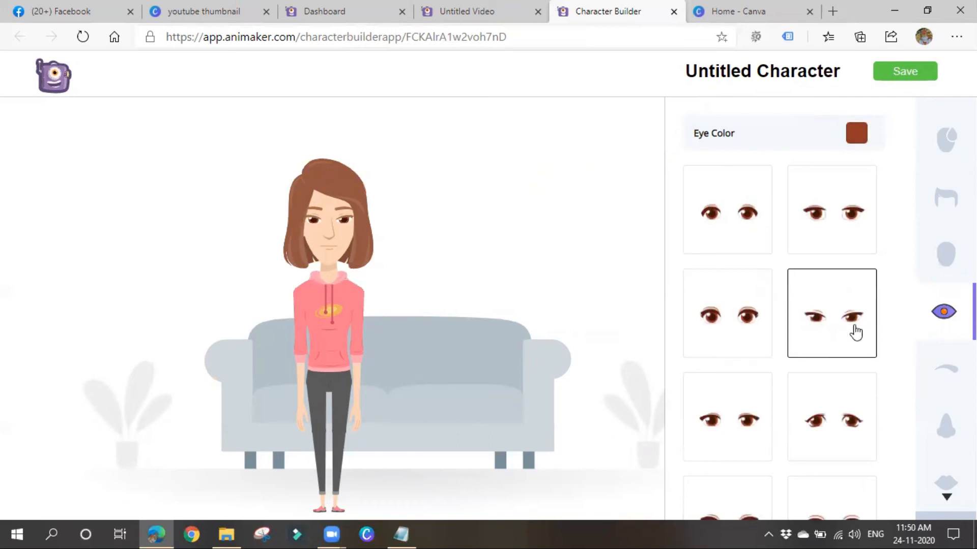
pyautogui.click(732, 206)
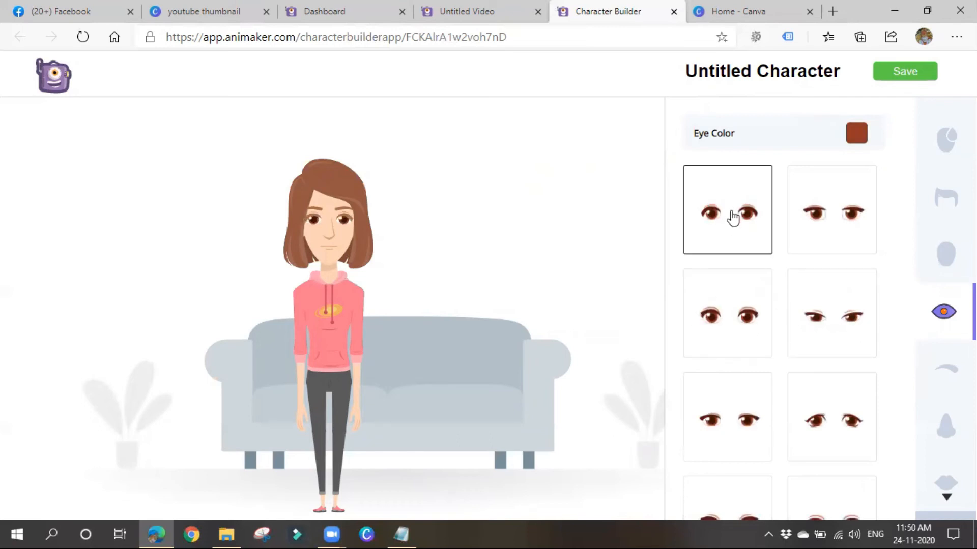
# Step: Try the pale yellow skin tone on the character and return to the light peach tone
pyautogui.click(945, 139)
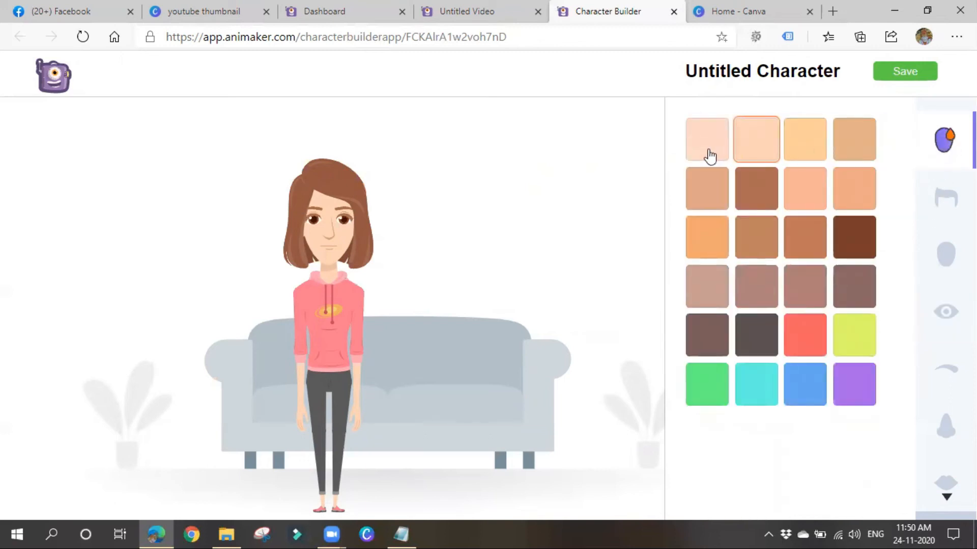
pyautogui.click(804, 153)
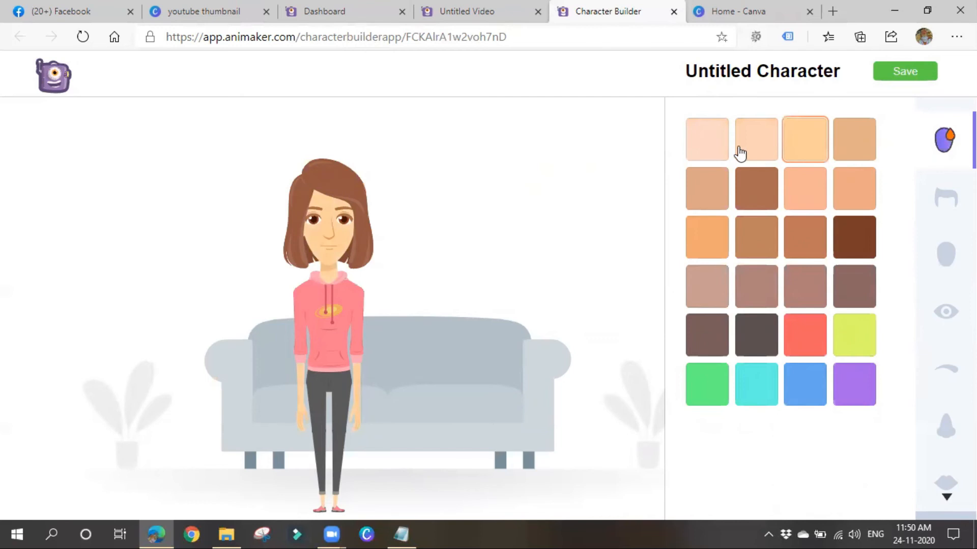
pyautogui.click(740, 153)
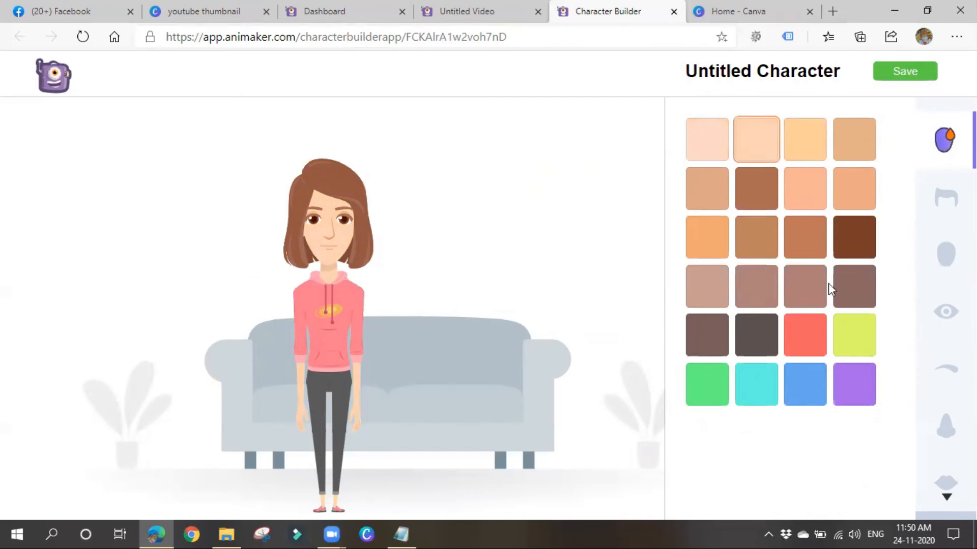
# Step: Review the eyebrow and nose styles and give the character the full red smiling lips
pyautogui.click(943, 373)
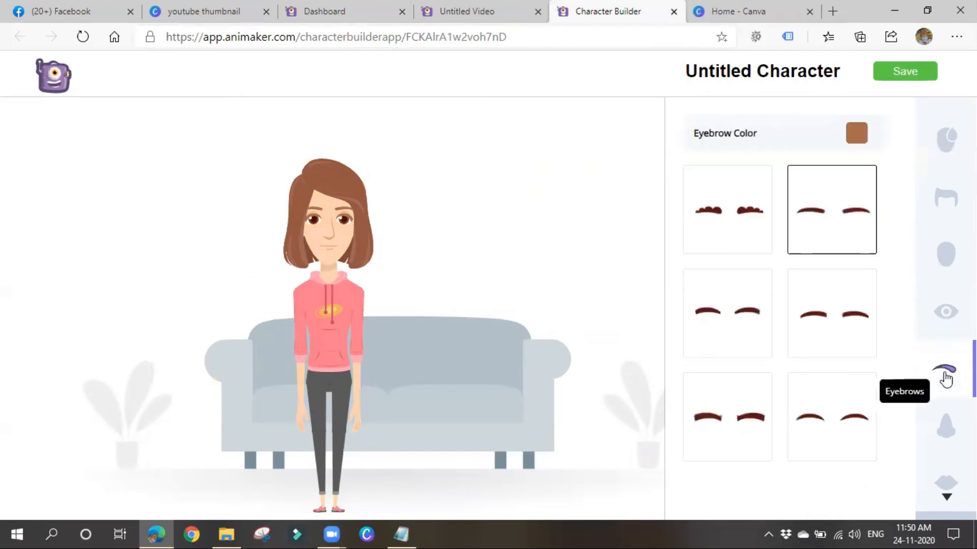
pyautogui.click(941, 429)
pyautogui.scroll(-2, 839, 451)
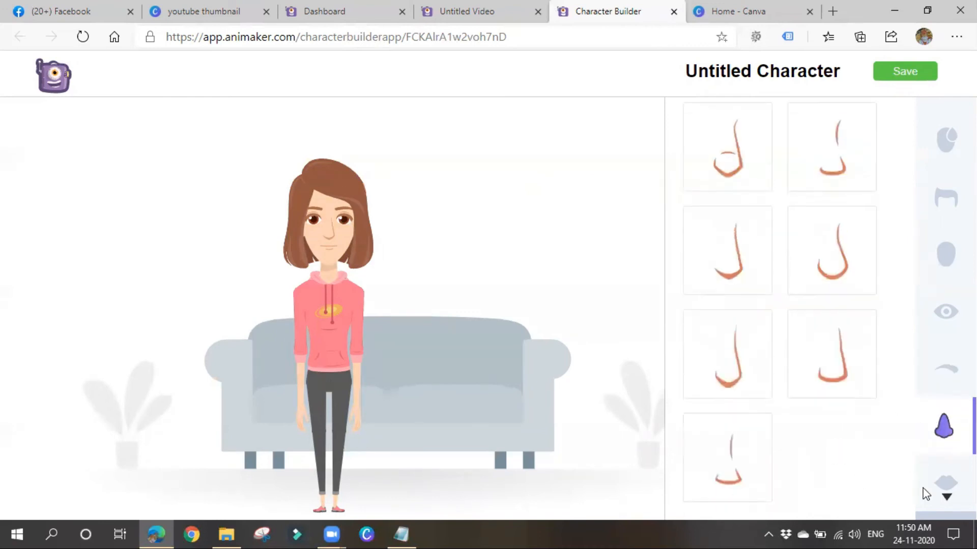
pyautogui.click(942, 483)
pyautogui.click(723, 226)
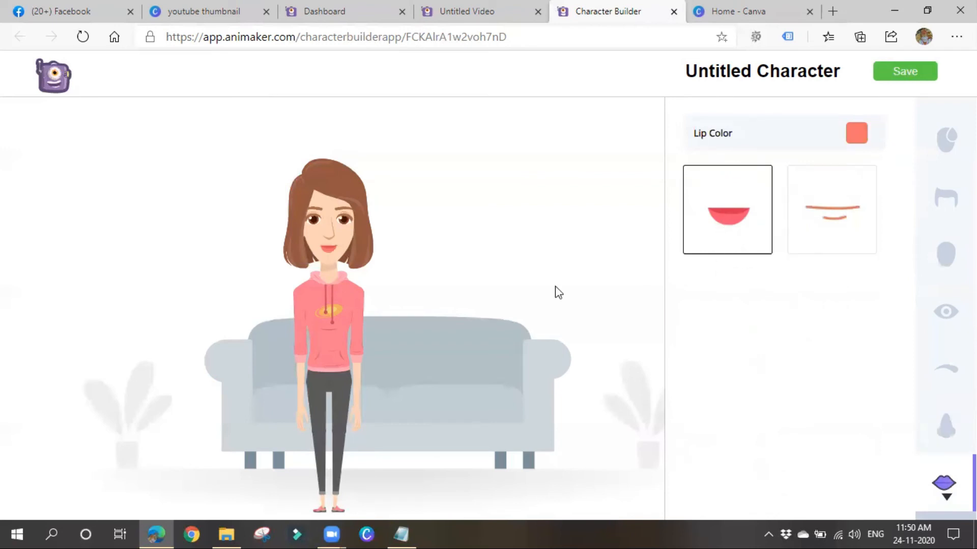
pyautogui.click(824, 219)
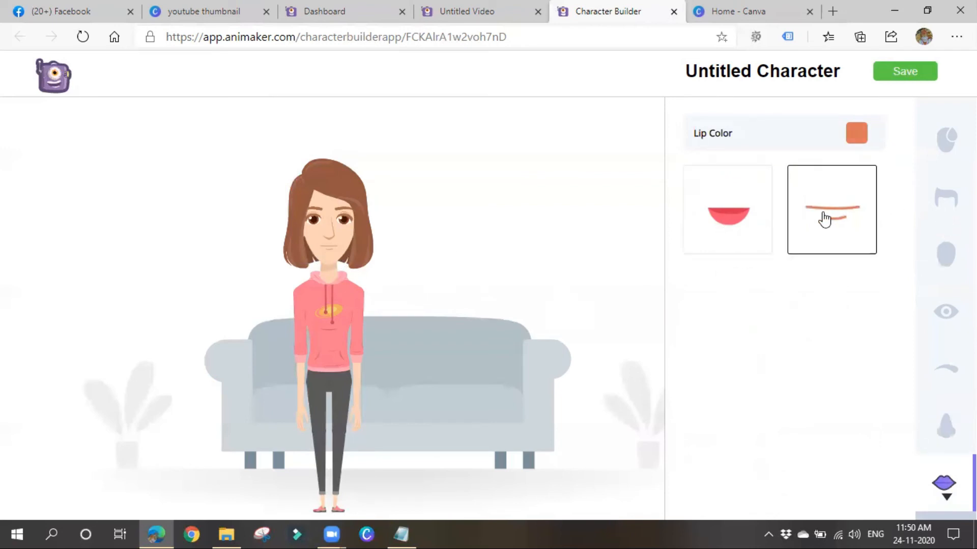
pyautogui.click(703, 235)
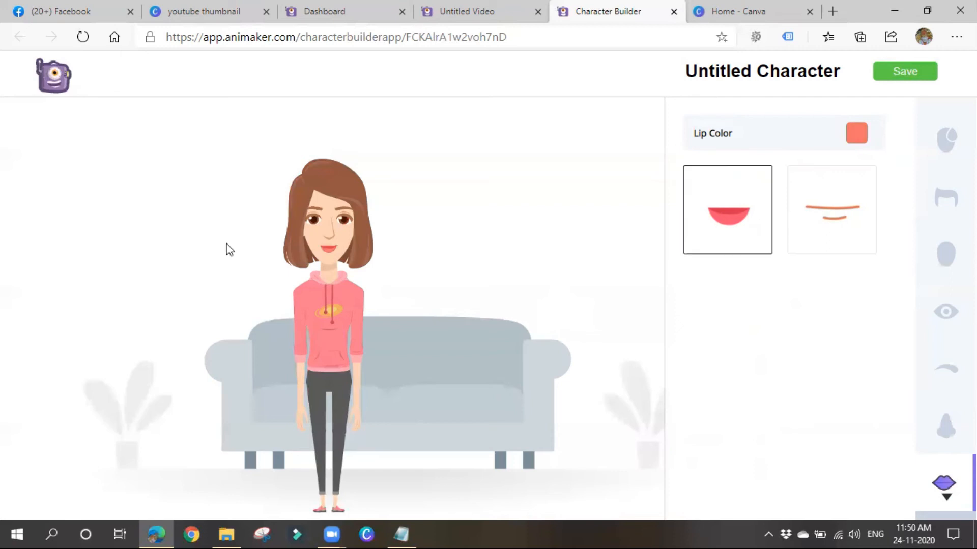
# Step: Save the custom character and return to the Animaker dashboard
pyautogui.click(907, 75)
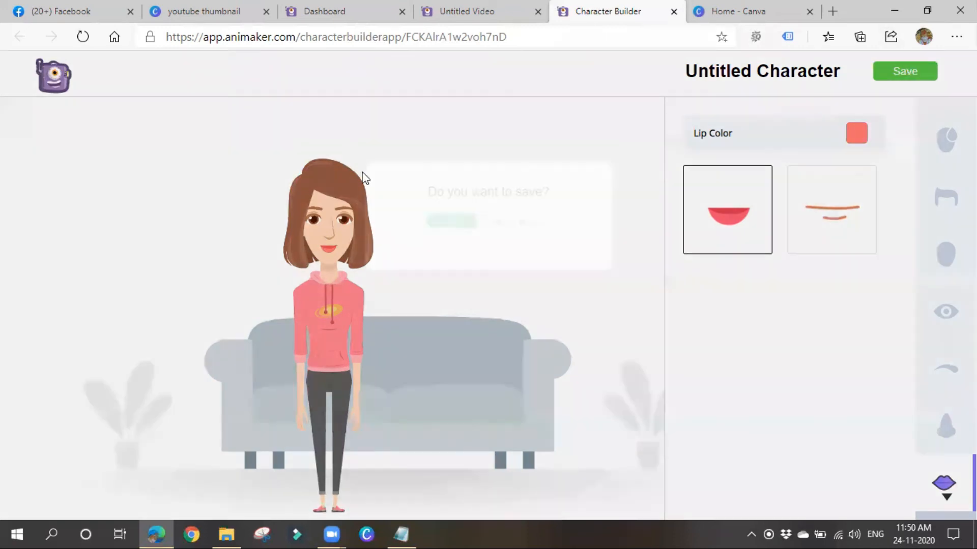
pyautogui.click(437, 230)
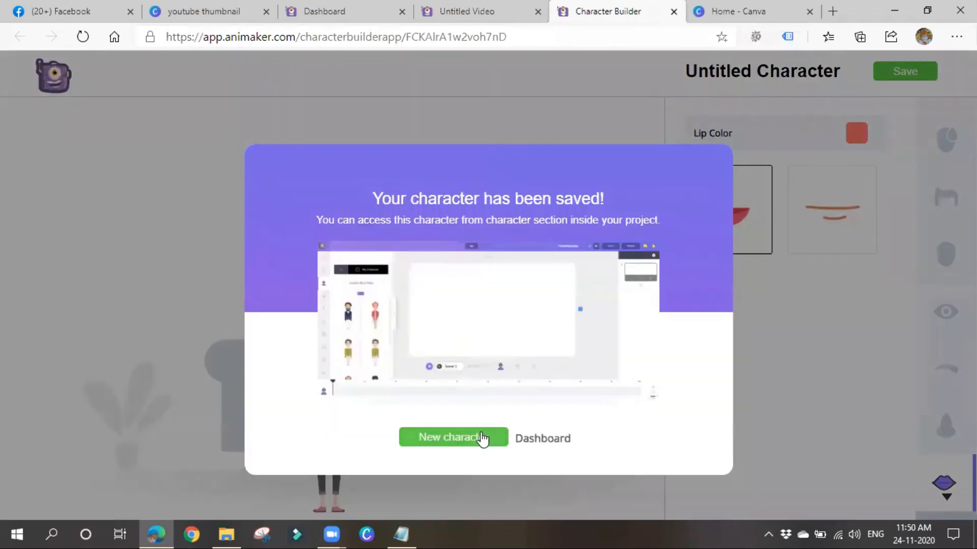
pyautogui.click(482, 438)
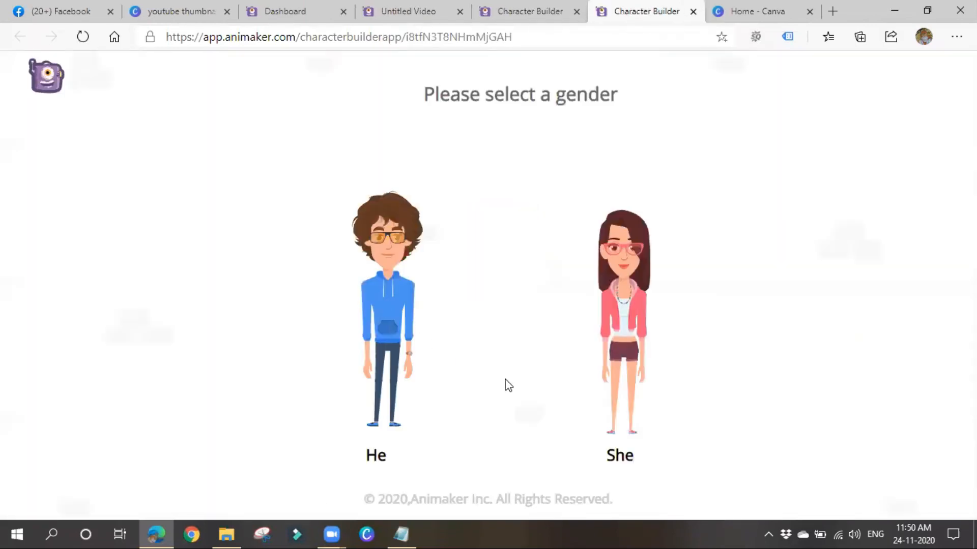
pyautogui.click(691, 12)
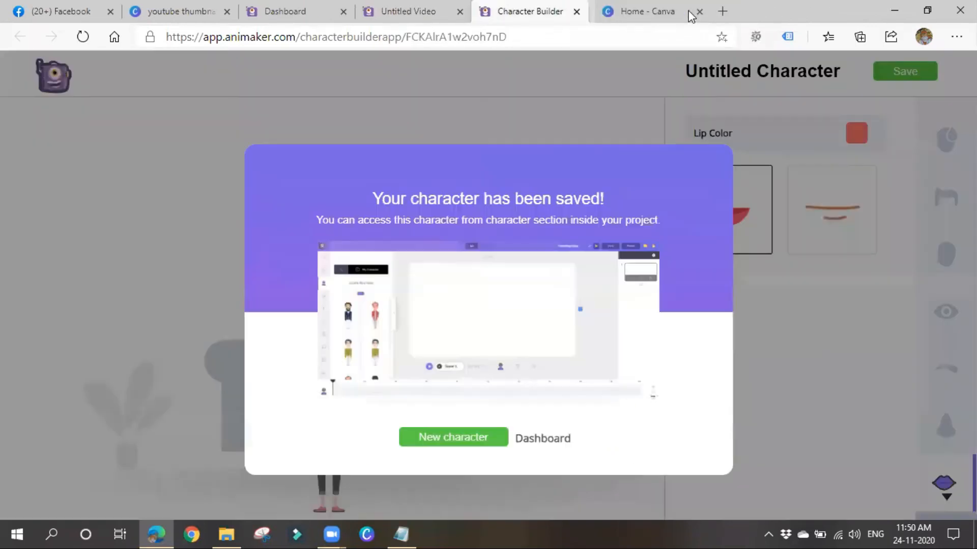
pyautogui.click(543, 439)
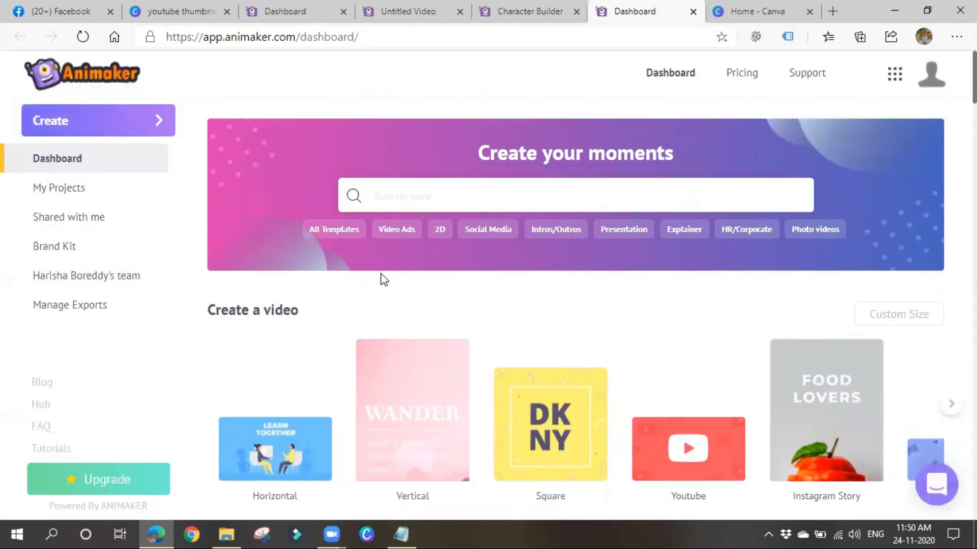
# Step: Start creating a new video from the dashboard, dismissing the Animaker Lite promotional message
pyautogui.click(99, 117)
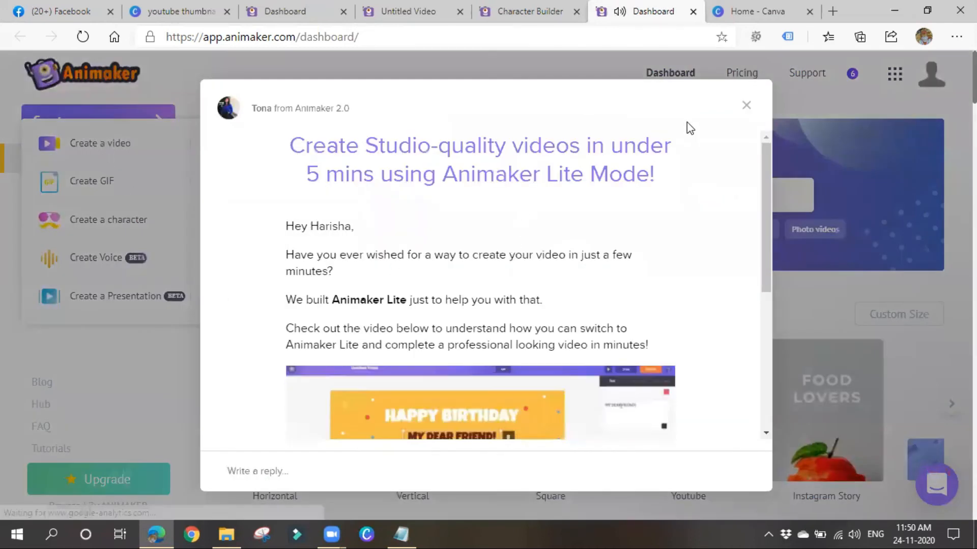
pyautogui.click(745, 106)
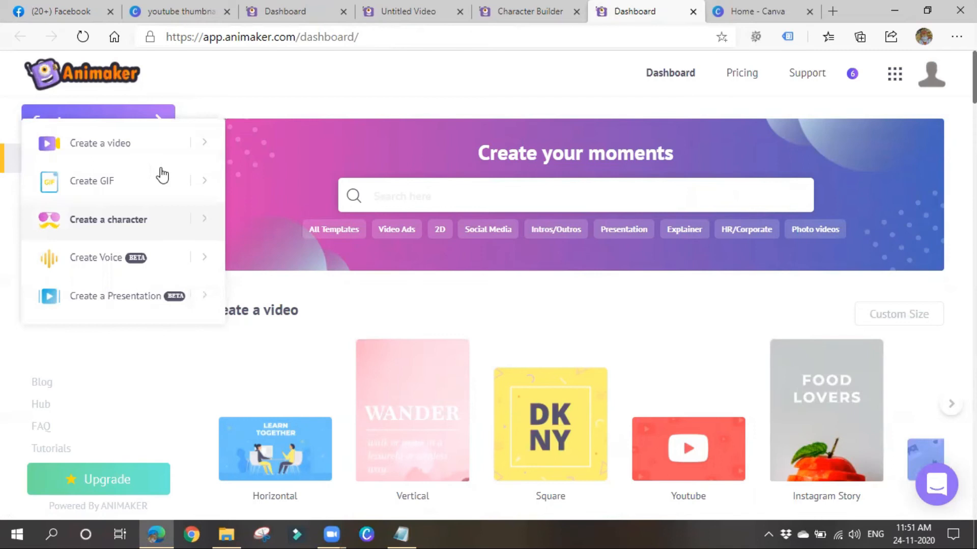
pyautogui.click(136, 149)
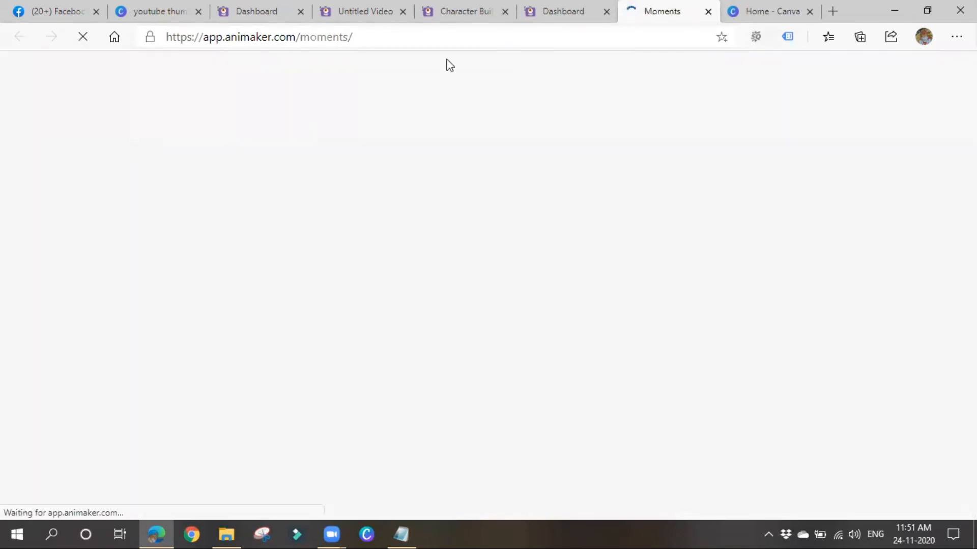
# Step: Close the newer Dashboard, Character Builder and Untitled Video browser tabs, keeping the Moments template page open
pyautogui.click(596, 12)
pyautogui.click(606, 16)
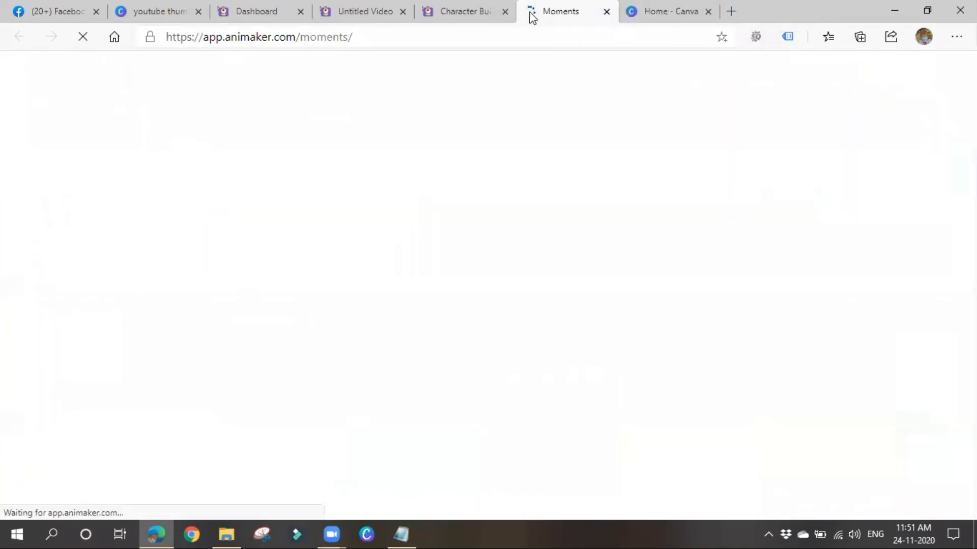
pyautogui.click(499, 14)
pyautogui.click(505, 11)
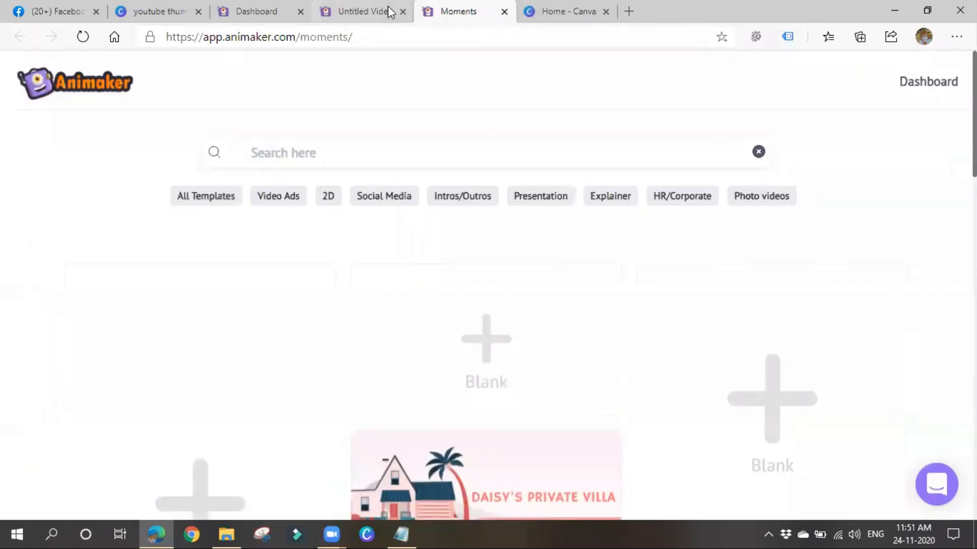
pyautogui.click(402, 12)
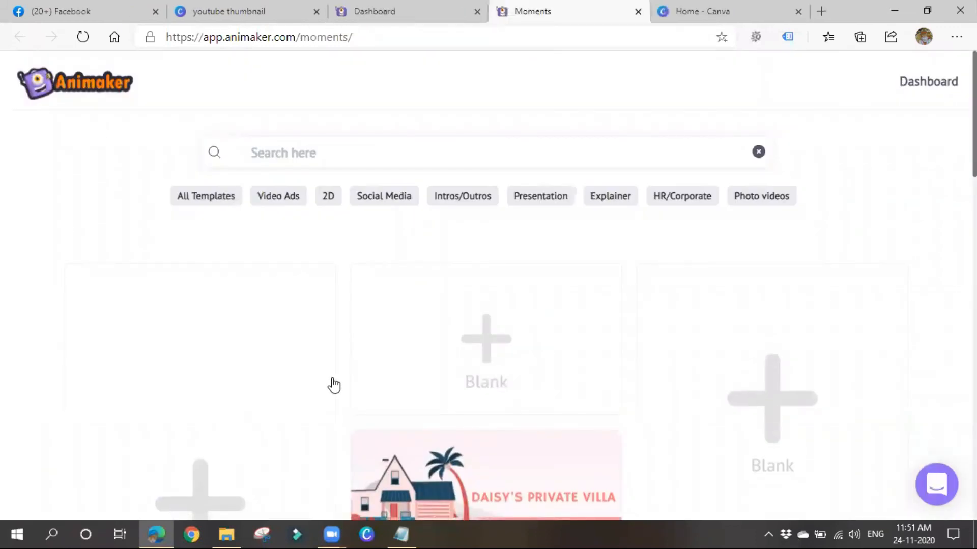
# Step: Open the video template with the waving man and the "Hello there!" text in the editor
pyautogui.scroll(-3, 333, 386)
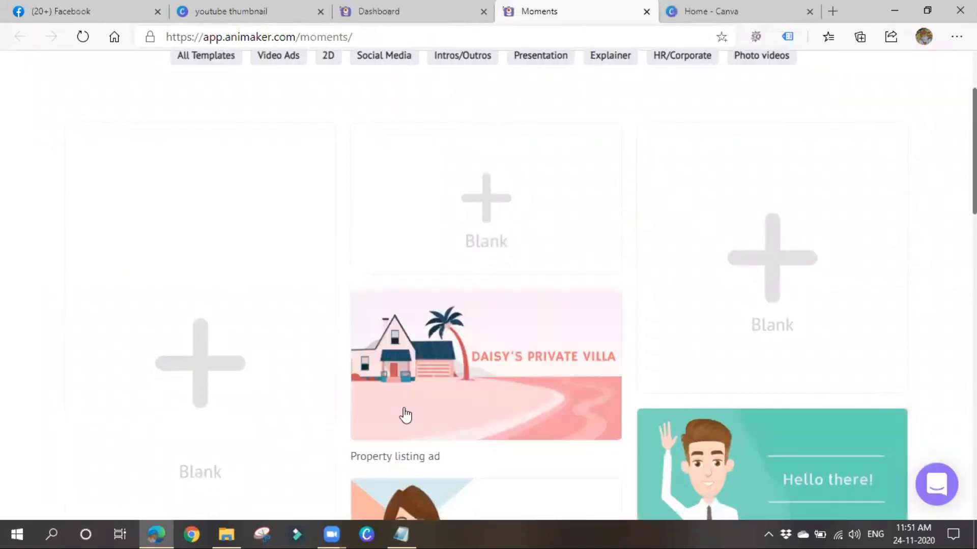
pyautogui.scroll(-3, 769, 346)
pyautogui.click(768, 354)
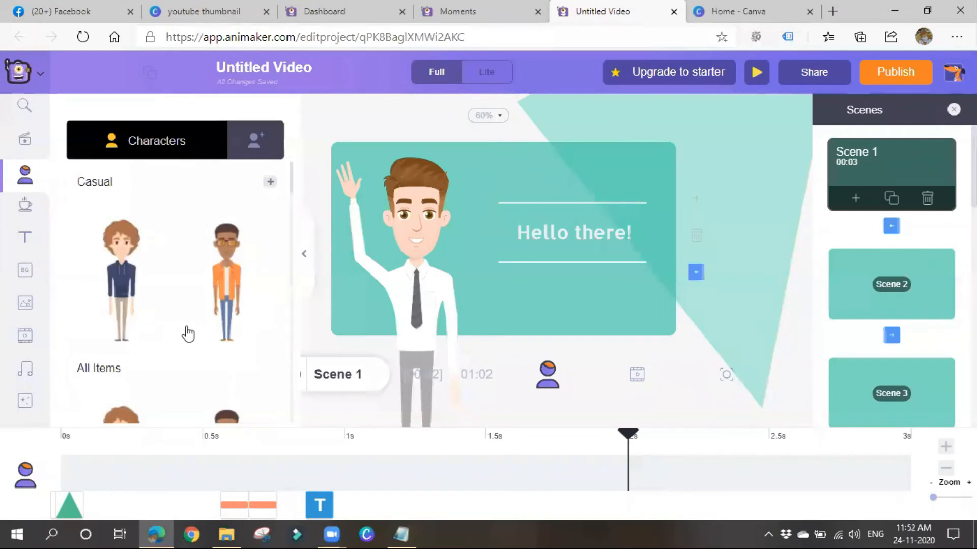
# Step: Add the saved custom character with the brown bob and pink hoodie to Scene 1
pyautogui.scroll(-6, 185, 351)
pyautogui.scroll(4, 189, 347)
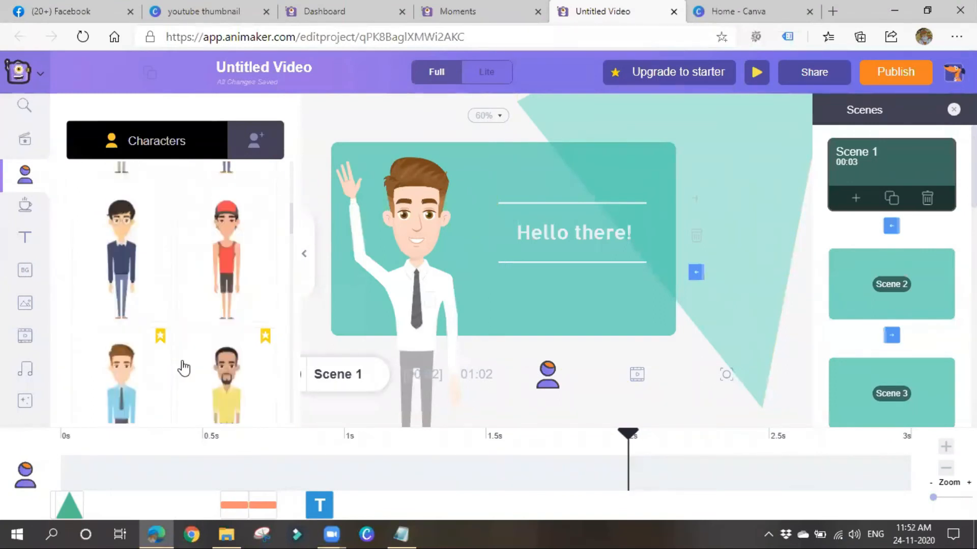
pyautogui.click(247, 152)
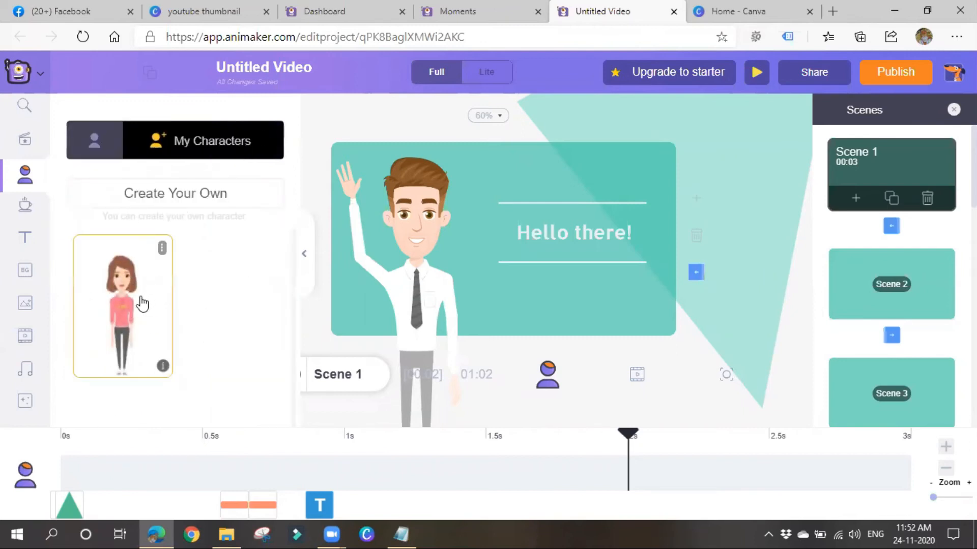
pyautogui.click(142, 303)
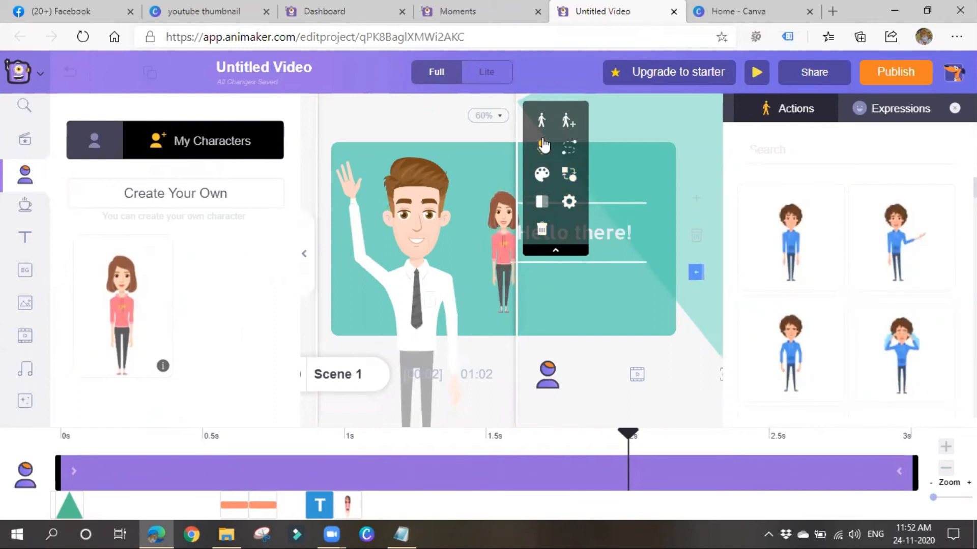
# Step: Try adding a side-facing walking action at 1s to the waving man's action sequence, and remove it again
pyautogui.click(571, 124)
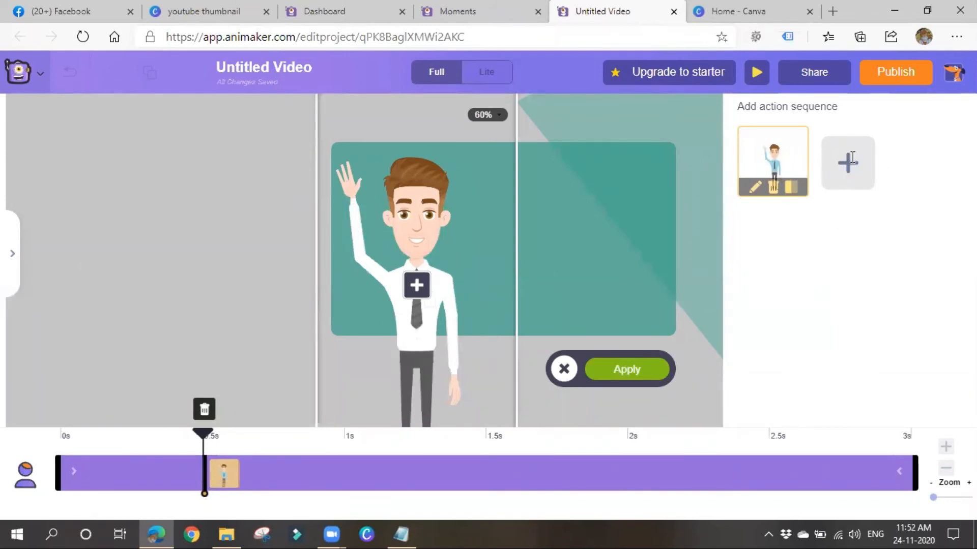
pyautogui.click(853, 165)
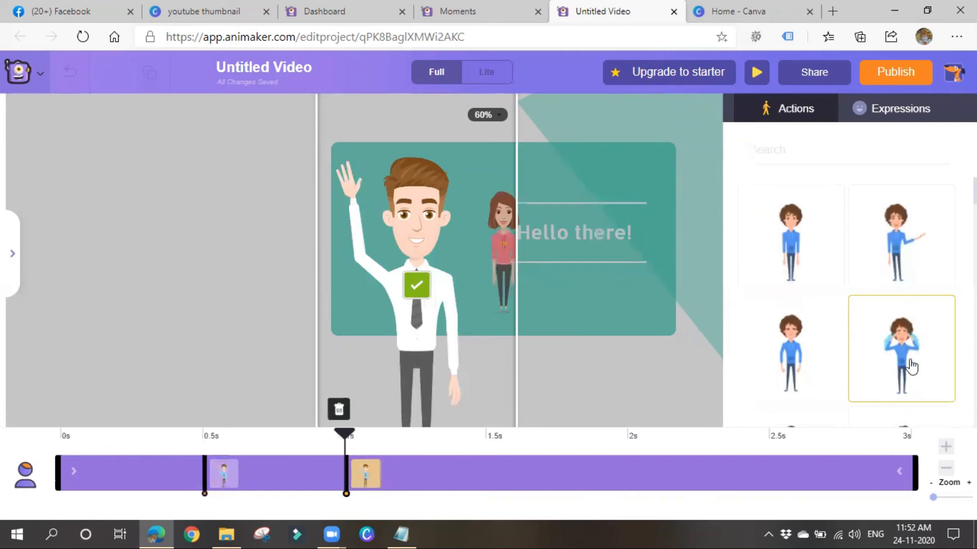
pyautogui.scroll(-1, 896, 286)
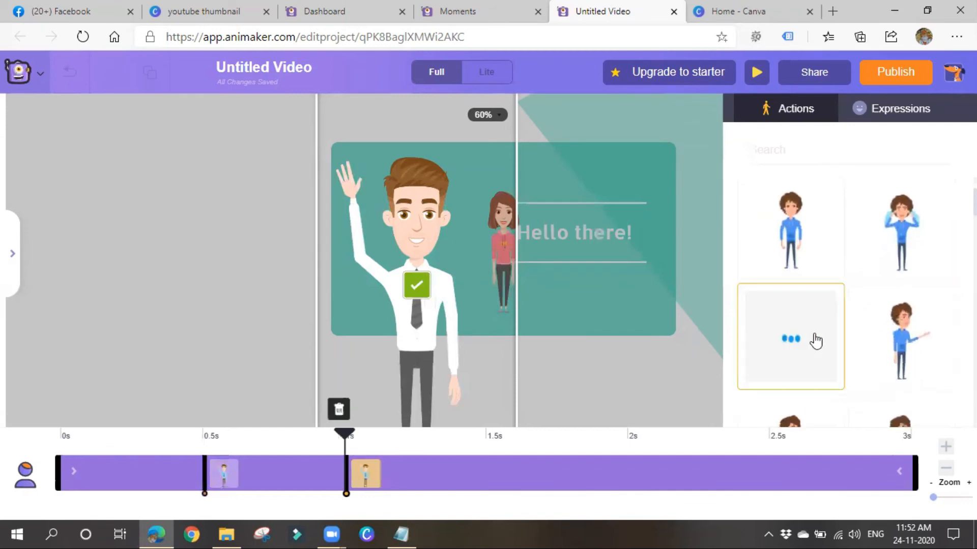
pyautogui.scroll(-5, 877, 362)
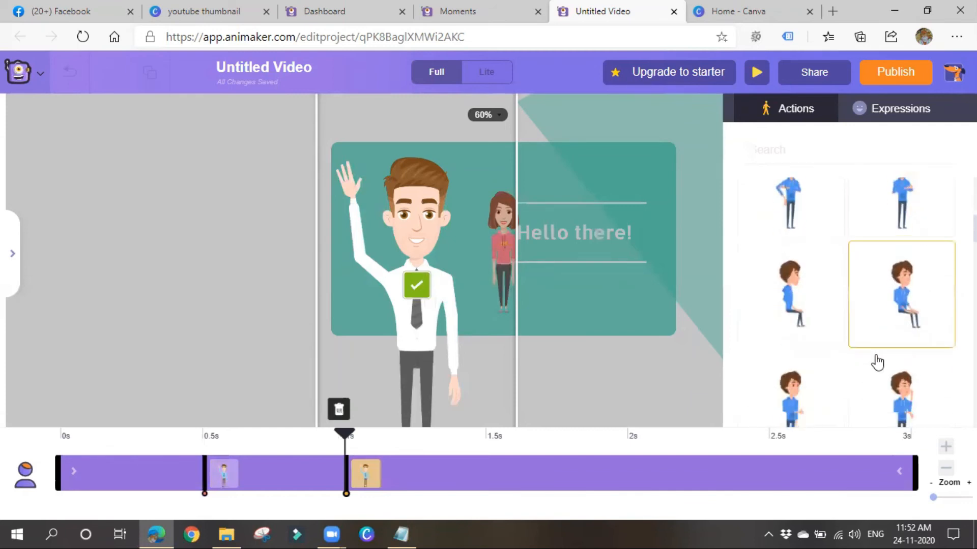
pyautogui.scroll(-2, 916, 309)
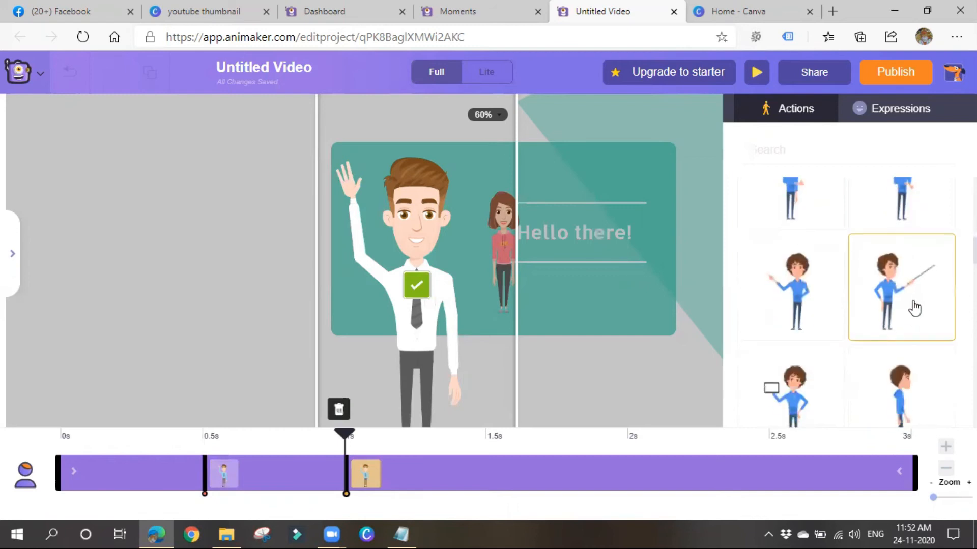
pyautogui.scroll(-3, 780, 327)
pyautogui.click(919, 342)
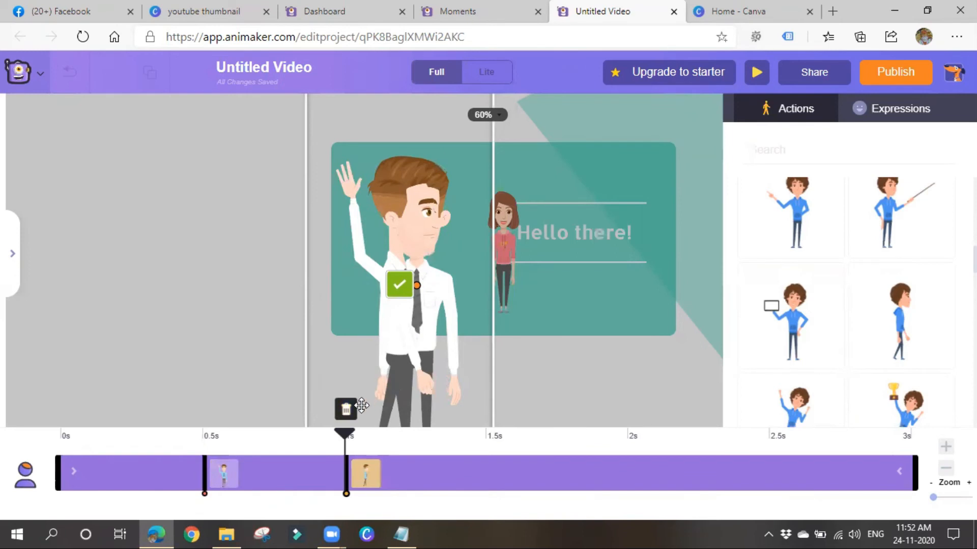
pyautogui.click(346, 409)
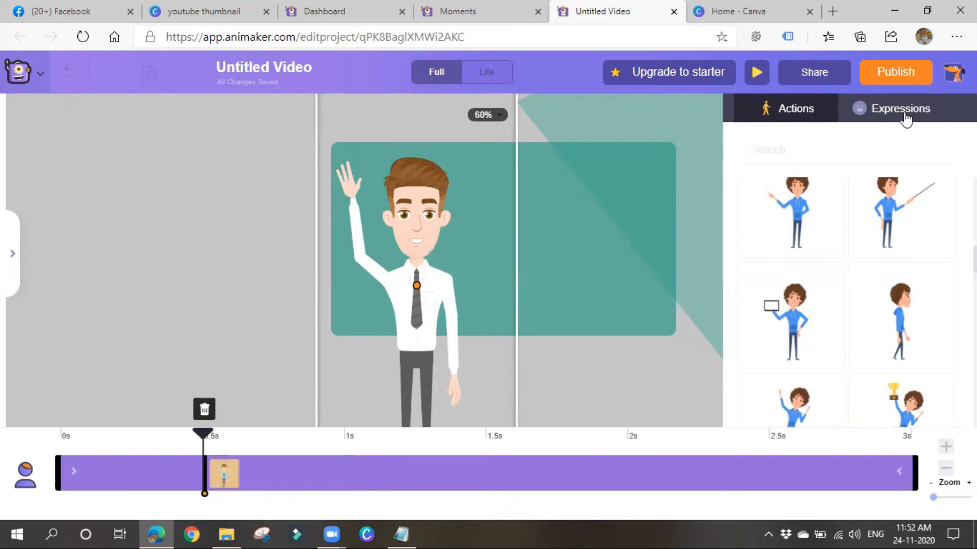
# Step: Give the waving man the Confused expression, shorten his timeline clip to about 0.7s, and return the playhead to 0s
pyautogui.click(905, 119)
pyautogui.click(867, 248)
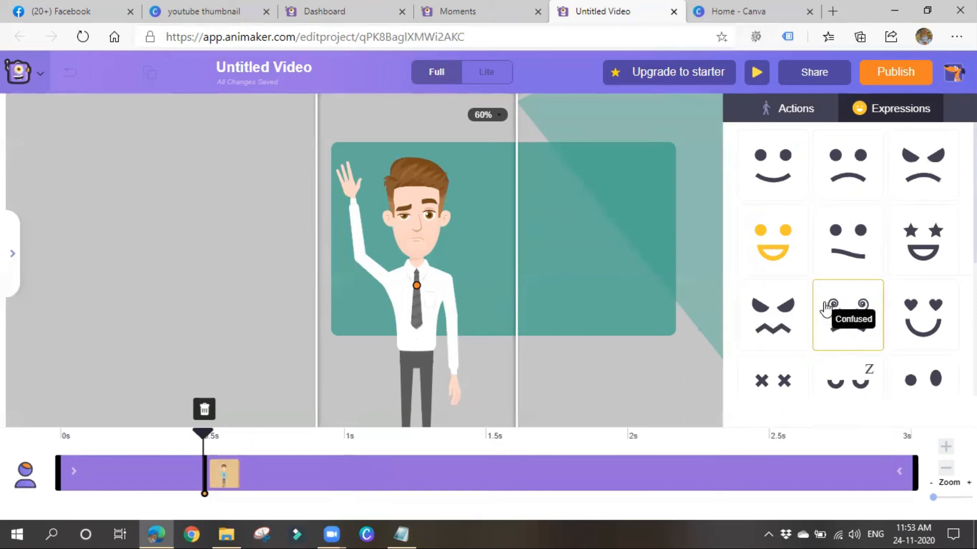
pyautogui.click(825, 308)
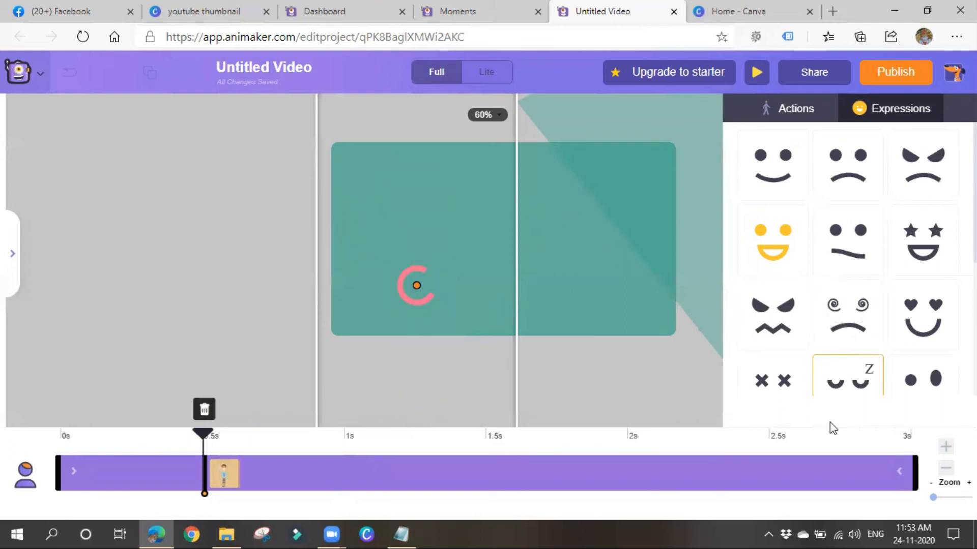
pyautogui.moveTo(914, 470); pyautogui.dragTo(270, 470)
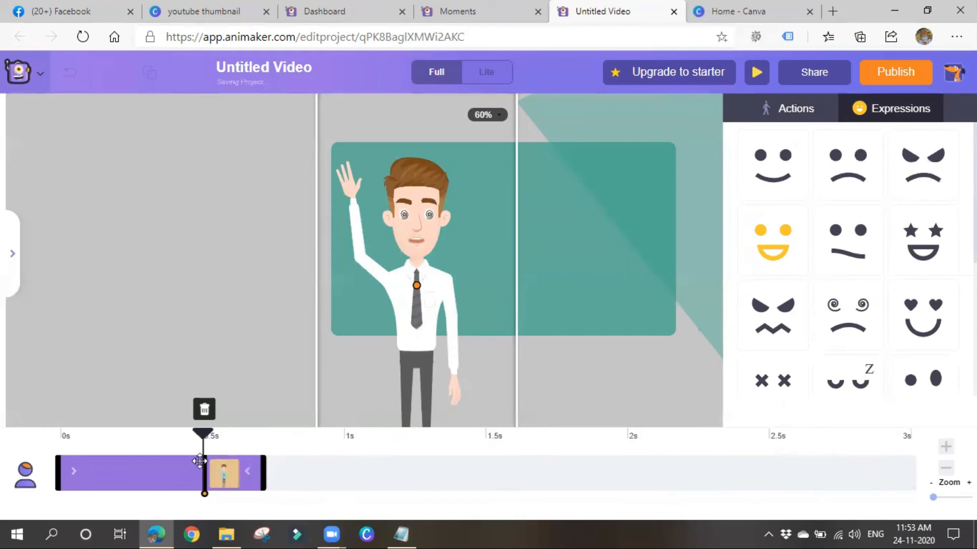
pyautogui.moveTo(202, 436); pyautogui.dragTo(48, 446)
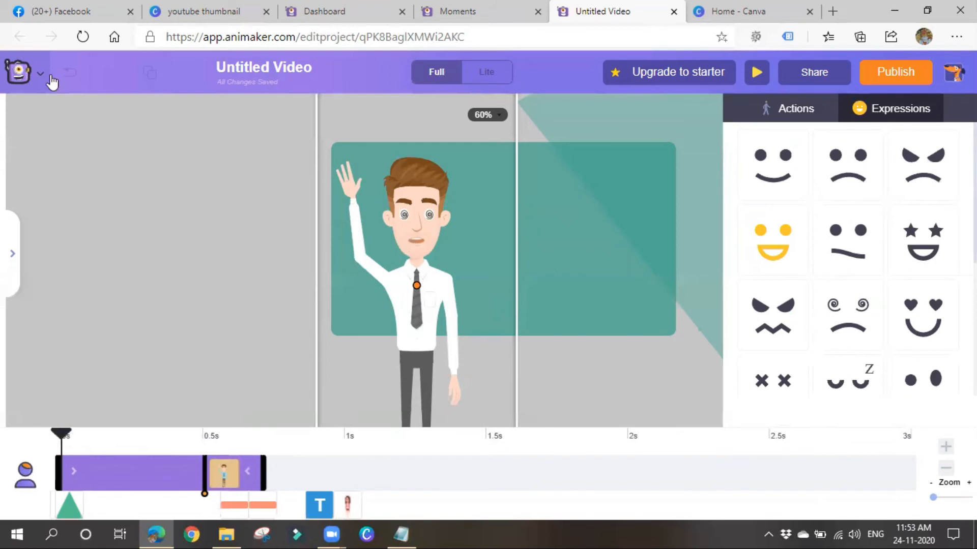
# Step: View the video's download and social media publishing options without choosing one
pyautogui.click(887, 77)
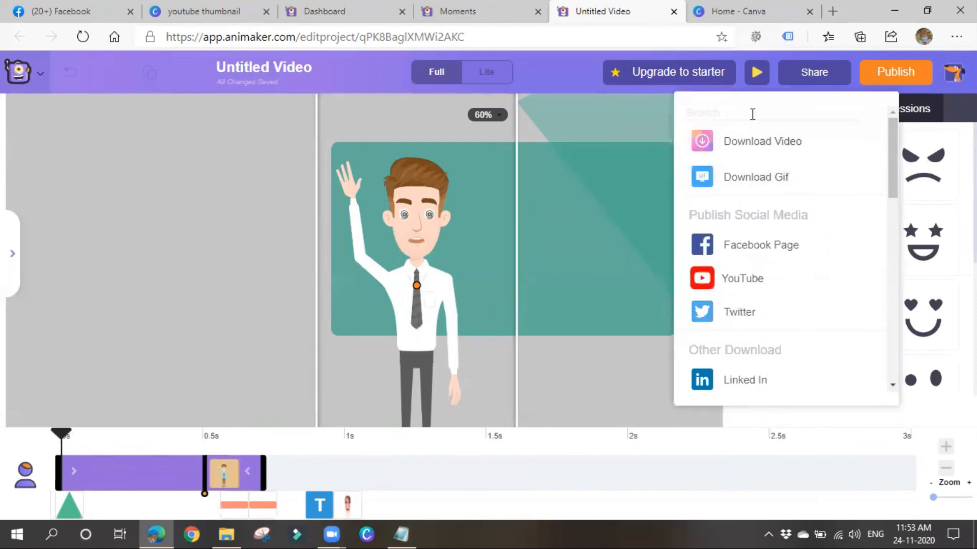
pyautogui.click(638, 391)
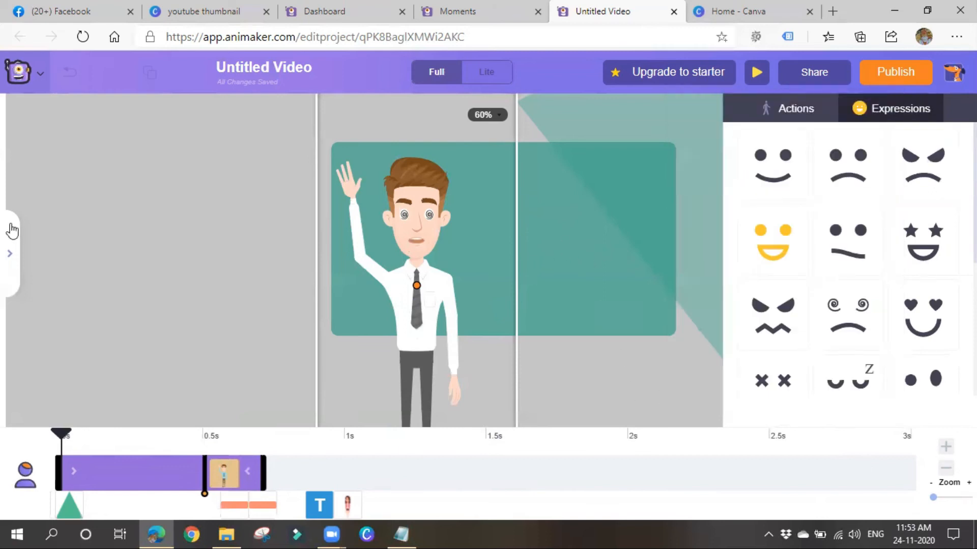
# Step: Add the saved custom character with the brown bob to Scene 1 at 0s
pyautogui.click(14, 254)
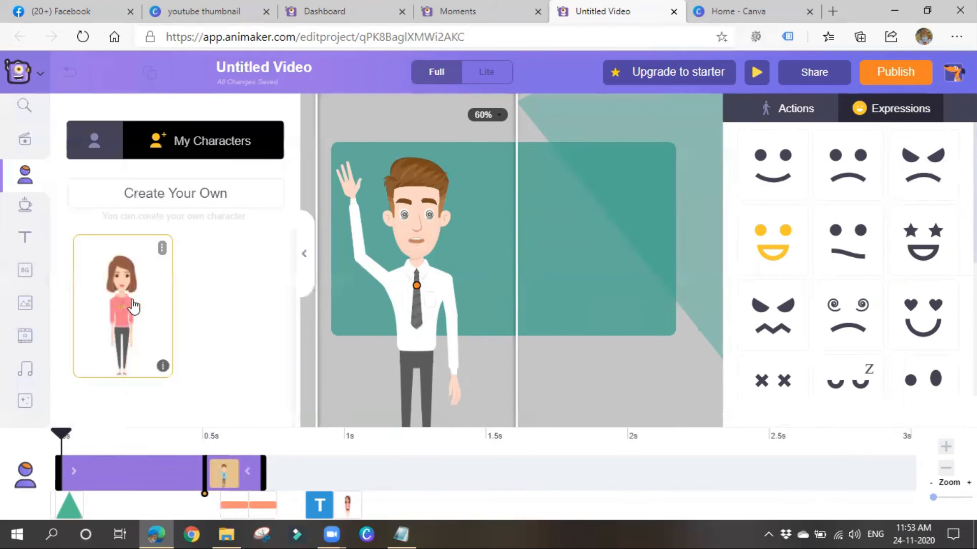
pyautogui.click(129, 306)
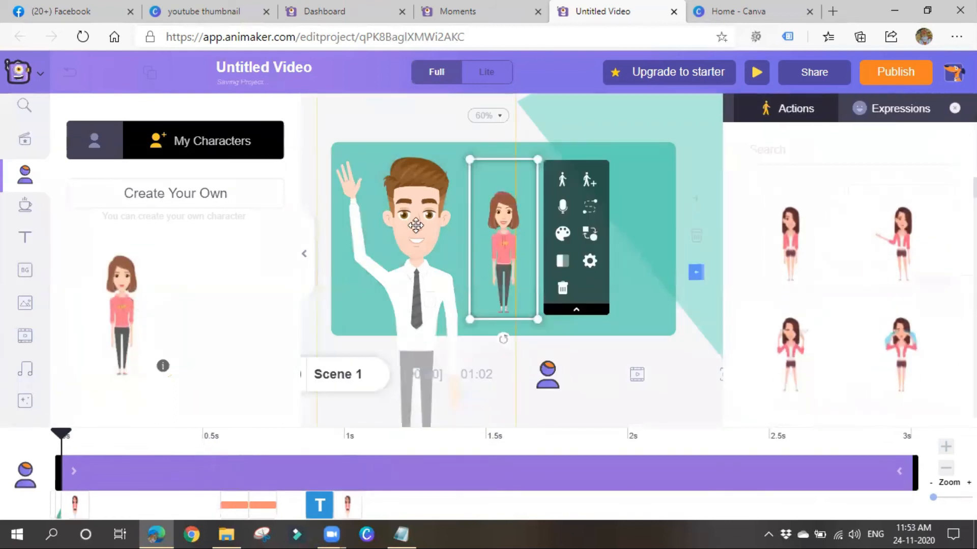
# Step: Delete the teal triangle shape and the waving man from Scene 1
pyautogui.rightClick(417, 225)
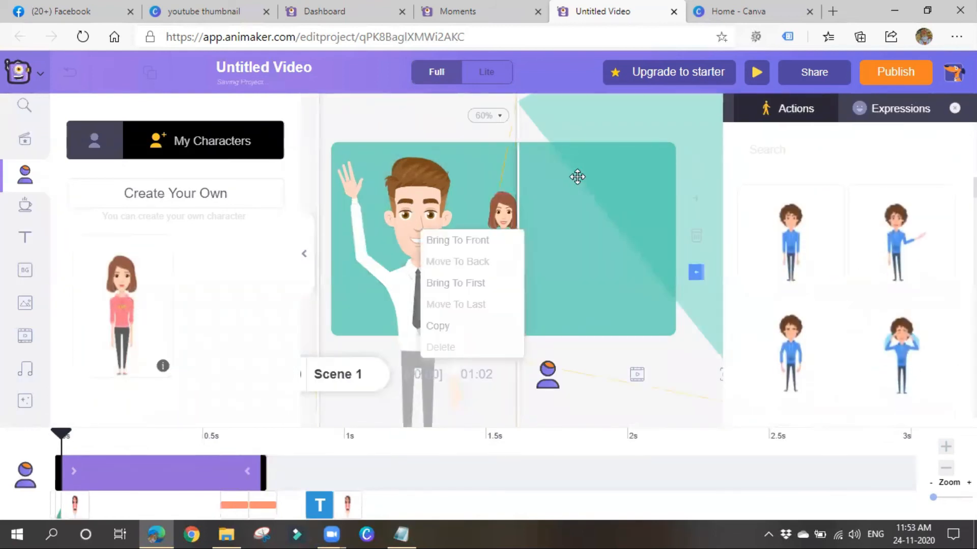
pyautogui.click(578, 176)
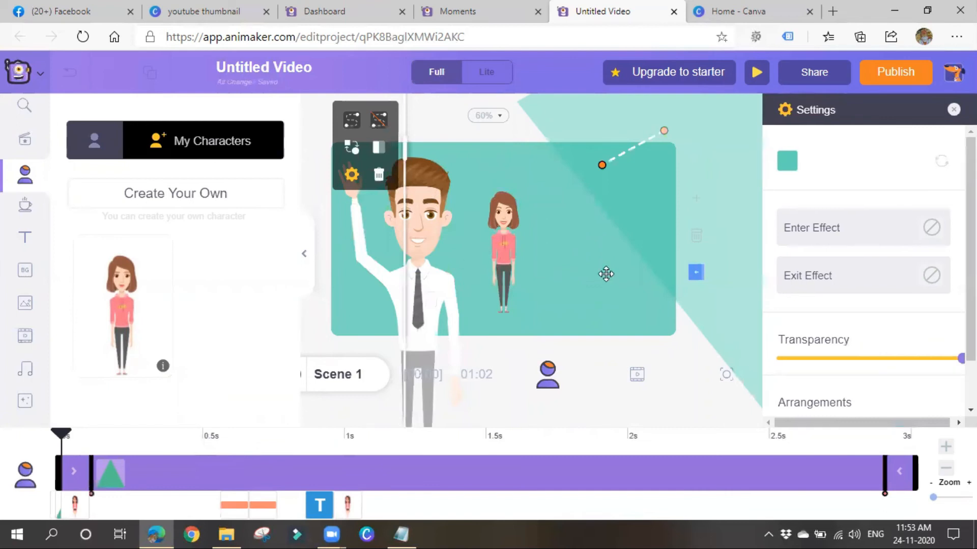
pyautogui.click(378, 178)
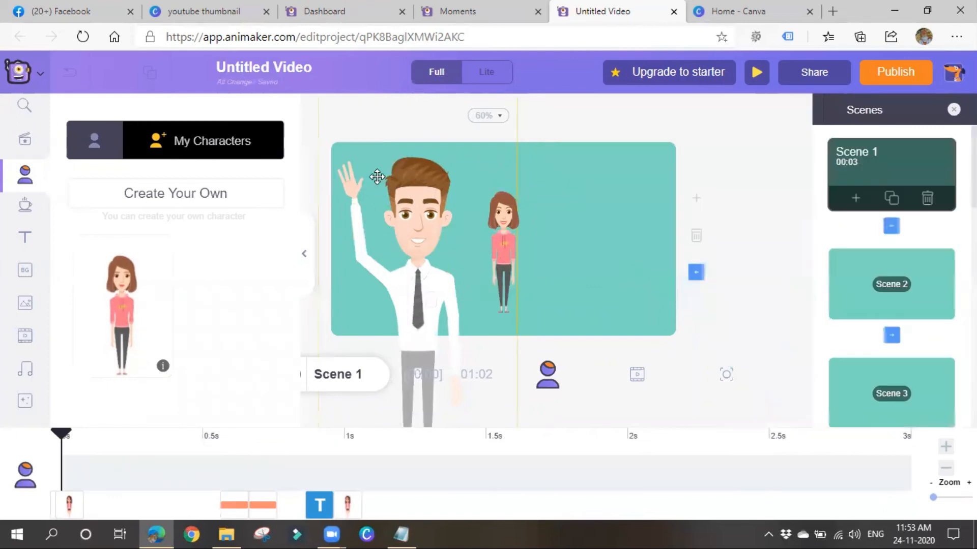
pyautogui.click(418, 252)
pyautogui.click(544, 230)
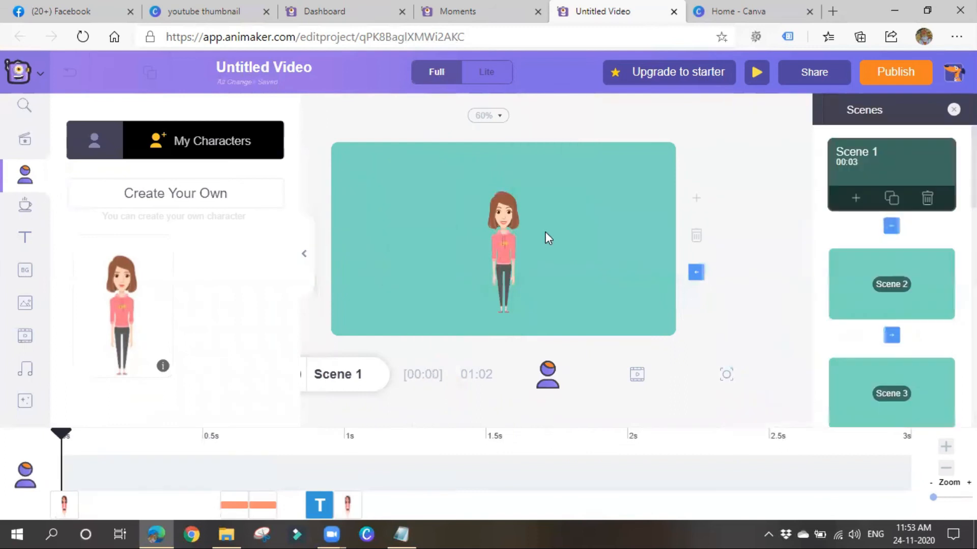
# Step: Move the custom character to the left side of the scene and apply the standing action with one hand raised
pyautogui.moveTo(502, 253); pyautogui.dragTo(381, 245)
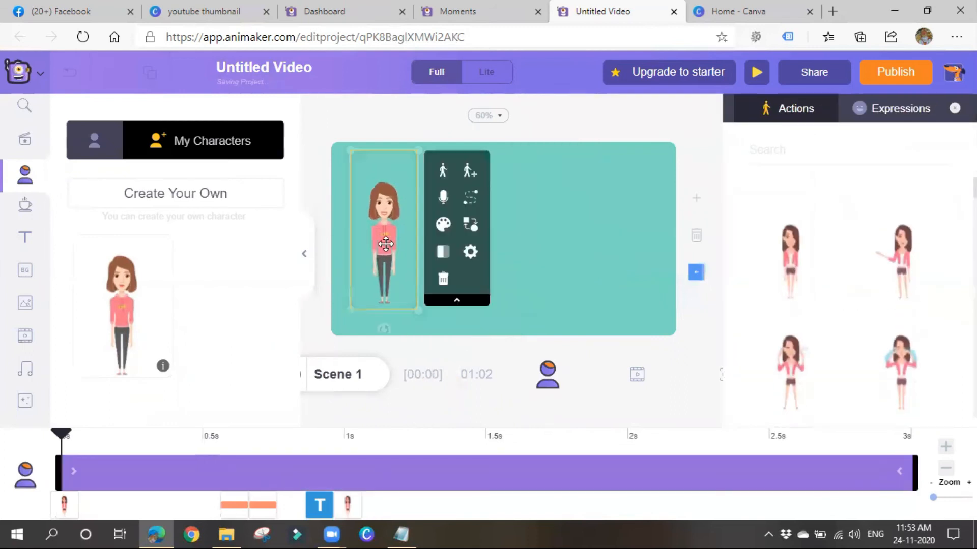
pyautogui.click(530, 284)
pyautogui.click(381, 243)
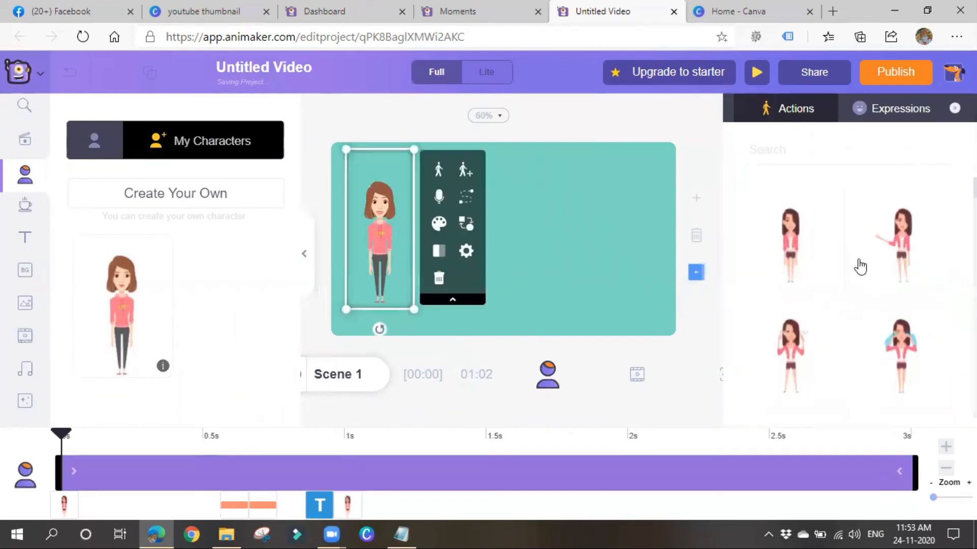
pyautogui.scroll(-2, 854, 298)
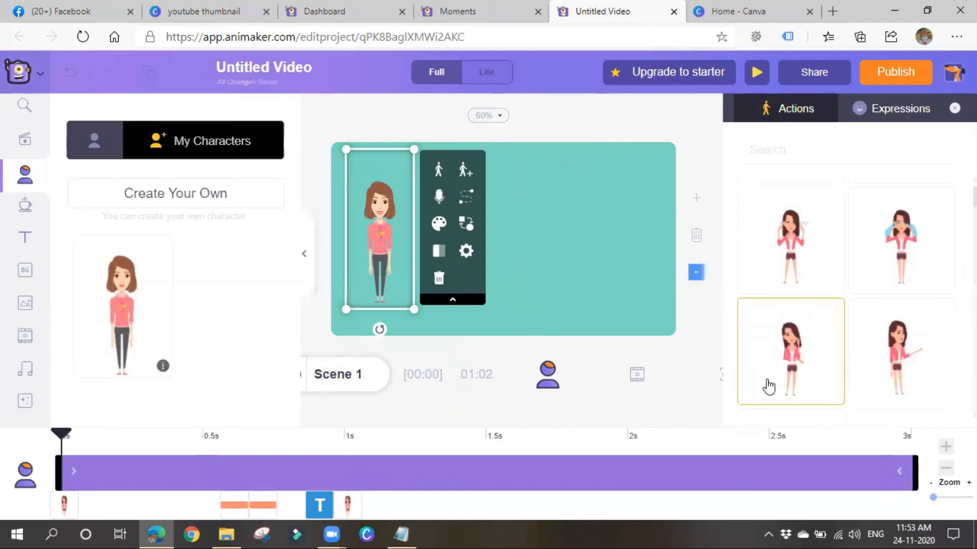
pyautogui.click(794, 353)
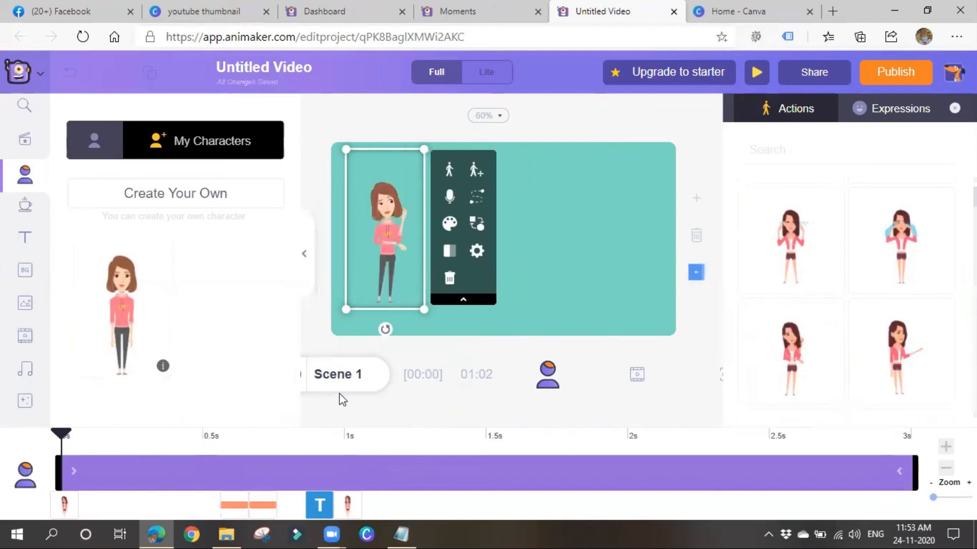
# Step: Add a heading text element to Scene 1 and browse the preset text styles
pyautogui.click(25, 239)
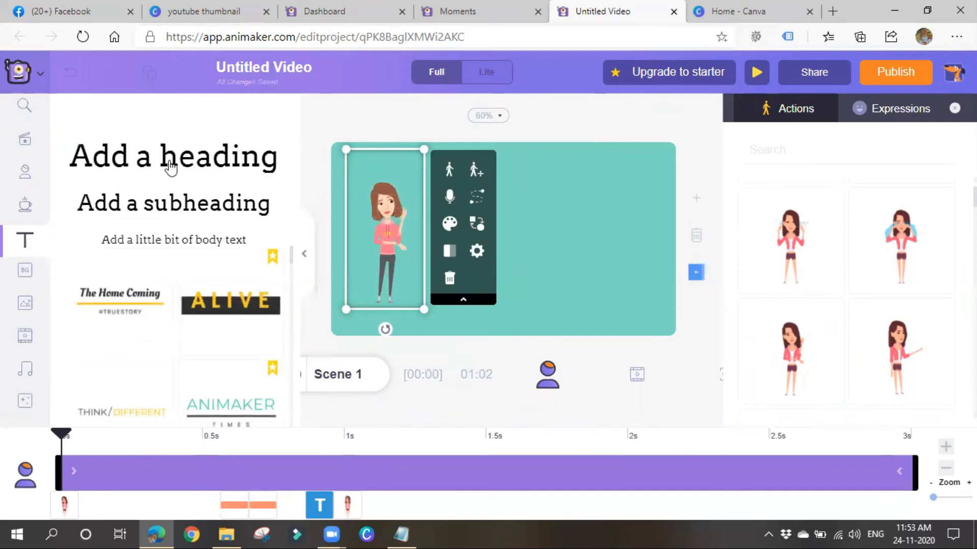
pyautogui.click(171, 158)
pyautogui.scroll(-4, 200, 342)
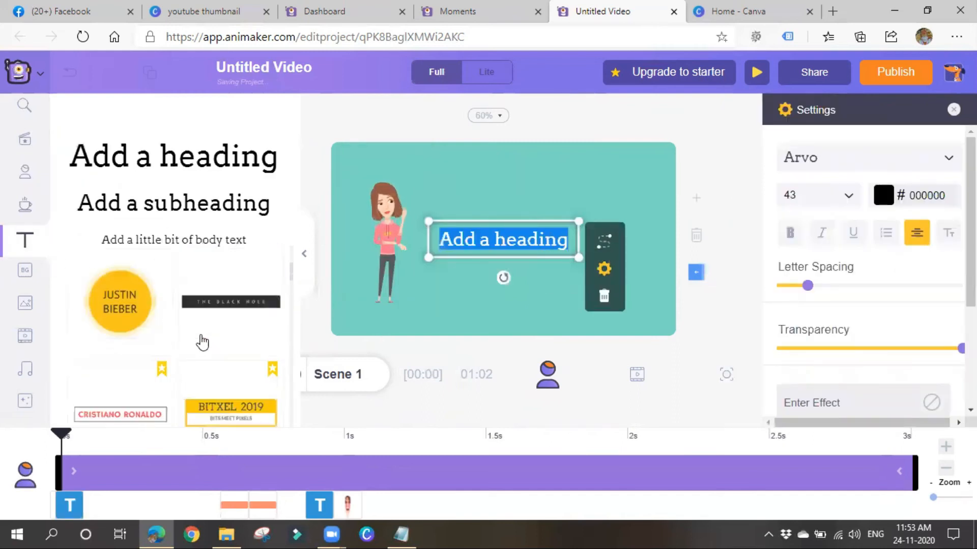
pyautogui.scroll(-5, 236, 392)
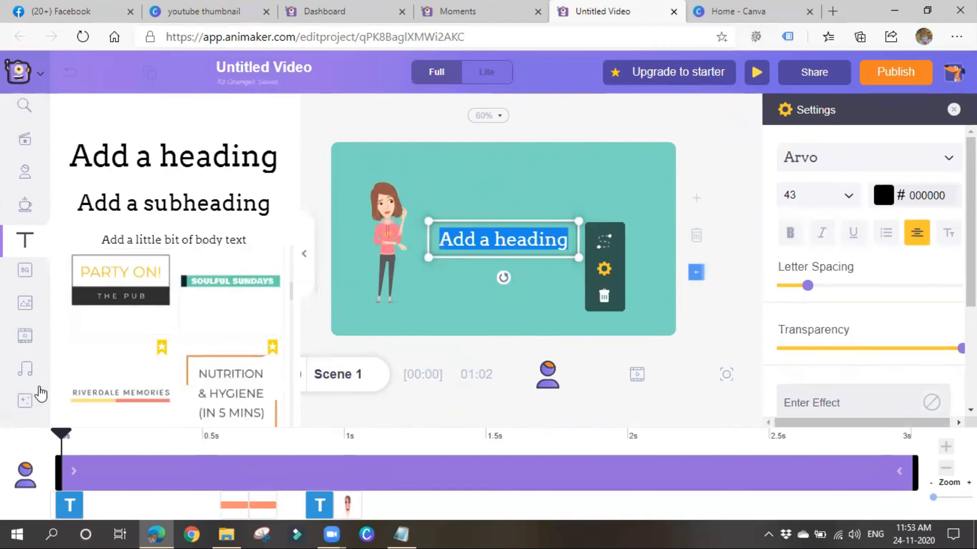
pyautogui.scroll(3, 203, 379)
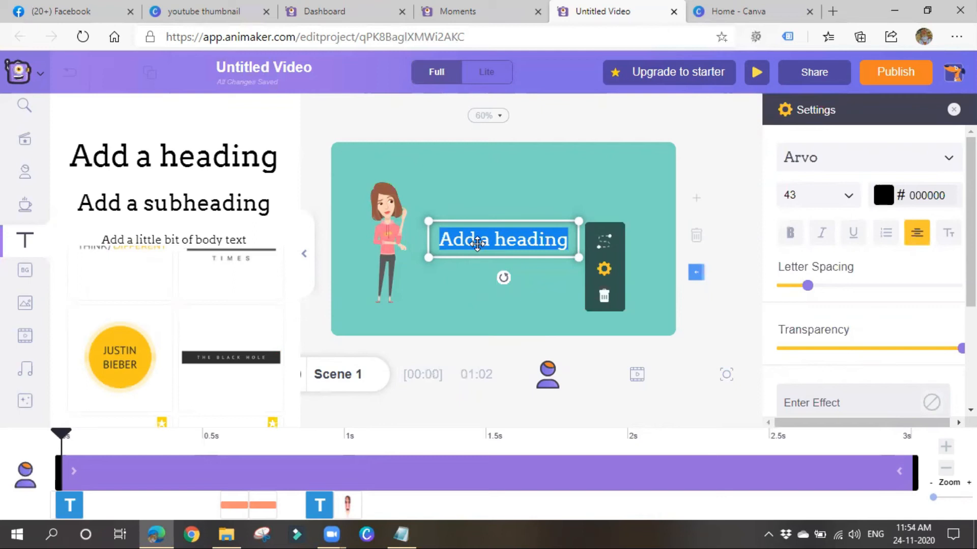
# Step: Replace the heading's placeholder text with "want to grow ur Business"
pyautogui.write('w')
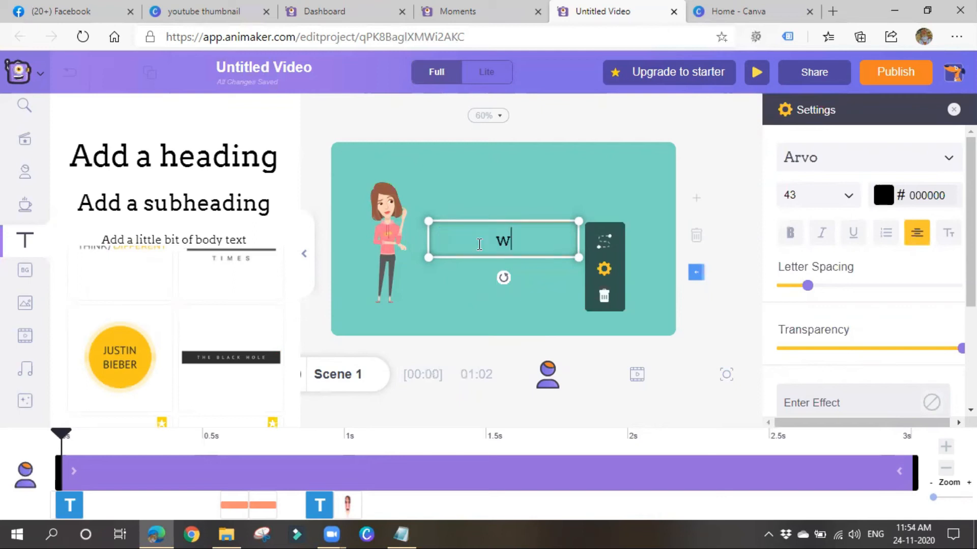
pyautogui.write('ant')
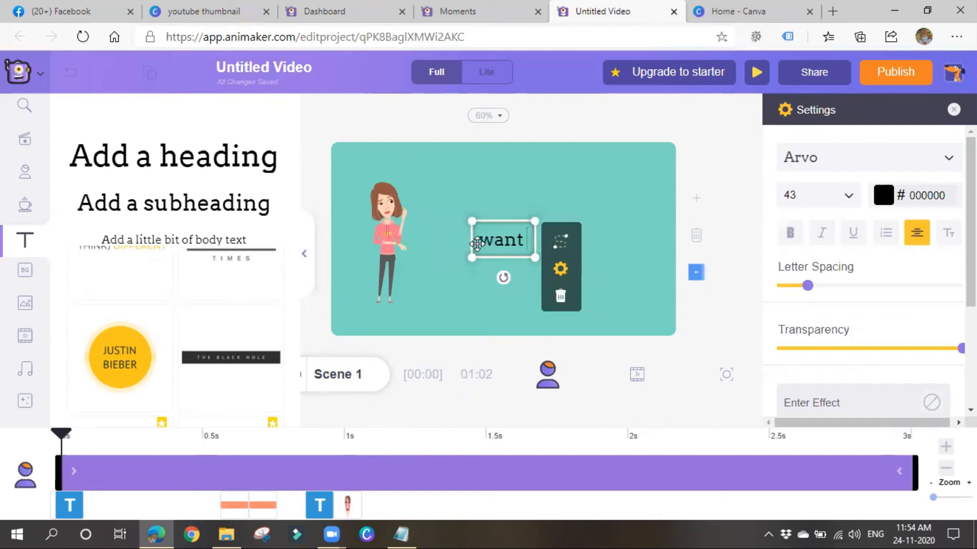
pyautogui.write(' u')
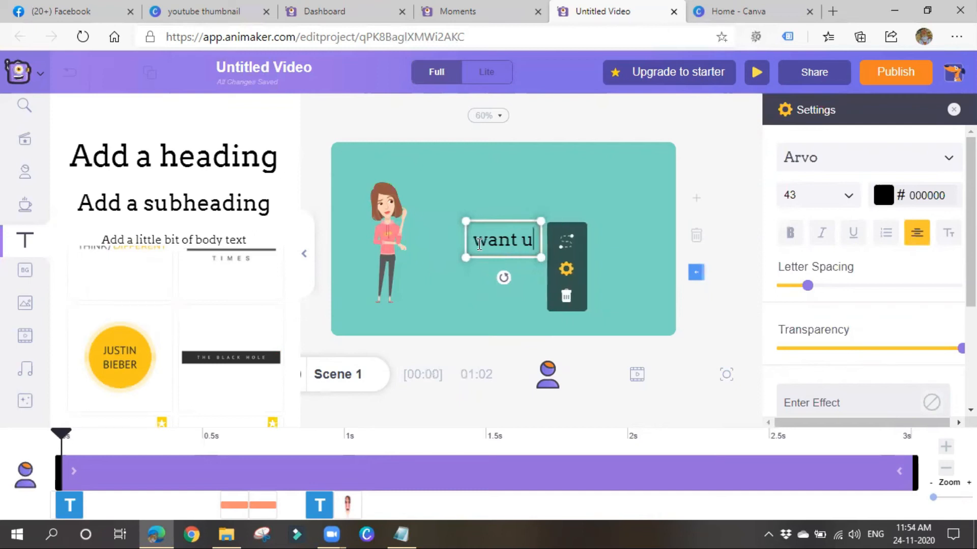
pyautogui.press('BackSpace')
pyautogui.press('BackSpace')
pyautogui.write('t')
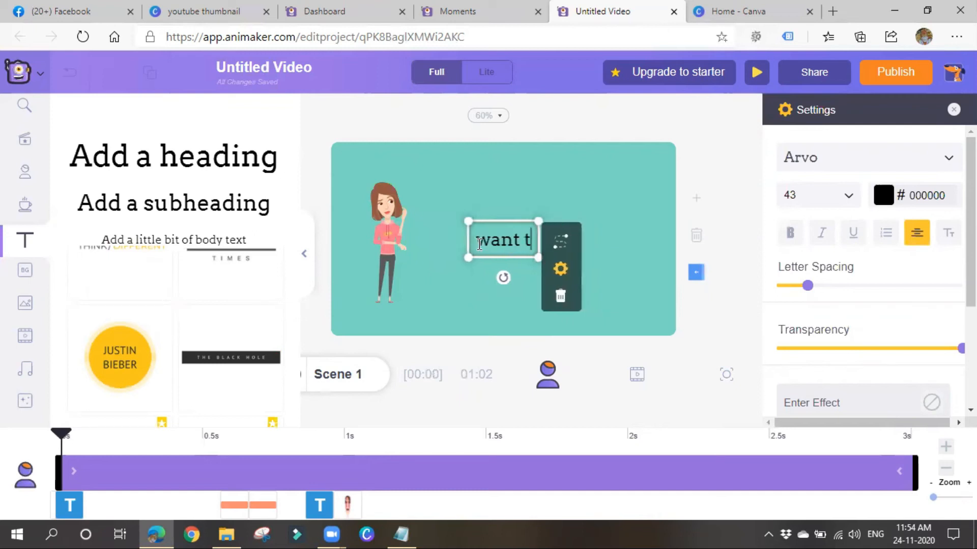
pyautogui.write('o gro')
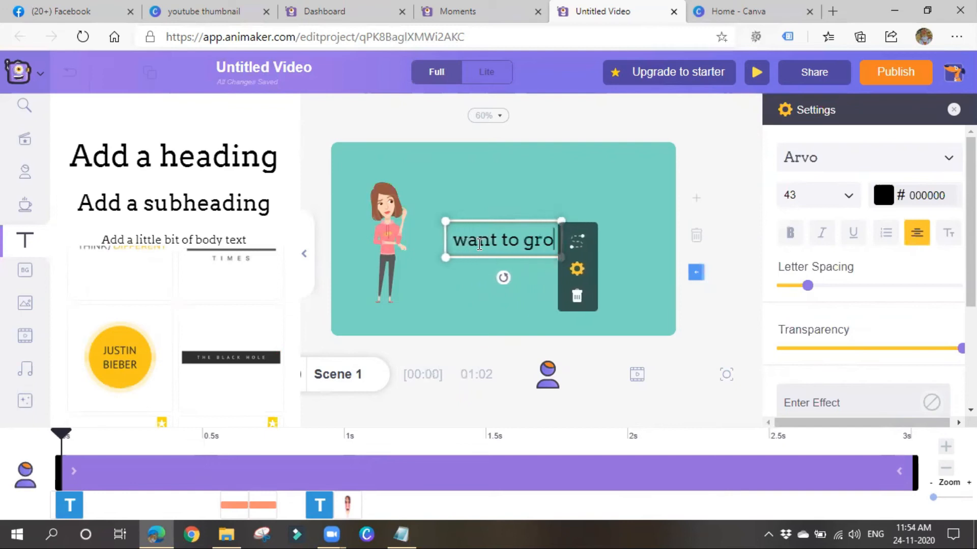
pyautogui.write('w ur ')
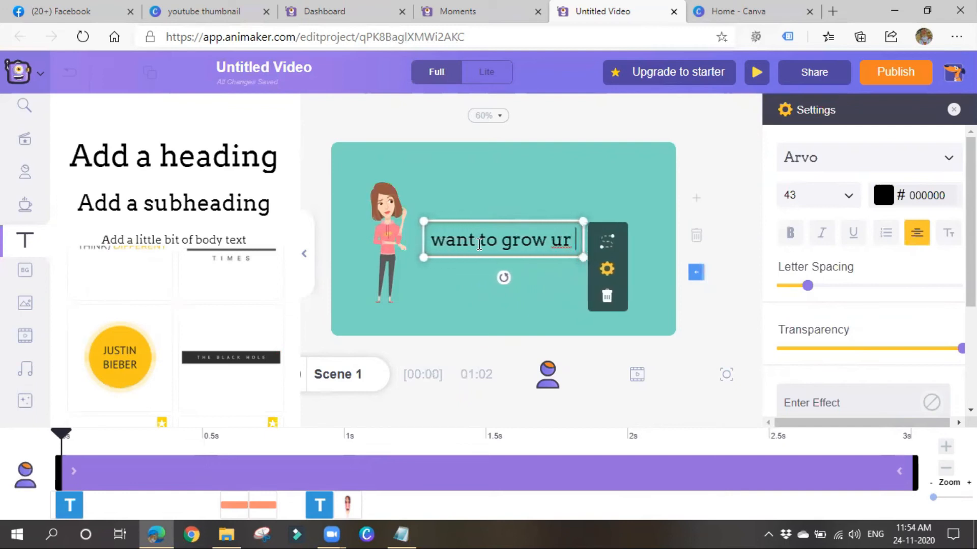
pyautogui.write('Business')
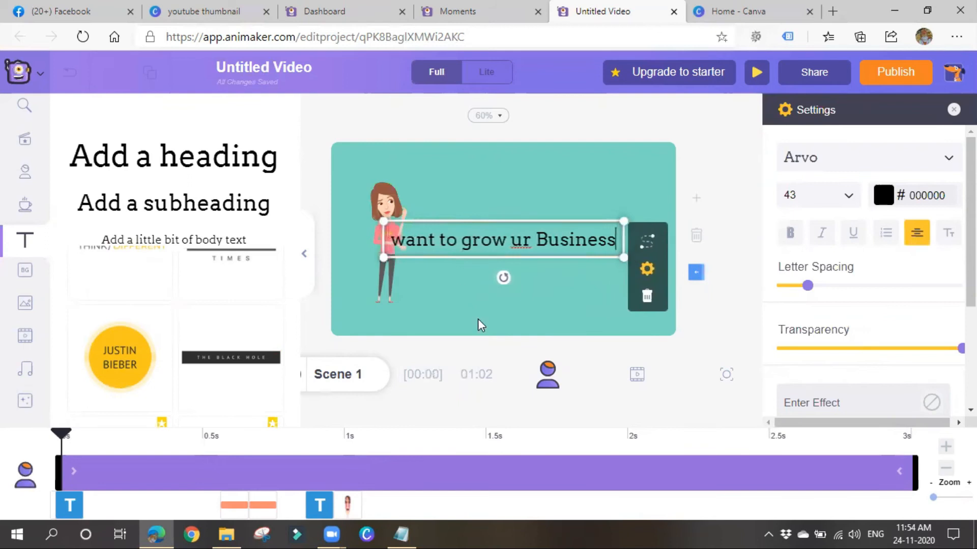
pyautogui.moveTo(492, 243); pyautogui.dragTo(511, 244)
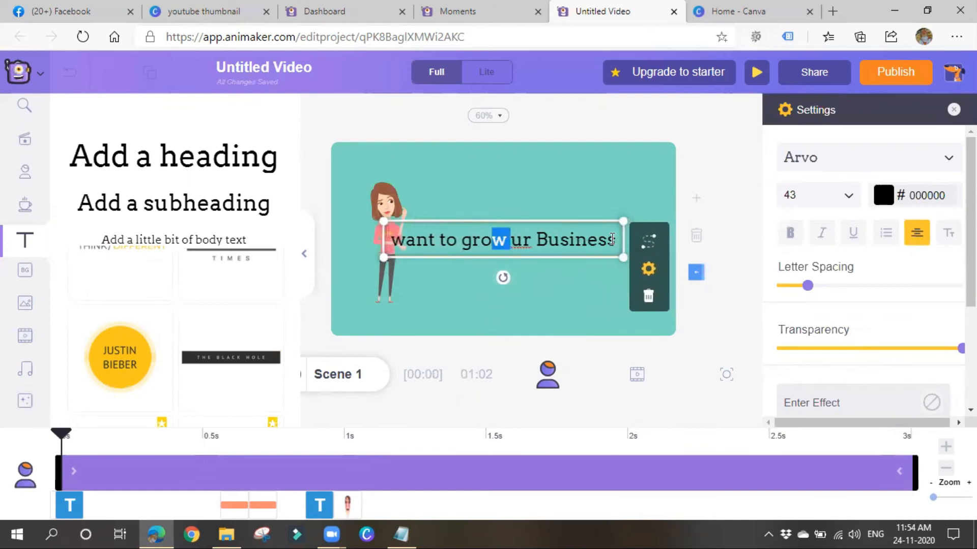
# Step: Append "??" to the "want to grow ur Business" heading and shift it clear of the character
pyautogui.click(618, 239)
pyautogui.doubleClick(615, 244)
pyautogui.click(610, 244)
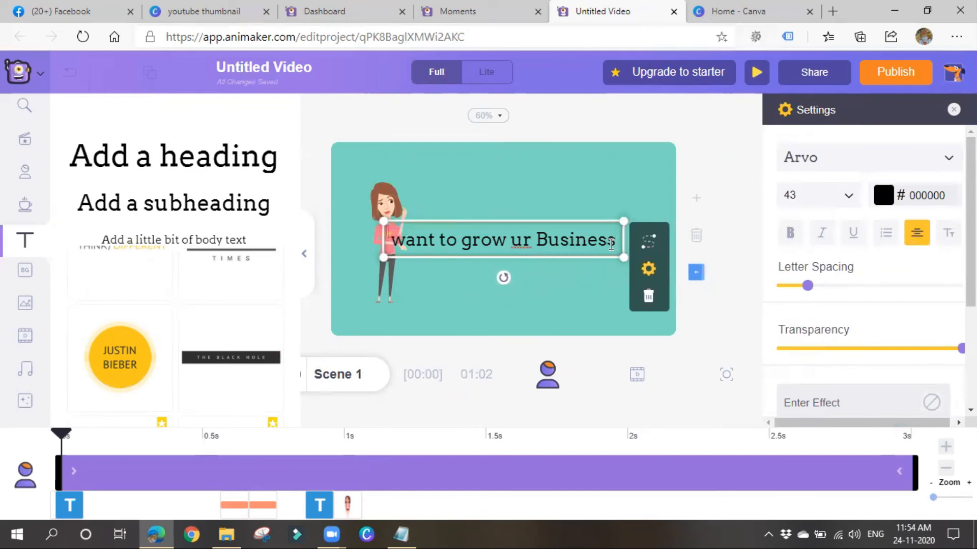
pyautogui.write('??')
pyautogui.click(588, 309)
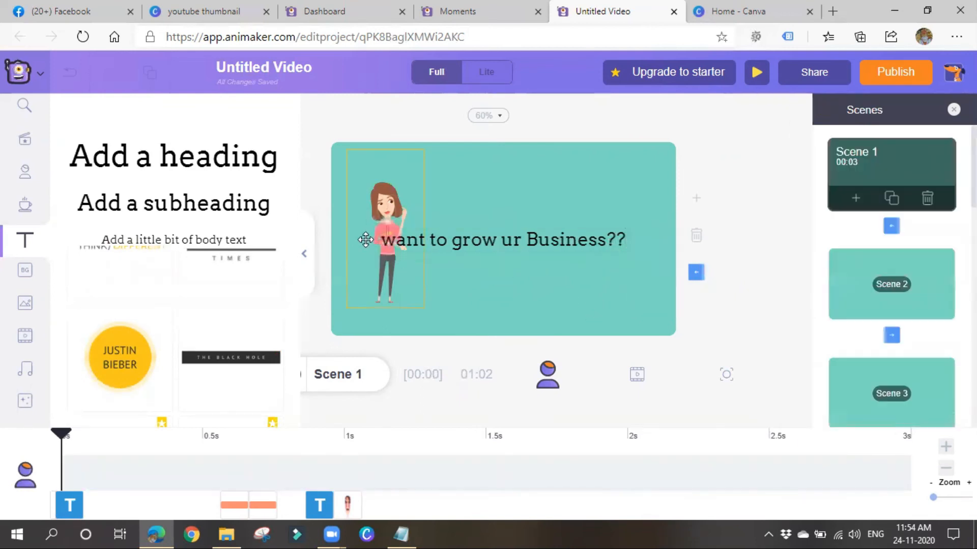
pyautogui.moveTo(467, 237); pyautogui.dragTo(501, 238)
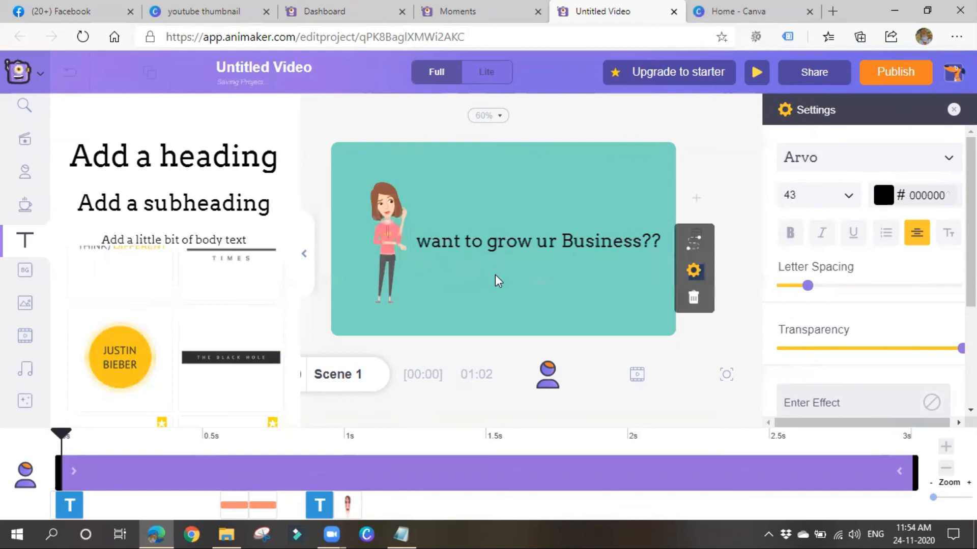
pyautogui.click(489, 294)
# Step: Try a much lower transparency value on the heading text and restore it to the maximum
pyautogui.doubleClick(517, 249)
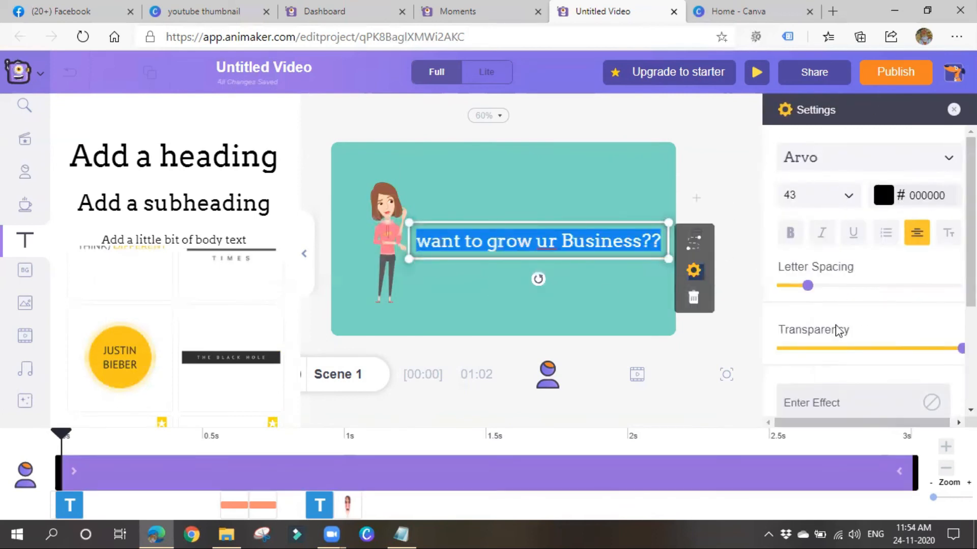
pyautogui.scroll(-2, 837, 326)
pyautogui.scroll(1, 835, 327)
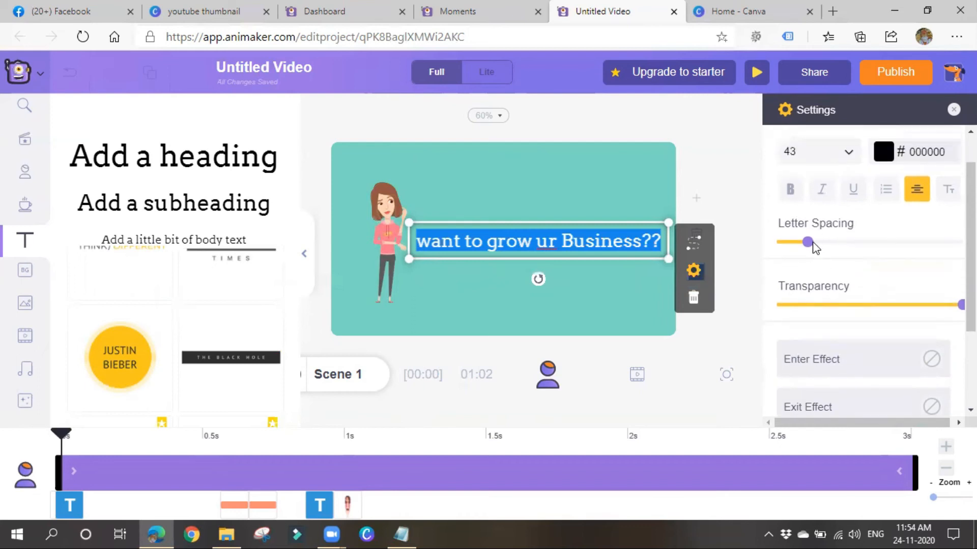
pyautogui.moveTo(807, 246)
pyautogui.mouseDown()
pyautogui.moveTo(840, 249)
pyautogui.moveTo(810, 253)
pyautogui.mouseUp()
pyautogui.moveTo(962, 305); pyautogui.dragTo(830, 308)
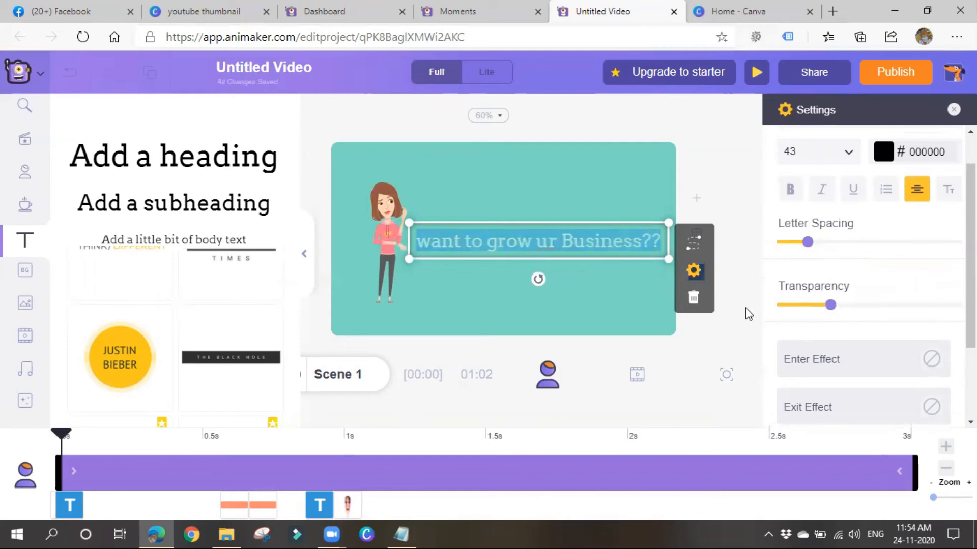
pyautogui.click(601, 313)
pyautogui.click(582, 253)
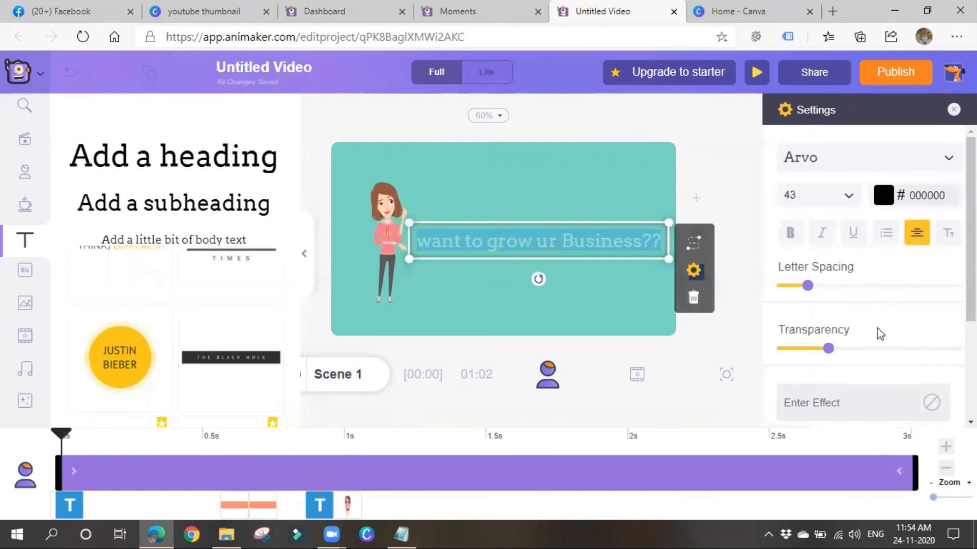
pyautogui.moveTo(830, 351); pyautogui.dragTo(941, 359)
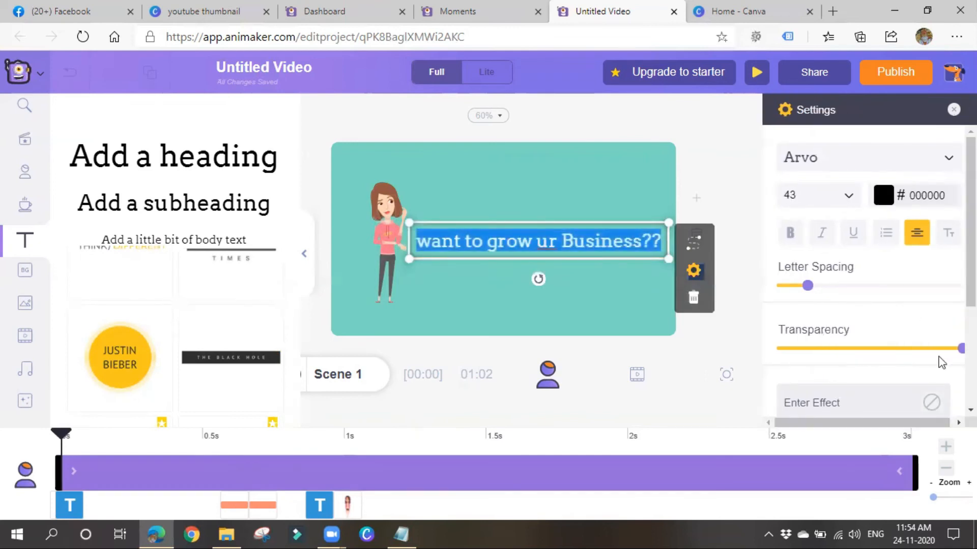
# Step: Apply the Pop Right enter effect to the heading text in Scene 1
pyautogui.scroll(-3, 815, 325)
pyautogui.scroll(-2, 822, 300)
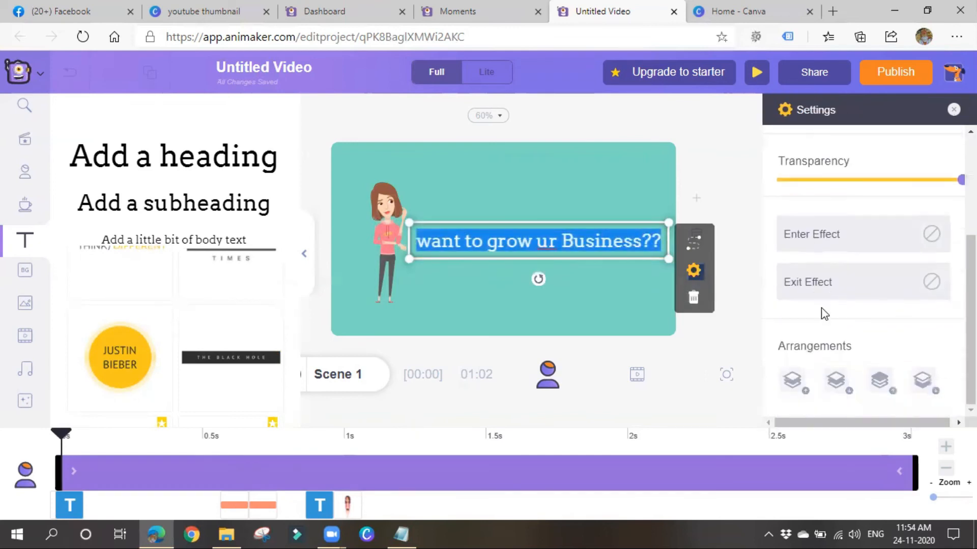
pyautogui.click(868, 226)
pyautogui.scroll(-1, 810, 275)
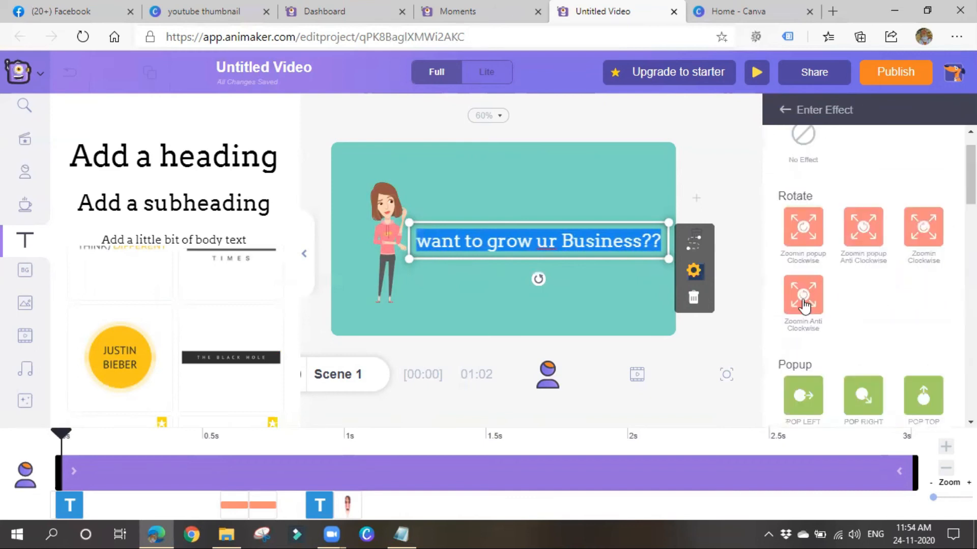
pyautogui.click(805, 395)
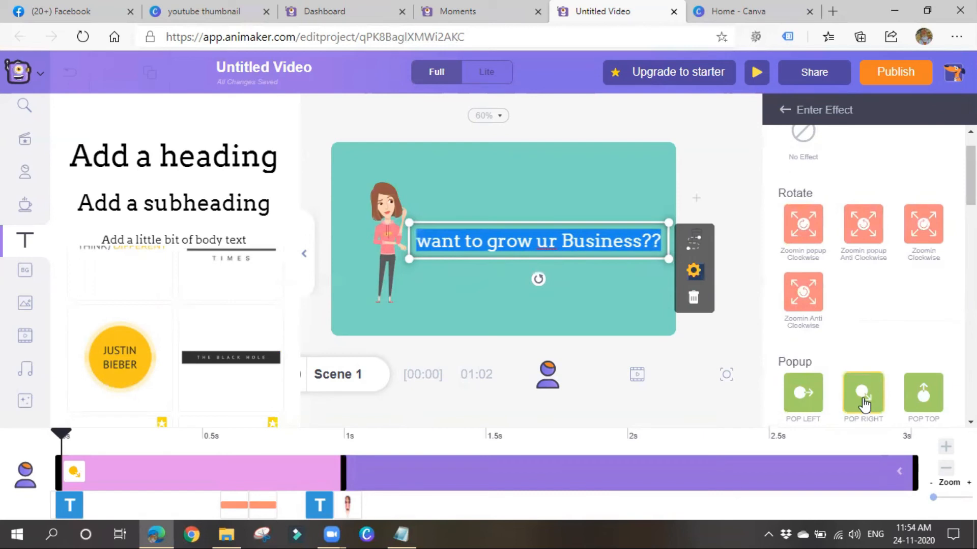
pyautogui.click(729, 339)
pyautogui.click(539, 245)
pyautogui.click(513, 190)
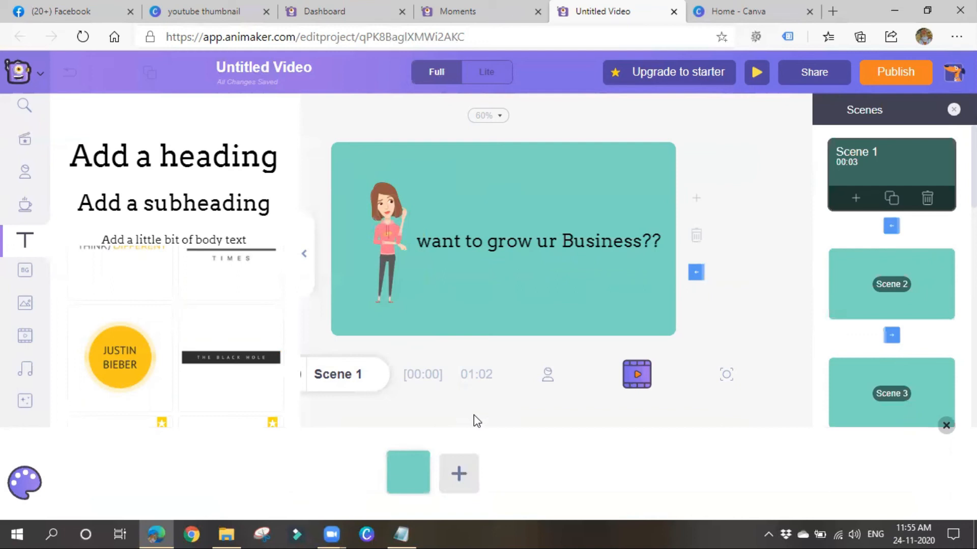
# Step: Show the full video timeline and browse the stock image and stock video libraries
pyautogui.click(637, 372)
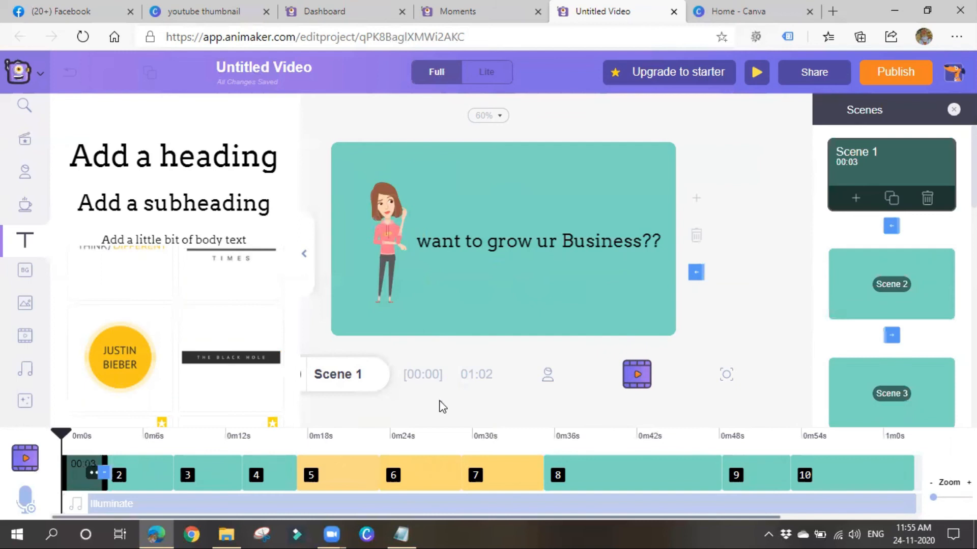
pyautogui.click(25, 304)
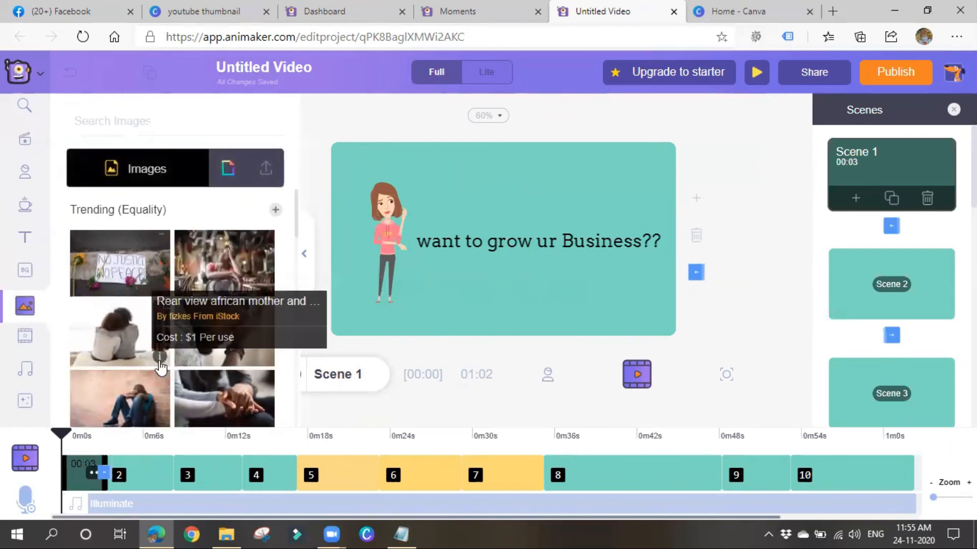
pyautogui.scroll(-5, 213, 380)
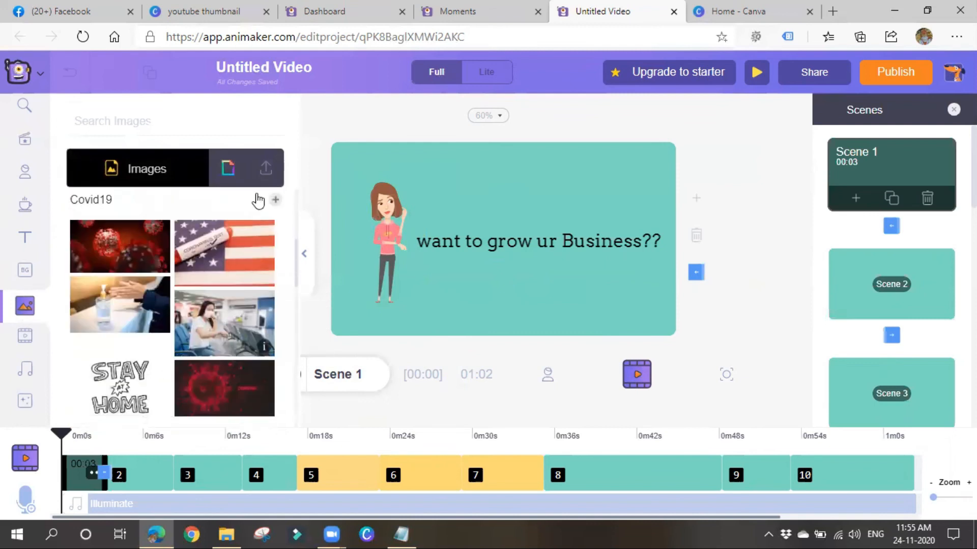
pyautogui.click(24, 339)
pyautogui.scroll(-3, 183, 318)
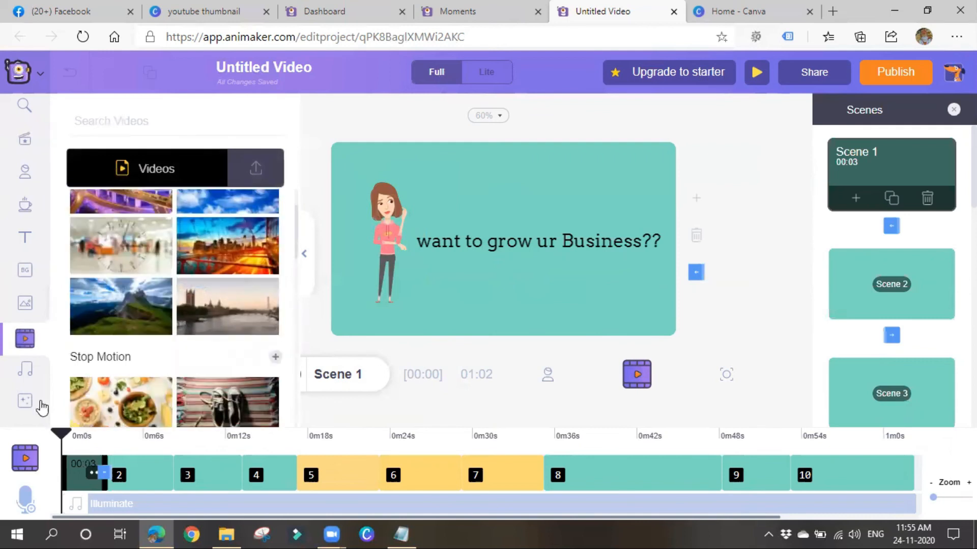
# Step: Add the "Celebration festival" music track to the video and narrow the heading so its text wraps onto two lines
pyautogui.click(24, 370)
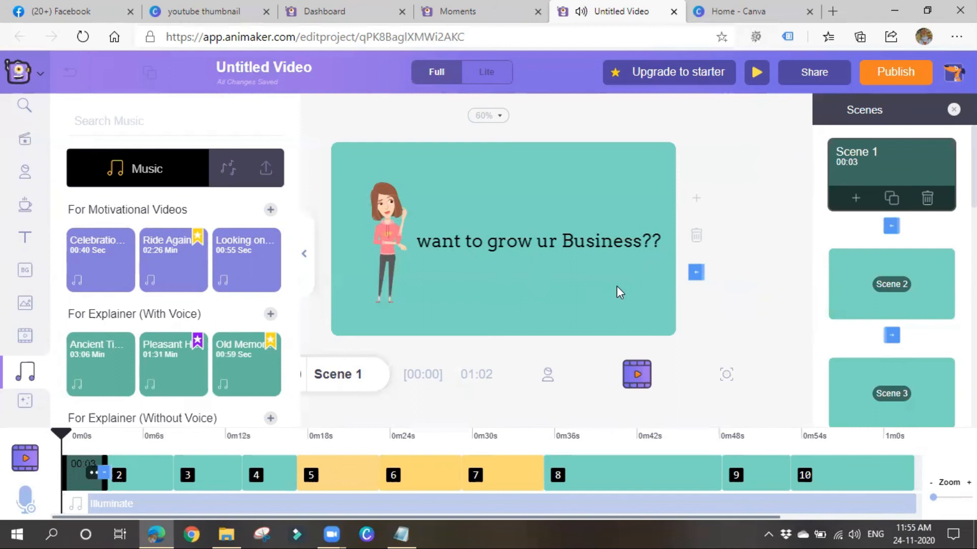
pyautogui.click(101, 261)
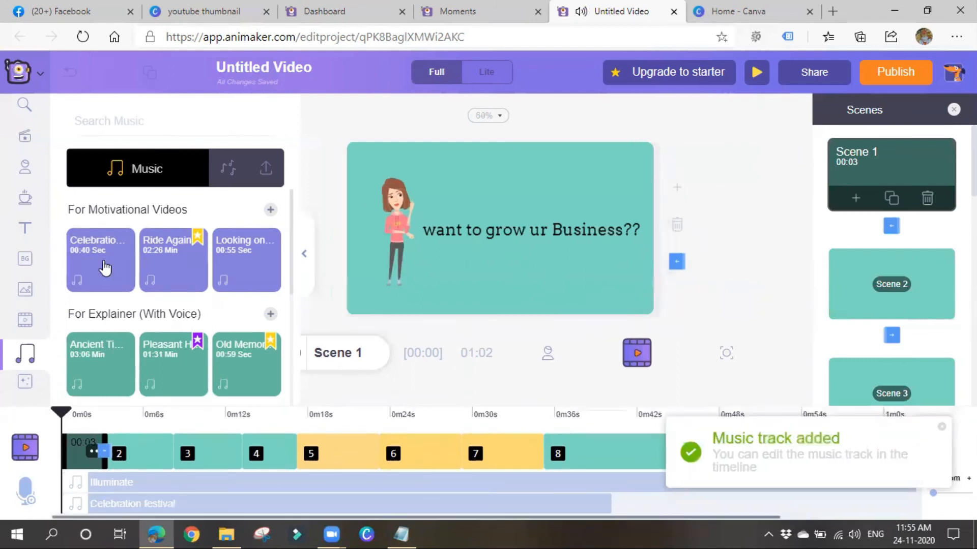
pyautogui.click(942, 427)
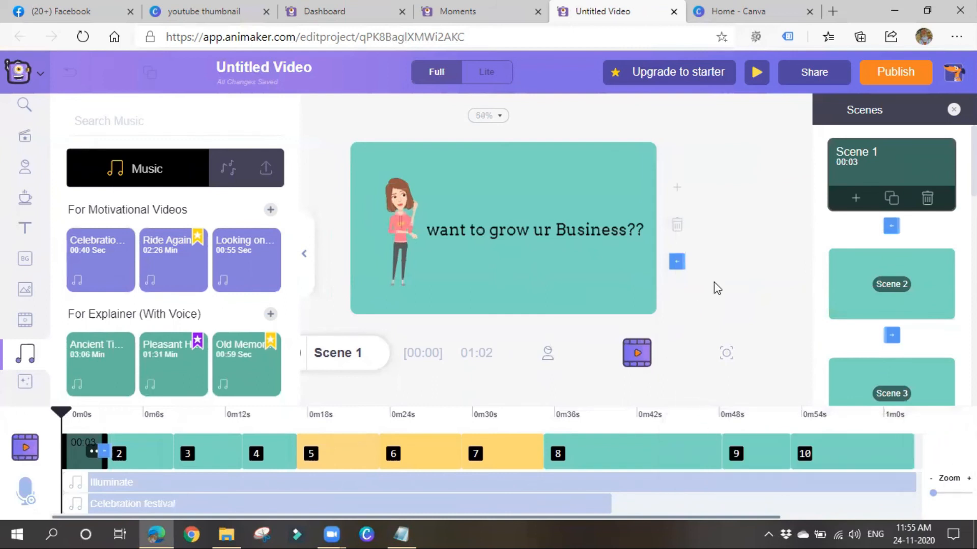
pyautogui.click(461, 267)
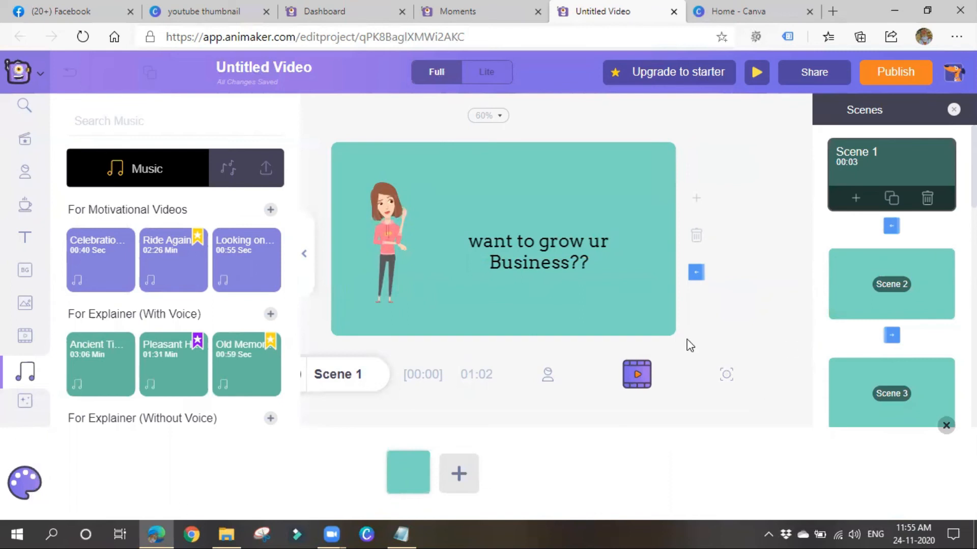
# Step: Add a blank scene after Scene 1 and fill it with the time-lapse video of clouds in a blue sky
pyautogui.click(695, 198)
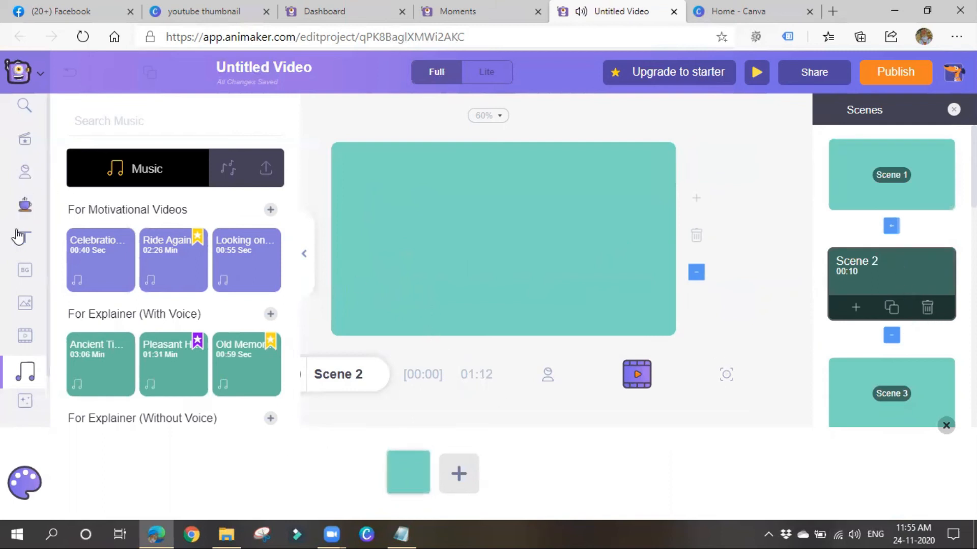
pyautogui.click(24, 338)
pyautogui.click(237, 313)
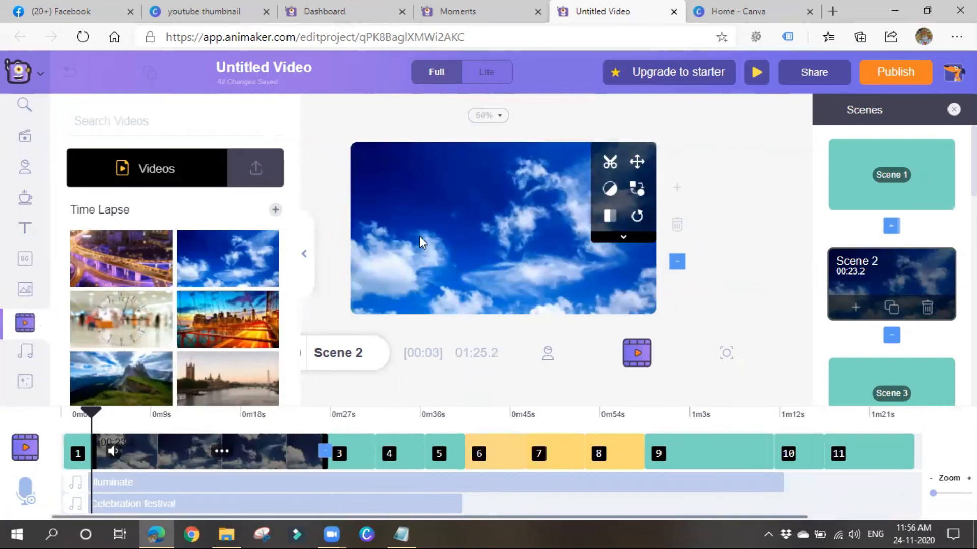
# Step: Open Scene 3 and add the free balloons effect along the bottom of the scene
pyautogui.click(890, 379)
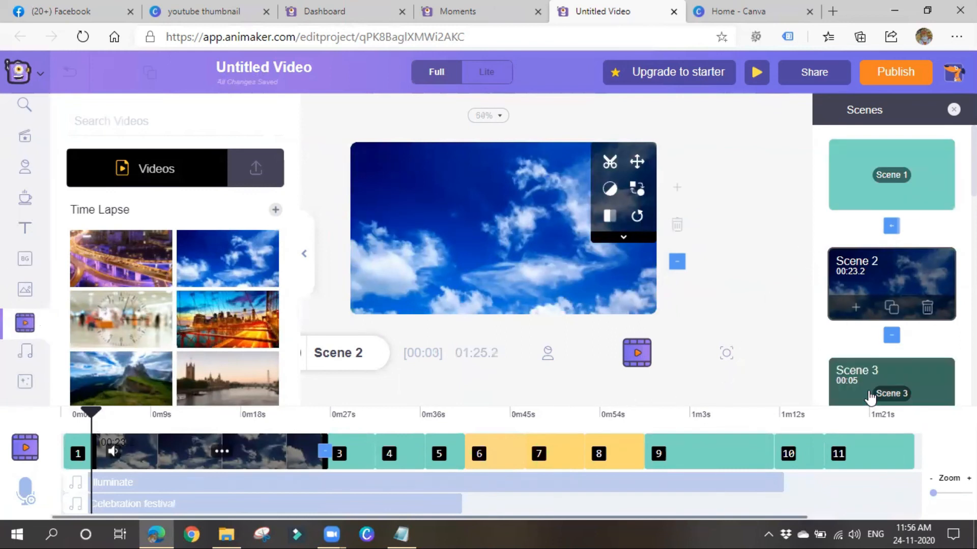
pyautogui.click(25, 383)
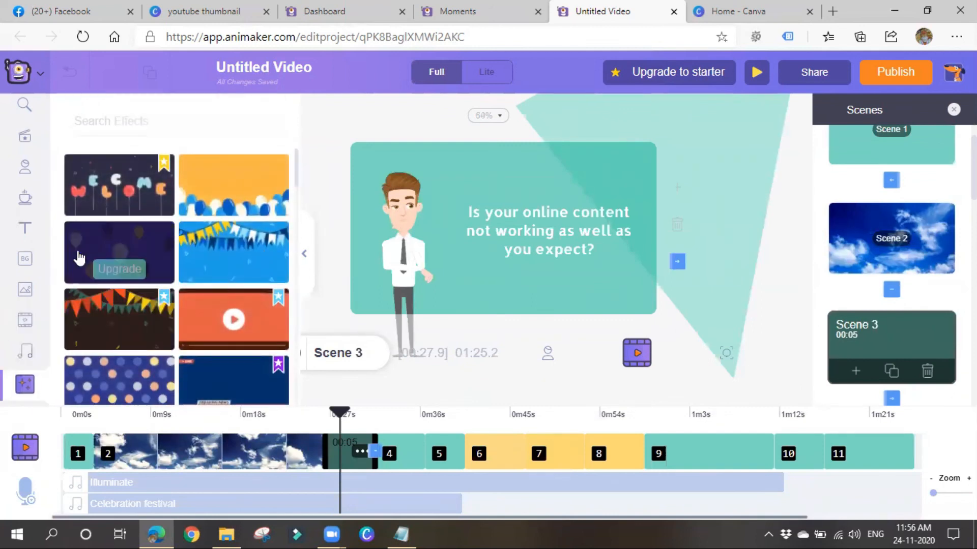
pyautogui.click(118, 256)
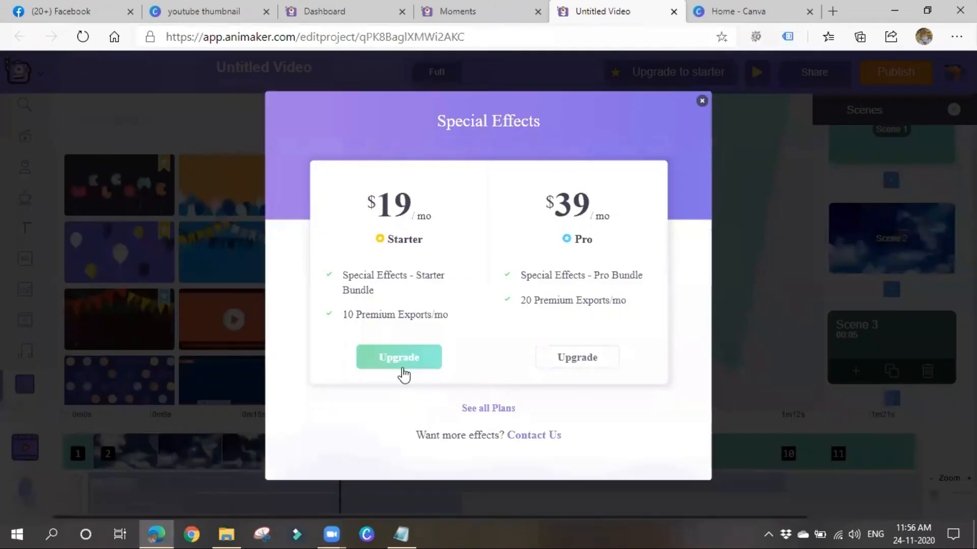
pyautogui.click(700, 101)
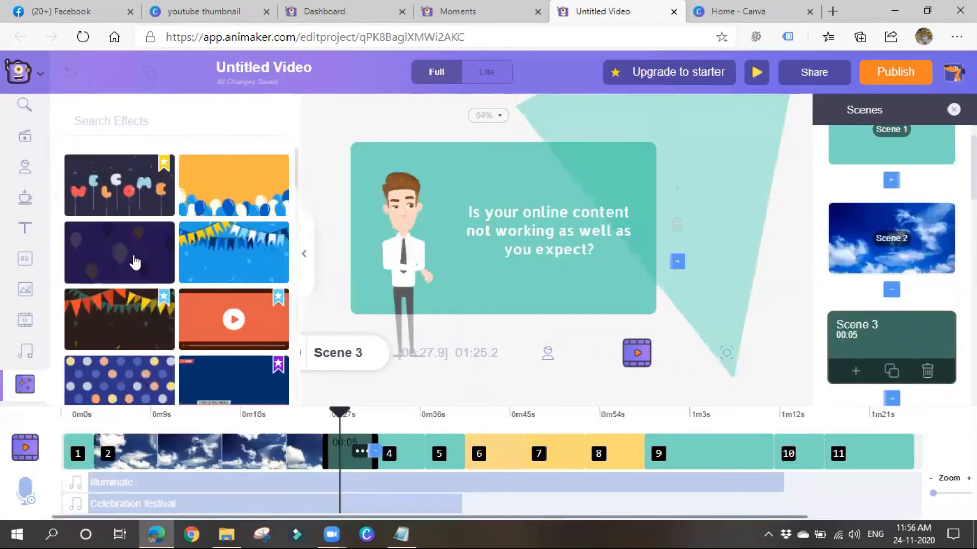
pyautogui.click(233, 183)
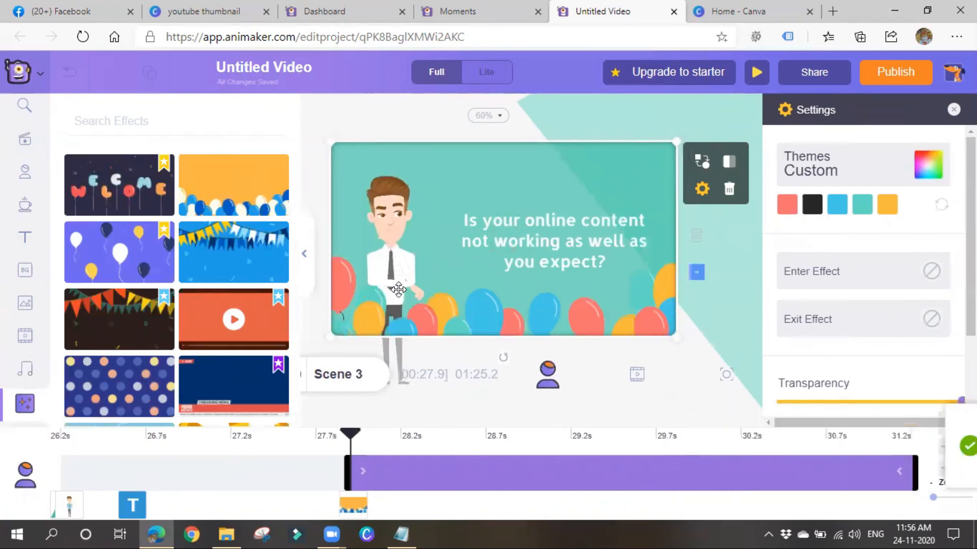
pyautogui.click(711, 314)
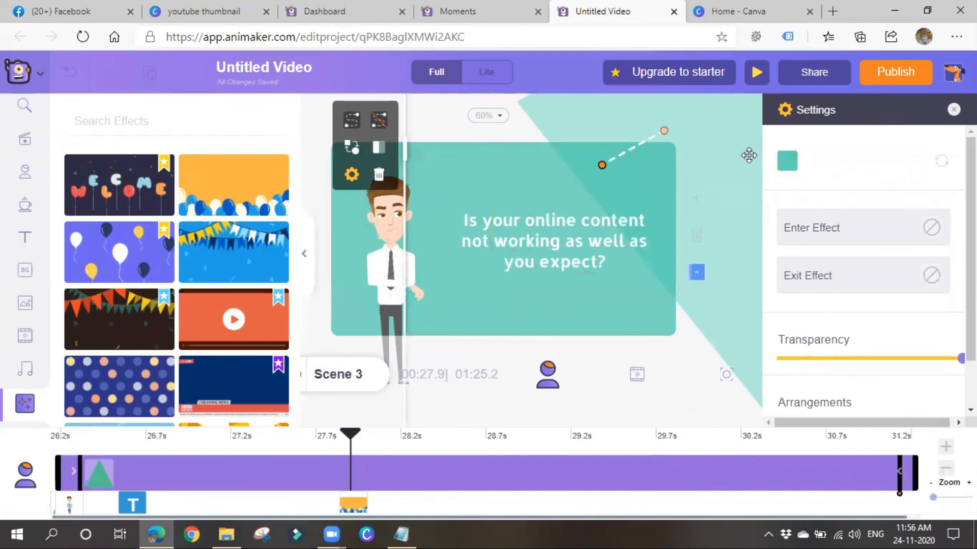
# Step: Preview the video from the beginning and stop playback
pyautogui.click(758, 75)
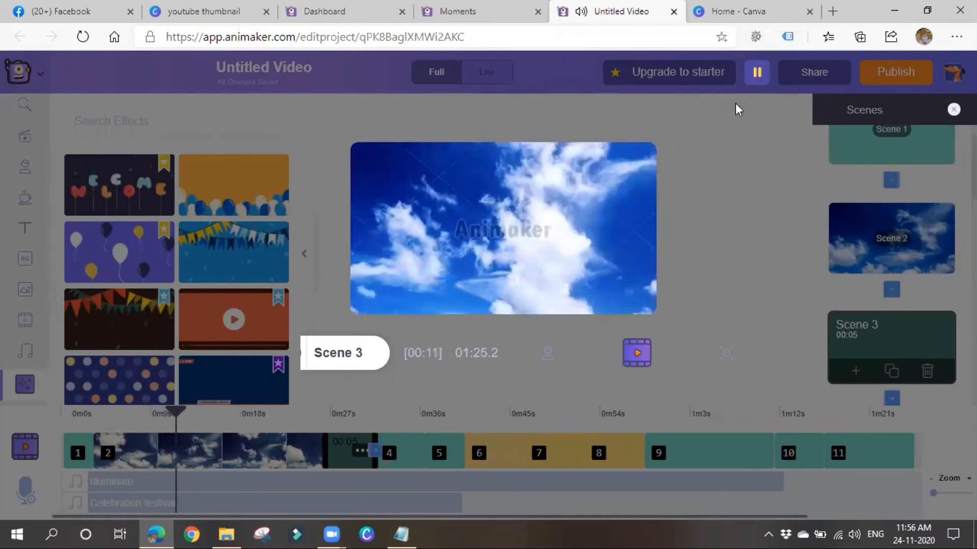
pyautogui.click(763, 76)
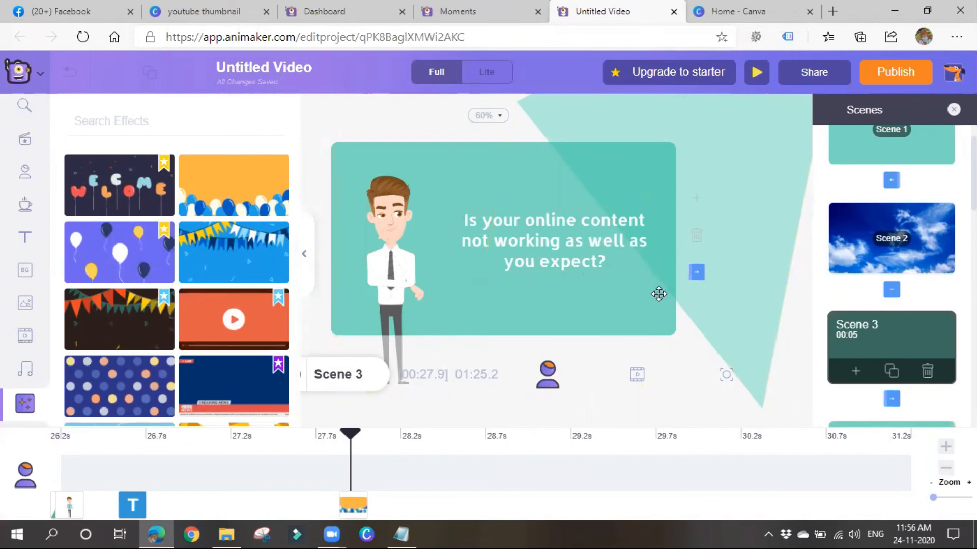
# Step: Return to Scene 1 and delete the duplicate female character in the middle of the scene
pyautogui.scroll(2, 893, 173)
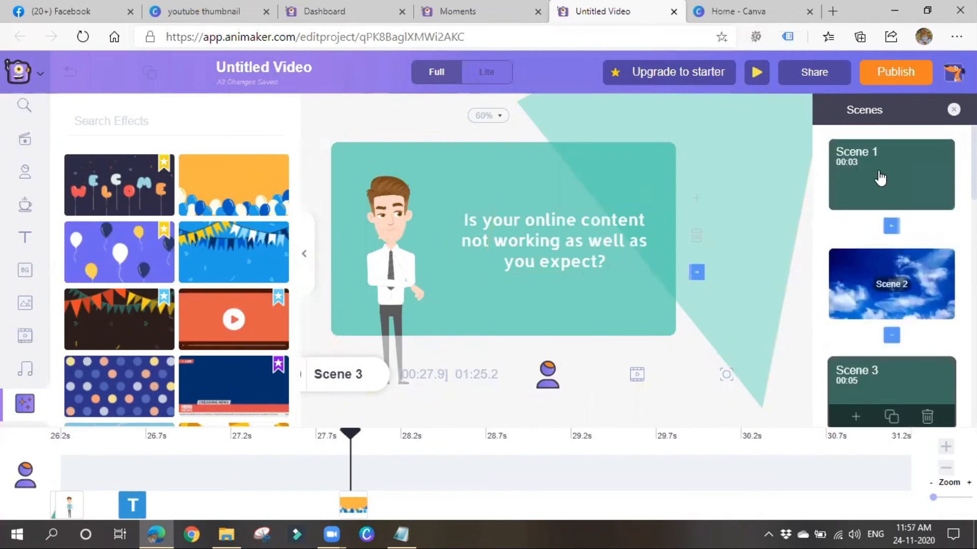
pyautogui.click(885, 183)
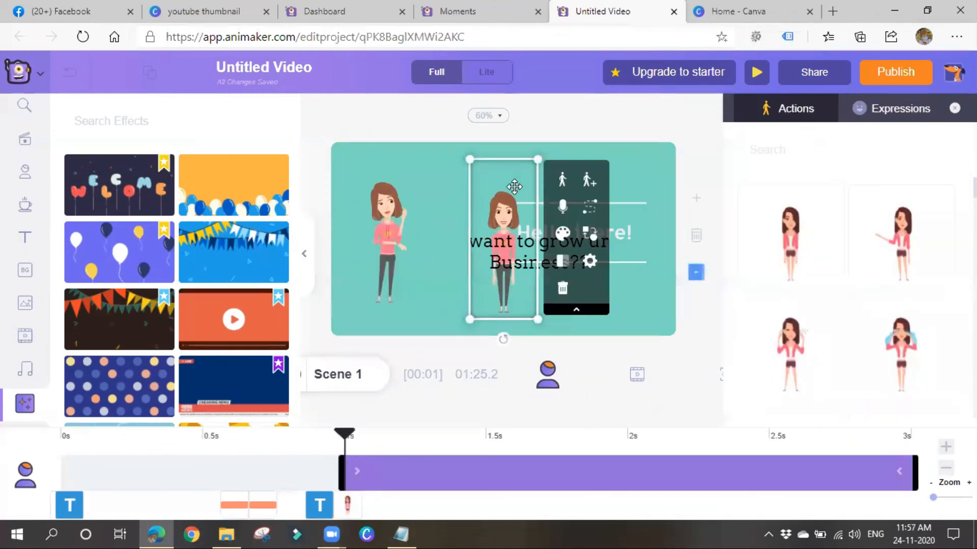
pyautogui.press('Delete')
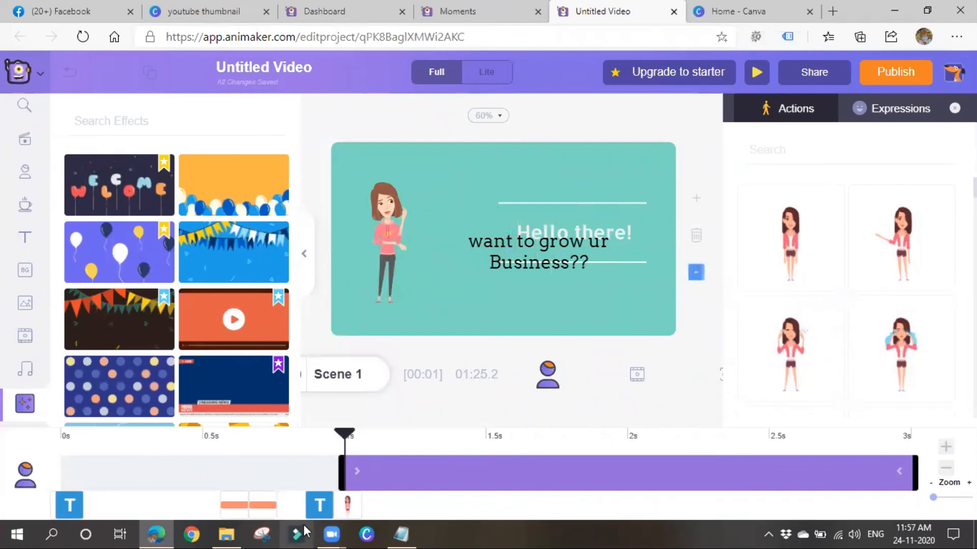
# Step: Shift the selected Scene 1 timeline clip to start at 0s and shorten it to about 0.3 seconds
pyautogui.moveTo(349, 469); pyautogui.dragTo(17, 475)
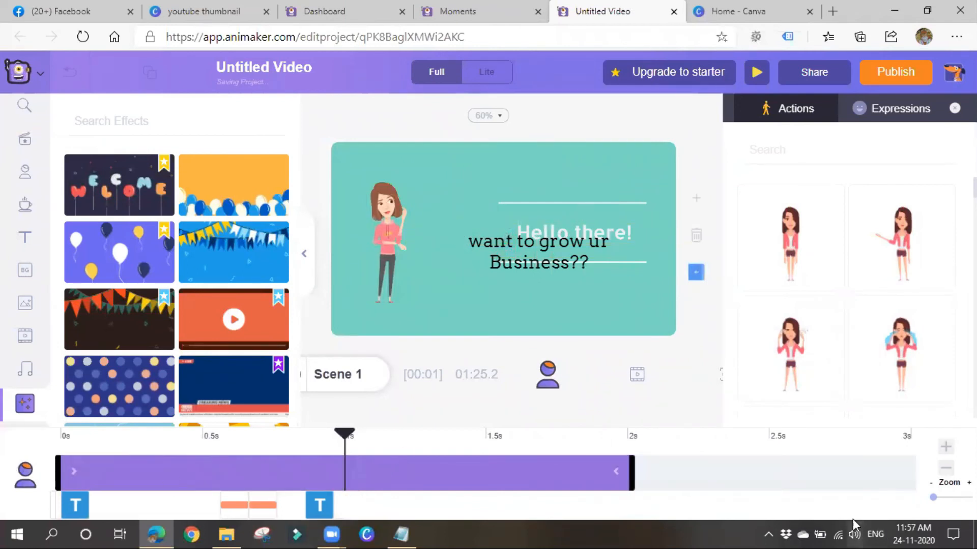
pyautogui.moveTo(479, 473); pyautogui.dragTo(152, 474)
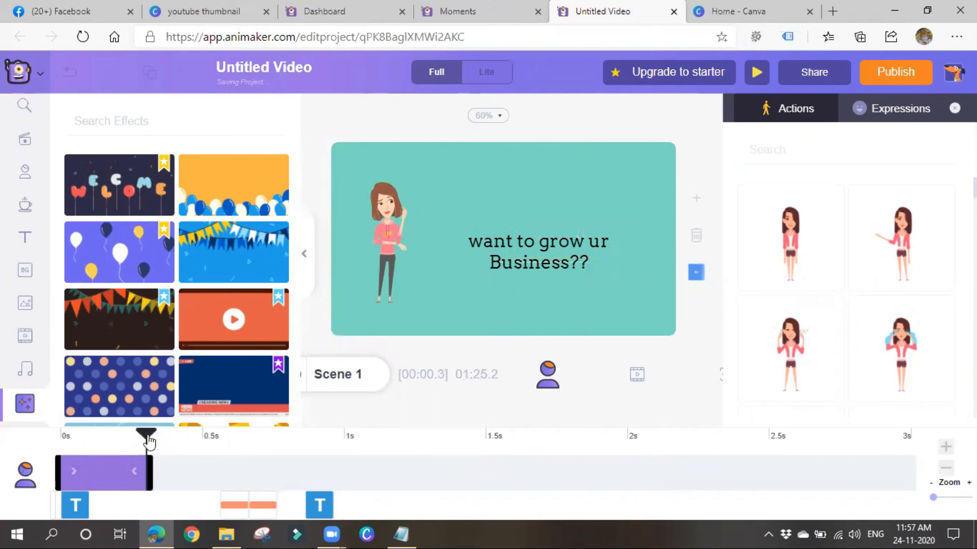
# Step: Return the playhead to 0s and preview the start of the video, stopping playback in Scene 2
pyautogui.moveTo(146, 437); pyautogui.dragTo(24, 460)
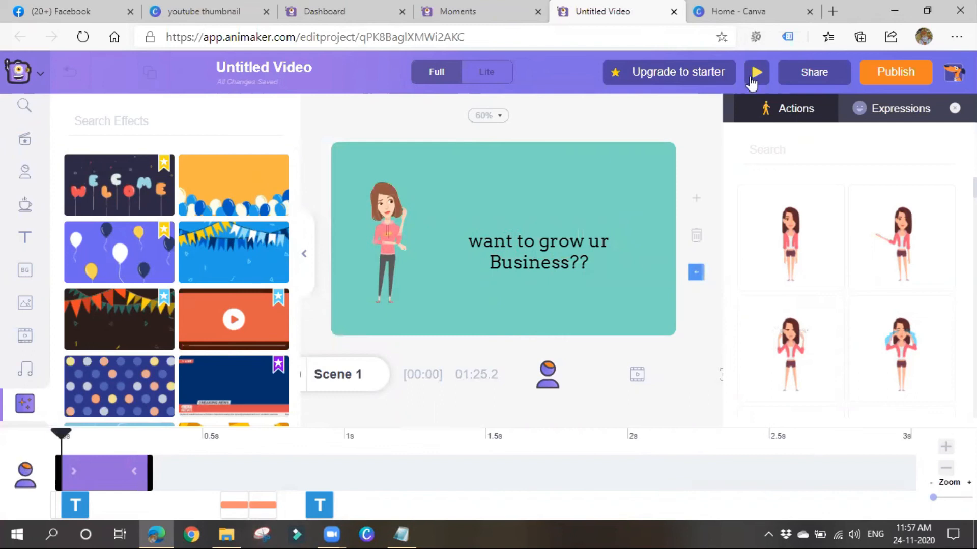
pyautogui.click(752, 79)
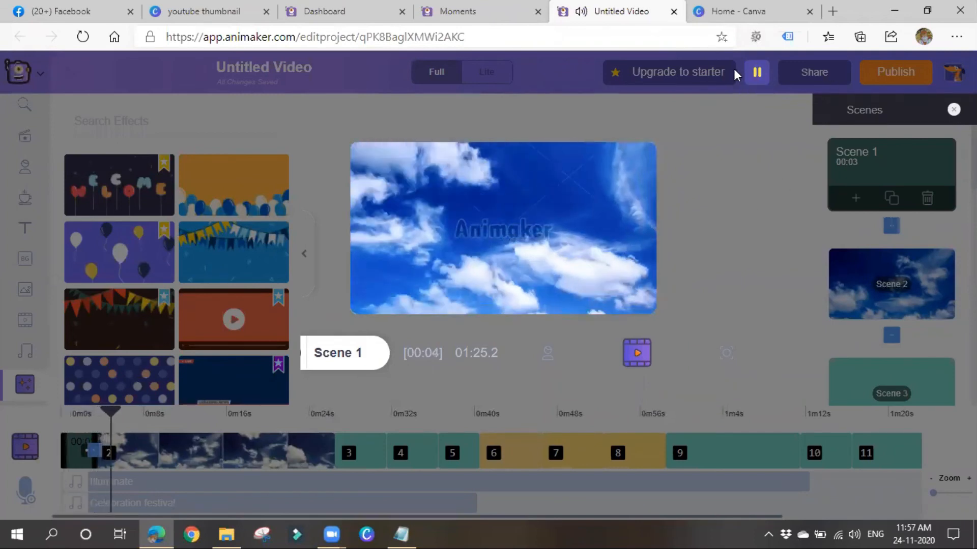
pyautogui.click(756, 72)
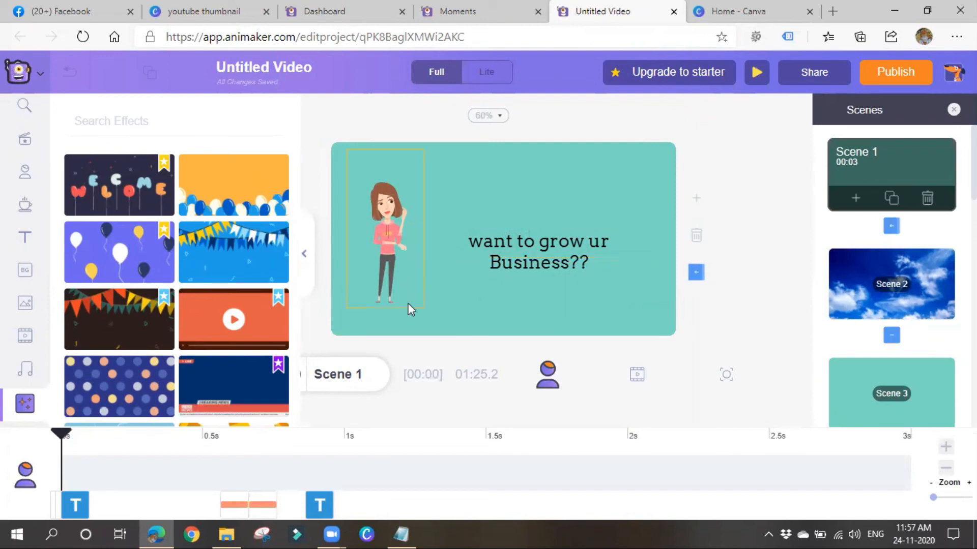
# Step: Try the free office cubicle background in Scene 1 and replace it with the wooden photo background framed by autumn leaves
pyautogui.click(25, 270)
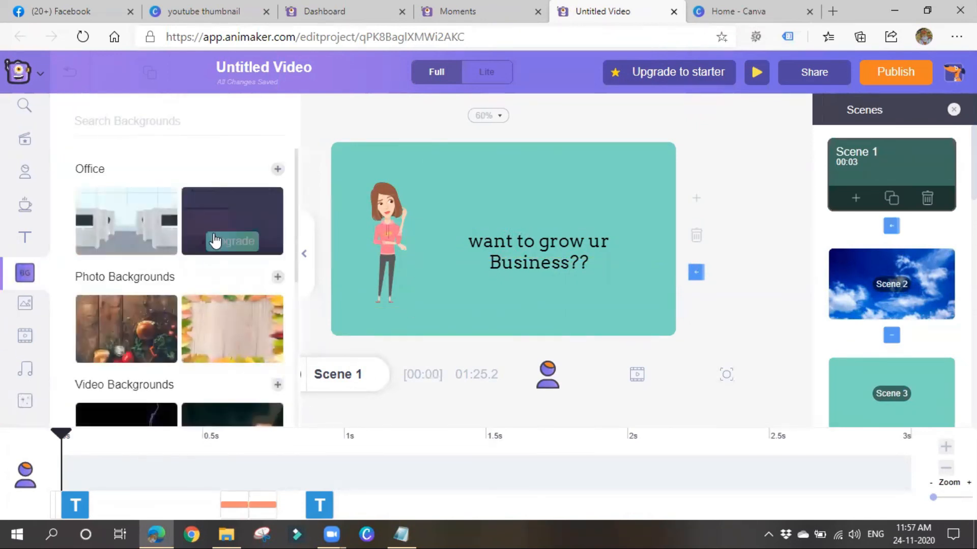
pyautogui.moveTo(245, 242)
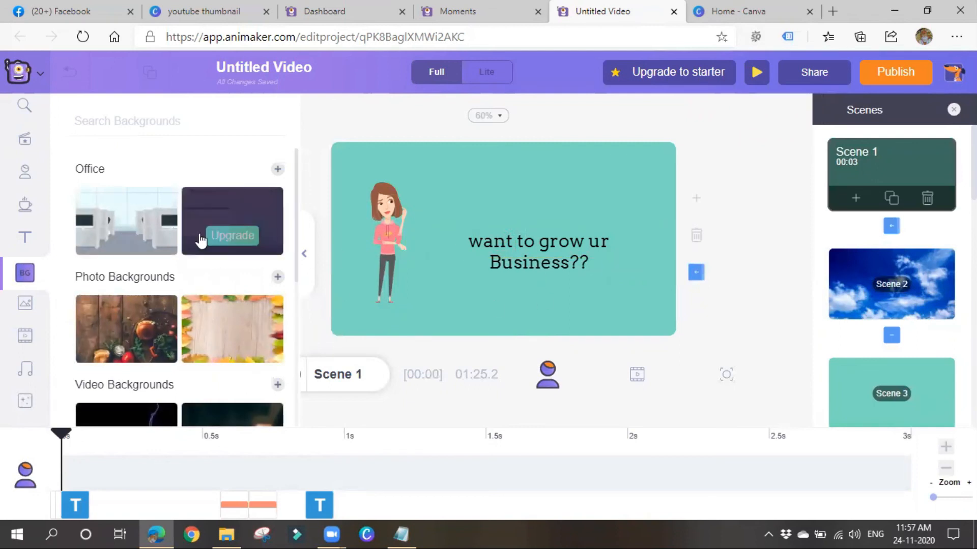
pyautogui.click(137, 225)
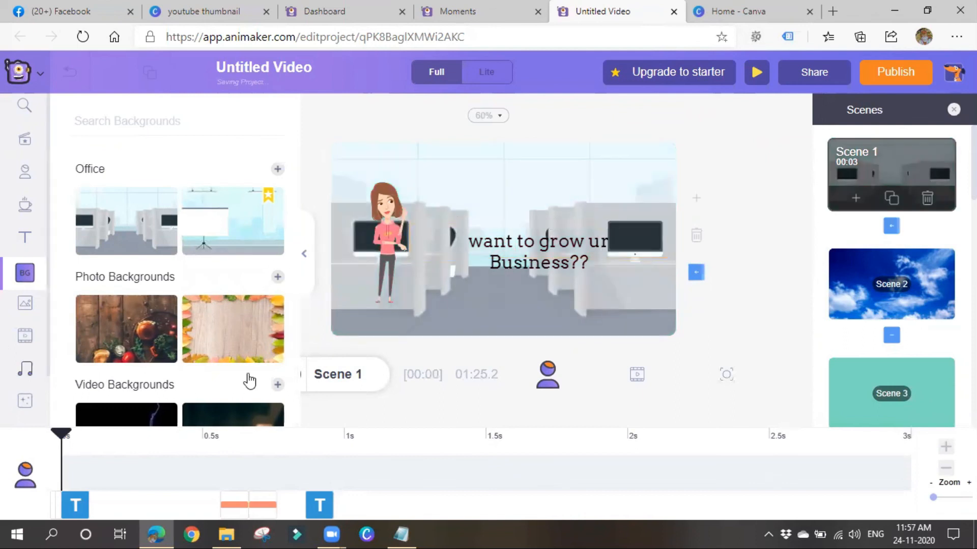
pyautogui.scroll(-1, 242, 338)
pyautogui.click(233, 292)
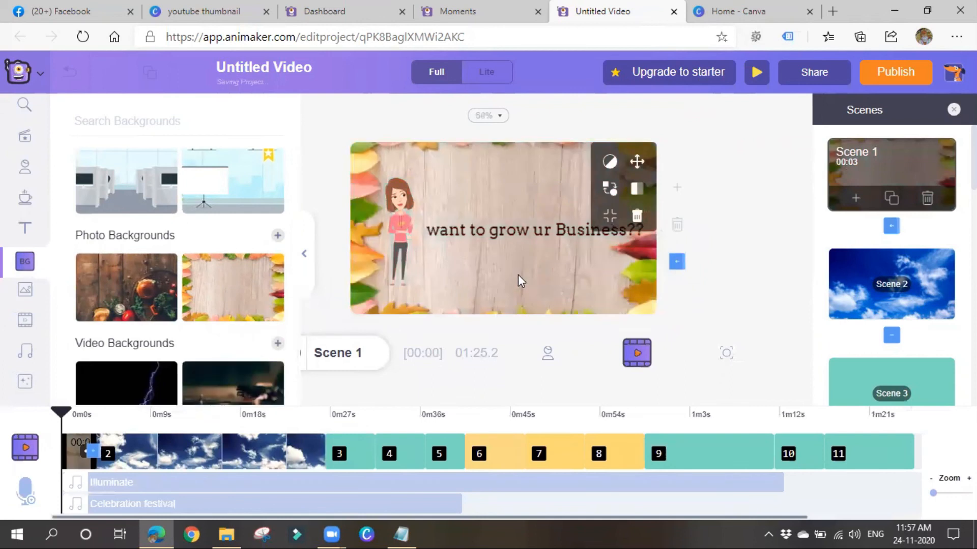
# Step: Browse the remaining background categories and the property library's office, emoji and furniture items
pyautogui.scroll(-10, 77, 356)
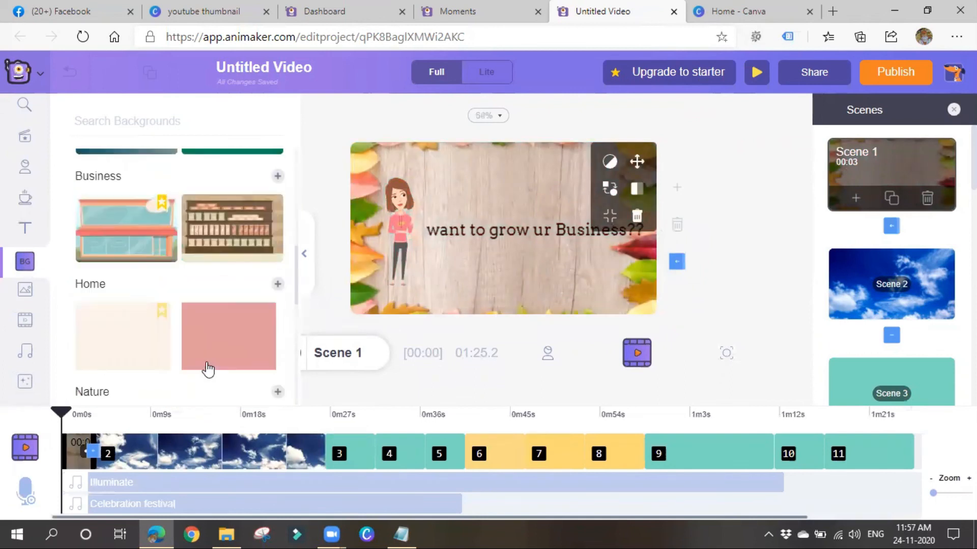
pyautogui.scroll(-5, 188, 338)
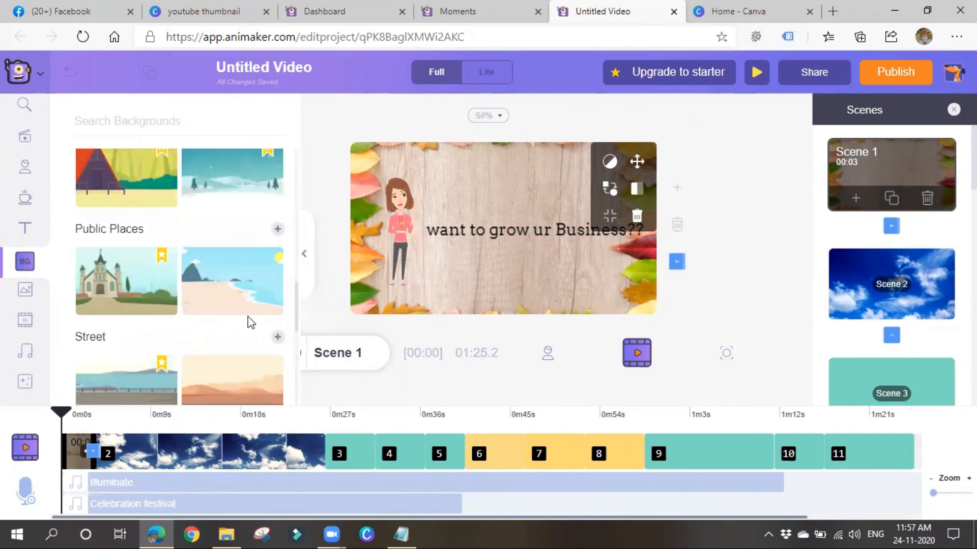
pyautogui.scroll(-5, 171, 350)
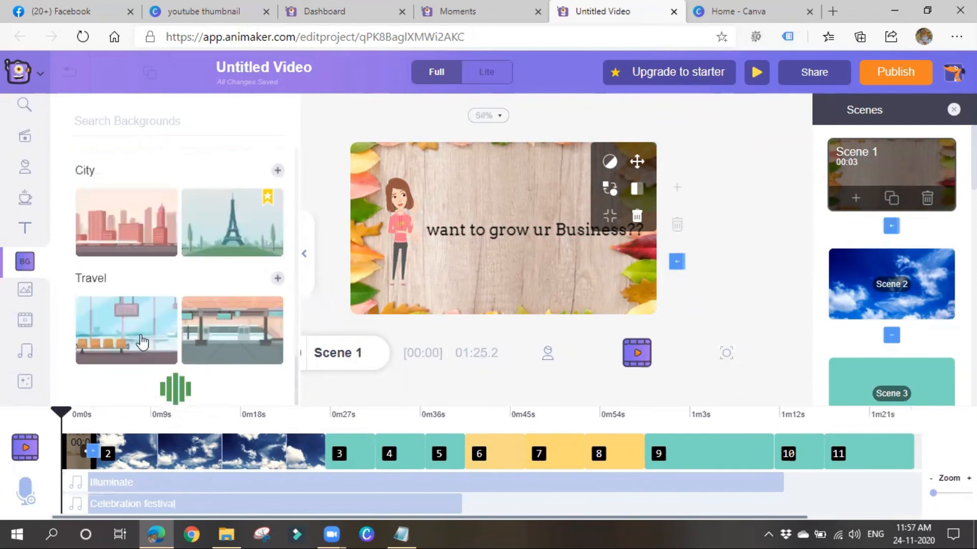
pyautogui.scroll(3, 175, 351)
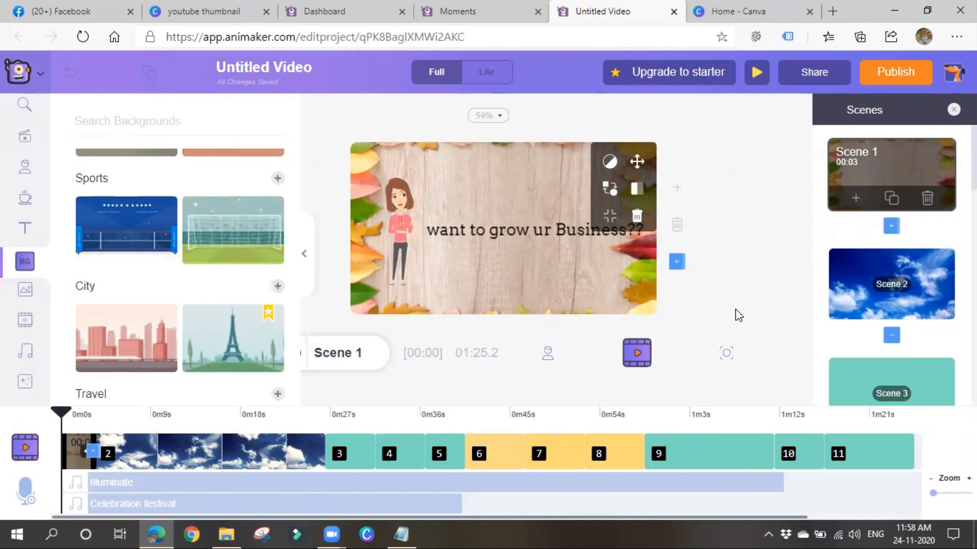
pyautogui.click(23, 198)
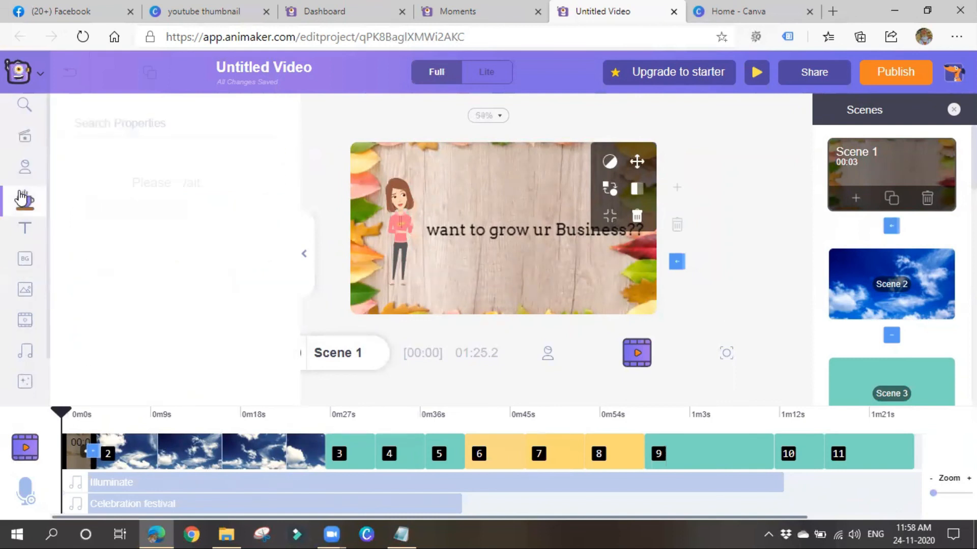
pyautogui.scroll(-2, 175, 288)
pyautogui.scroll(-1, 174, 288)
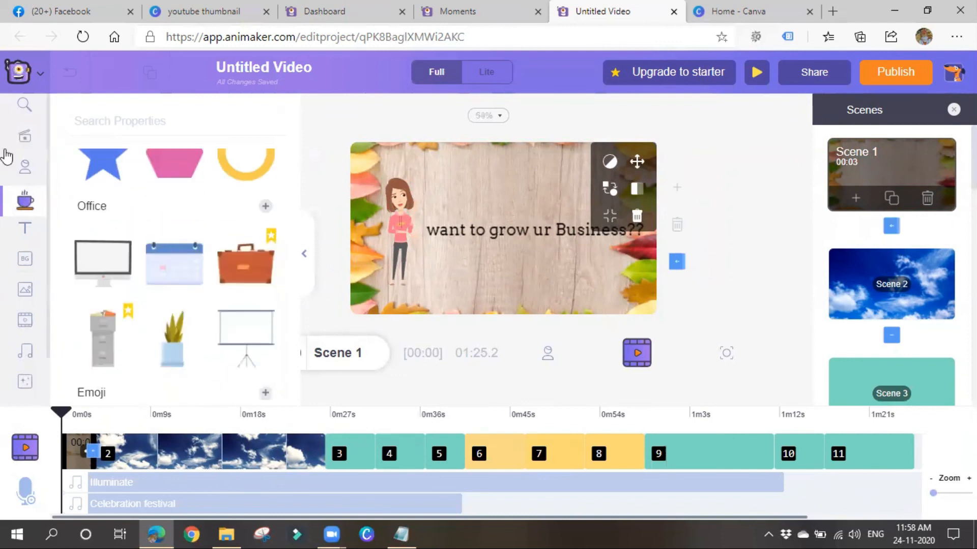
pyautogui.scroll(-2, 229, 285)
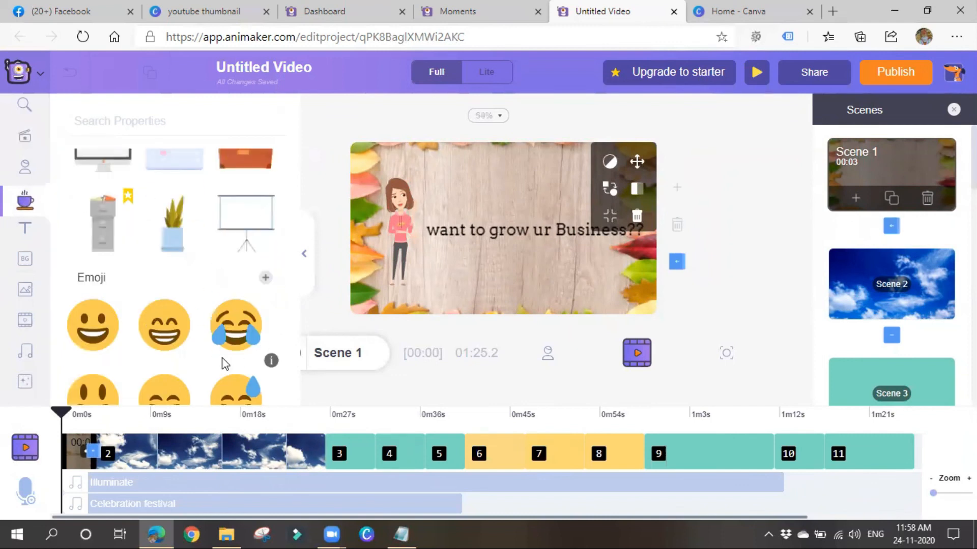
pyautogui.scroll(-6, 220, 362)
pyautogui.moveTo(137, 341)
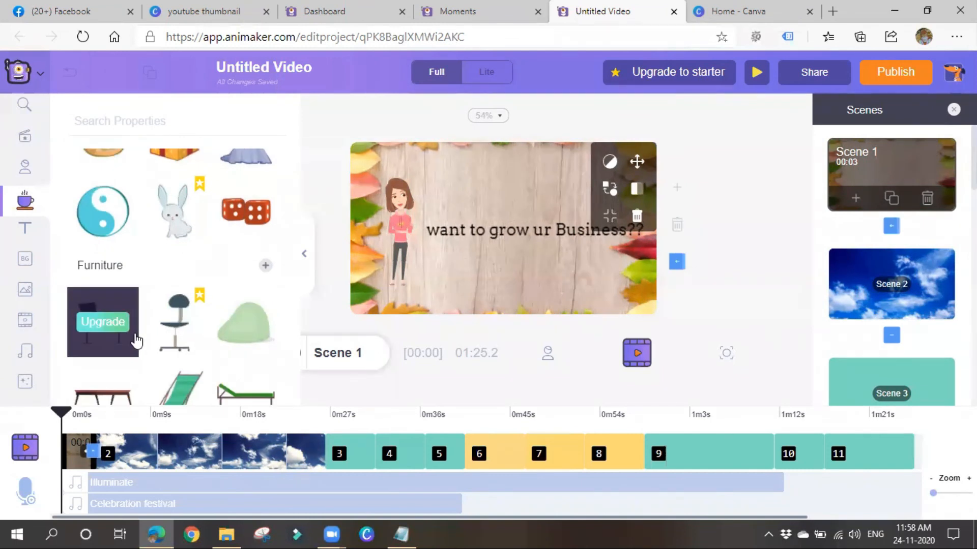
# Step: Start a new GIF project from the Animaker dashboard using the blank square template
pyautogui.click(356, 10)
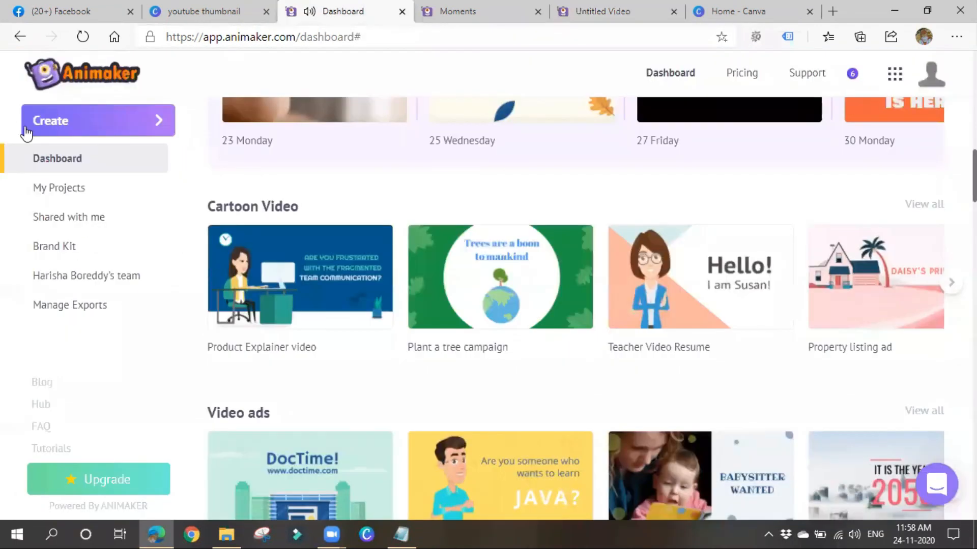
pyautogui.click(132, 130)
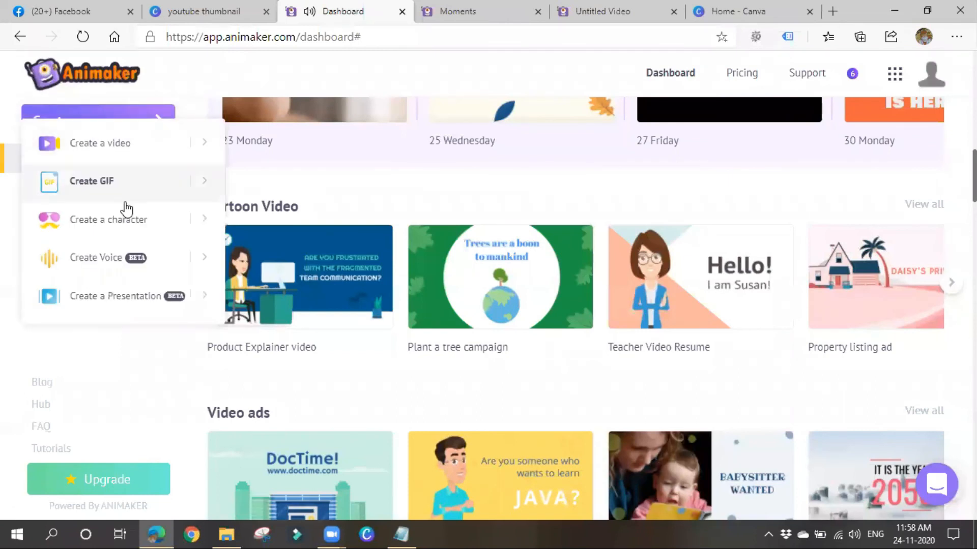
pyautogui.click(124, 186)
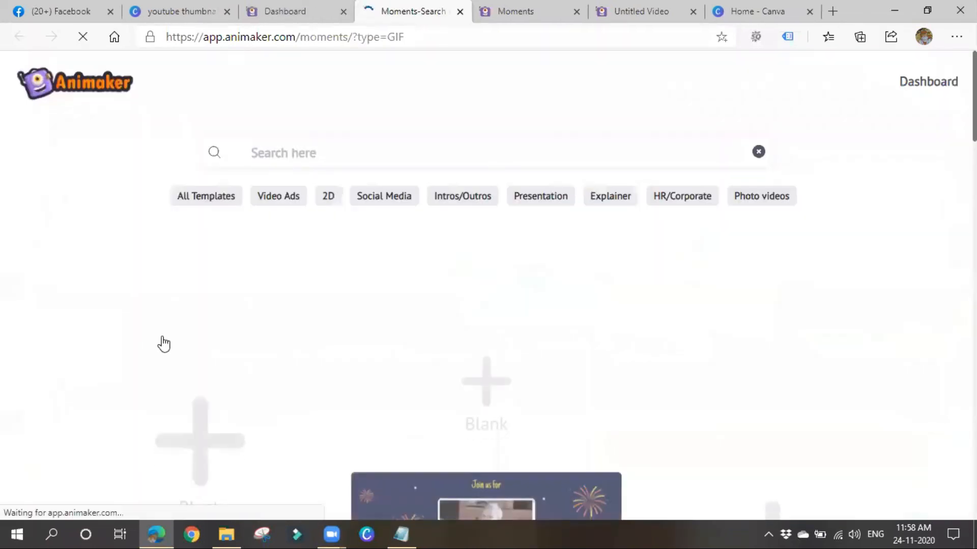
pyautogui.scroll(-4, 422, 335)
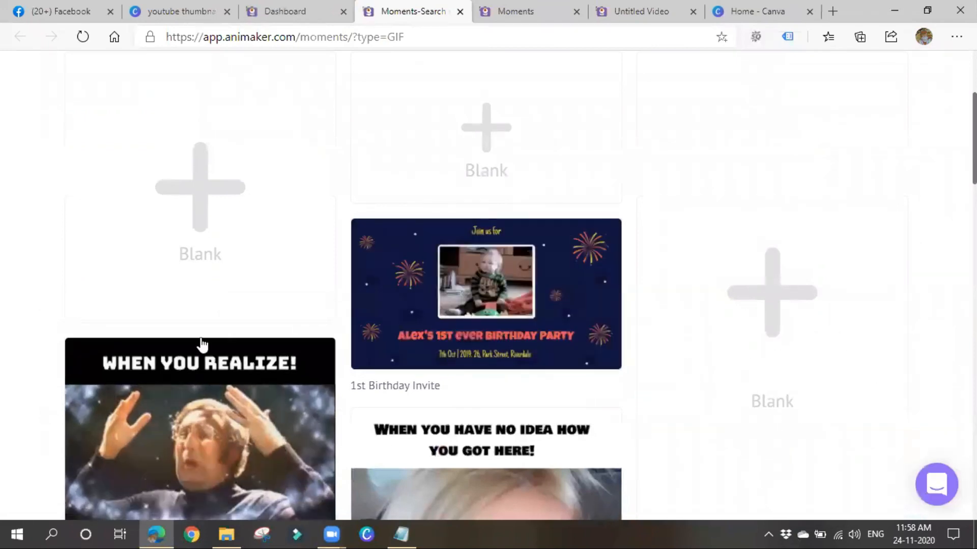
pyautogui.click(254, 143)
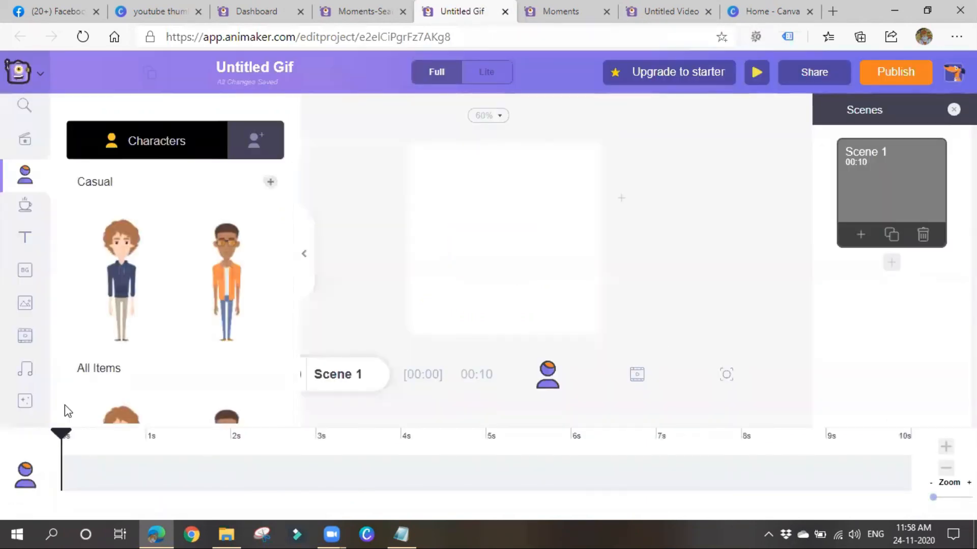
pyautogui.scroll(-2, 189, 338)
pyautogui.click(31, 276)
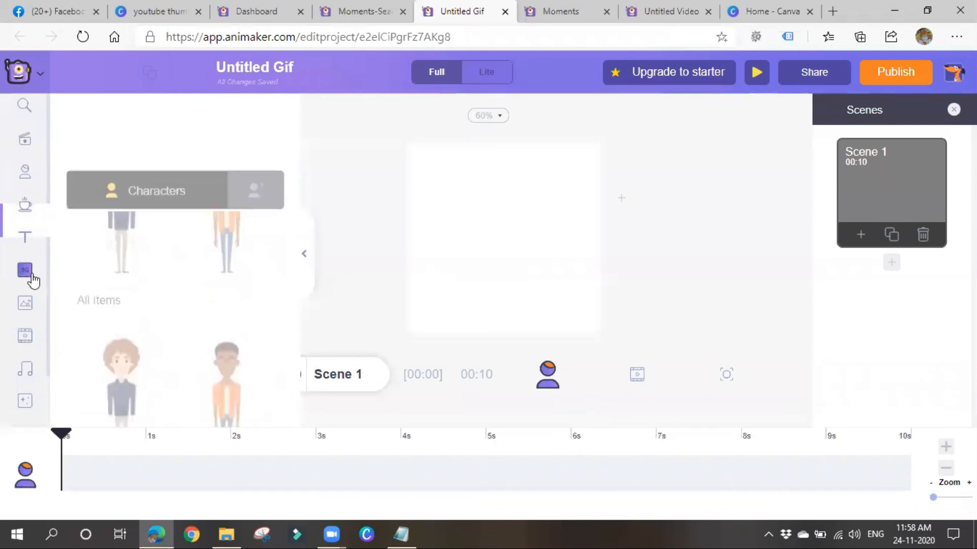
pyautogui.click(28, 397)
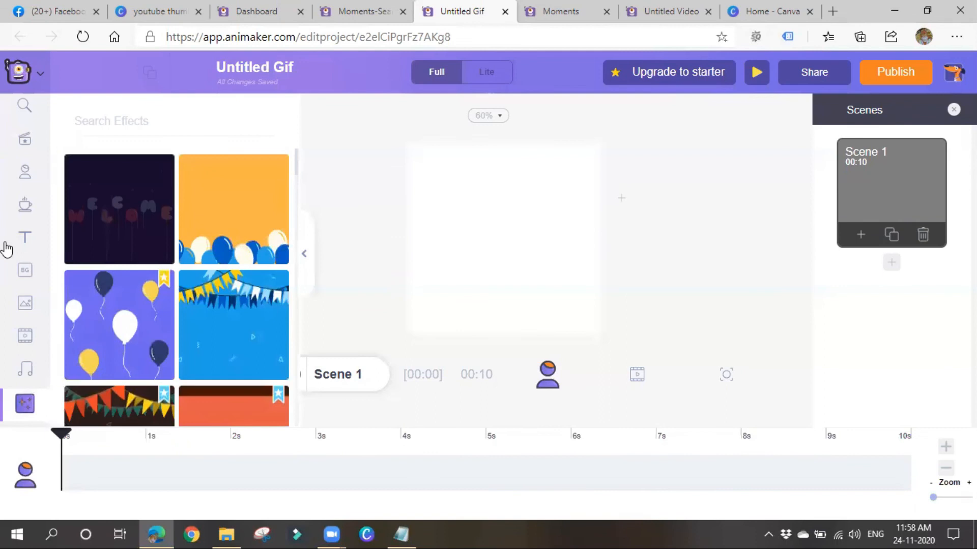
pyautogui.click(23, 175)
# Step: Add all scenes of the Footwear promo template to the blank GIF project
pyautogui.click(23, 143)
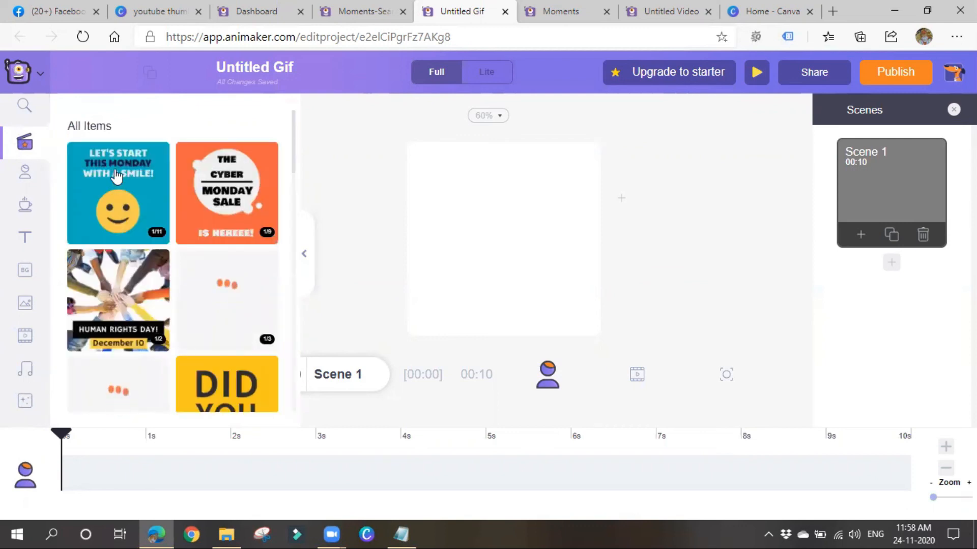
pyautogui.click(239, 294)
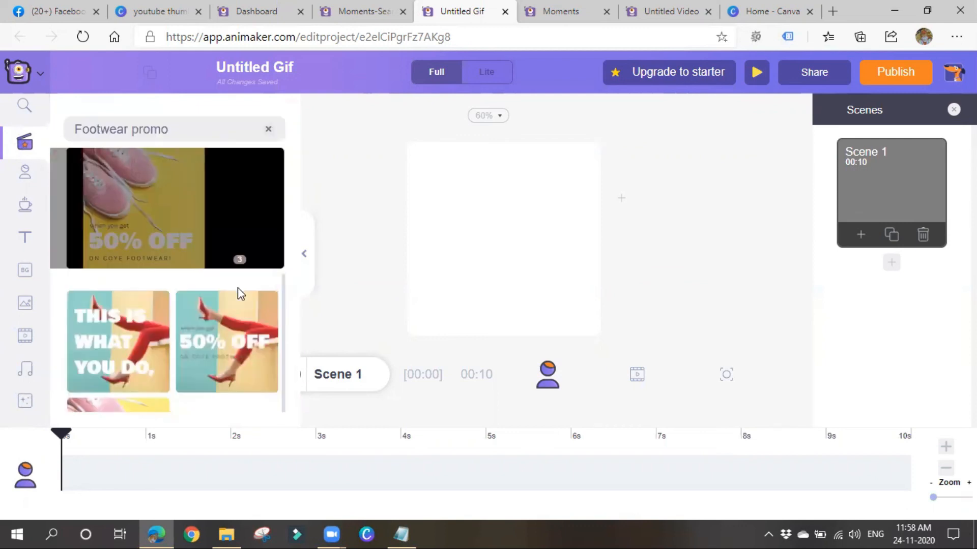
pyautogui.moveTo(216, 224)
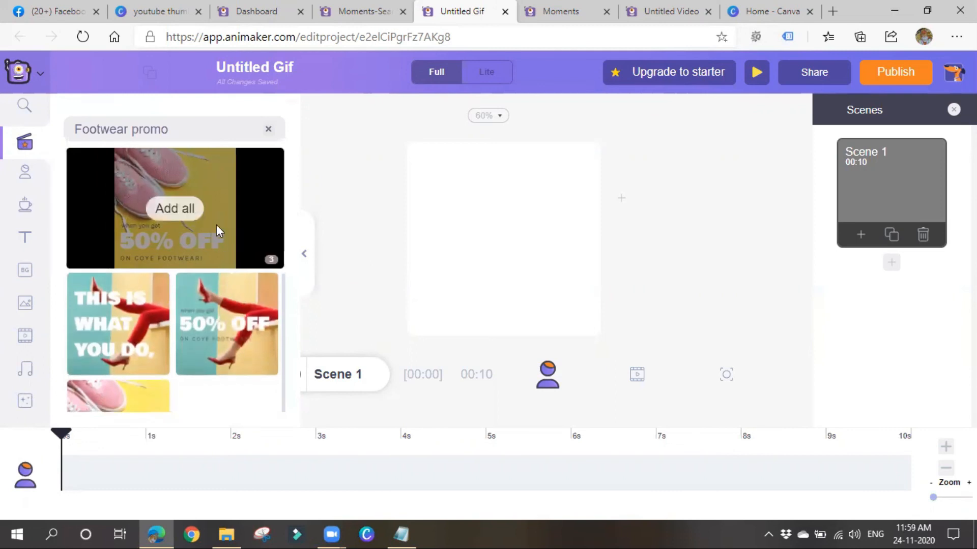
pyautogui.click(190, 219)
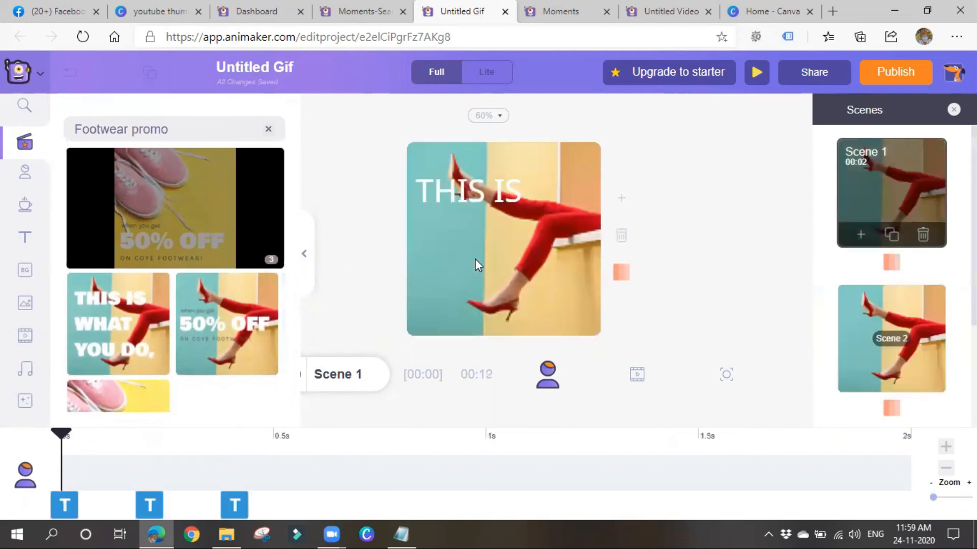
# Step: Select the "THIS IS" text in Scene 1 and view the available apps and integrations
pyautogui.click(513, 191)
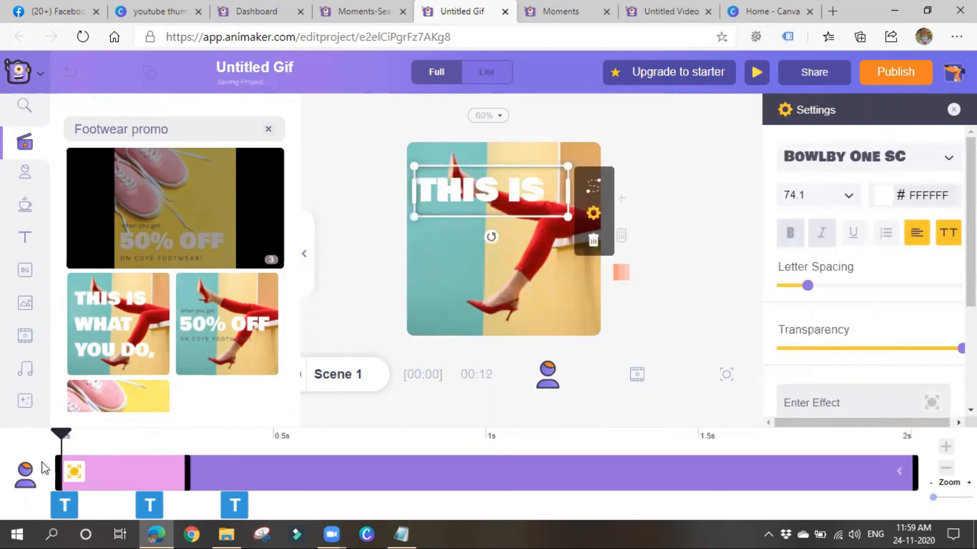
pyautogui.scroll(-2, 25, 304)
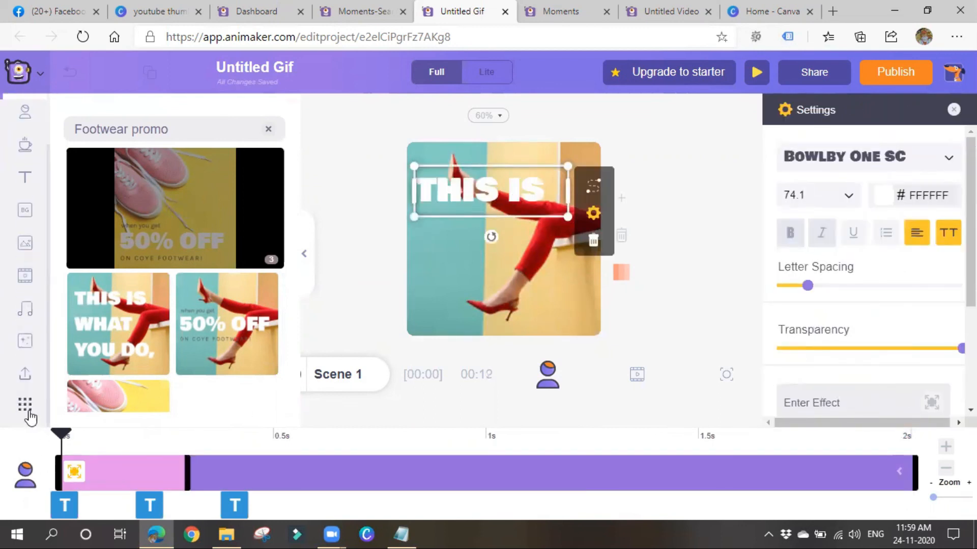
pyautogui.click(27, 407)
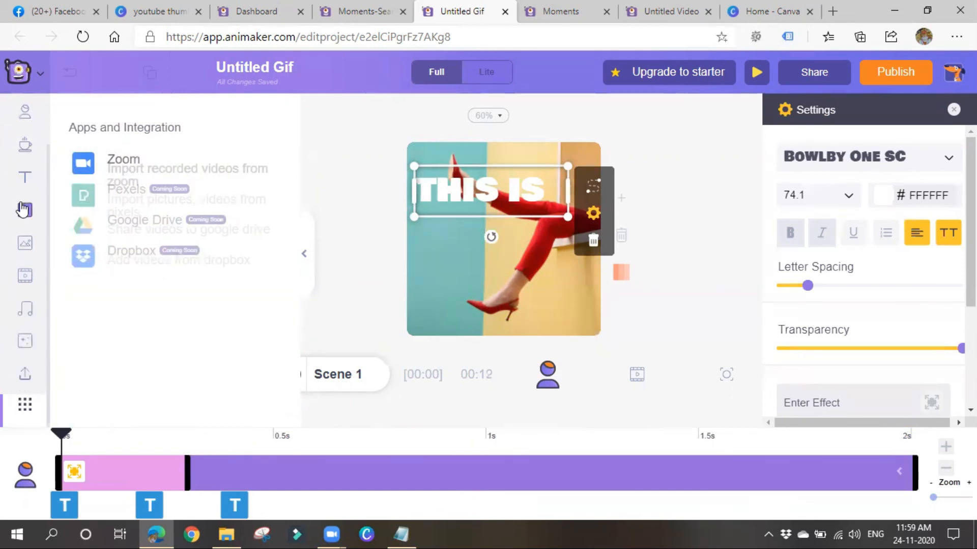
# Step: Search the whole asset library for "gifs" and clear the search
pyautogui.scroll(2, 21, 211)
pyautogui.click(23, 106)
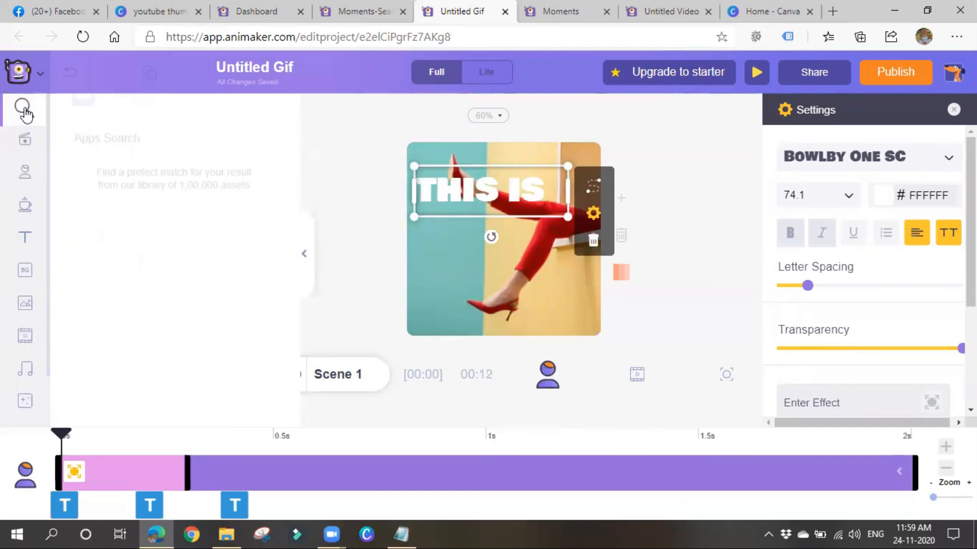
pyautogui.click(161, 124)
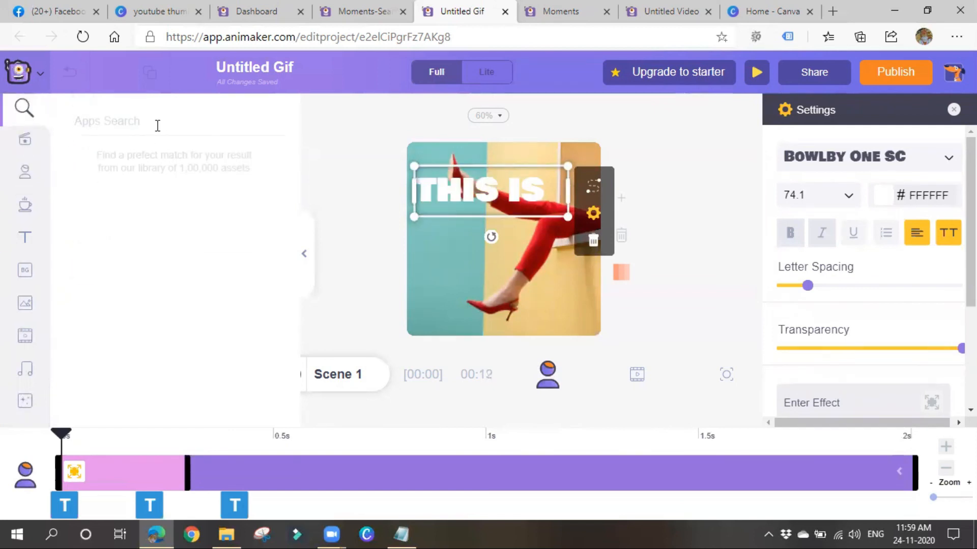
pyautogui.write('gifs')
pyautogui.press('Return')
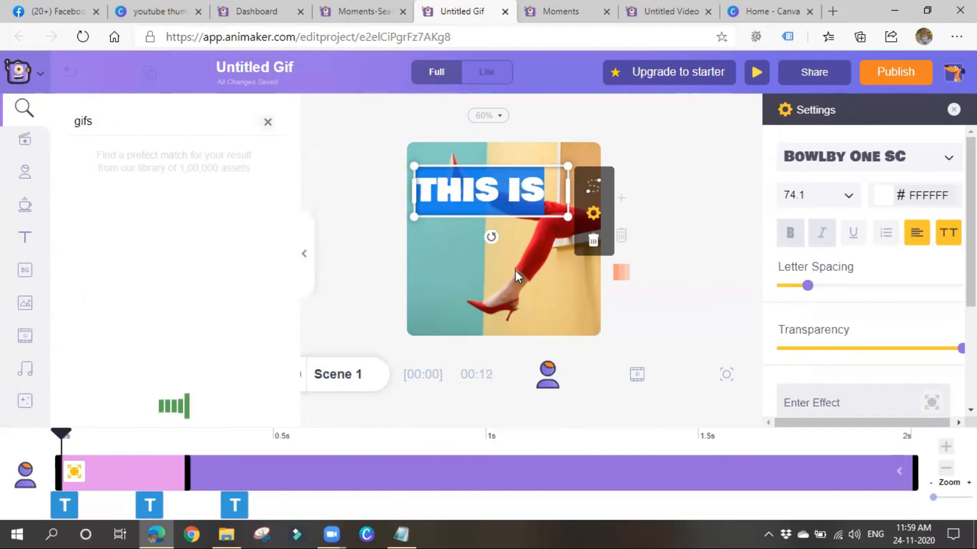
pyautogui.click(267, 122)
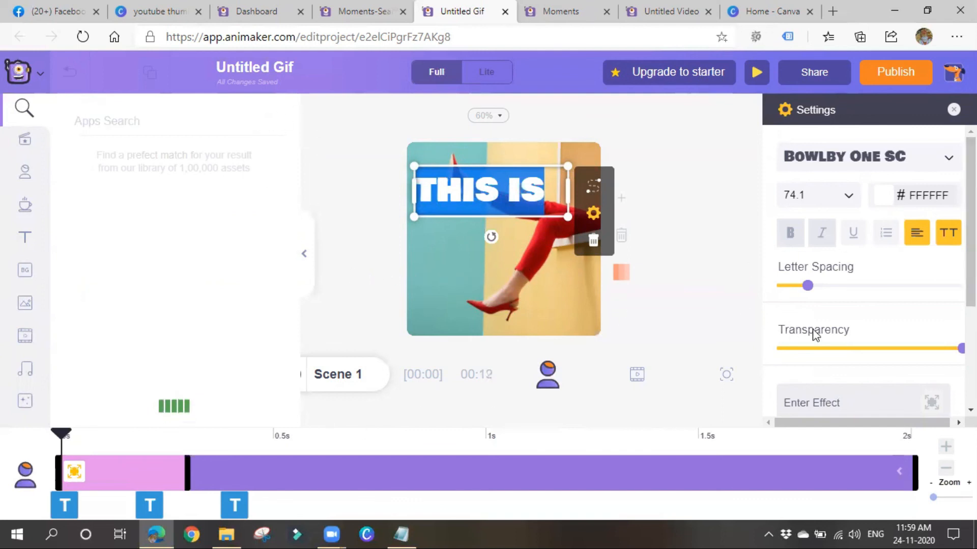
# Step: Deselect the "THIS IS" text and open Scene 3 of the GIF
pyautogui.scroll(-2, 811, 331)
pyautogui.click(656, 270)
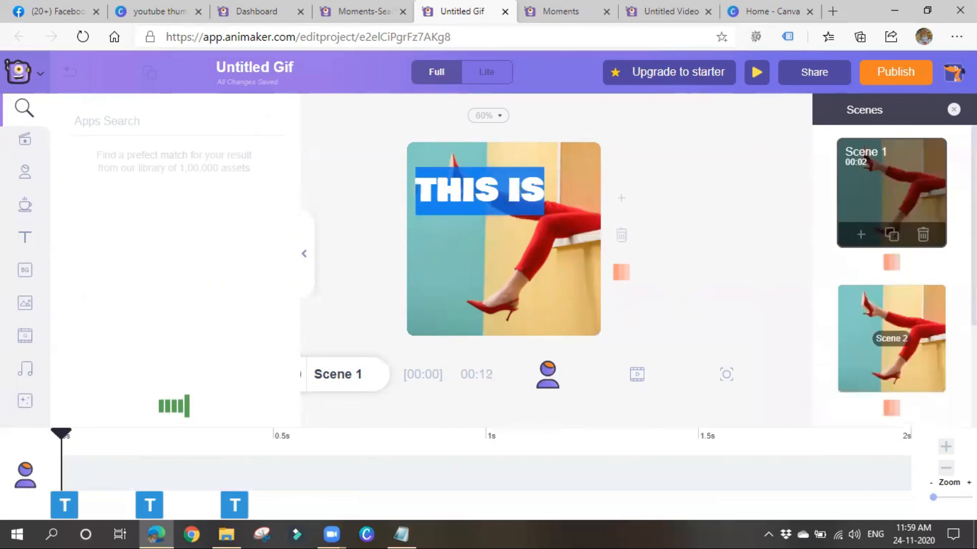
pyautogui.scroll(-3, 948, 387)
pyautogui.click(895, 360)
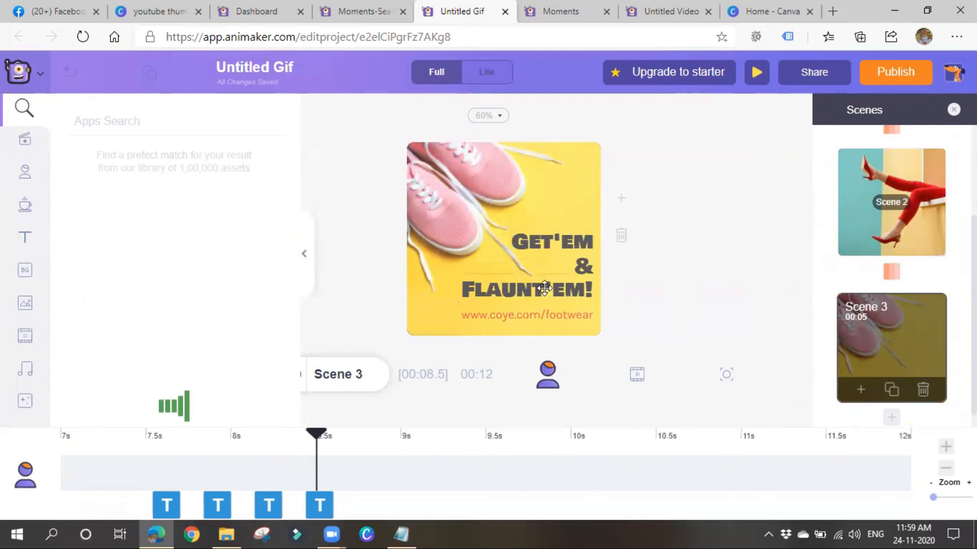
# Step: Select the "FLAUNT'EM!" text in Scene 3 of the footwear GIF, and the title text in the birthday party GIF
pyautogui.click(544, 274)
pyautogui.click(529, 229)
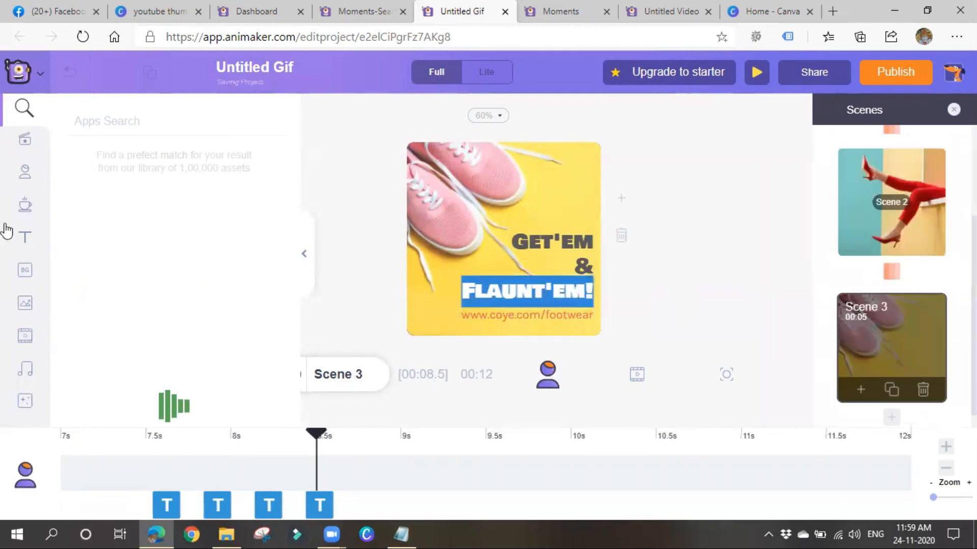
pyautogui.click(364, 11)
pyautogui.click(503, 300)
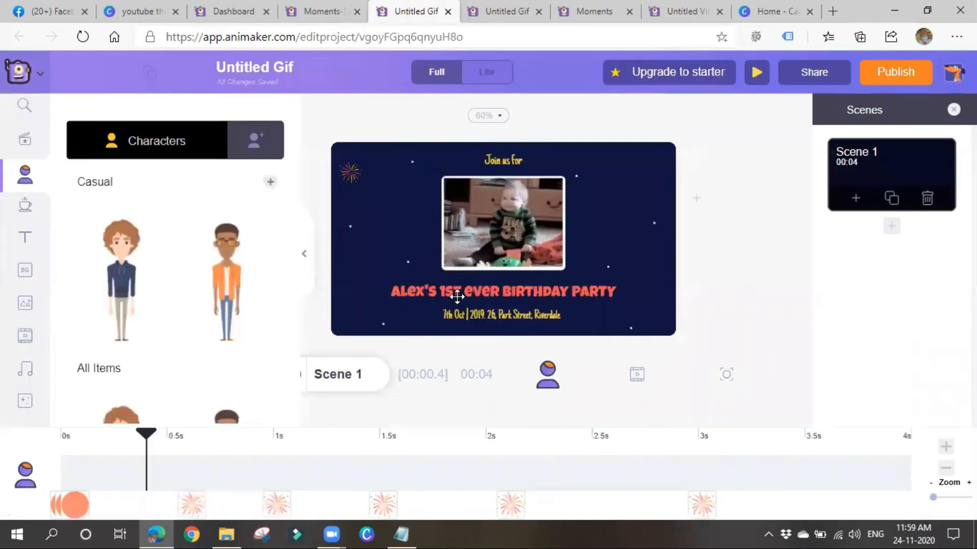
pyautogui.click(458, 290)
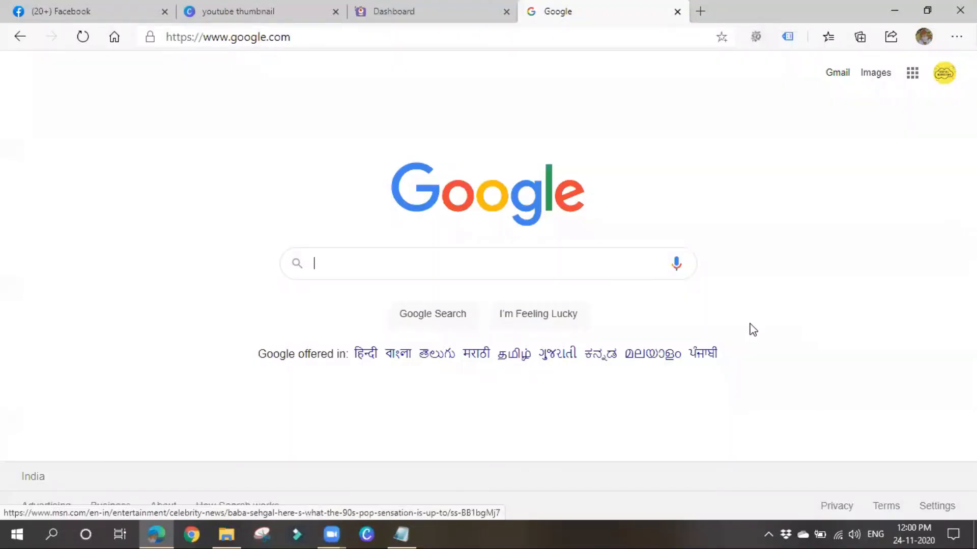
# Step: Search Google for "giffy", switch to the results for "giphy", and open the GIPHY website
pyautogui.write('giffs')
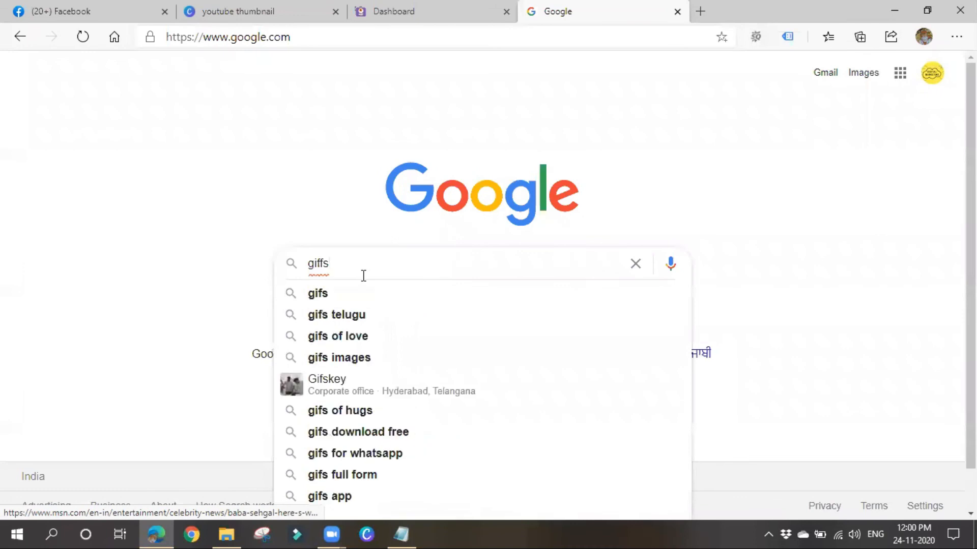
pyautogui.press('BackSpace')
pyautogui.write('y')
pyautogui.press('Return')
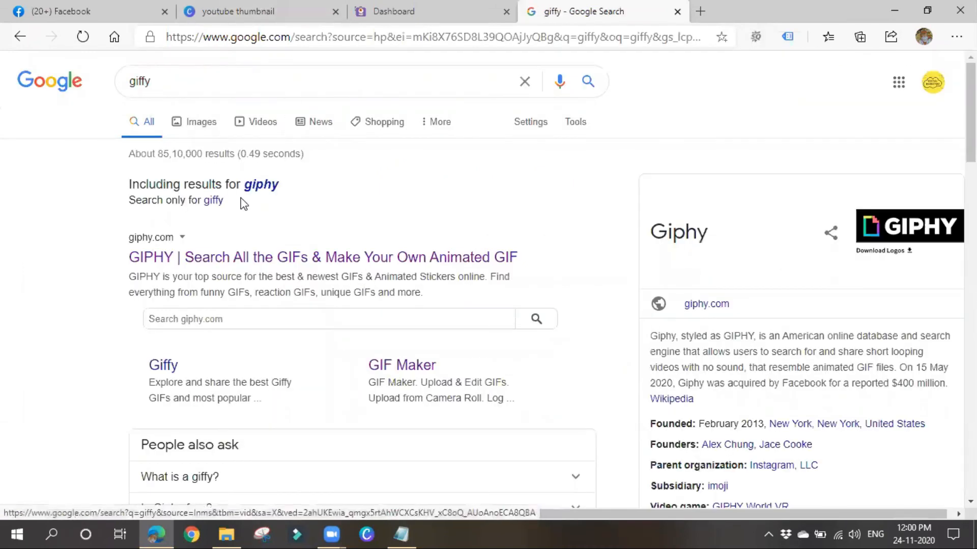
pyautogui.click(252, 193)
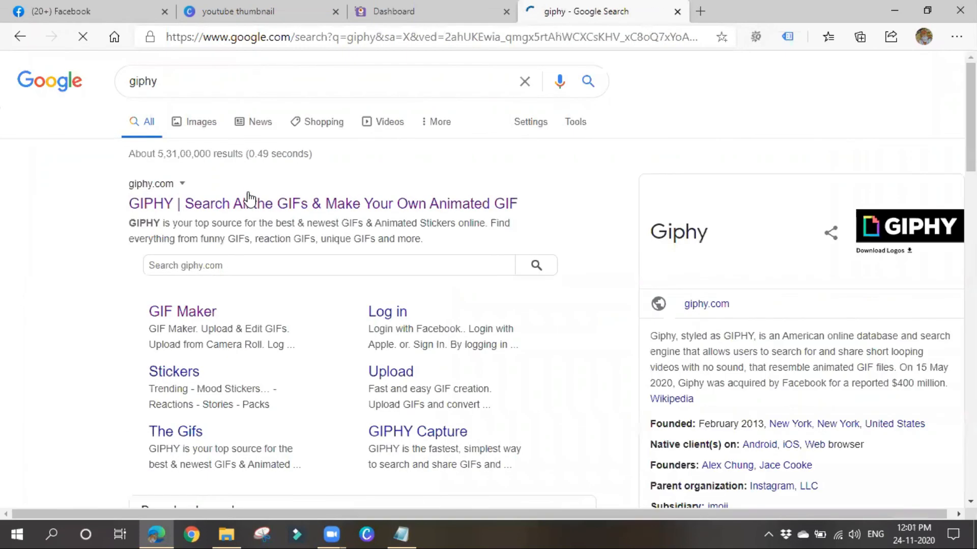
pyautogui.click(268, 206)
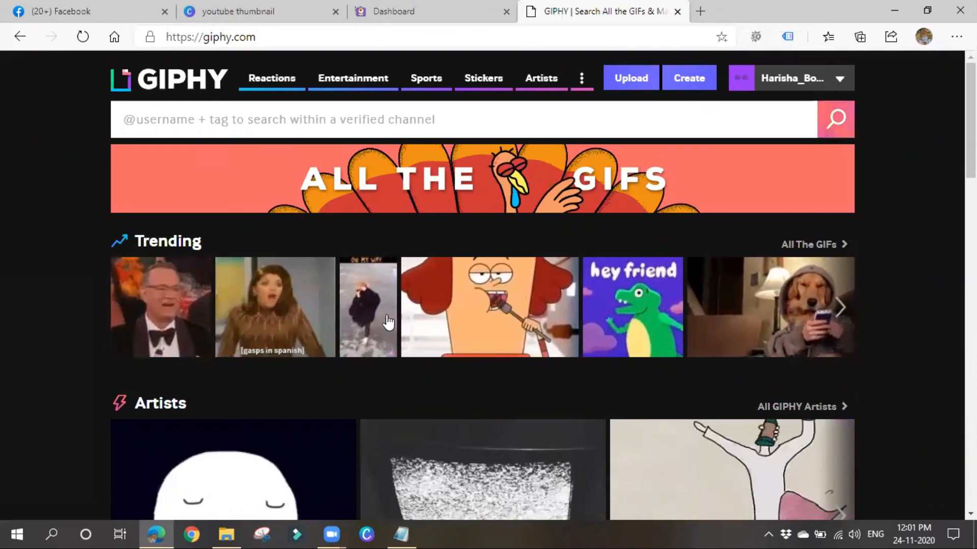
pyautogui.scroll(-5, 458, 367)
pyautogui.scroll(5, 458, 365)
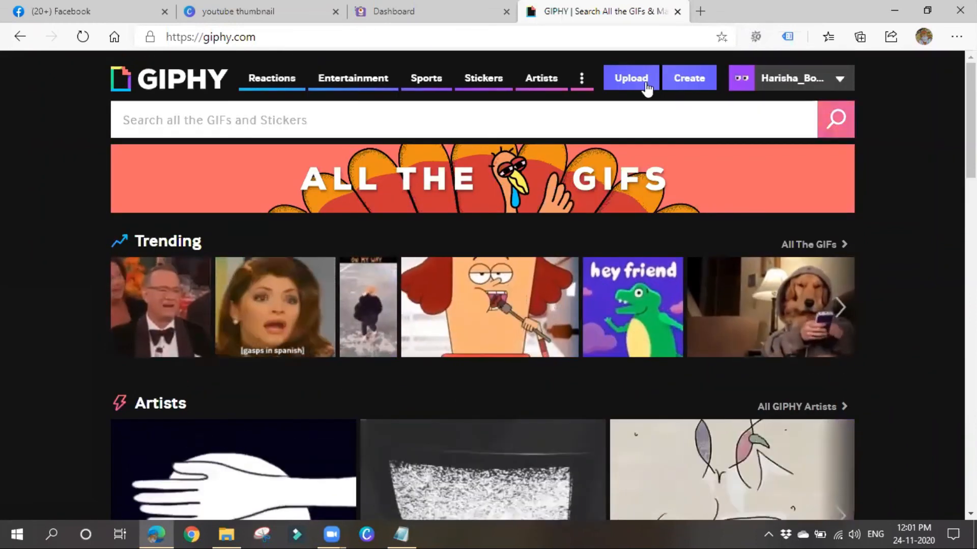
# Step: Start a new GIF in GIPHY Create from the image Bike.jpg
pyautogui.click(678, 81)
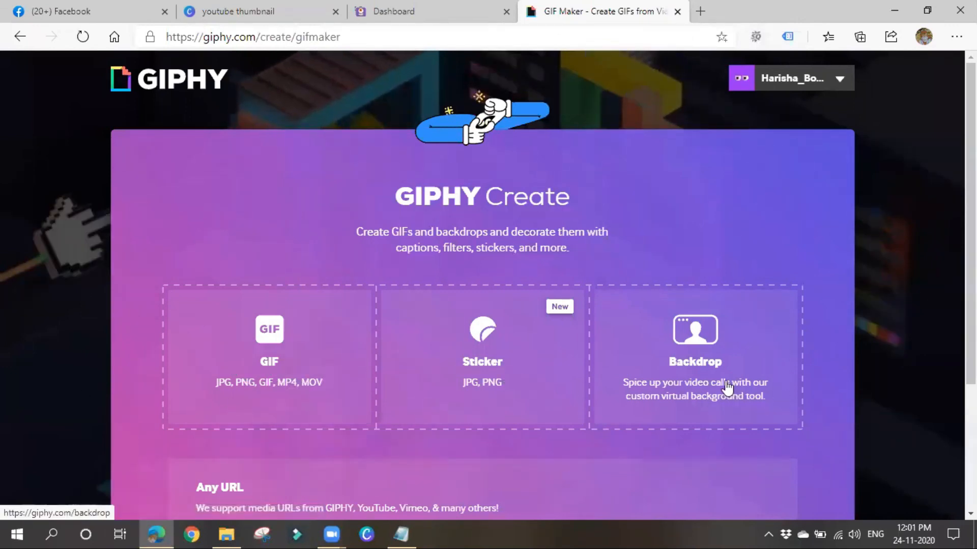
pyautogui.scroll(-3, 727, 388)
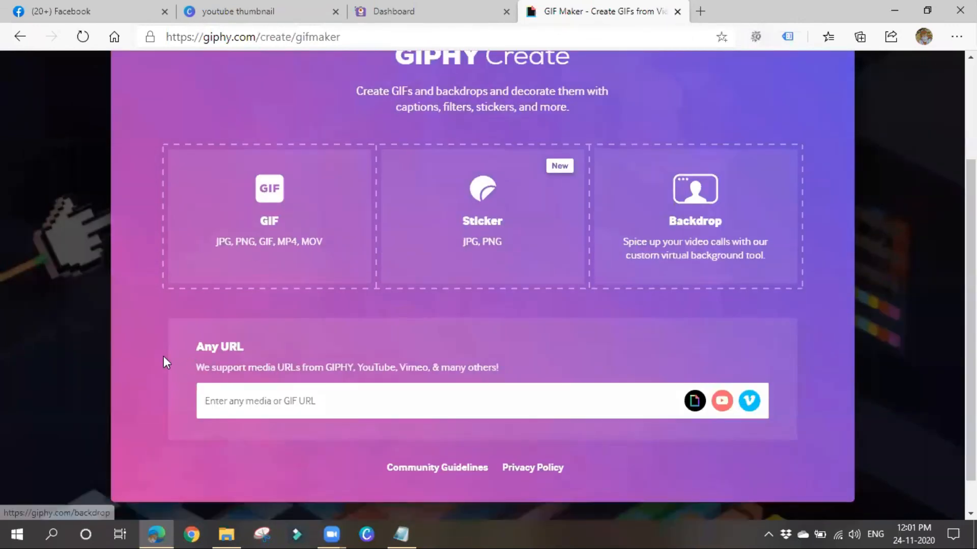
pyautogui.click(283, 213)
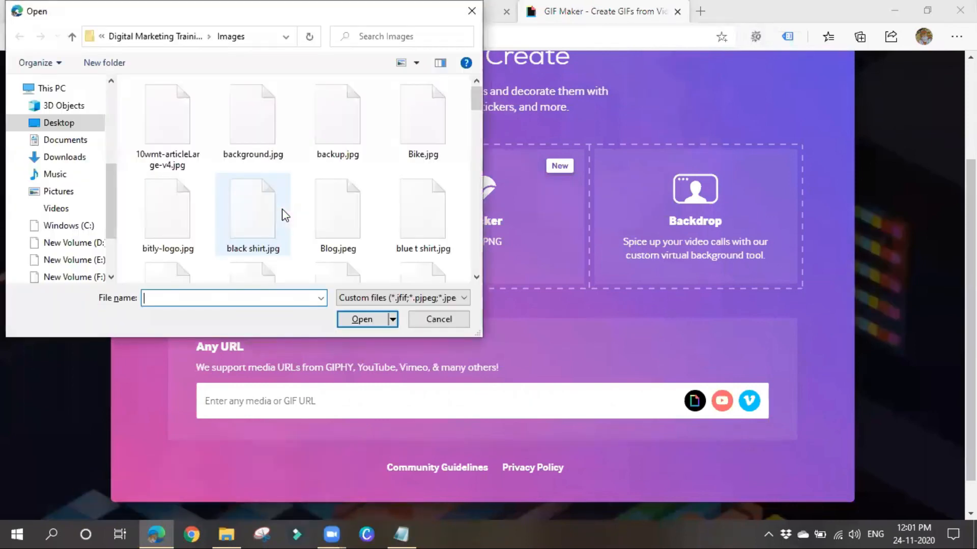
pyautogui.click(418, 130)
pyautogui.click(362, 319)
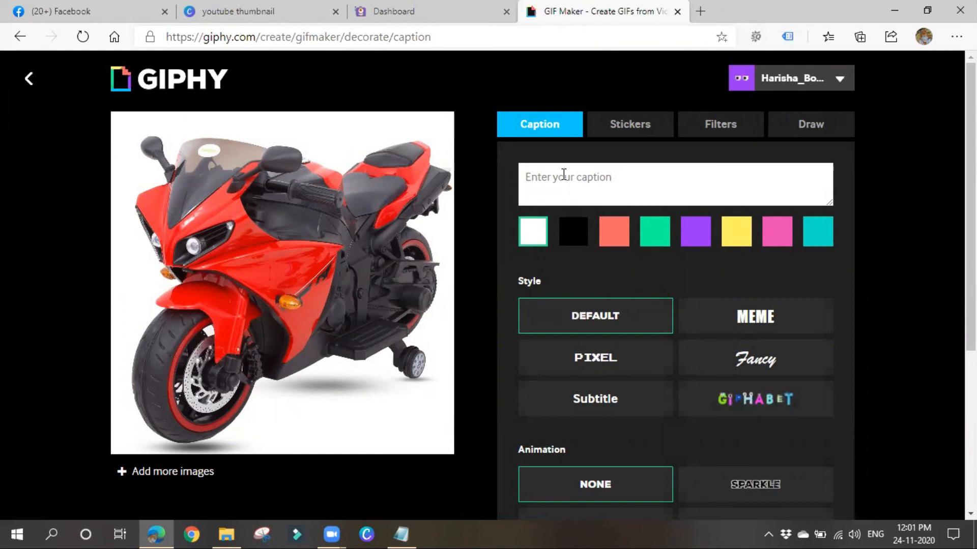
# Step: Add the caption "bike" in the Giphabet style and place it beneath the motorcycle, between its front wheel and rear stabilizer
pyautogui.write('bike')
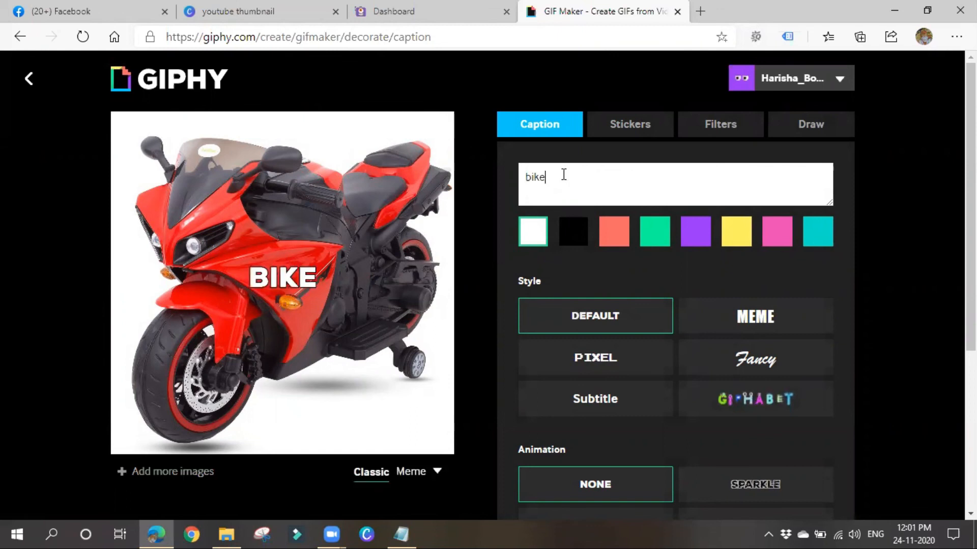
pyautogui.click(588, 358)
pyautogui.moveTo(307, 283); pyautogui.dragTo(352, 391)
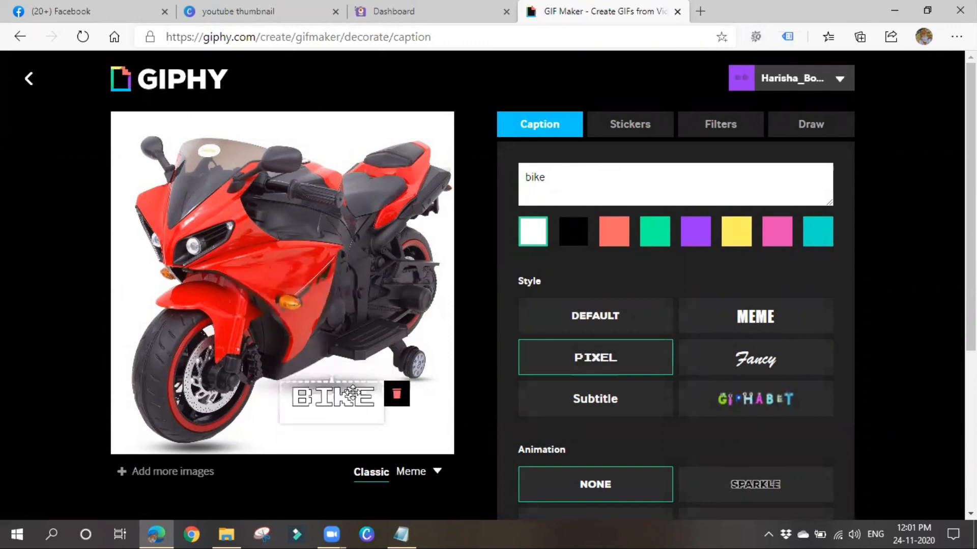
pyautogui.click(815, 402)
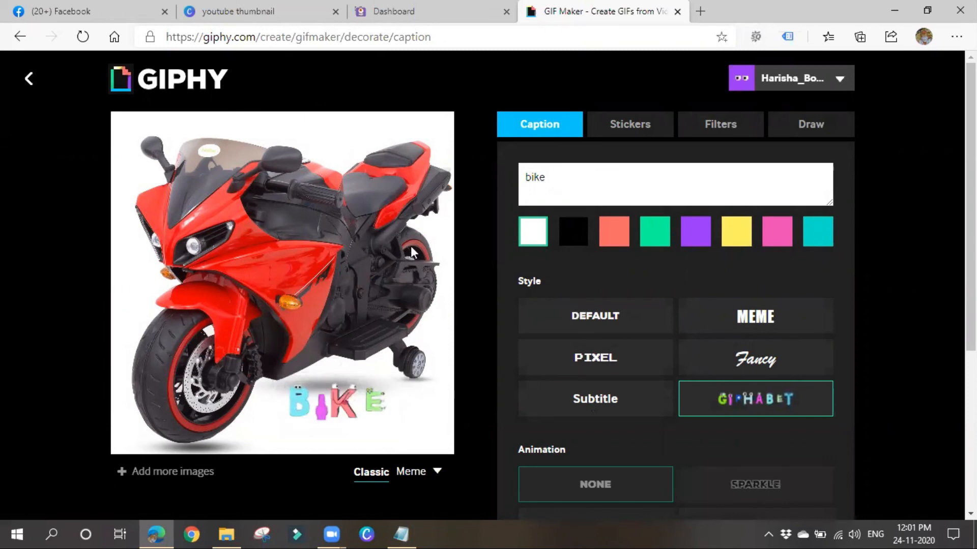
pyautogui.scroll(-5, 677, 407)
pyautogui.scroll(2, 727, 427)
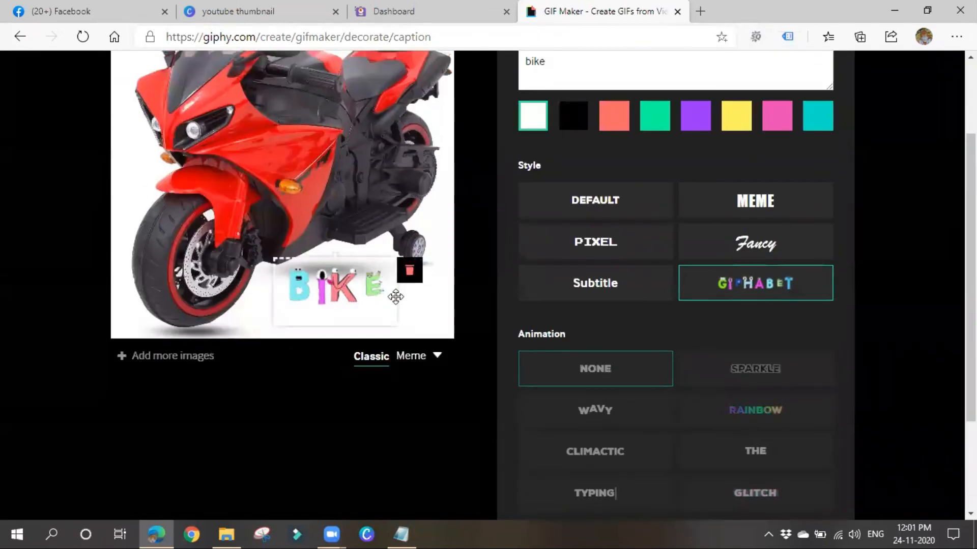
pyautogui.scroll(2, 630, 425)
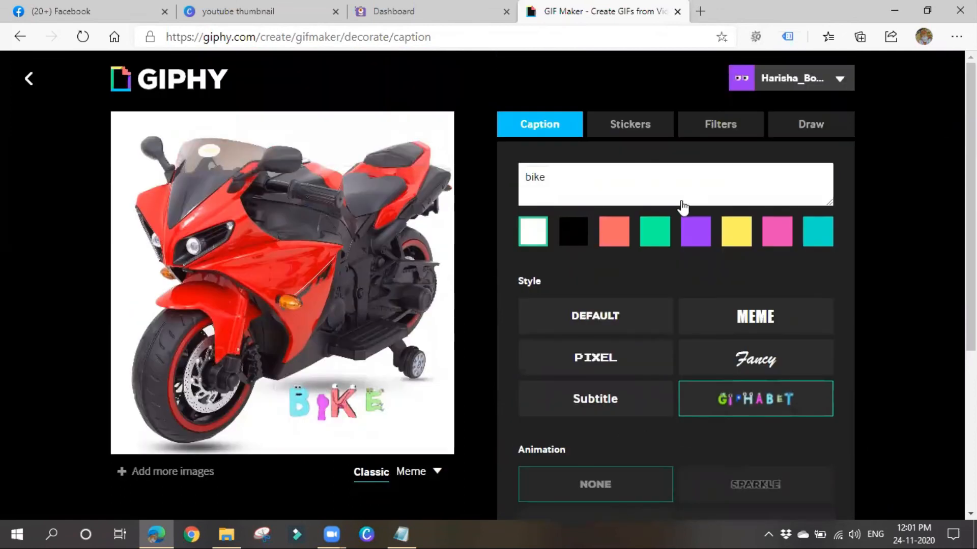
pyautogui.scroll(-5, 671, 331)
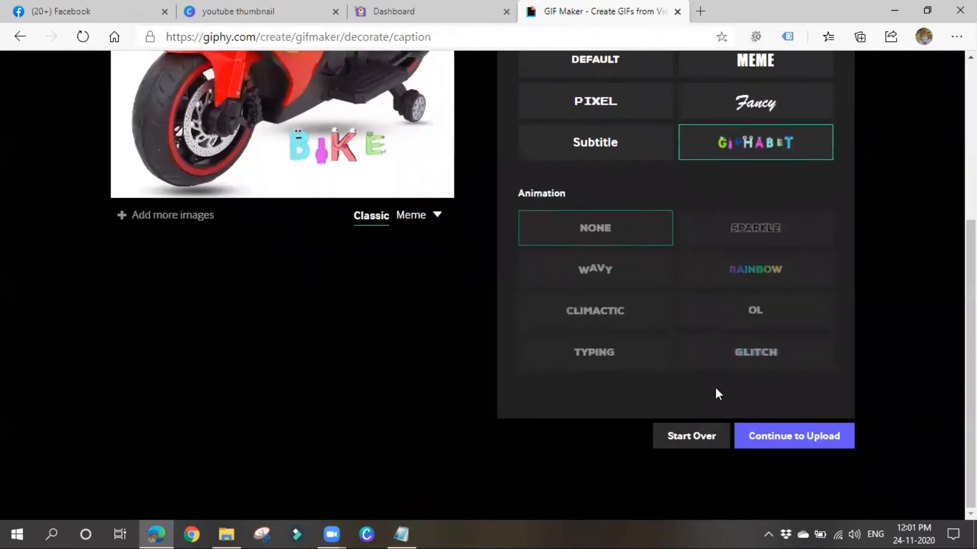
pyautogui.scroll(5, 715, 366)
# Step: Try a trending sticker on the motorcycle image and move it off the canvas
pyautogui.click(671, 130)
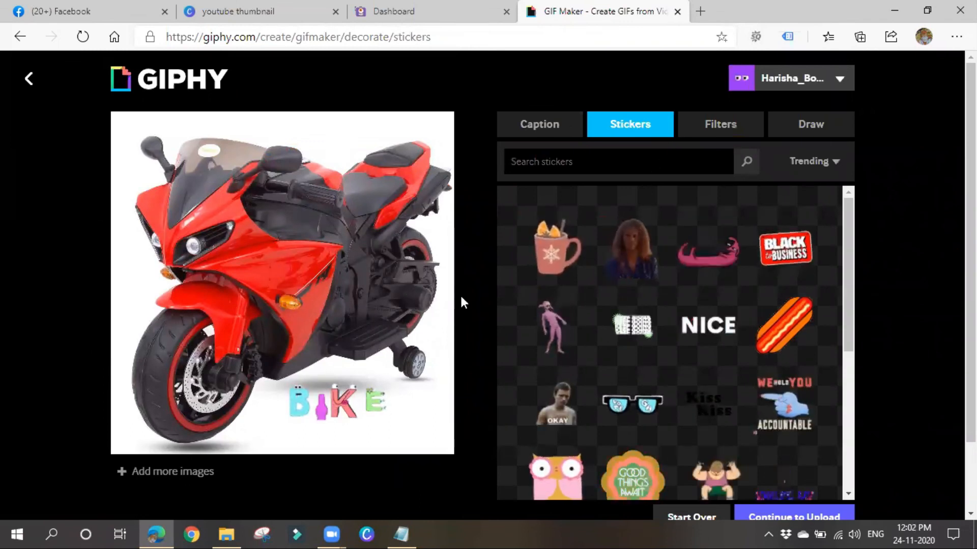
pyautogui.click(633, 326)
pyautogui.moveTo(285, 293); pyautogui.dragTo(132, 249)
pyautogui.moveTo(55, 275); pyautogui.dragTo(3, 278)
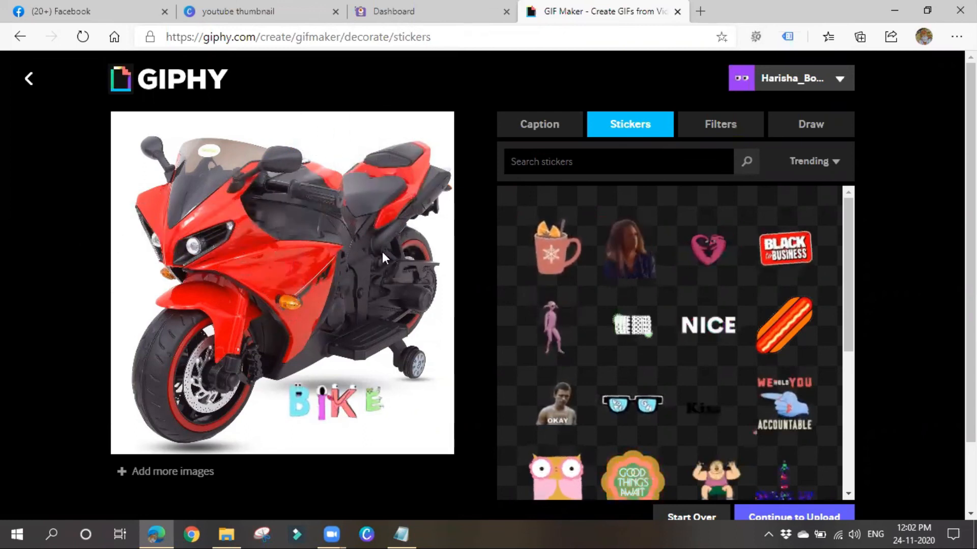
# Step: Browse the trending stickers available for decorating the GIF
pyautogui.scroll(-2, 718, 412)
pyautogui.scroll(-3, 718, 412)
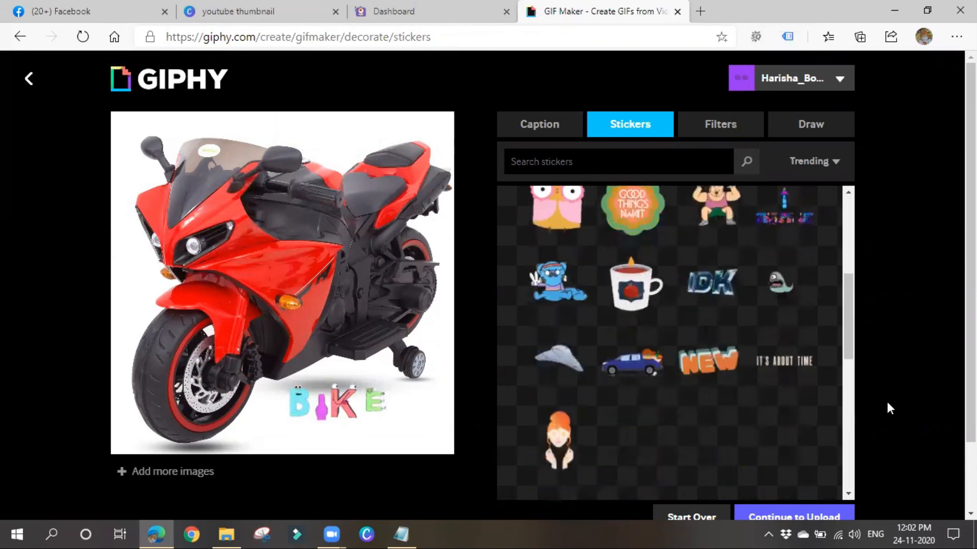
pyautogui.scroll(-2, 887, 405)
pyautogui.scroll(-2, 656, 406)
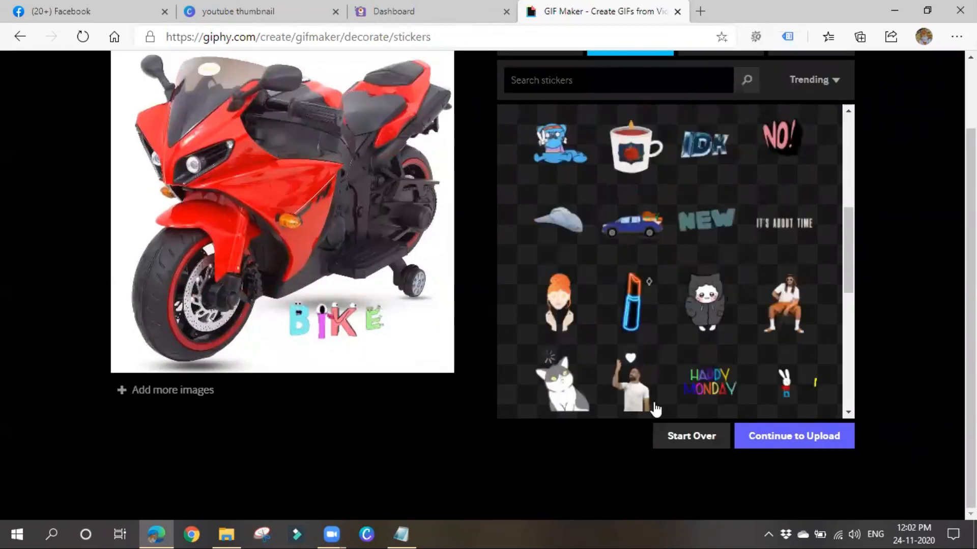
pyautogui.scroll(-3, 634, 409)
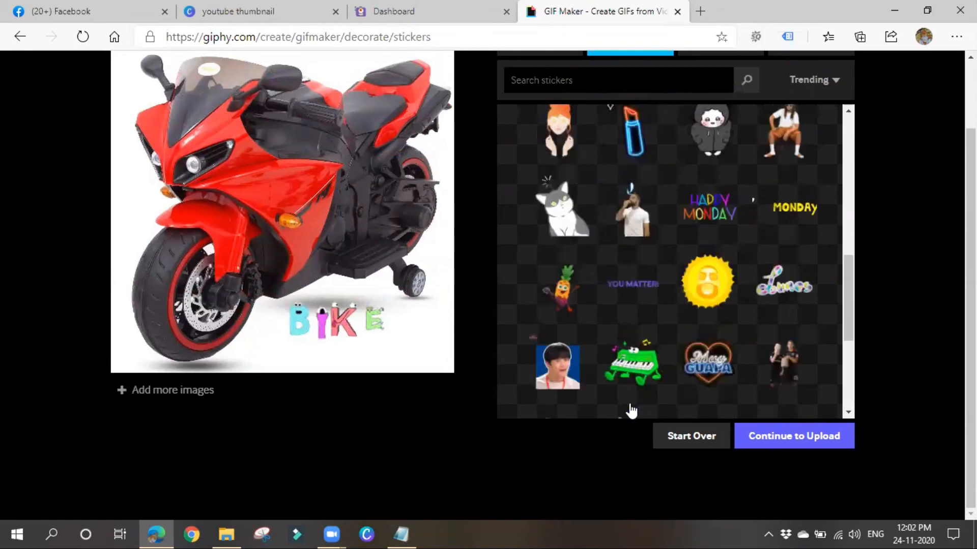
pyautogui.scroll(10, 684, 356)
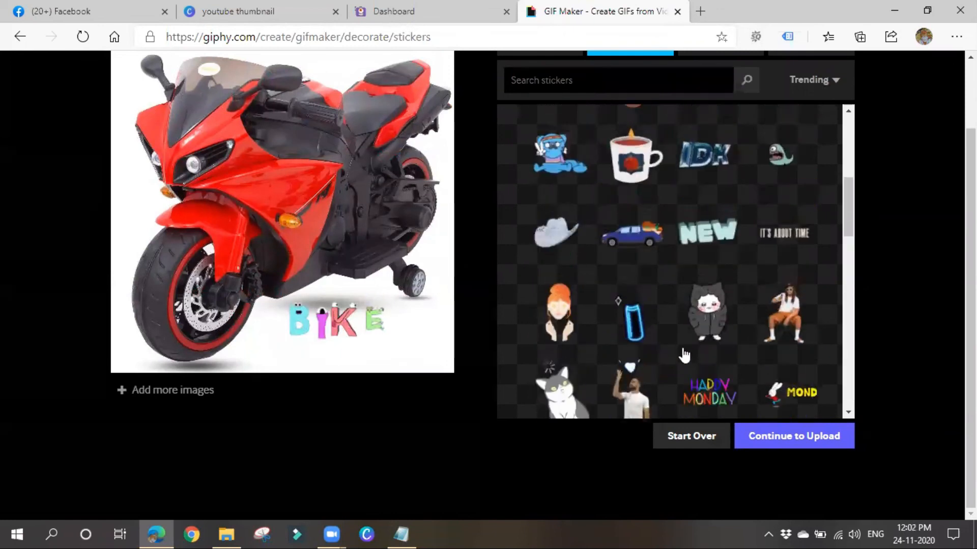
pyautogui.scroll(2, 720, 158)
# Step: Try the Spooky, Lightning and Bad TV filters on the motorcycle image and apply the Cross-Process filter
pyautogui.click(718, 127)
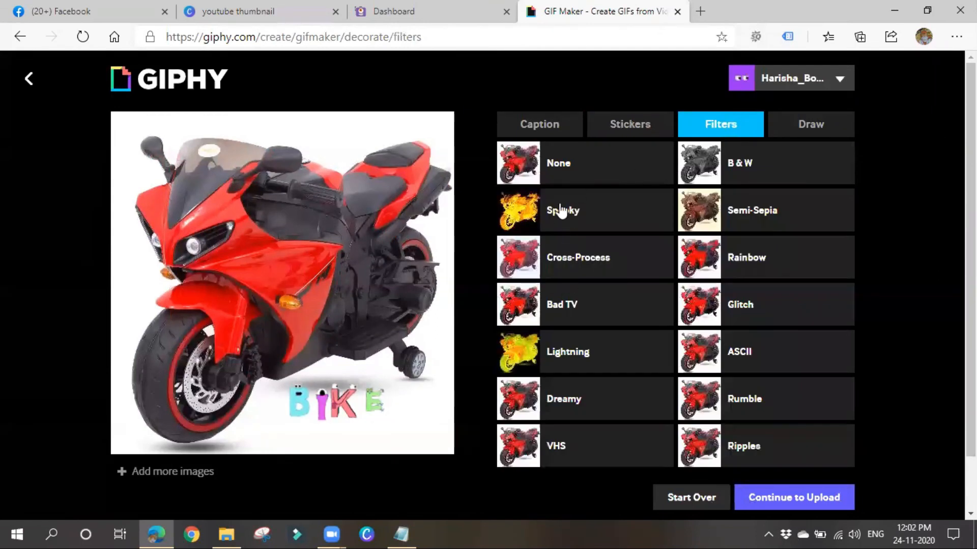
pyautogui.click(561, 210)
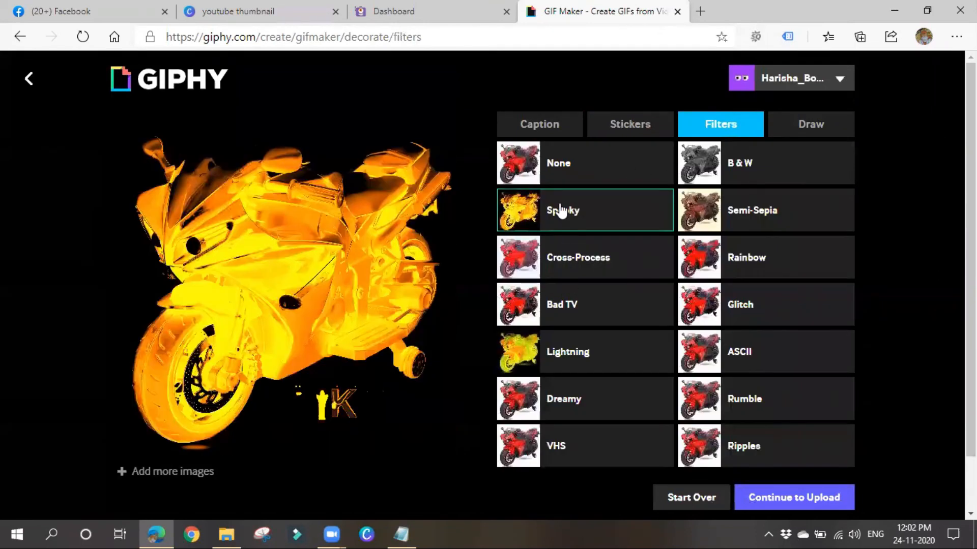
pyautogui.click(595, 165)
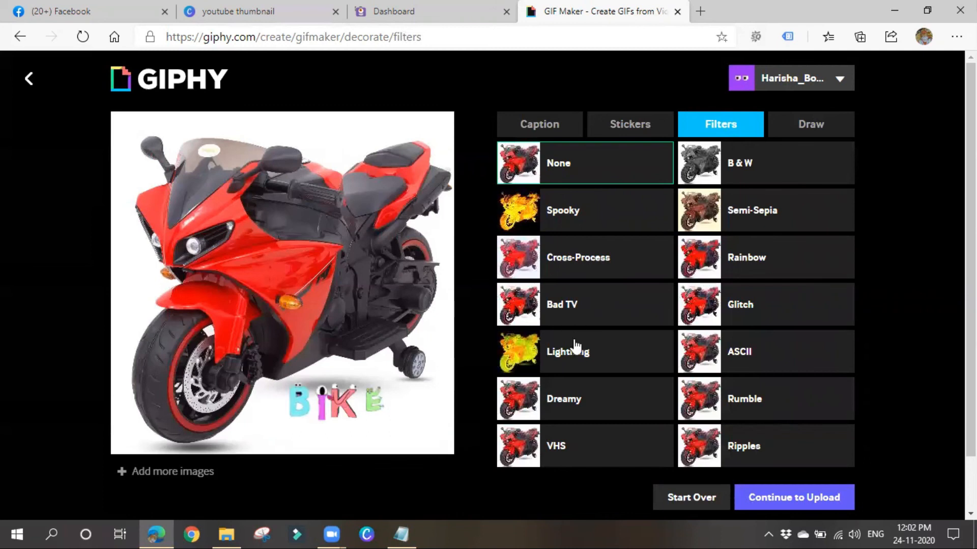
pyautogui.click(576, 347)
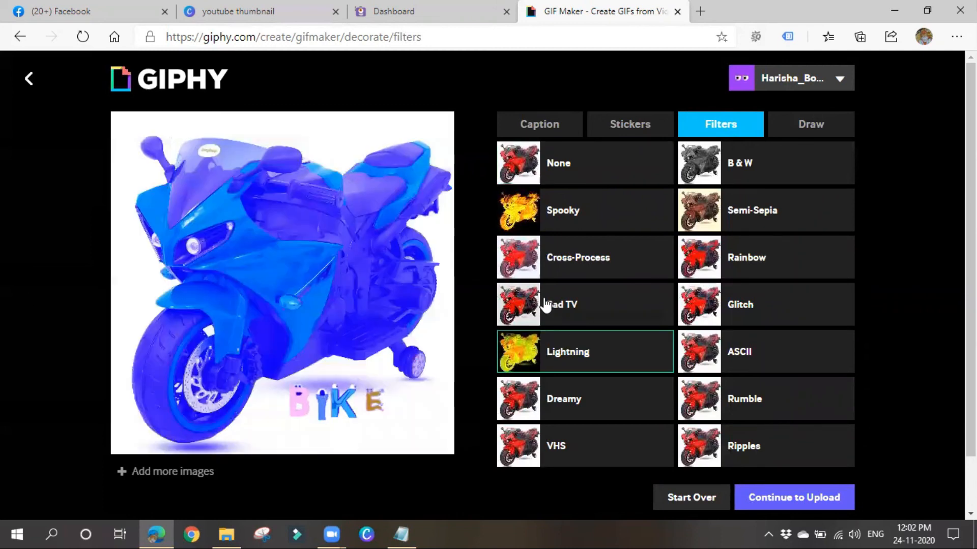
pyautogui.click(545, 304)
pyautogui.click(545, 244)
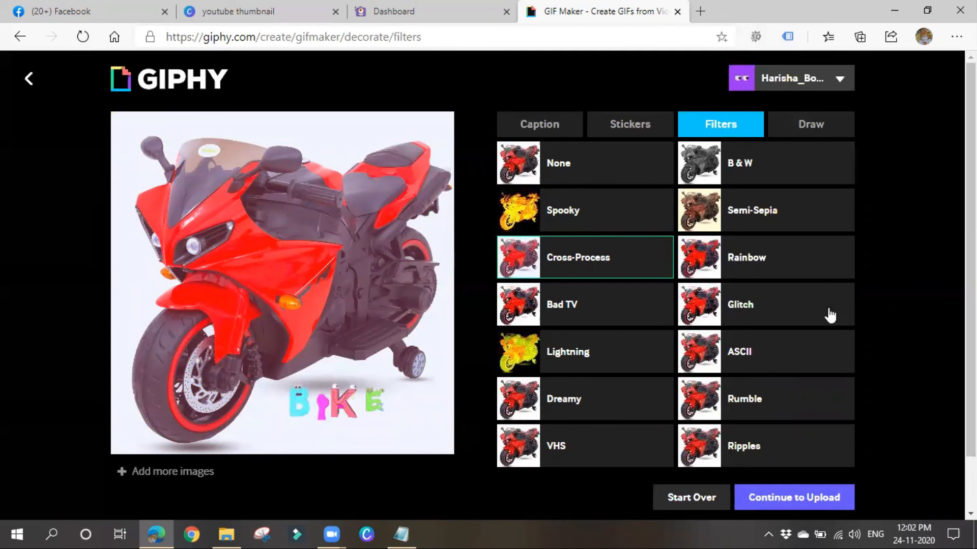
# Step: Find "bike" stickers for drawing and stamp the pink-wheeled bicycle twice above the motorcycle and once beside its front fender
pyautogui.click(814, 127)
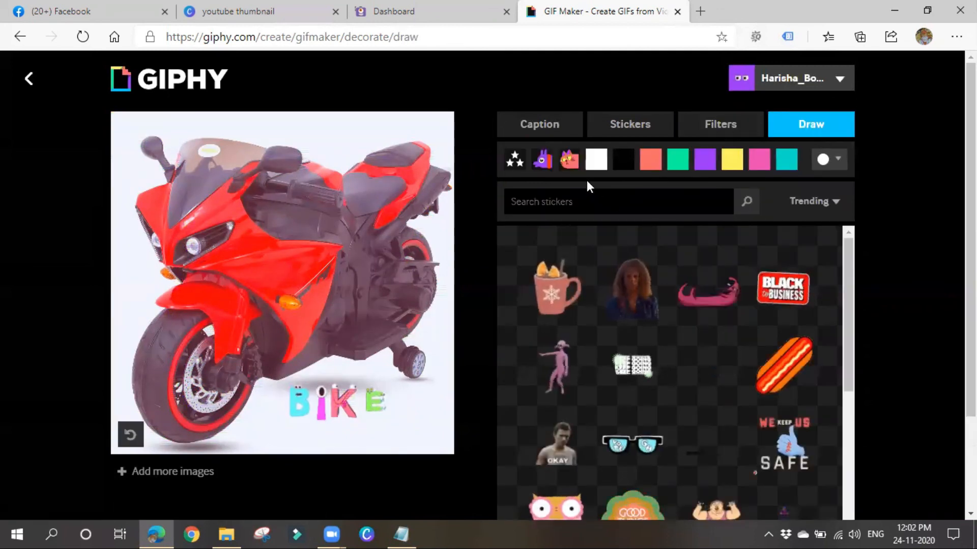
pyautogui.click(582, 201)
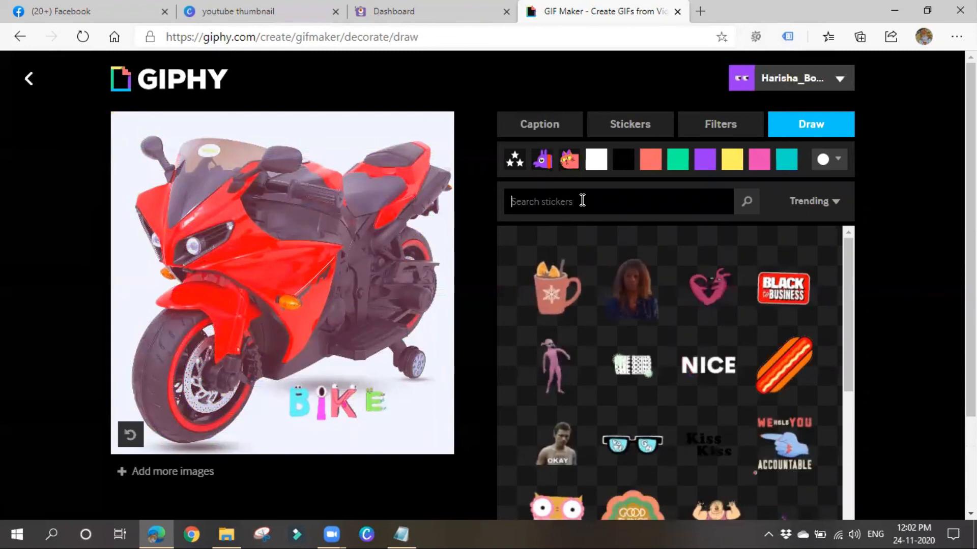
pyautogui.write('bike')
pyautogui.press('Return')
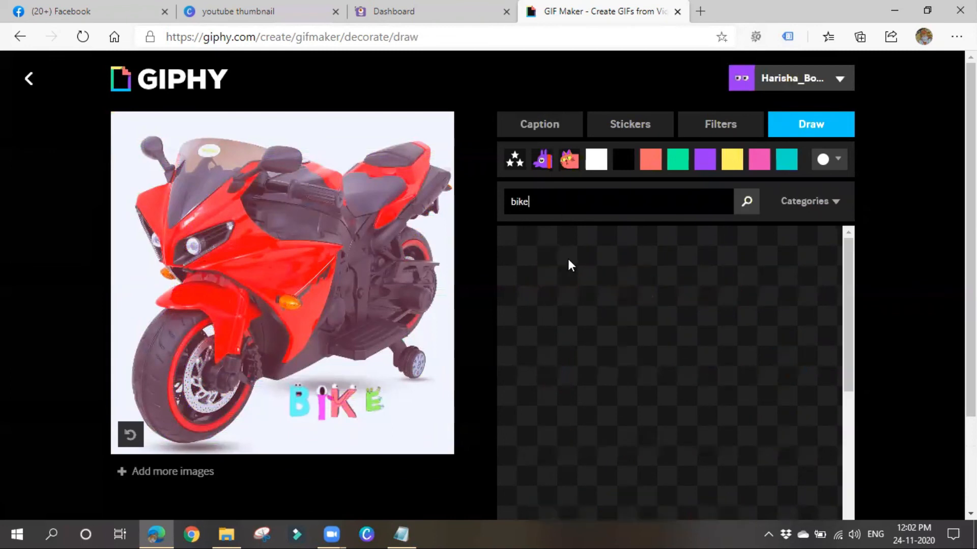
pyautogui.click(616, 450)
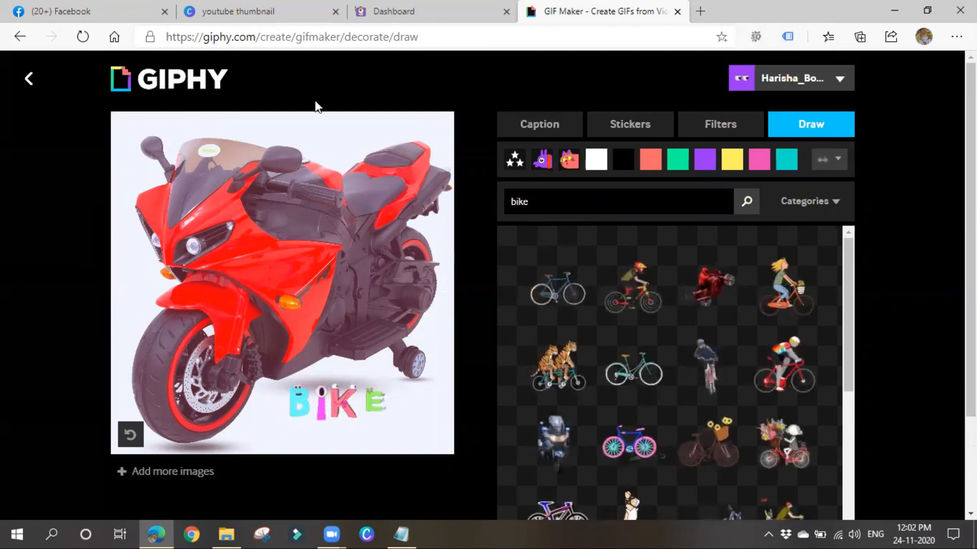
pyautogui.click(315, 141)
pyautogui.click(375, 136)
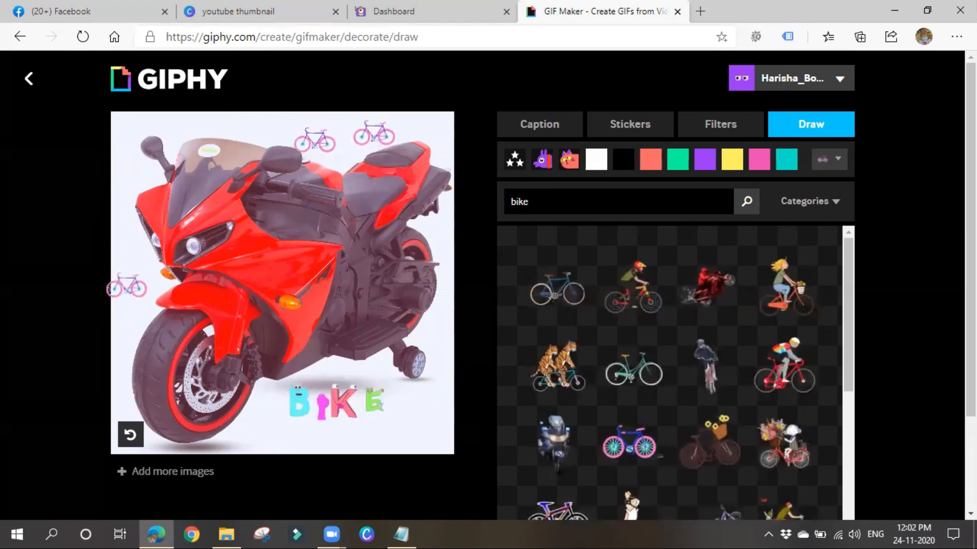
pyautogui.click(140, 279)
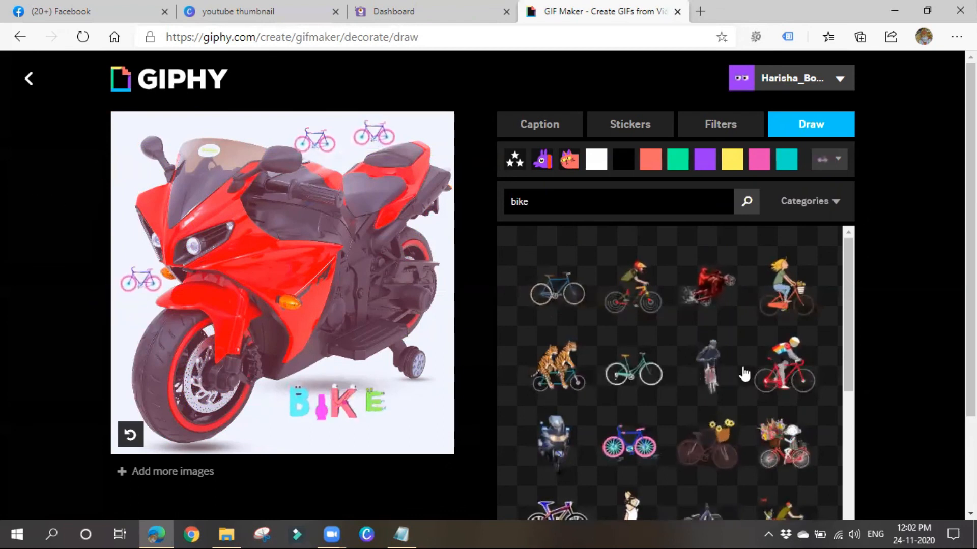
# Step: Continue to the GIF's upload details and show the account options
pyautogui.scroll(-3, 741, 375)
pyautogui.scroll(-2, 913, 346)
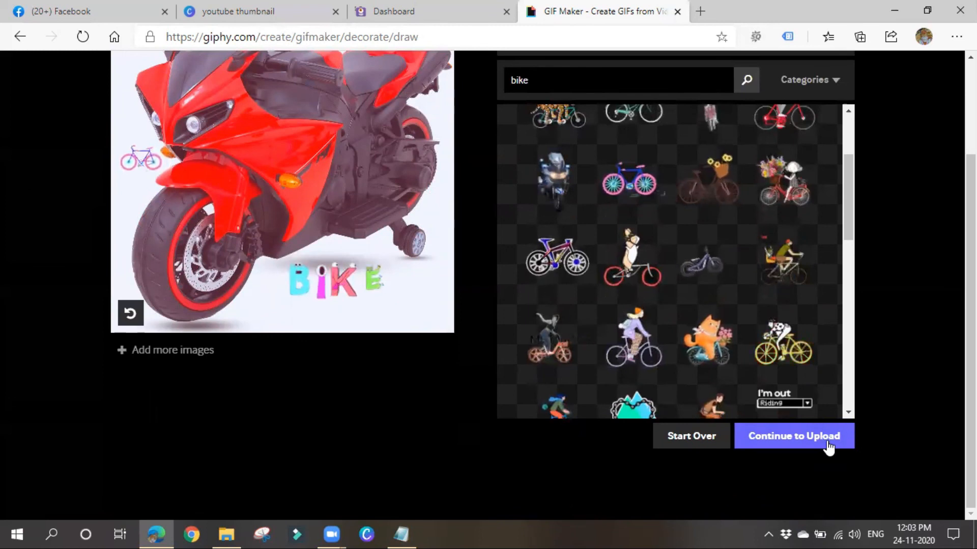
pyautogui.click(772, 446)
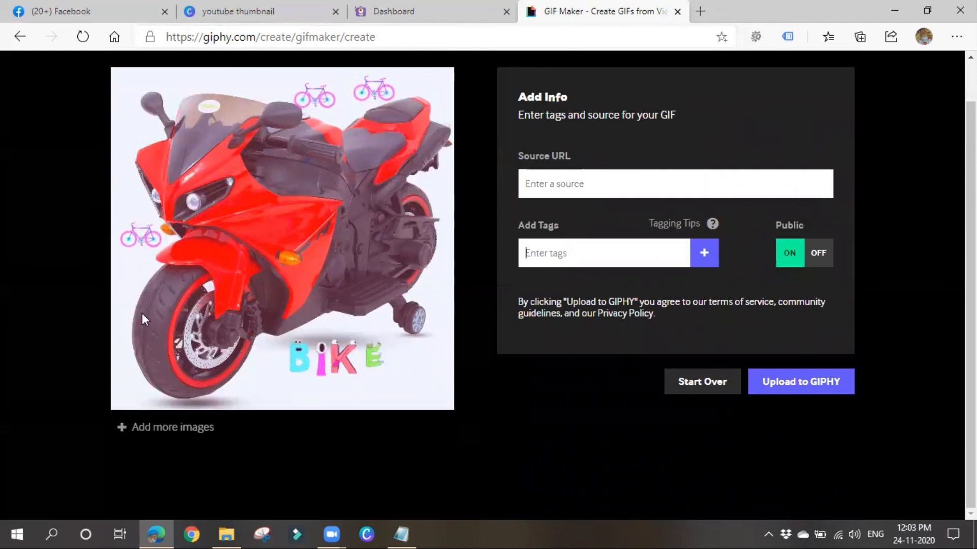
pyautogui.scroll(1, 142, 313)
pyautogui.click(837, 81)
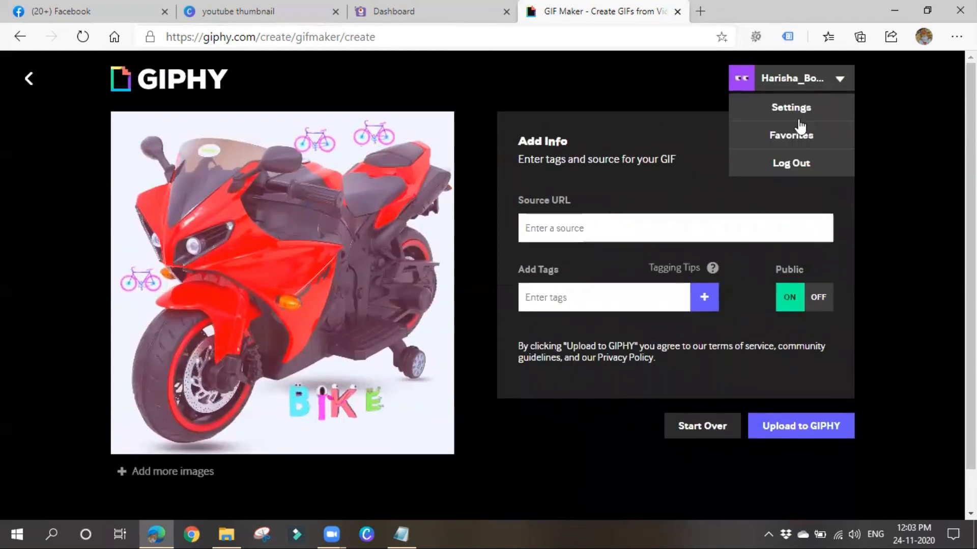